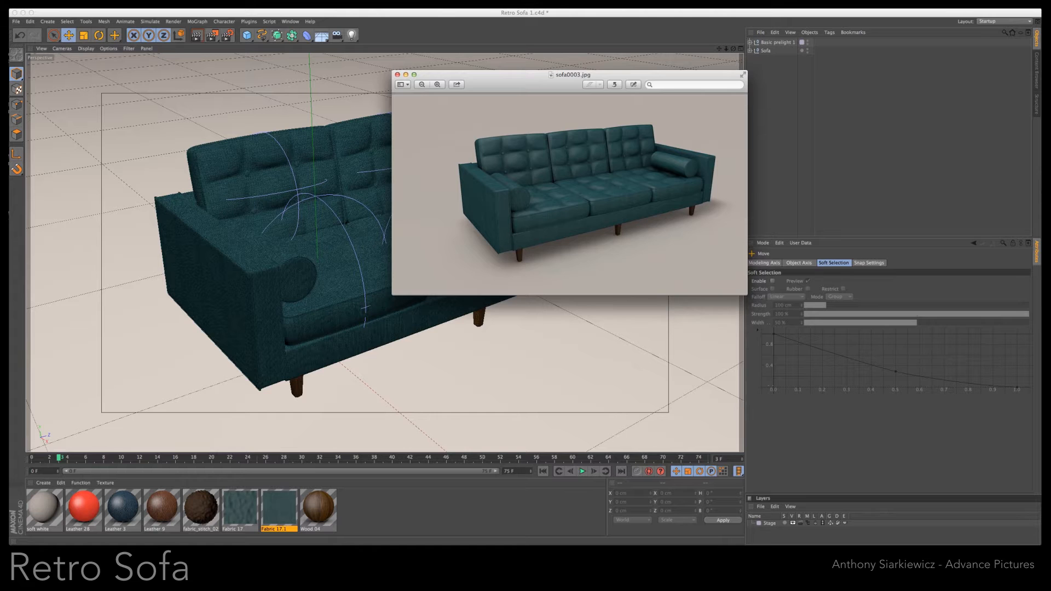
- Close the sofa0001.jpg and sofa0003.jpg reference images and switch to the Retro Sofa 2.c4d document
left_click_drag(1050, 235, 665, 225)
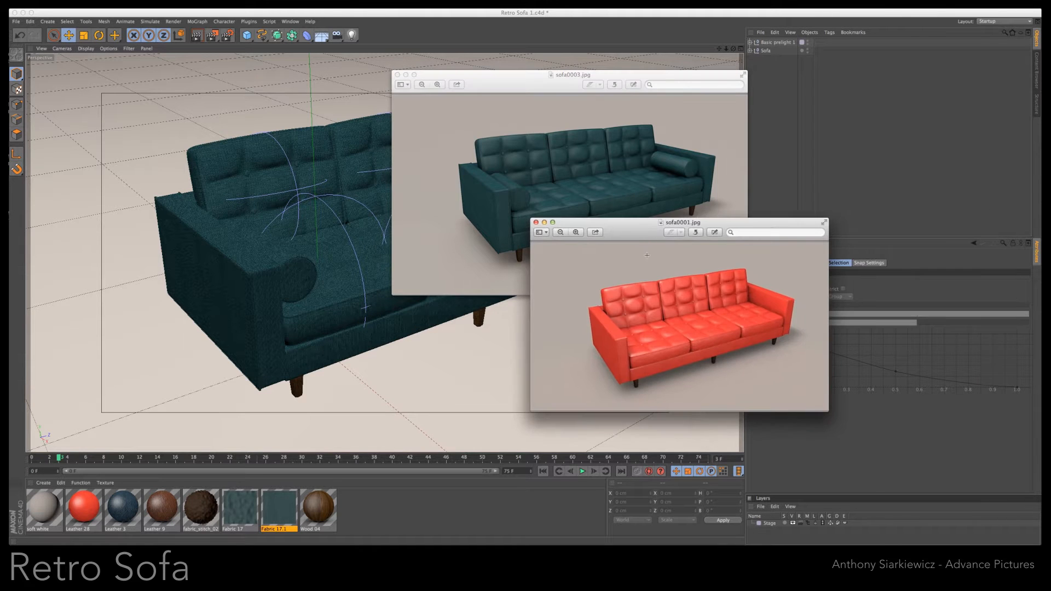
left_click(536, 223)
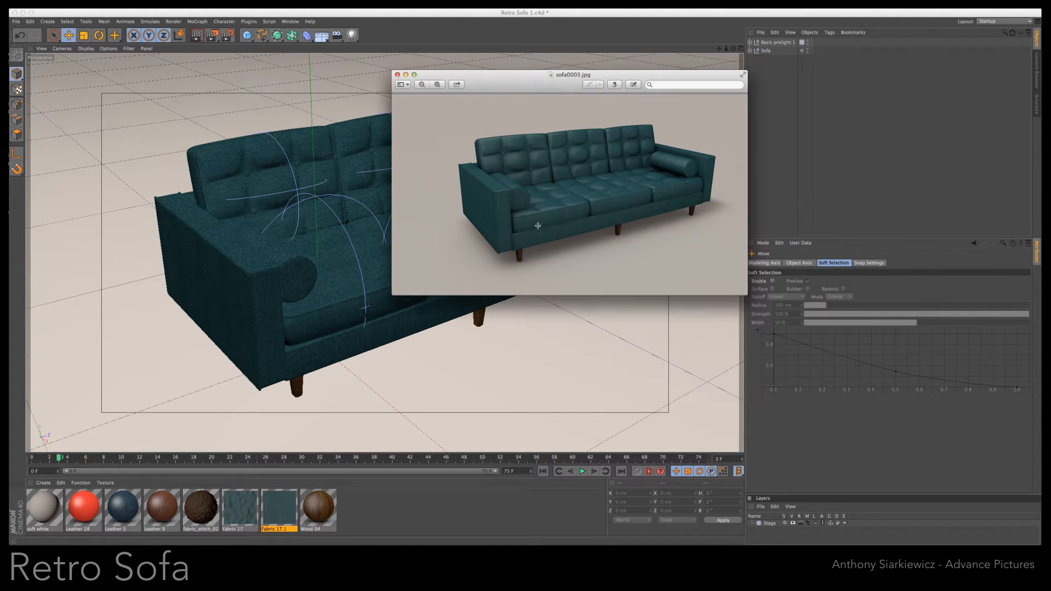
left_click(398, 75)
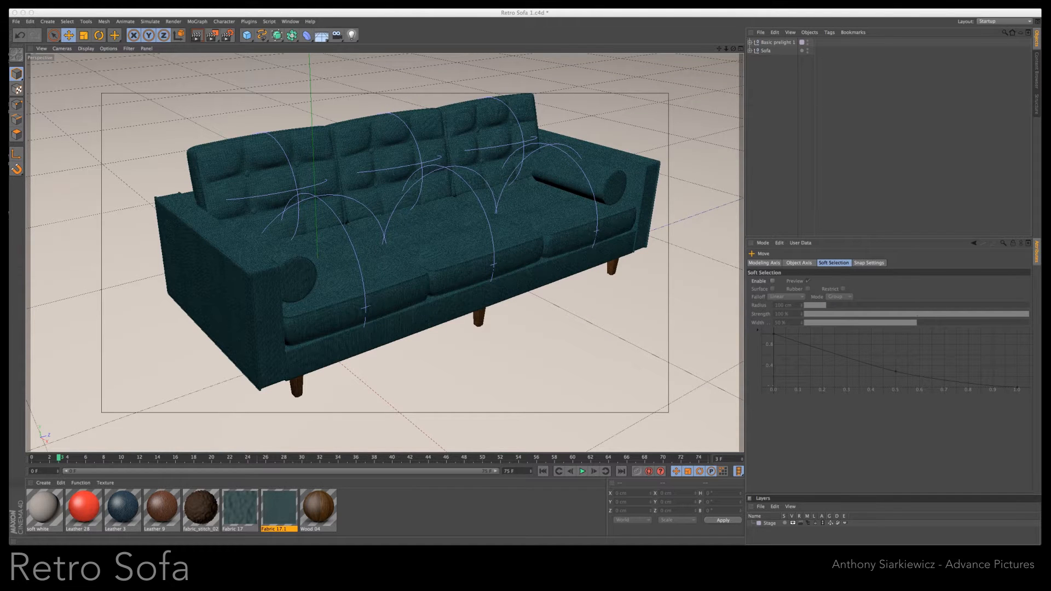
left_click(291, 21)
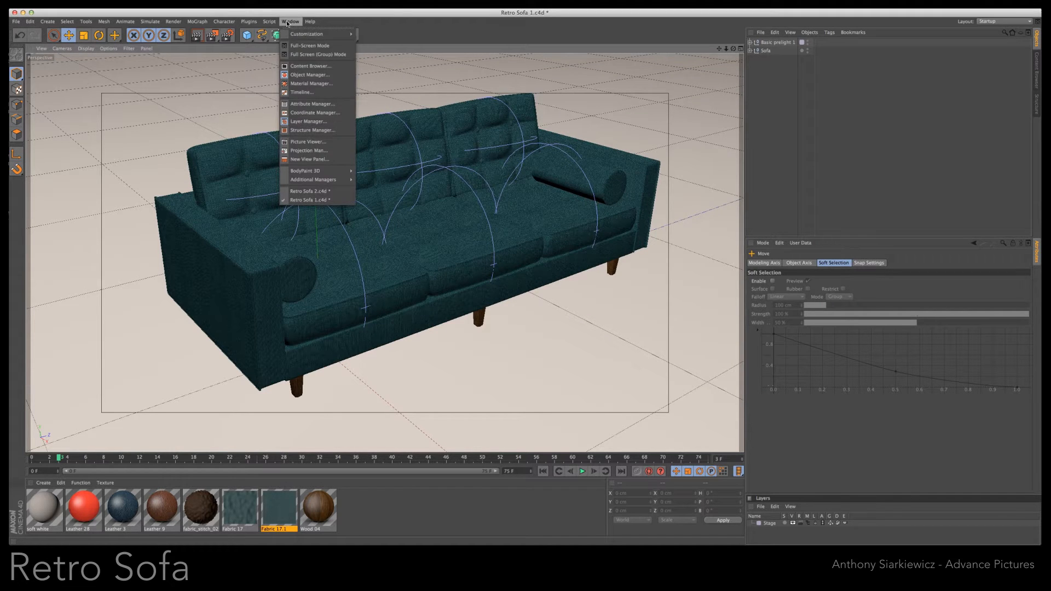
left_click(305, 191)
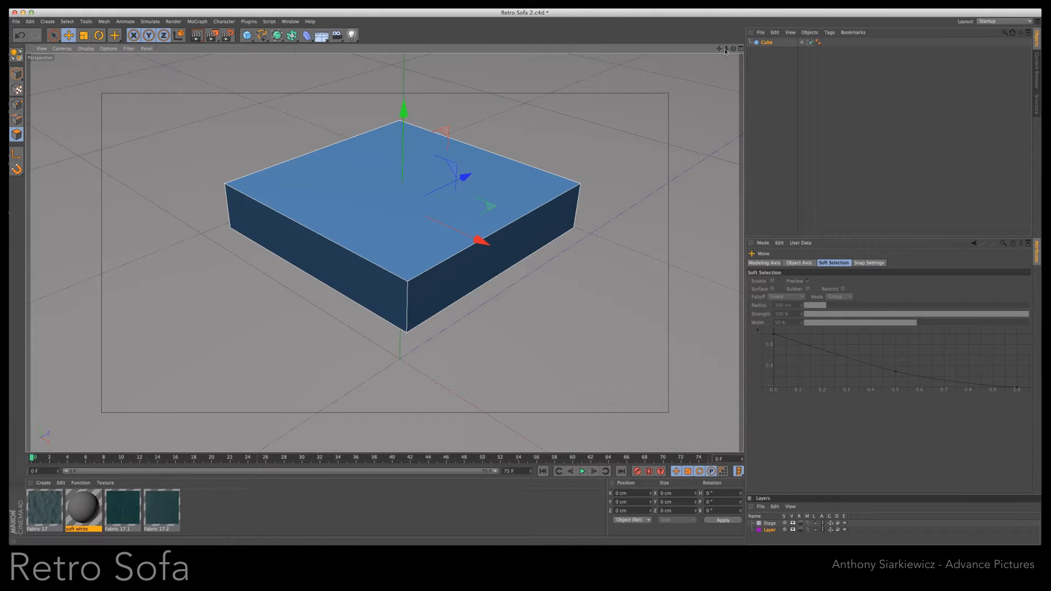
- Set the cube's X and Z segments to 3 and make the cube editable
left_click_drag(728, 51, 521, 287)
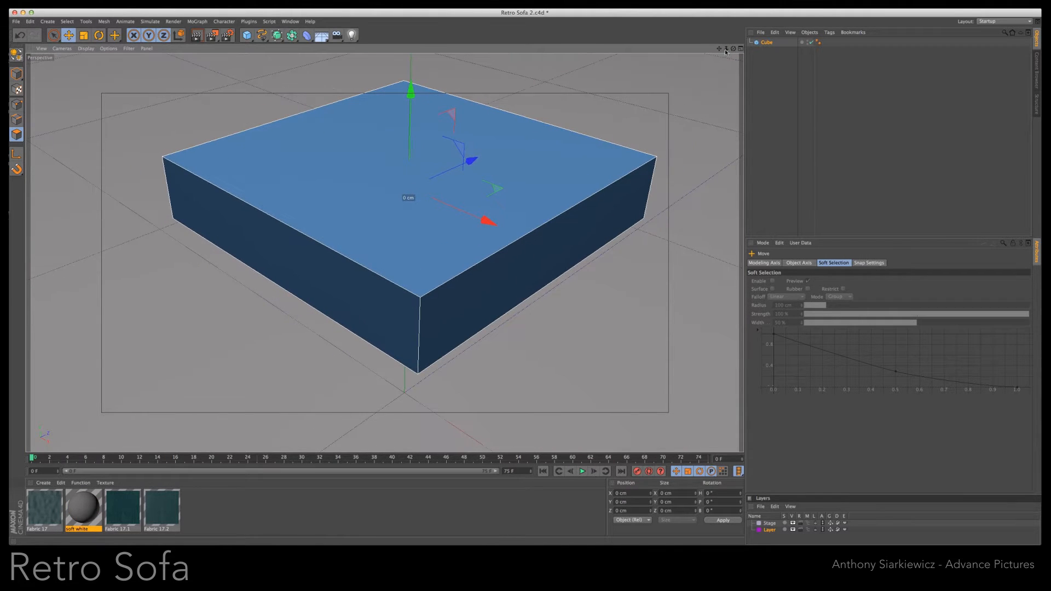
left_click(767, 43)
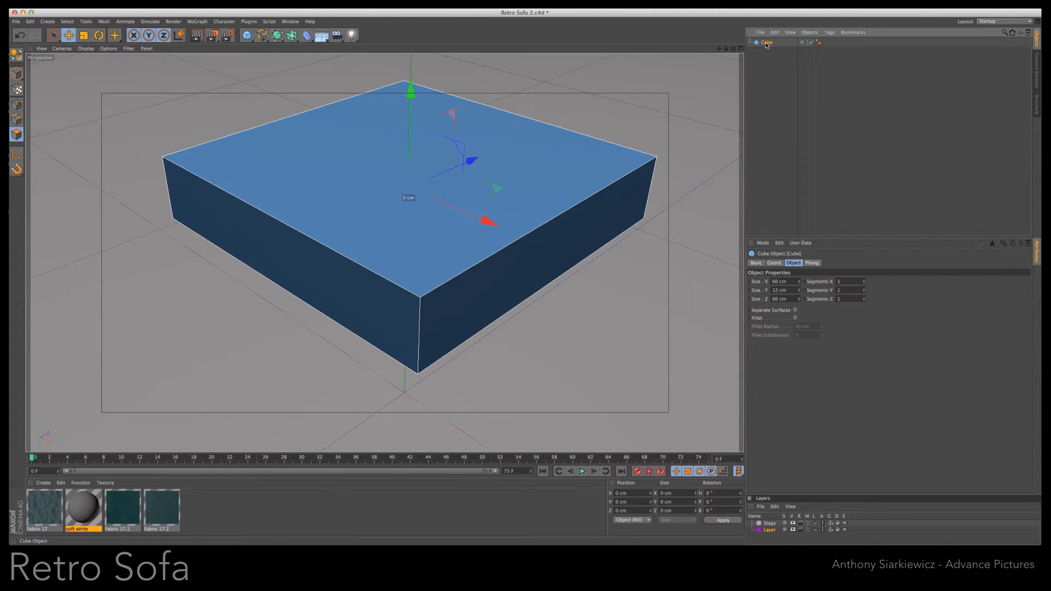
left_click(866, 281)
left_click(866, 281)
left_click(865, 290)
left_click(865, 289)
left_click(865, 292)
left_click(865, 292)
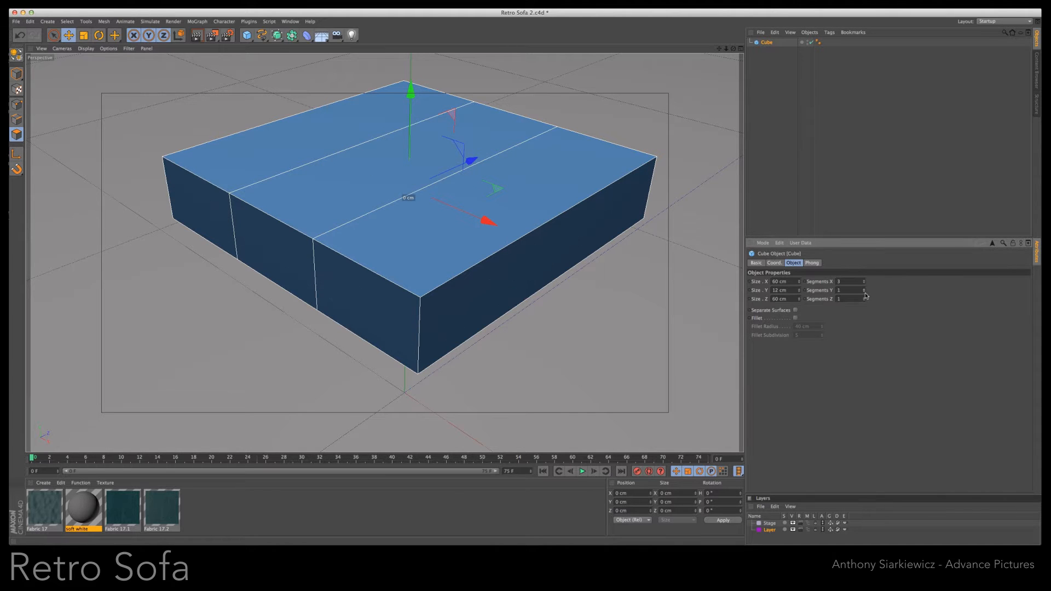
left_click(865, 298)
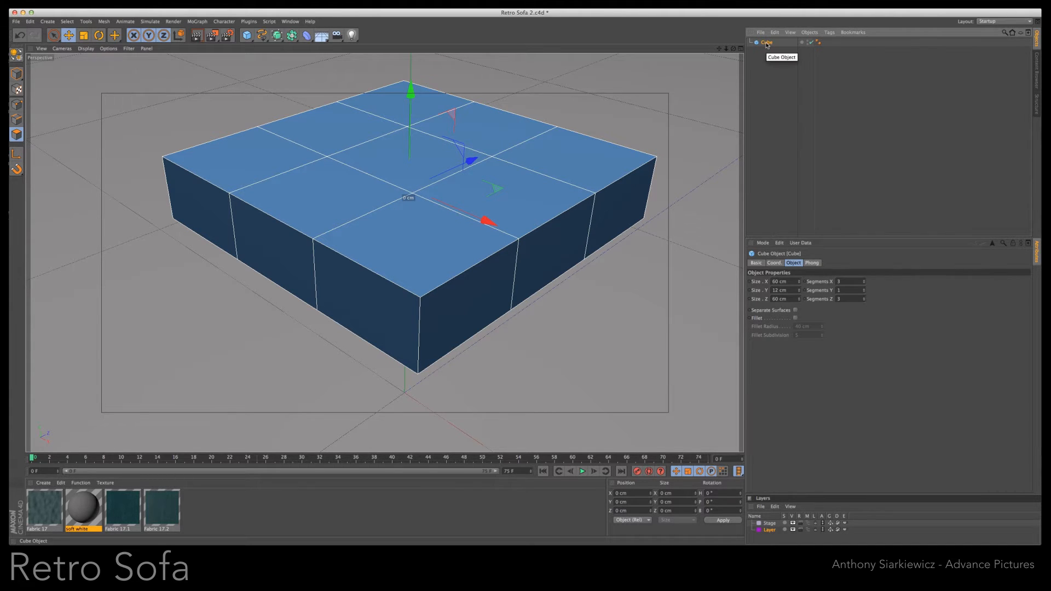
key("c")
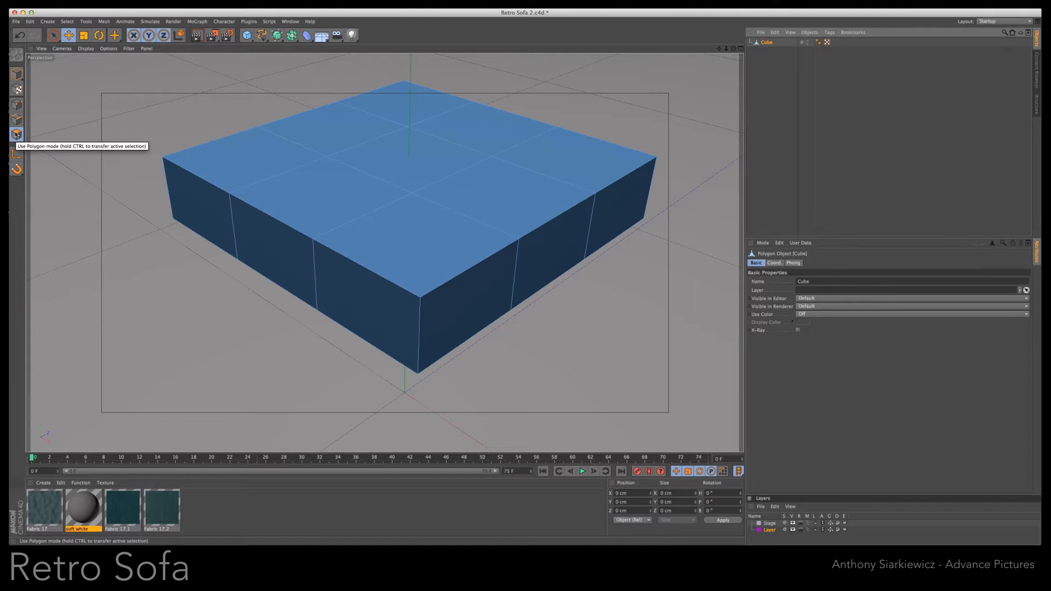
- Cut edge loops around the cube's sides close to its top and bottom edges with the Knife in Loop mode
left_click(16, 105)
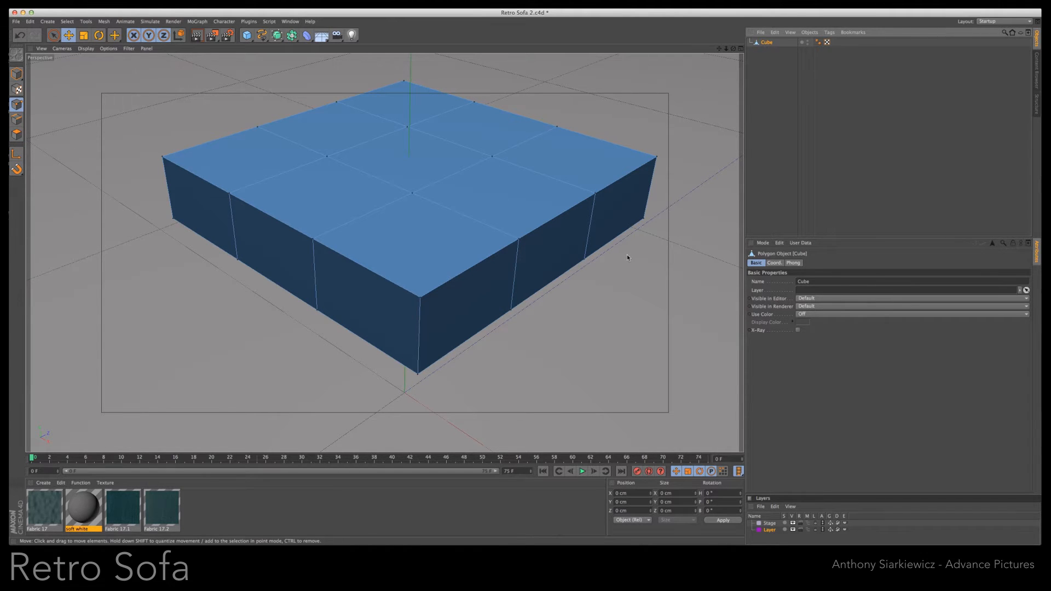
right_click(599, 228)
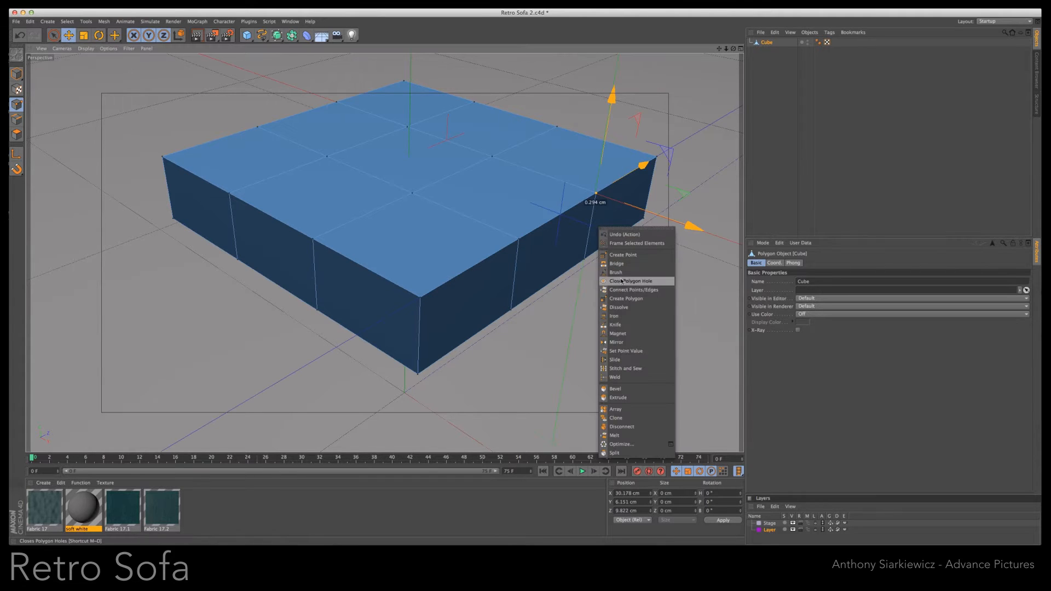
left_click(618, 325)
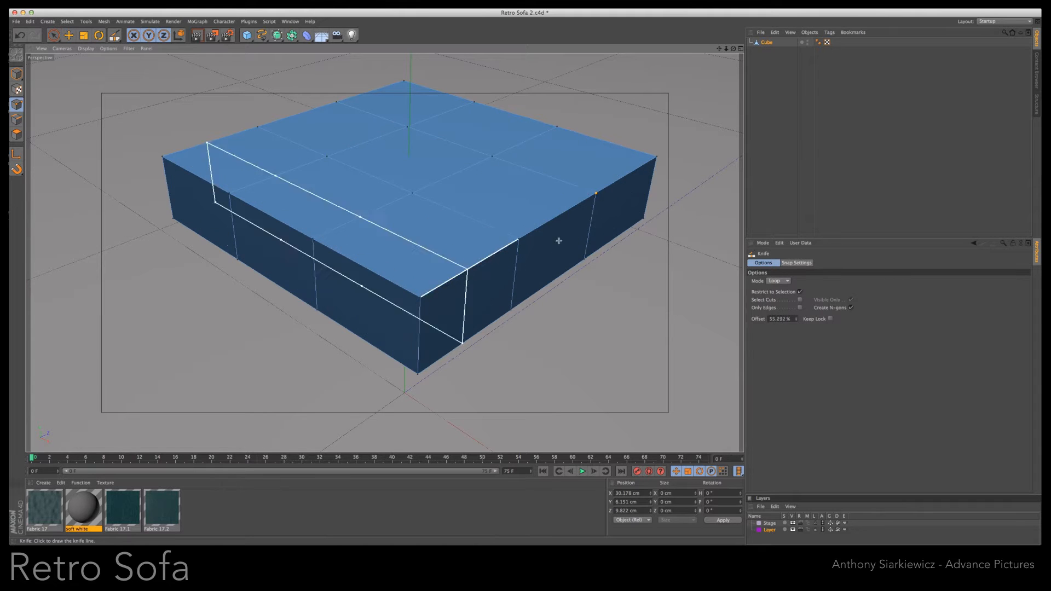
scroll(521, 286, "up", 2)
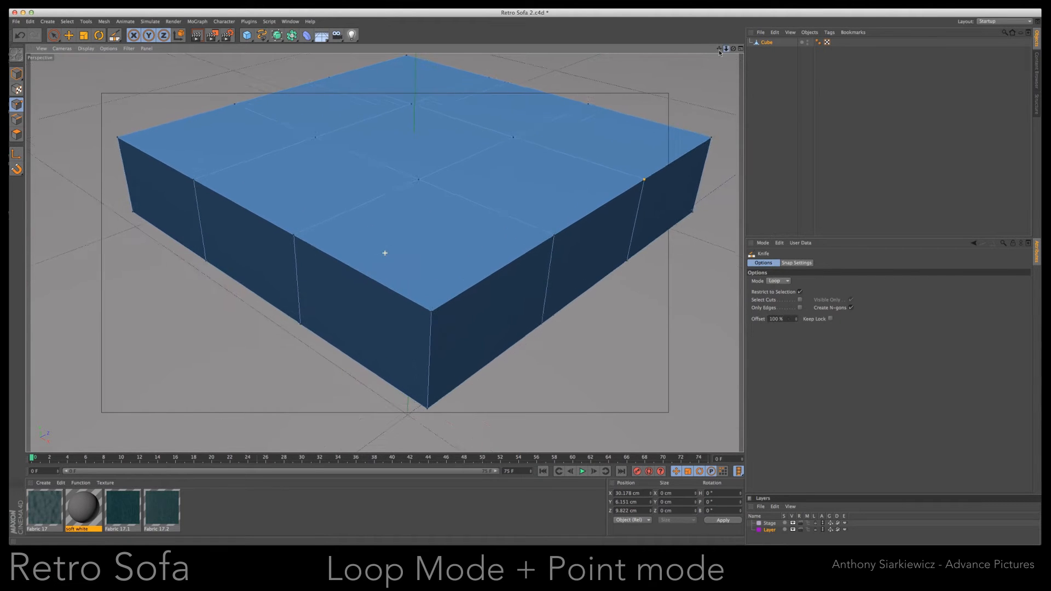
left_click(433, 320)
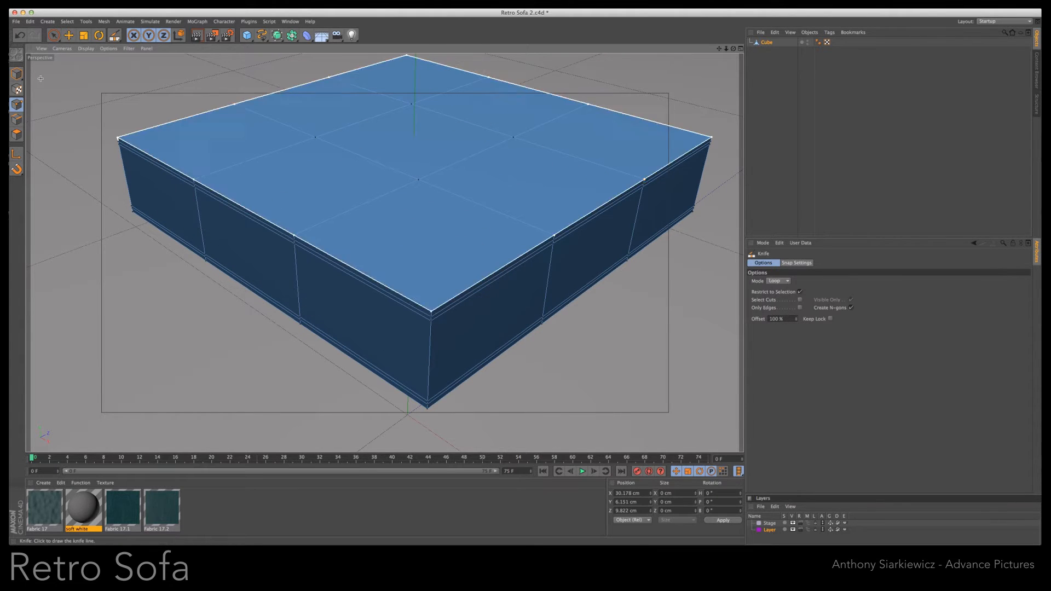
- Select all nine top polygons of the cube and inset them about 0.37 cm with Extrude Inner
left_click(17, 134)
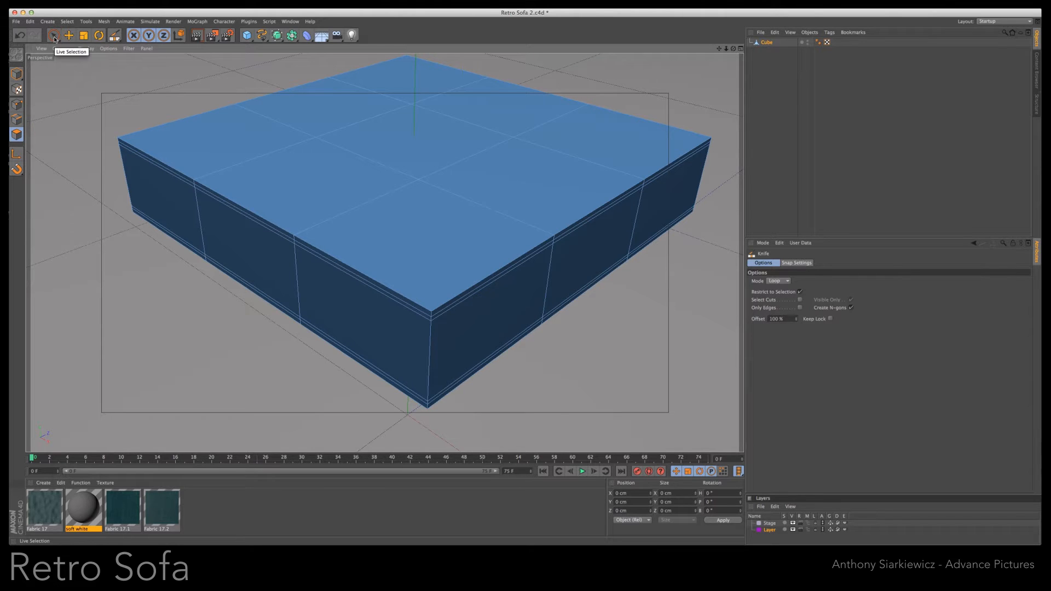
left_click(55, 37)
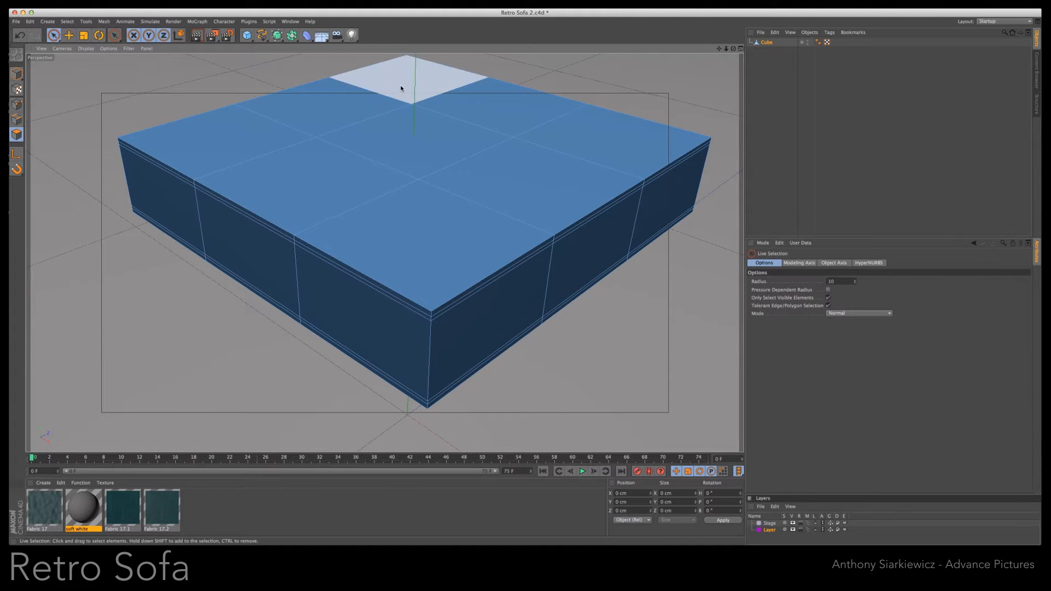
mouse_move(400, 88)
left_mouse_down()
mouse_move(329, 115)
mouse_move(383, 146)
mouse_move(493, 112)
mouse_move(487, 211)
mouse_move(446, 230)
mouse_move(460, 230)
left_mouse_up()
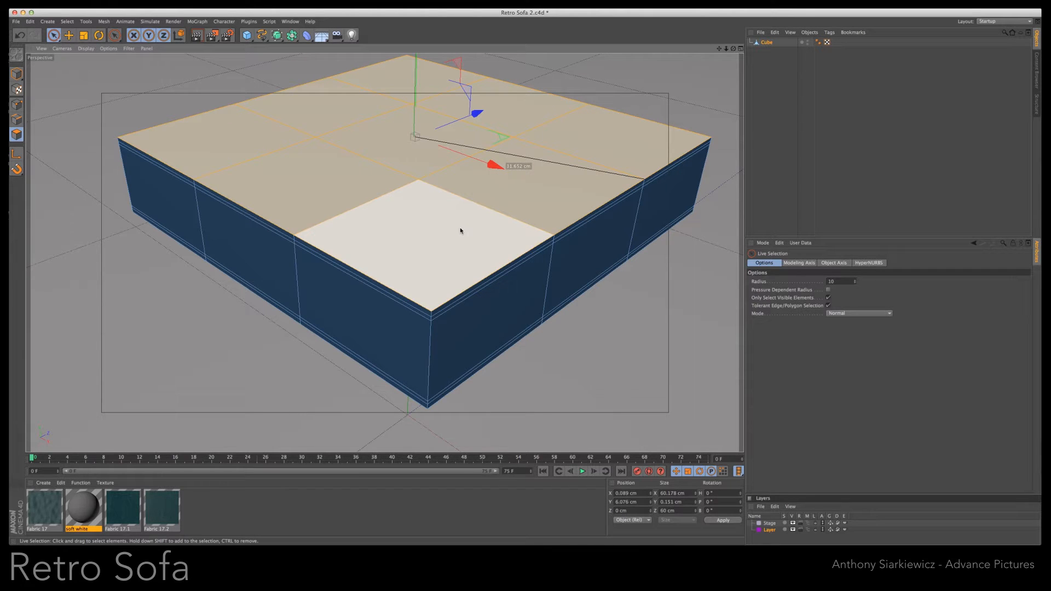
right_click(460, 231)
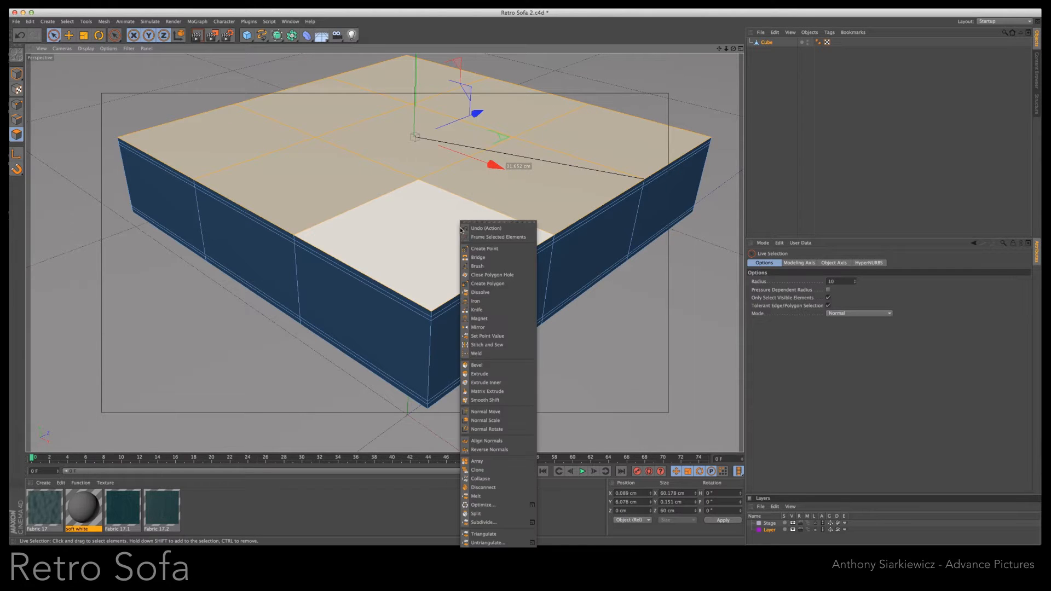
left_click(513, 383)
left_click_drag(509, 253, 521, 286)
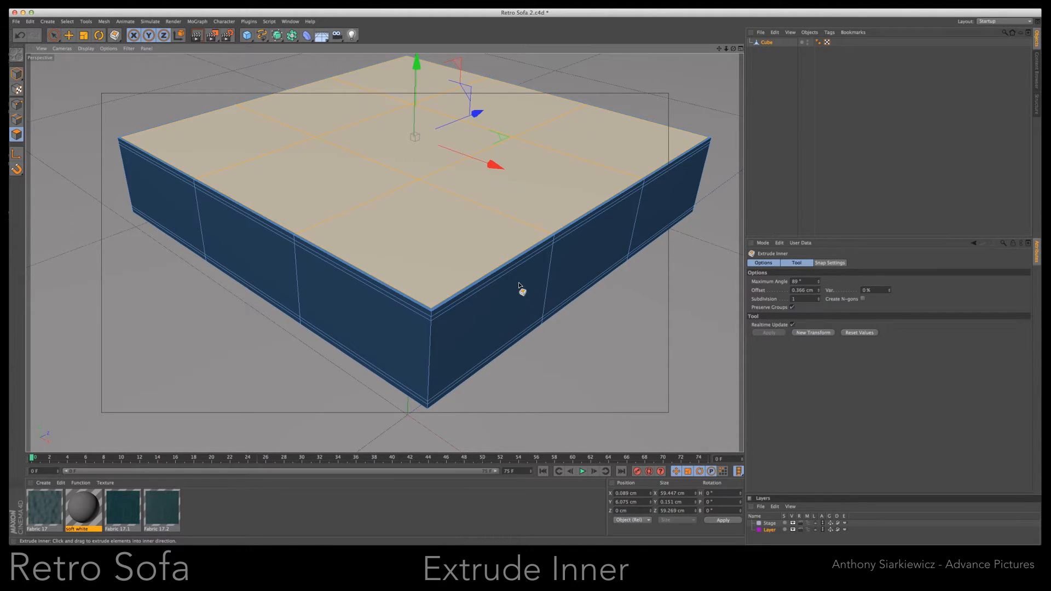
- Extrude the inset top polygons down into the cube by about 0.44 cm
right_click(515, 223)
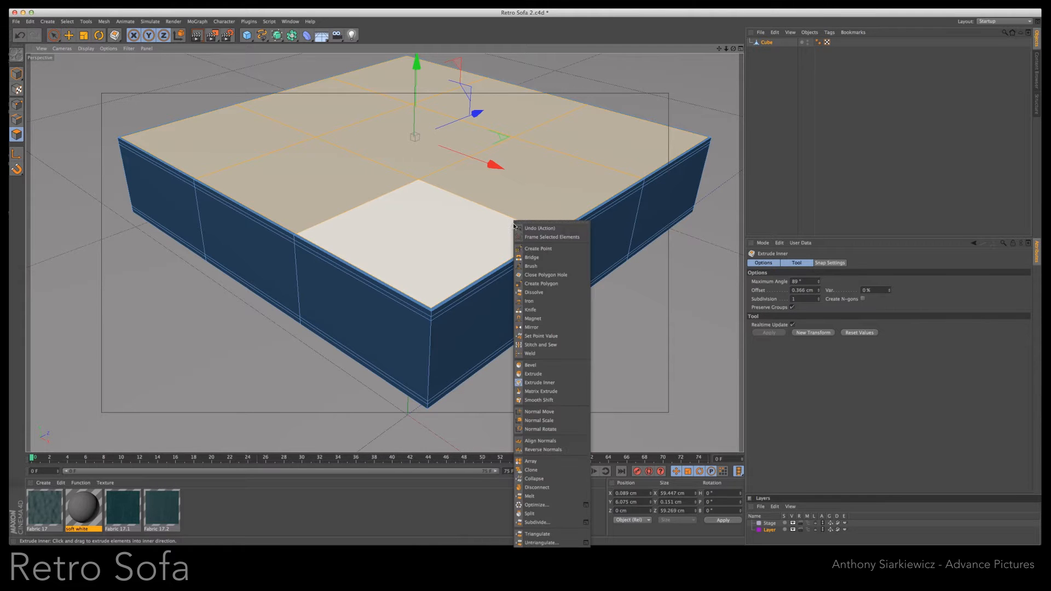
left_click(543, 374)
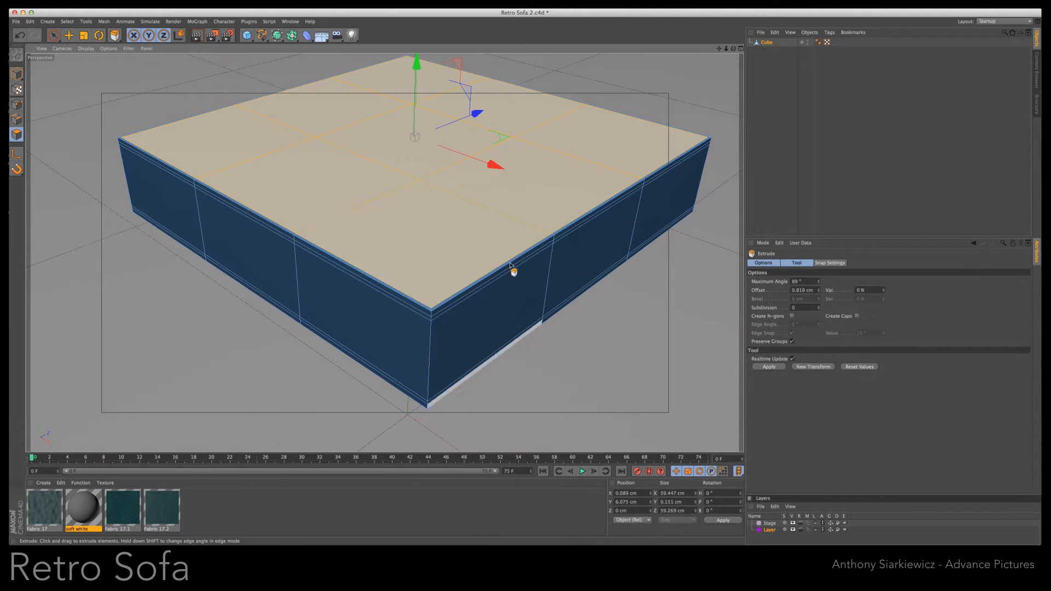
left_click_drag(495, 244, 520, 286)
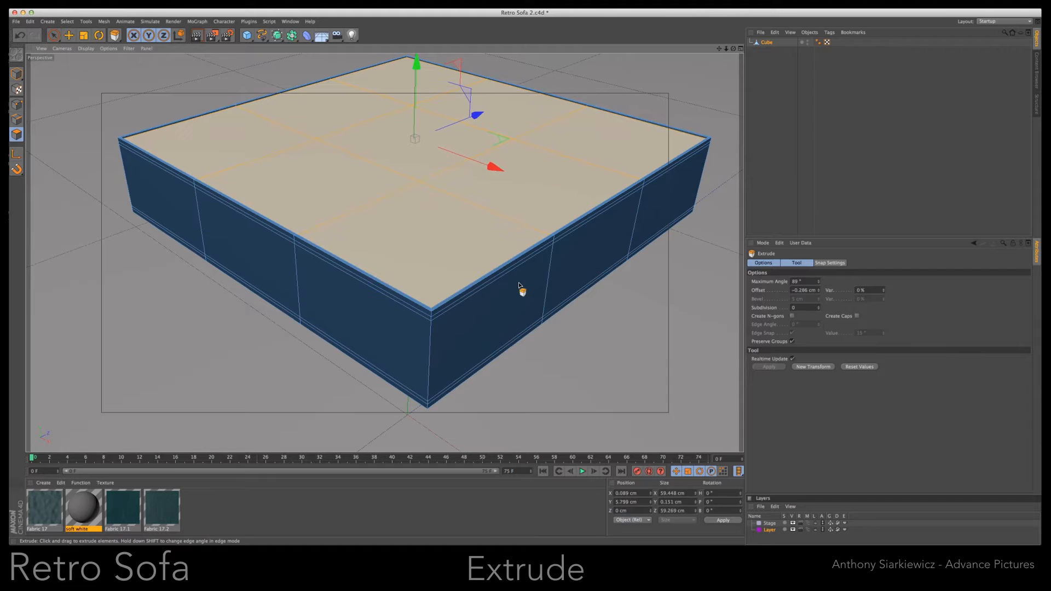
left_click_drag(520, 286, 521, 288)
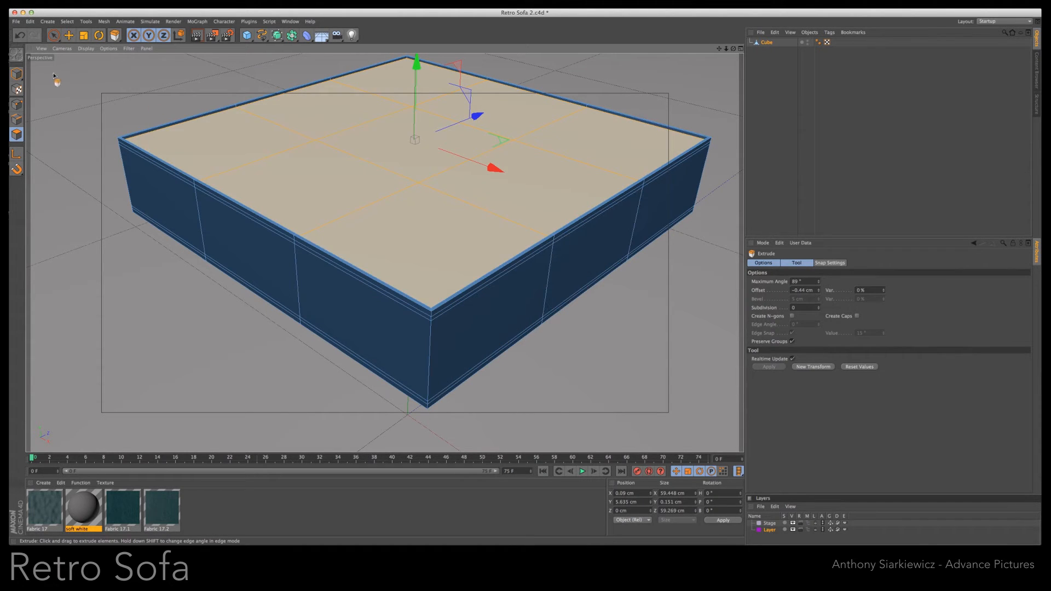
- Bevel the four corner polygons and the centre polygon of the top surface upward by about 2.06 cm
left_click(53, 35)
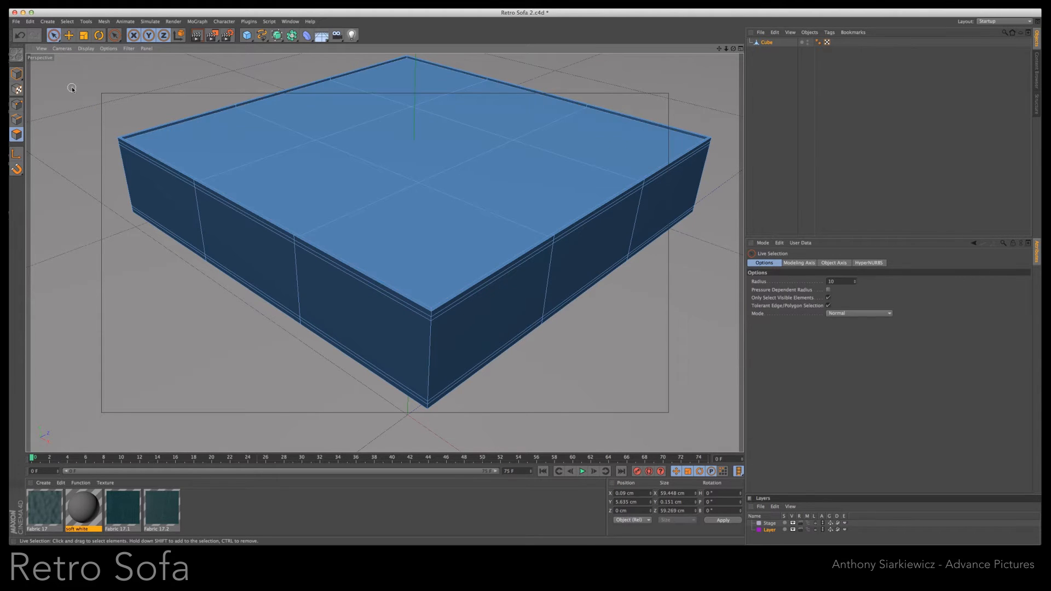
left_click(399, 91)
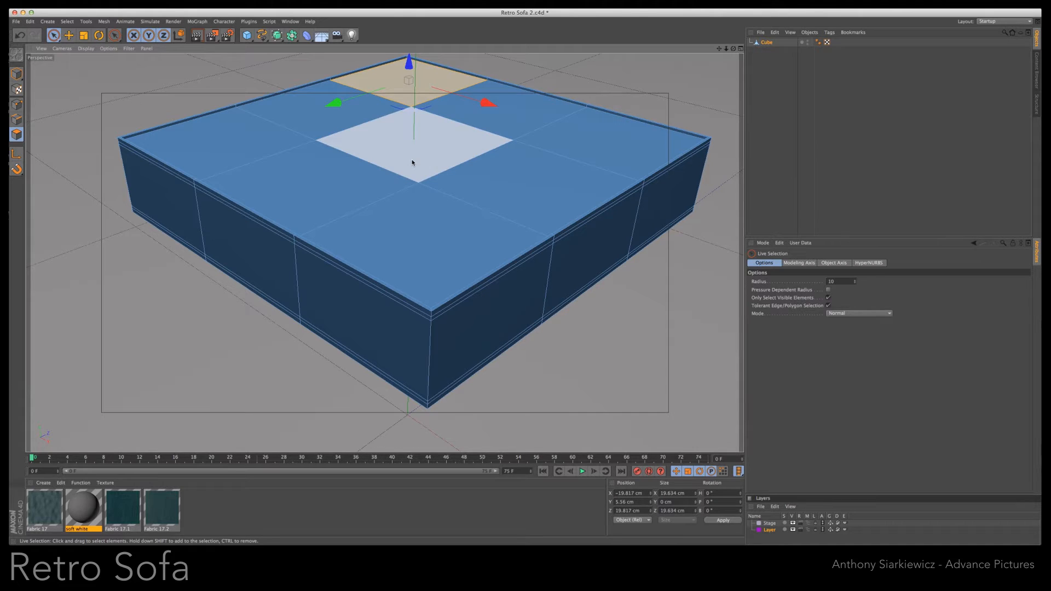
left_click(407, 162, "shift")
left_click(188, 140, "shift")
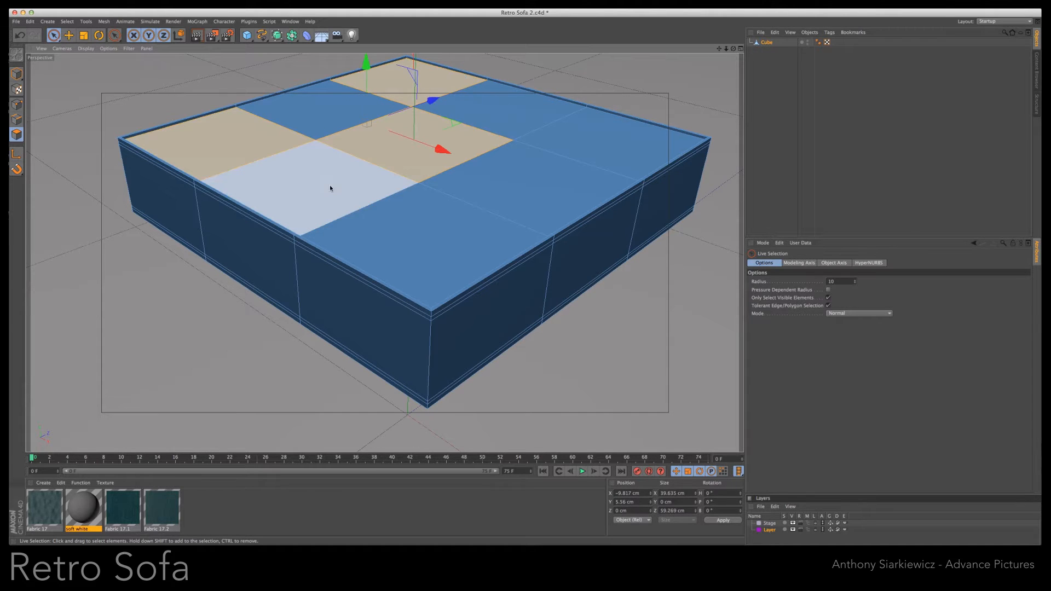
left_click(582, 134, "shift")
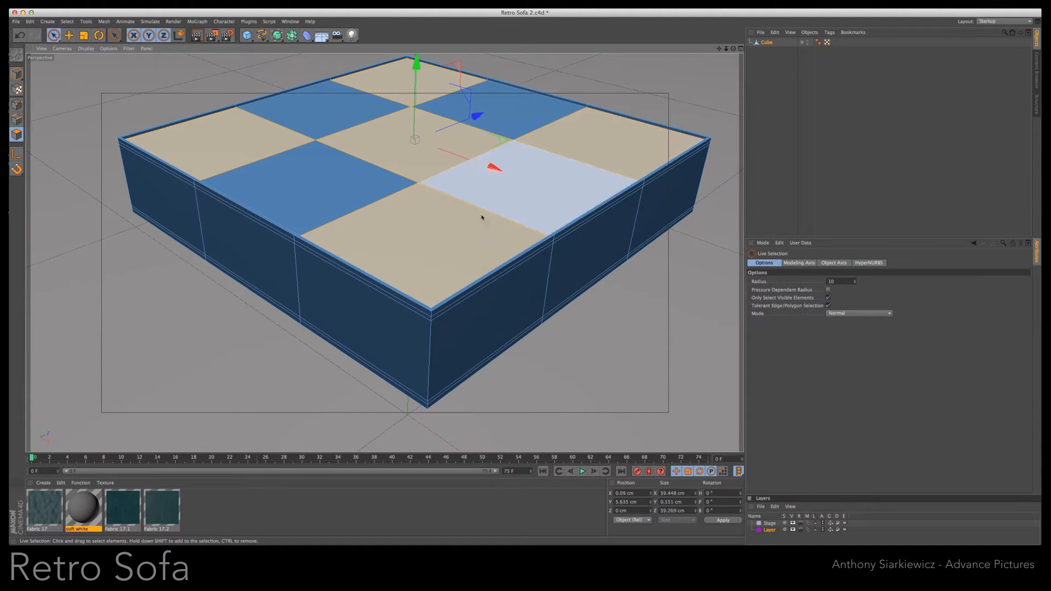
right_click(601, 136)
left_click(624, 277)
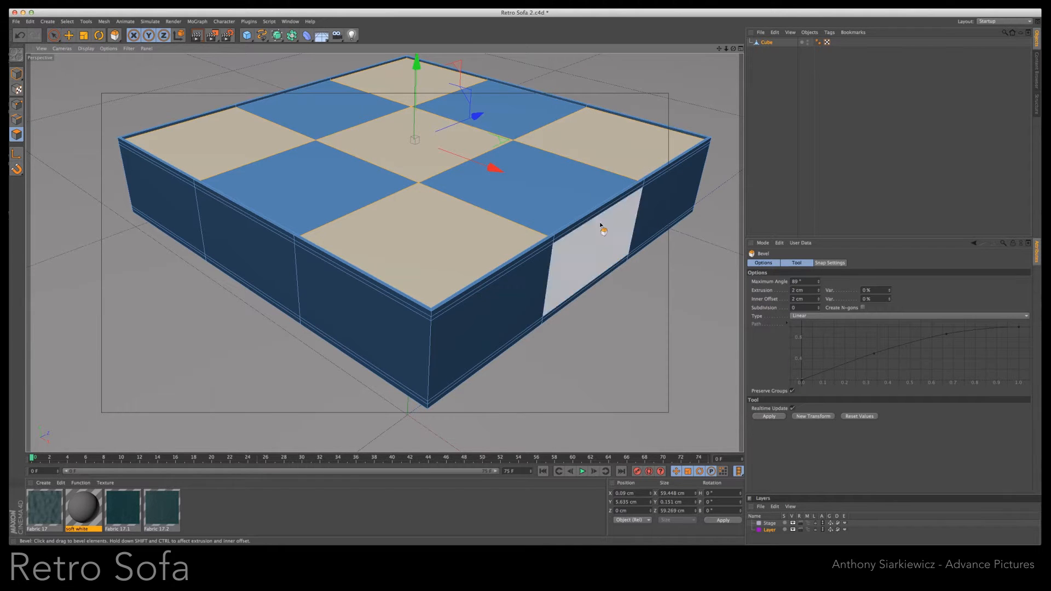
left_click_drag(606, 165, 520, 286)
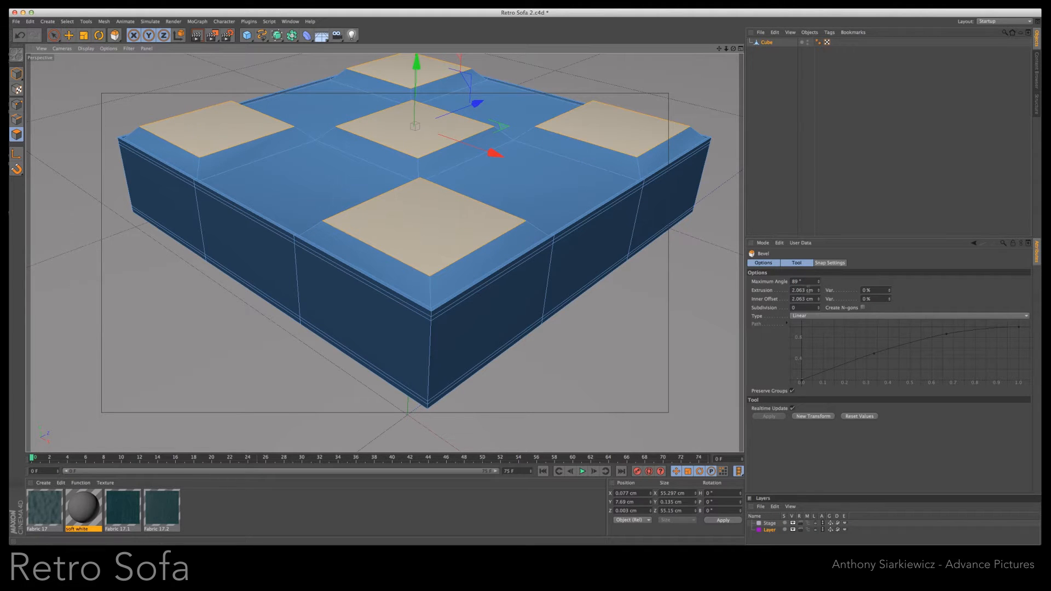
- Set the Extrusion and Inner Offset of the checkerboard polygons' bevel to 2 cm each
left_click_drag(809, 290, 789, 292)
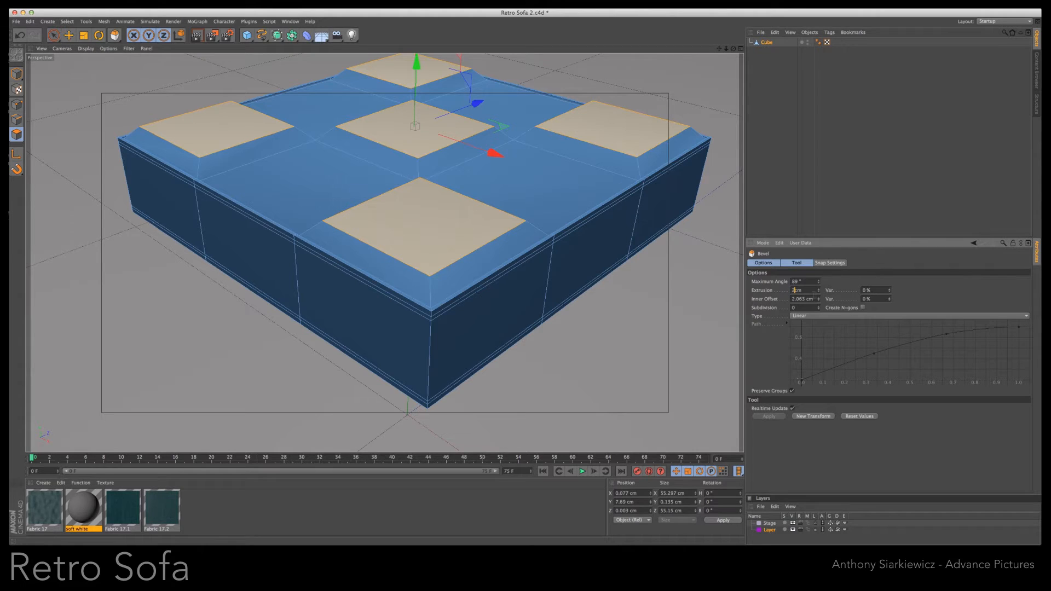
left_click_drag(814, 299, 785, 301)
left_click(717, 309)
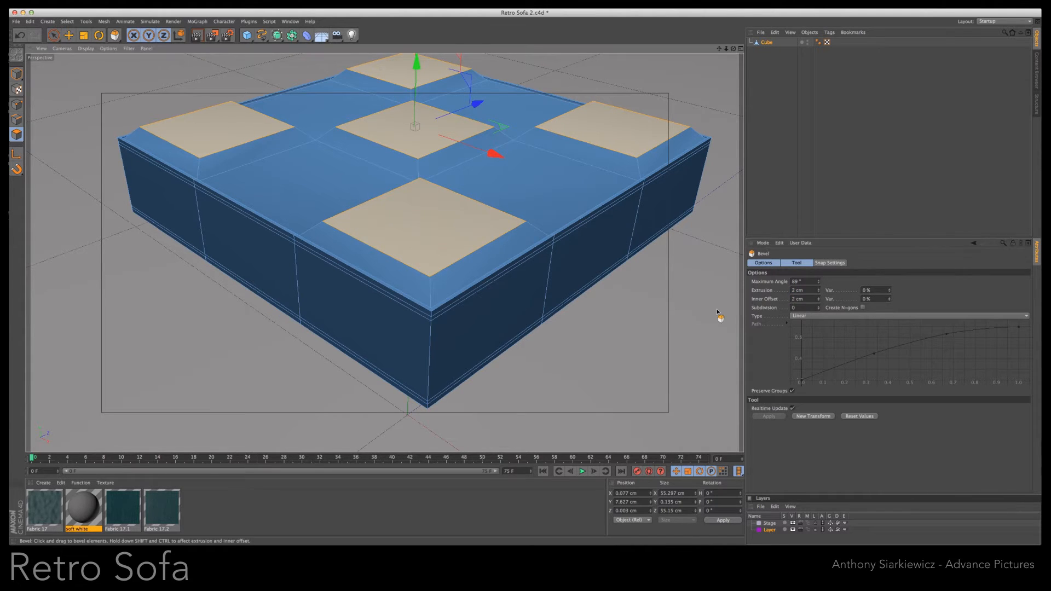
- Select the four remaining recessed top polygons and bevel them with 2 cm Extrusion and 2 cm Inner Offset as a new transform
left_click(355, 105)
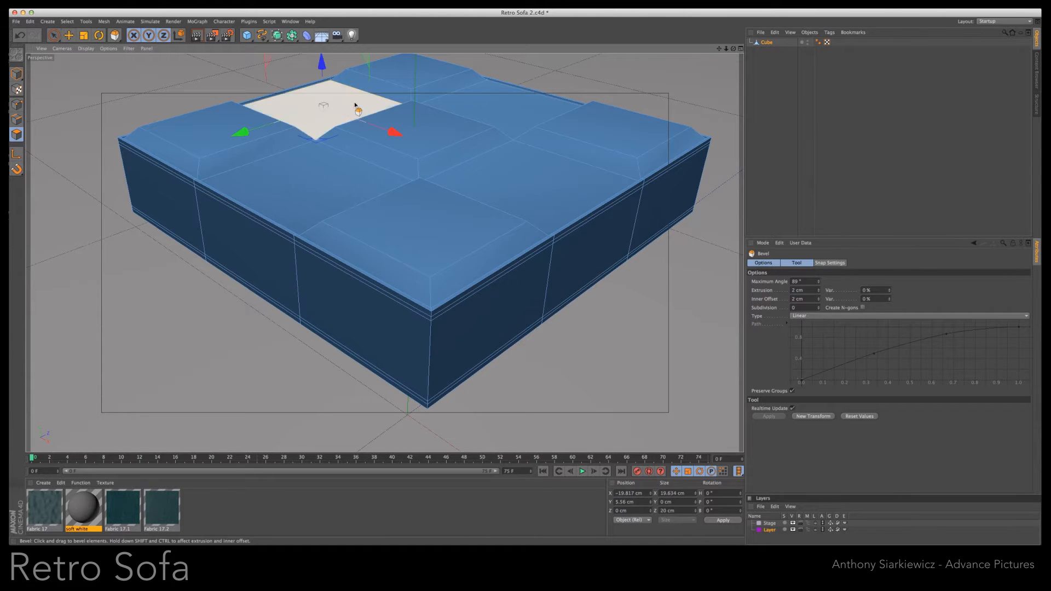
left_click(536, 116, "shift")
left_click(534, 184, "shift")
left_click(364, 169, "shift")
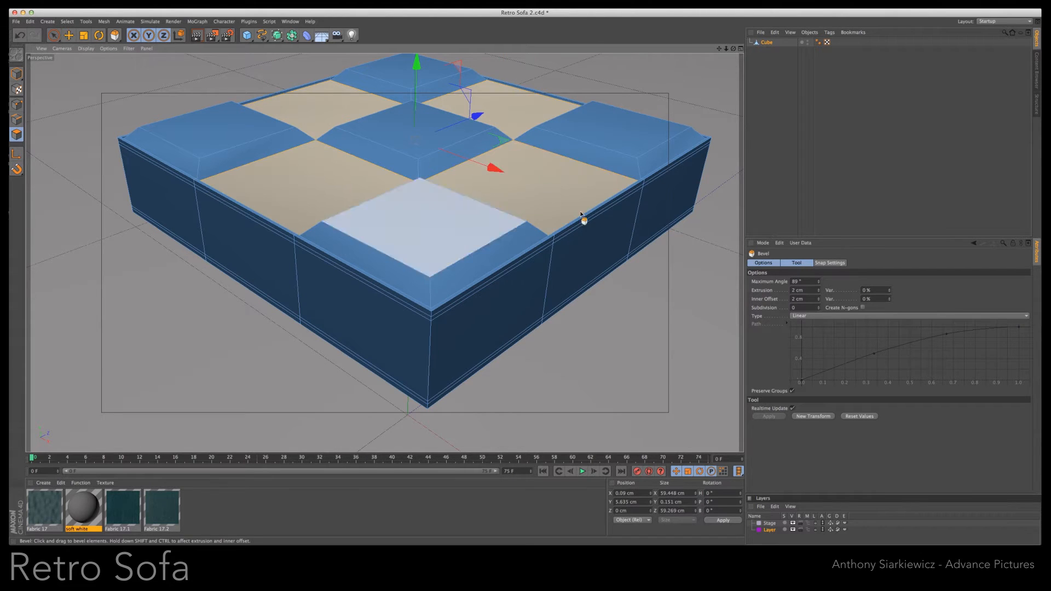
left_click(813, 417)
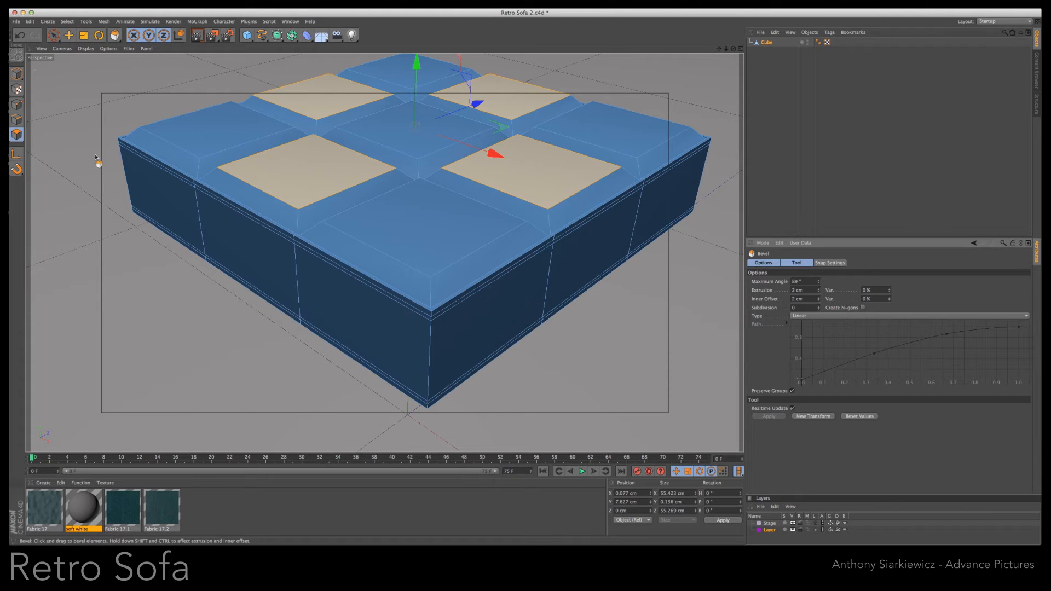
- Loop-select the cube's side polygons and scale them inward to about 59.3 × 9.9 × 59.1 cm, leaving nothing selected
left_click(53, 35)
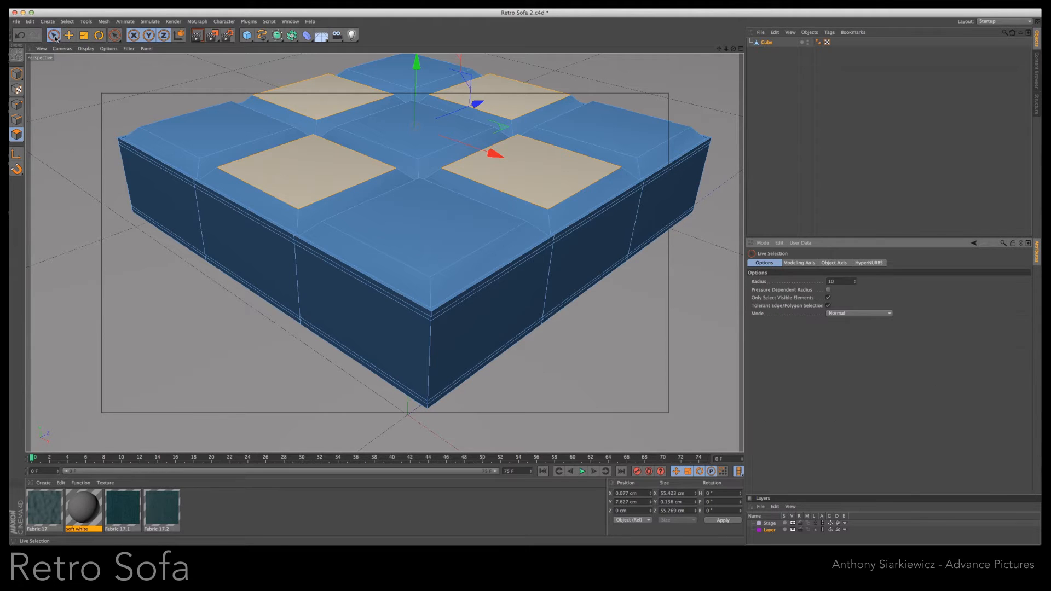
left_click(219, 223)
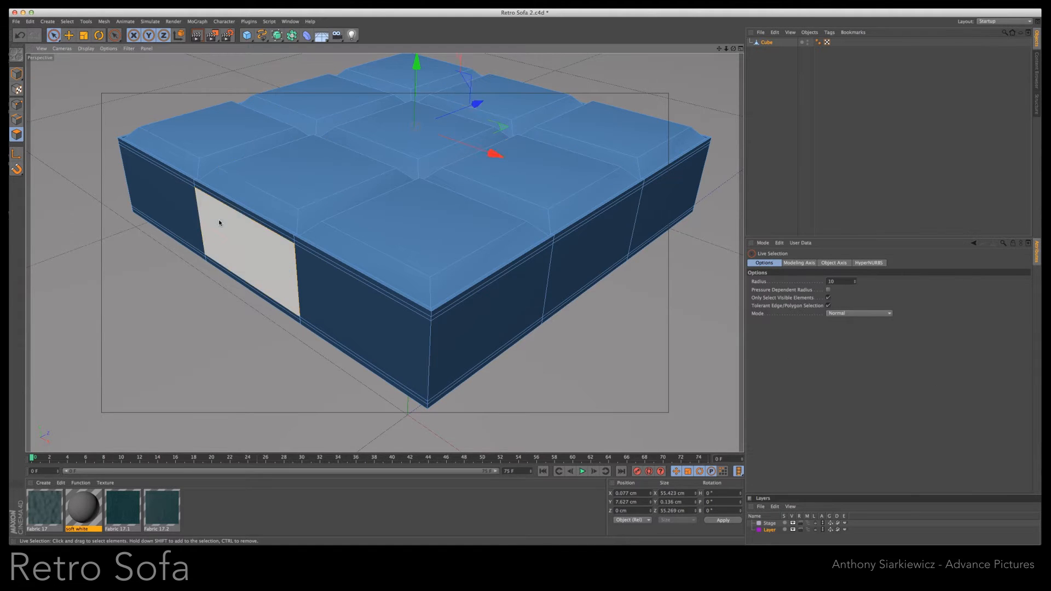
left_click(67, 21)
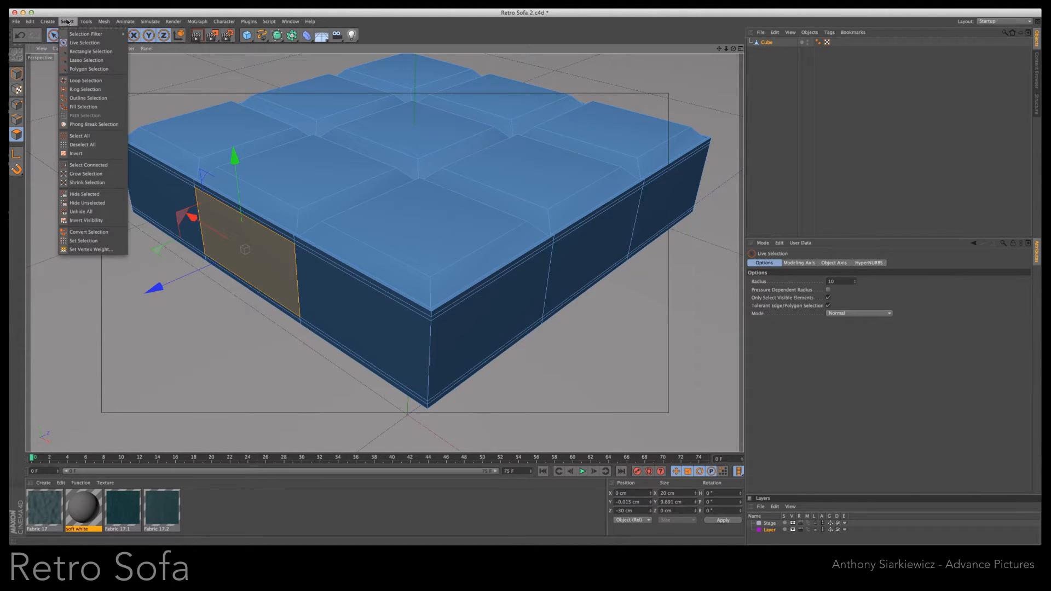
left_click(87, 81)
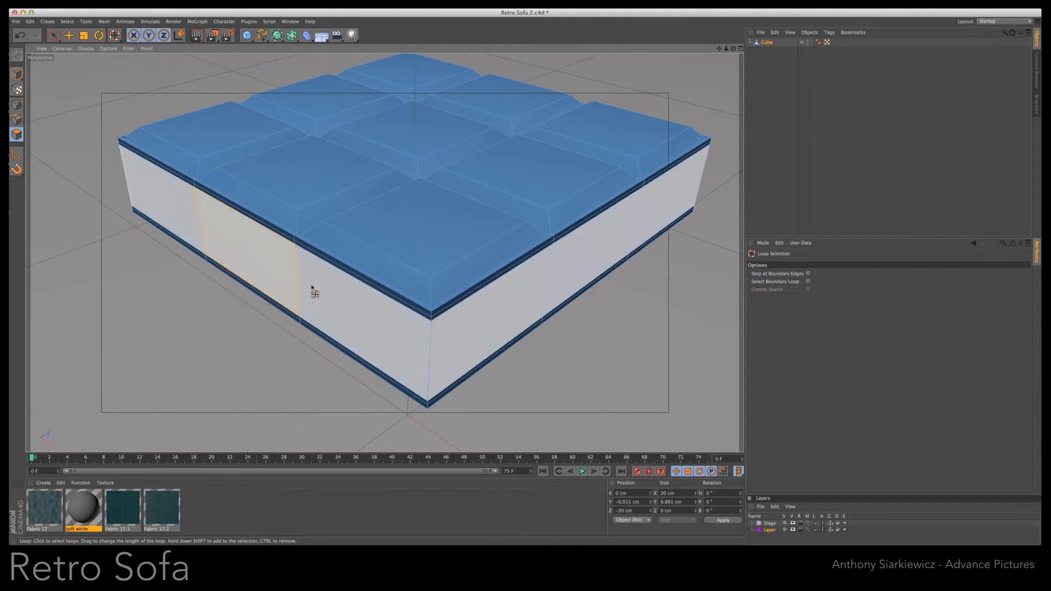
left_click(315, 290)
key("t")
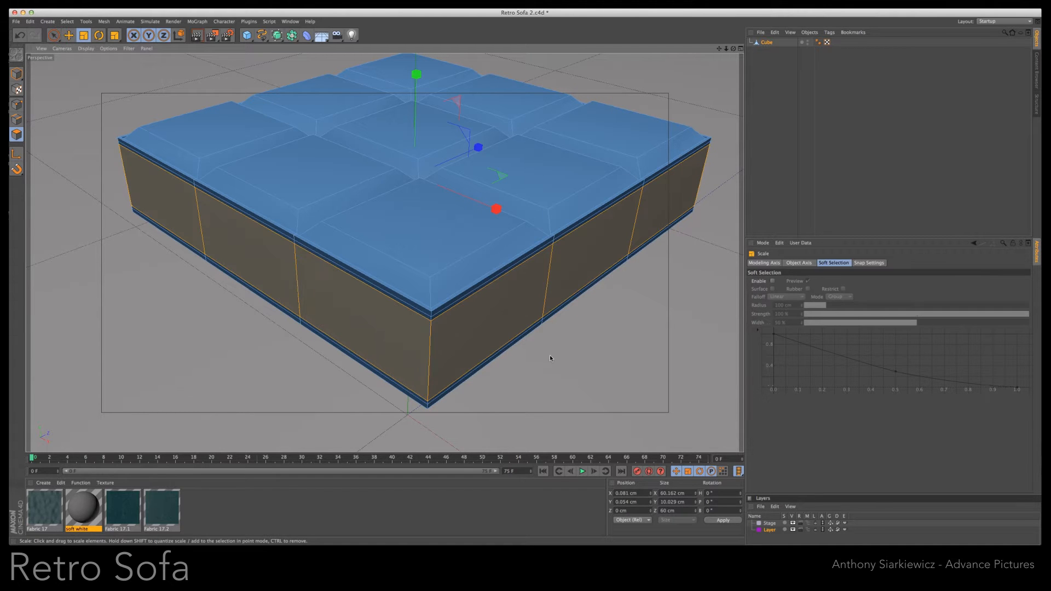
left_click_drag(626, 349, 619, 347)
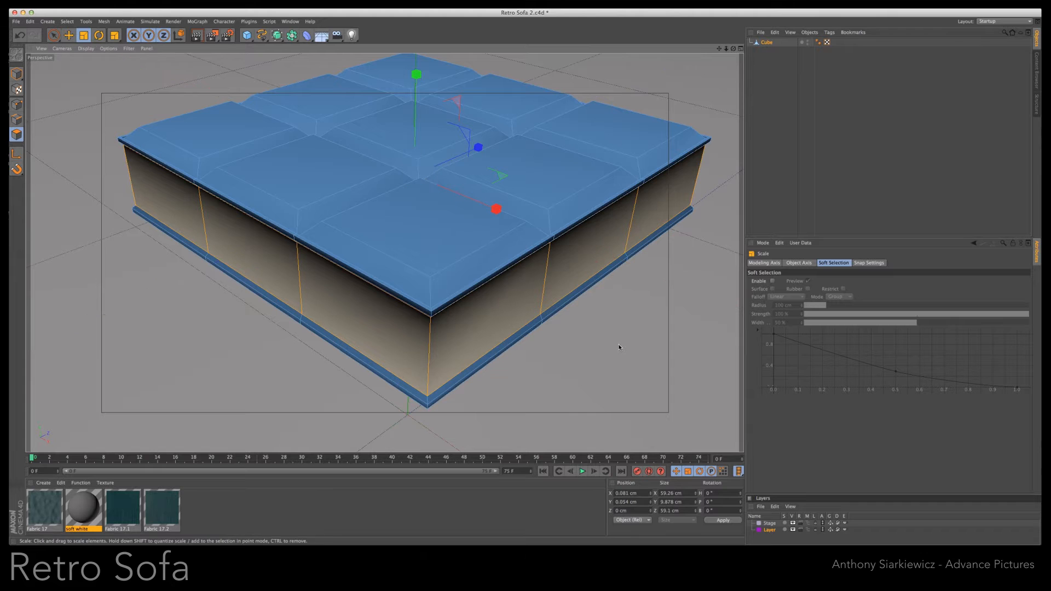
left_click(614, 360)
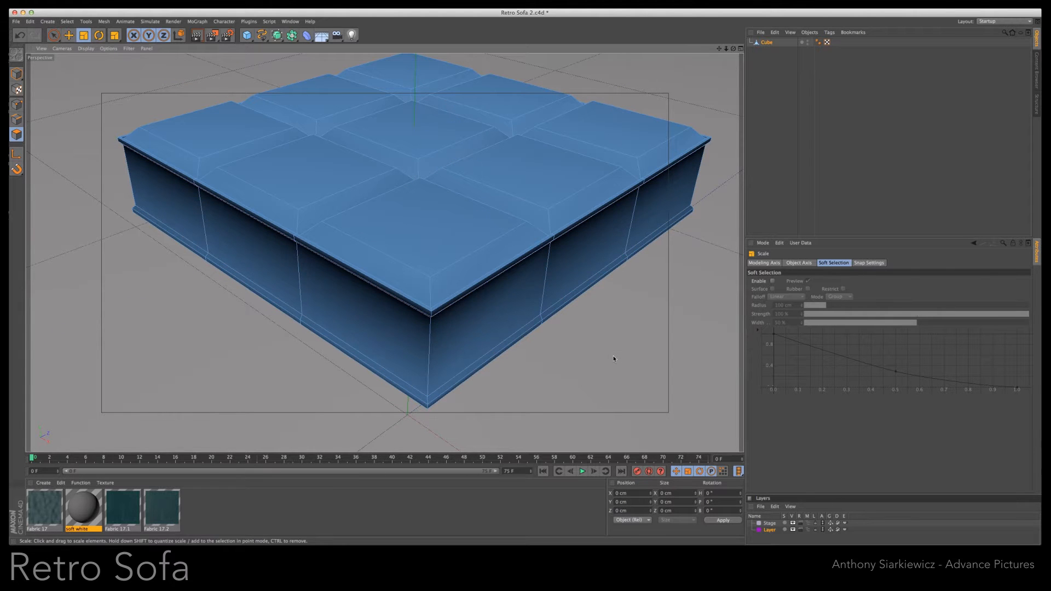
- With the Knife in Loop mode, cut edge loops near the sides' upper and lower edges and near the top surface's outer borders
key("k")
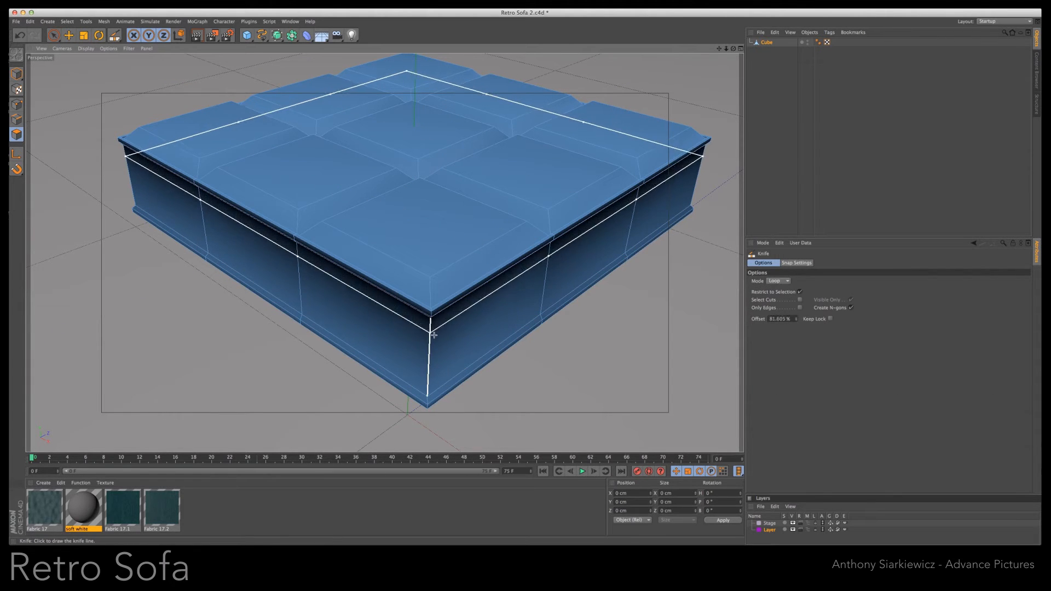
left_click(428, 382)
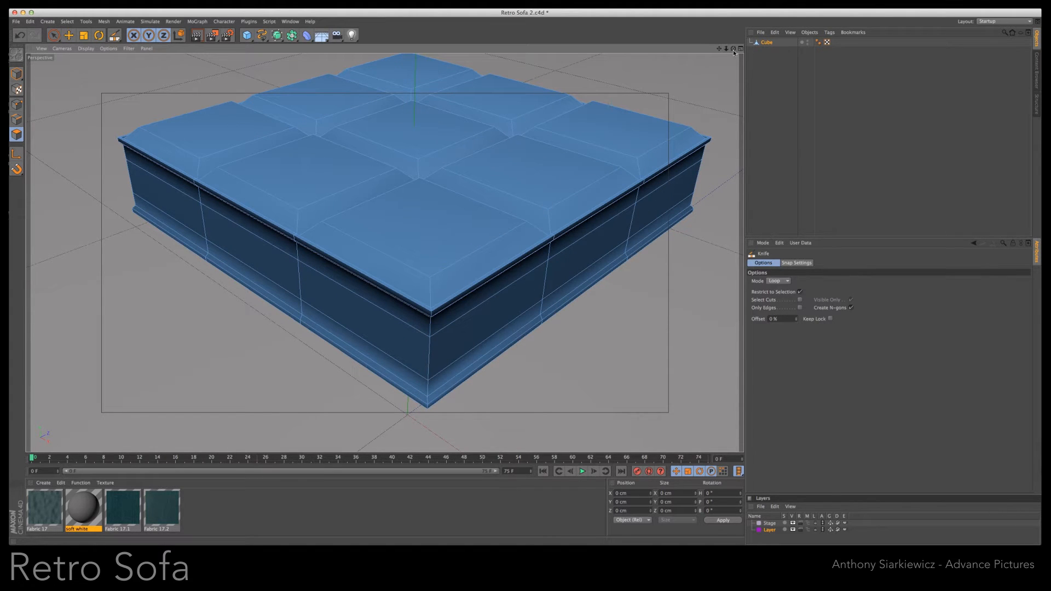
left_click_drag(734, 51, 522, 286)
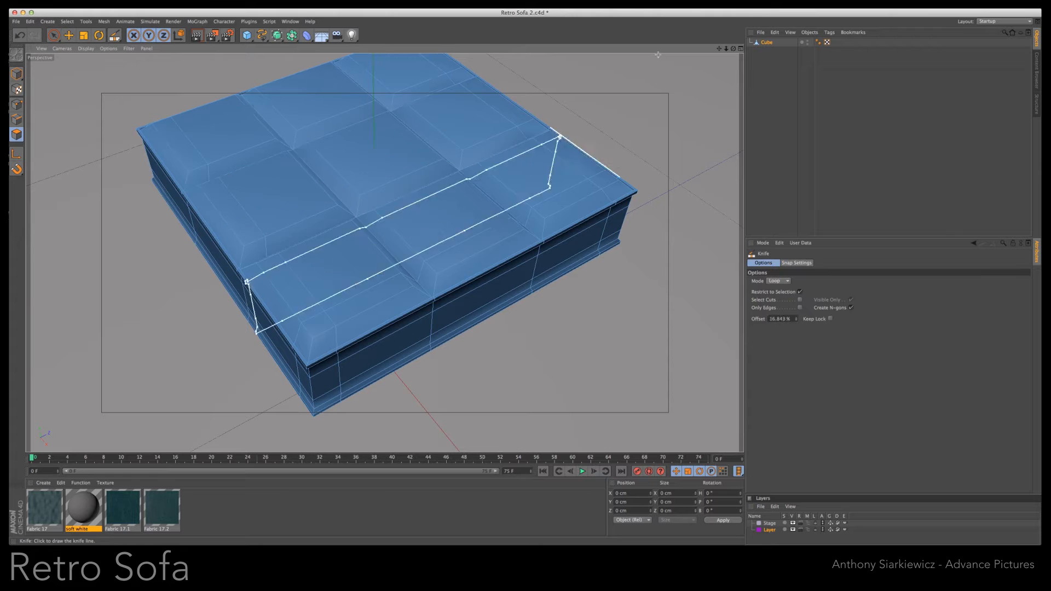
left_click_drag(733, 49, 881, 50)
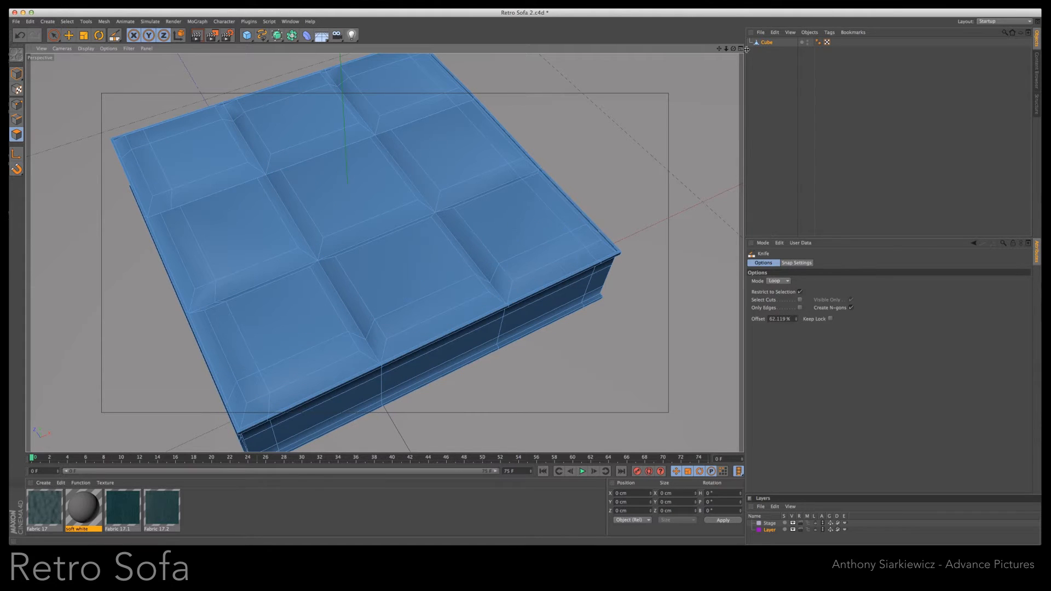
left_click_drag(734, 50, 520, 284)
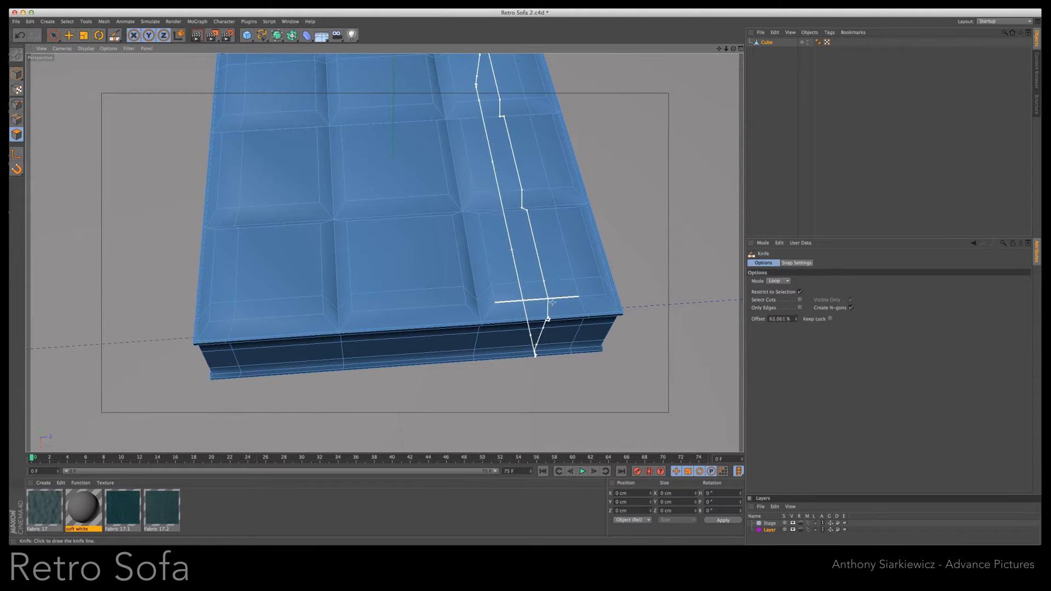
left_click_drag(734, 49, 521, 285)
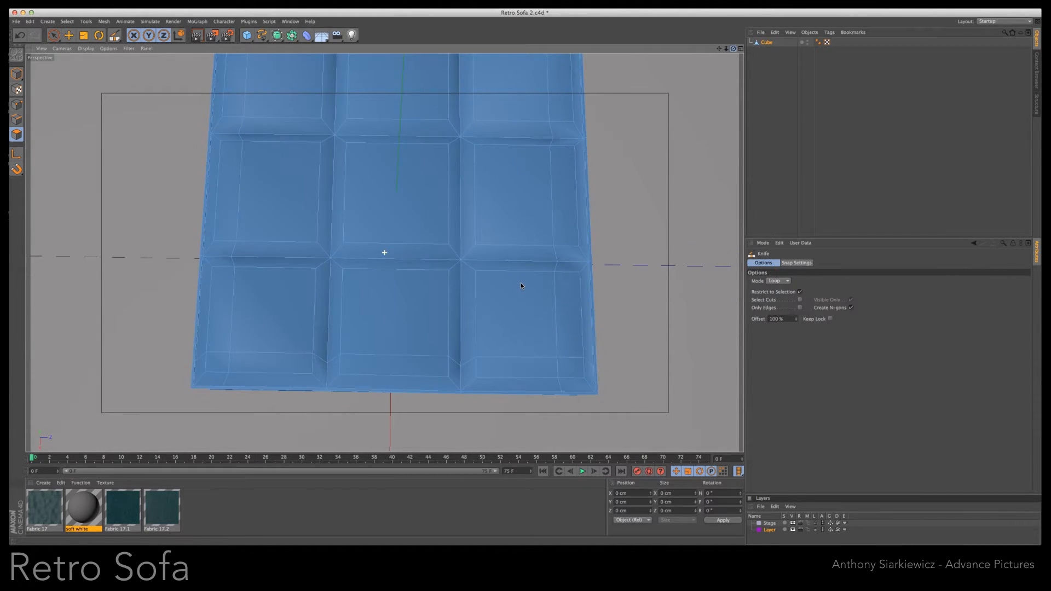
- Loop-cut through the middle of the rows and columns of raised squares on the cushion's top
left_click(524, 384)
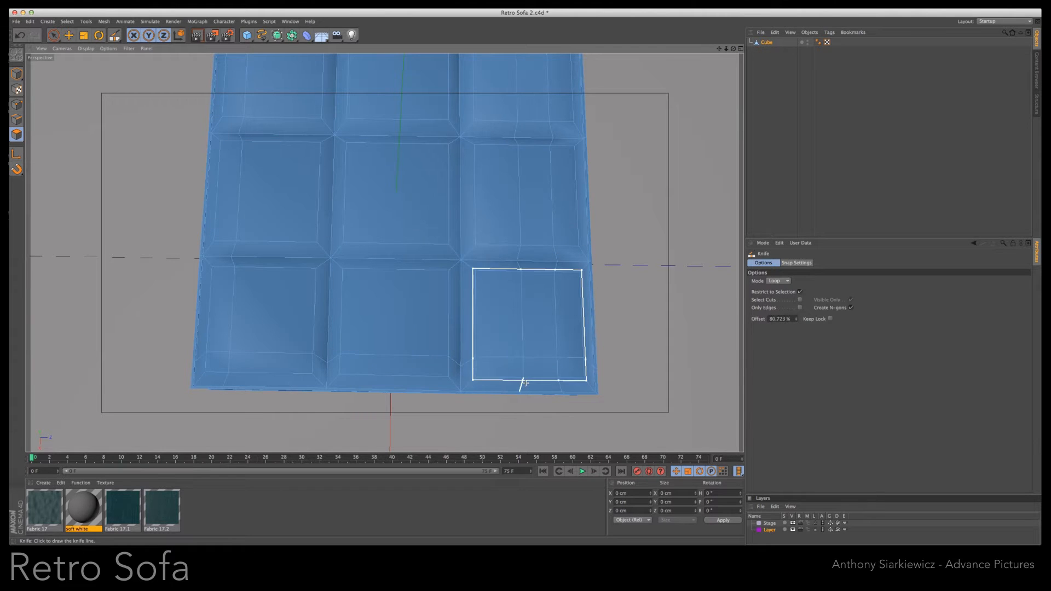
left_click(391, 378)
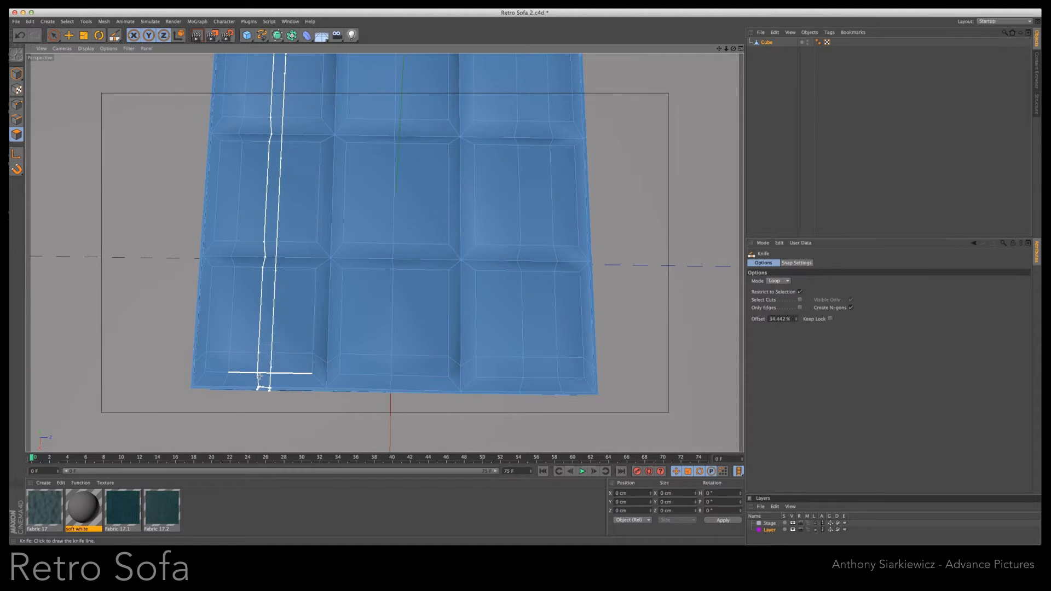
left_click(253, 309)
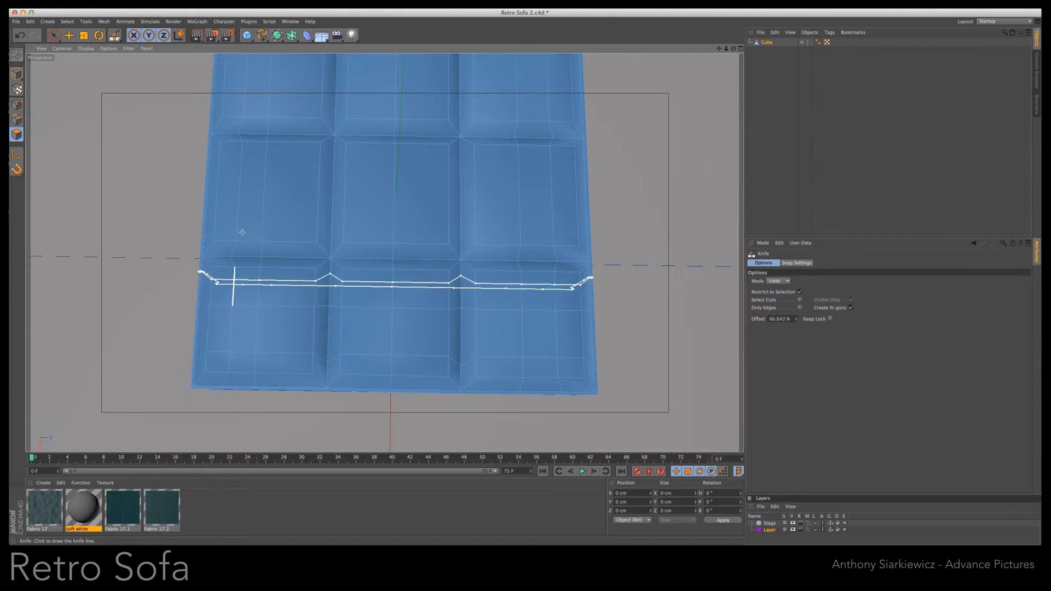
left_click(225, 182)
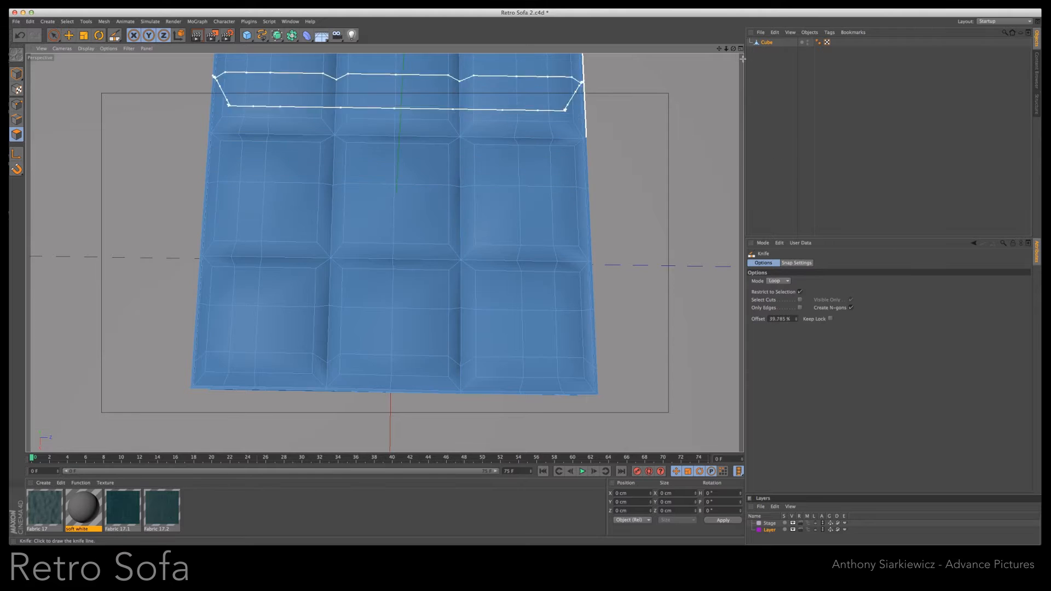
left_click_drag(720, 49, 723, 127)
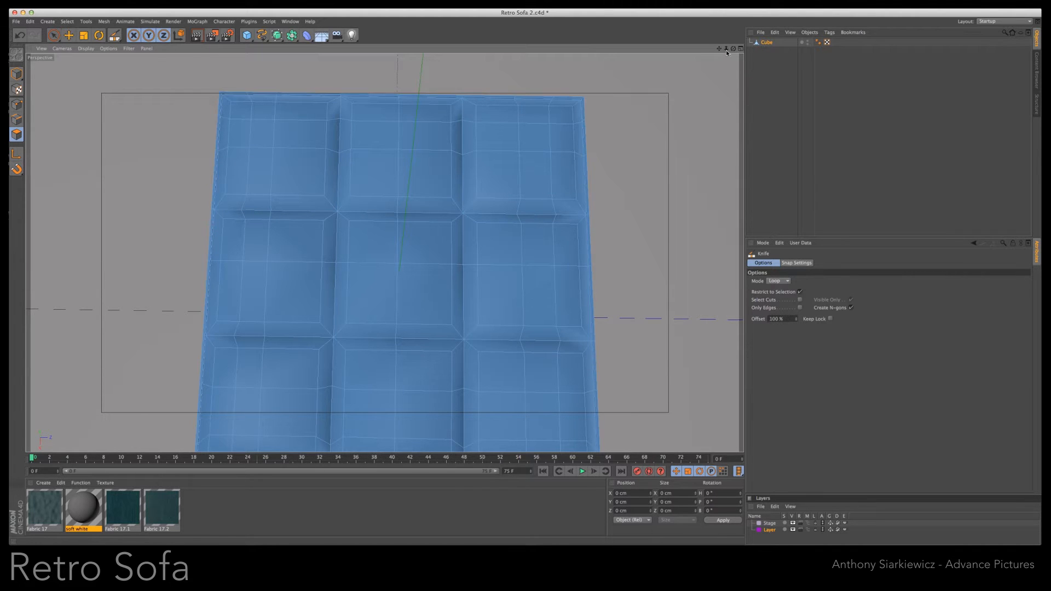
left_click_drag(733, 49, 521, 285)
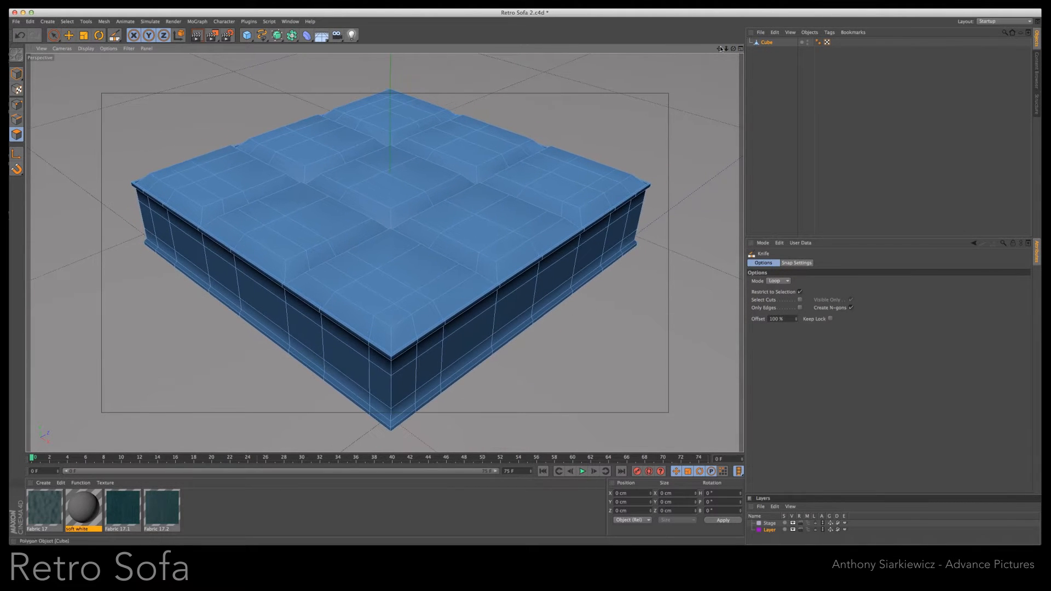
- Smooth the cube by placing it under a new HyperNURBS with Subdivision Editor set to 3, and render the view
left_click(277, 35, "alt")
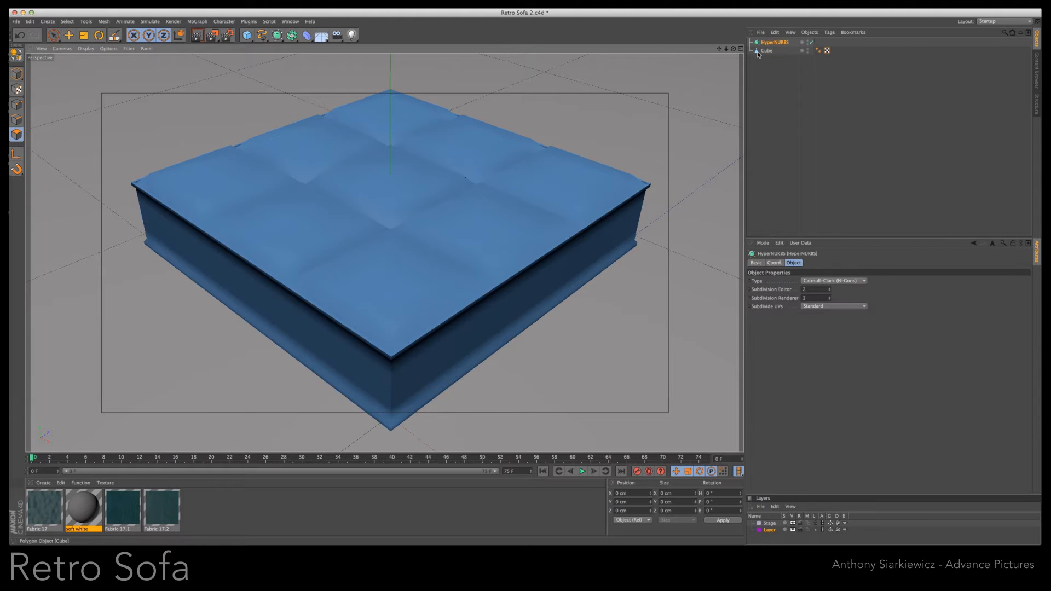
left_click_drag(766, 51, 769, 44)
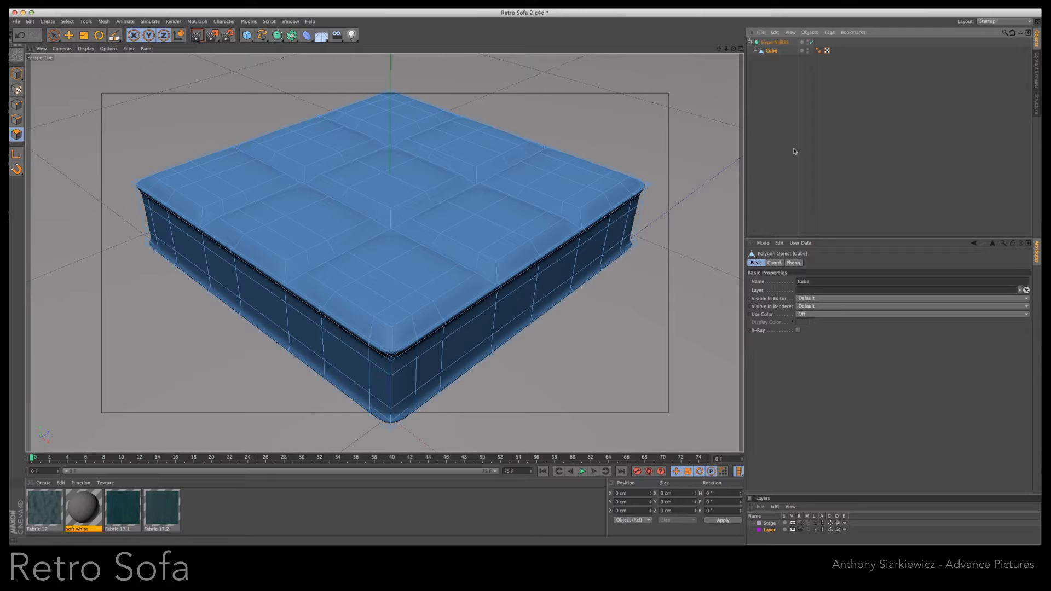
left_click(778, 43)
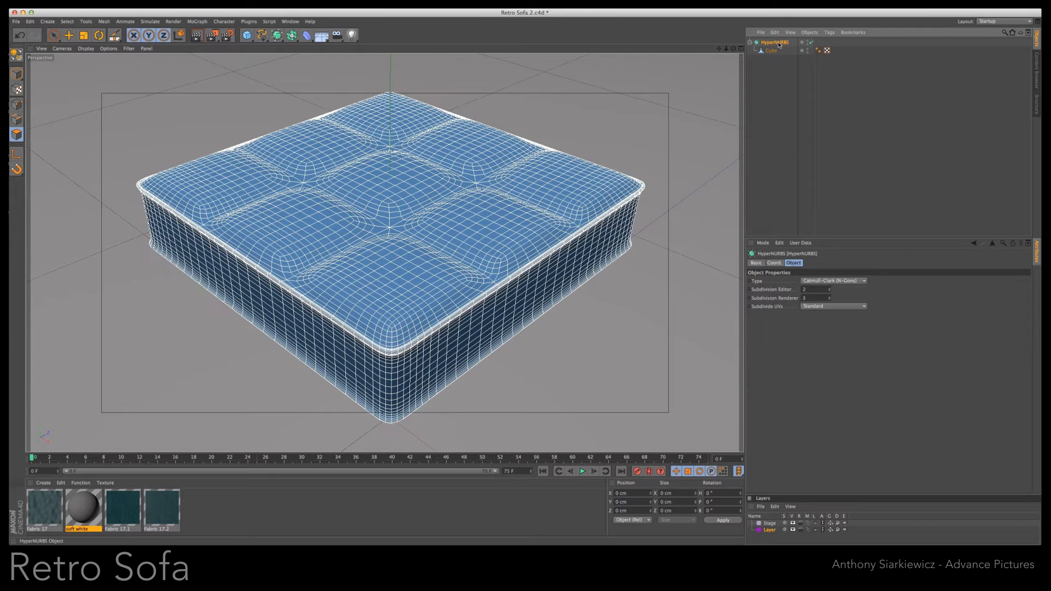
double_click(808, 290)
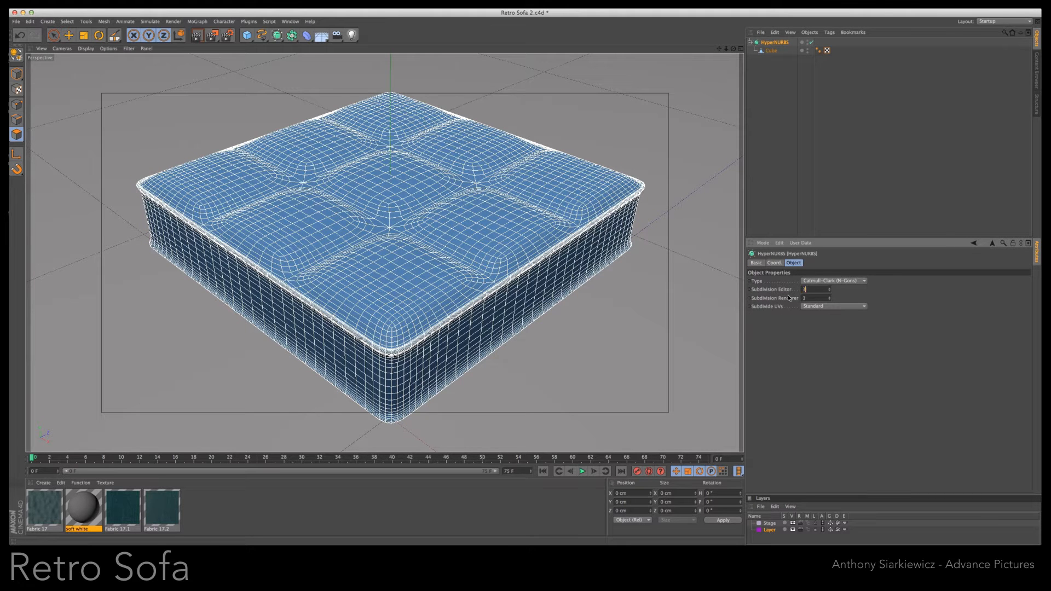
key("Return")
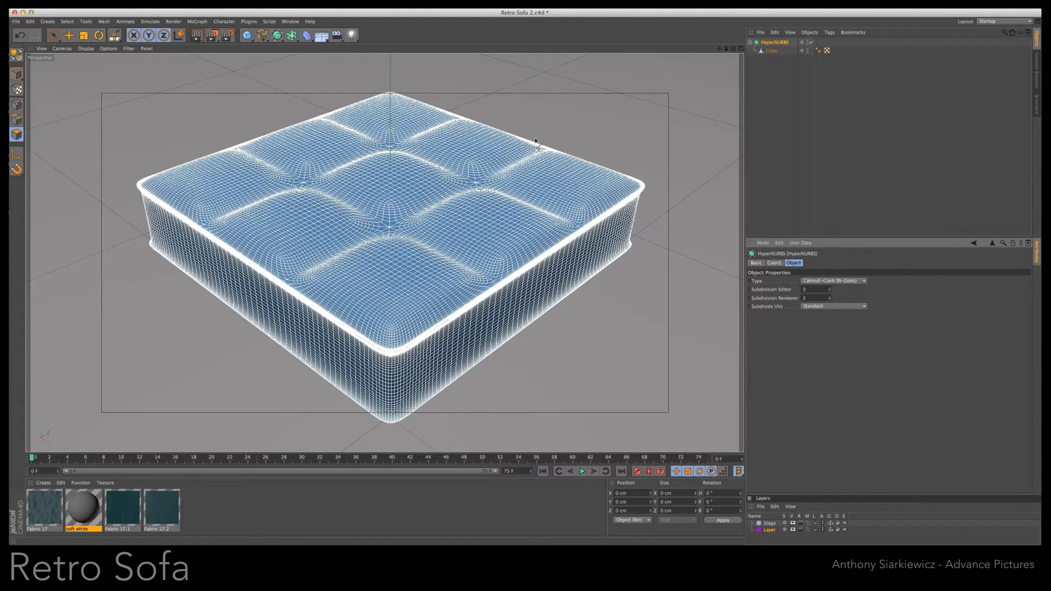
left_click(197, 36)
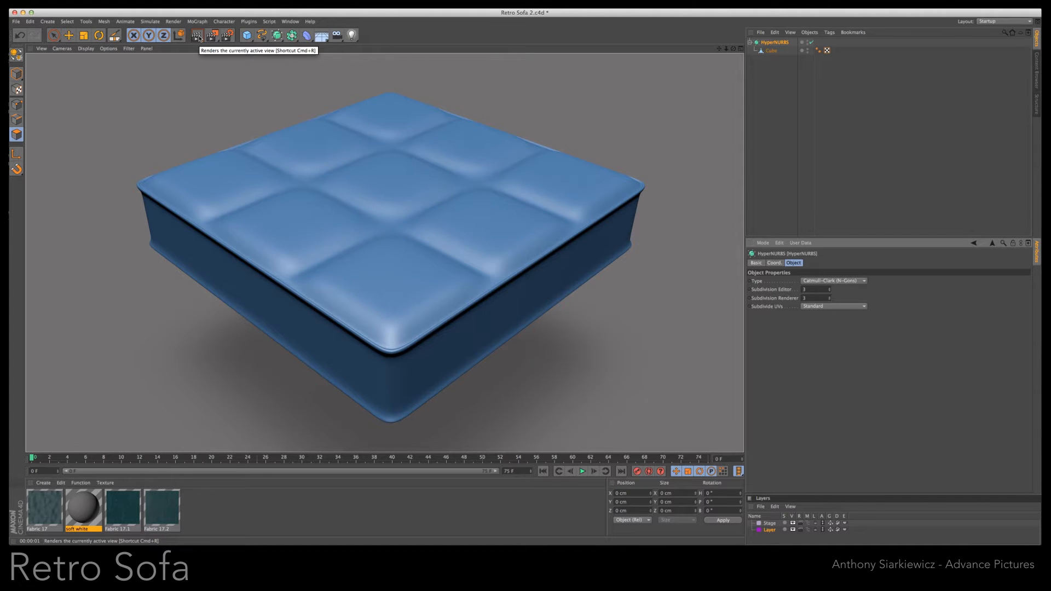
- Apply the Fabric 17.1 material to the HyperNURBS with Cubic projection and 10 tiles in U and V, and render the view
left_click_drag(127, 512, 774, 45)
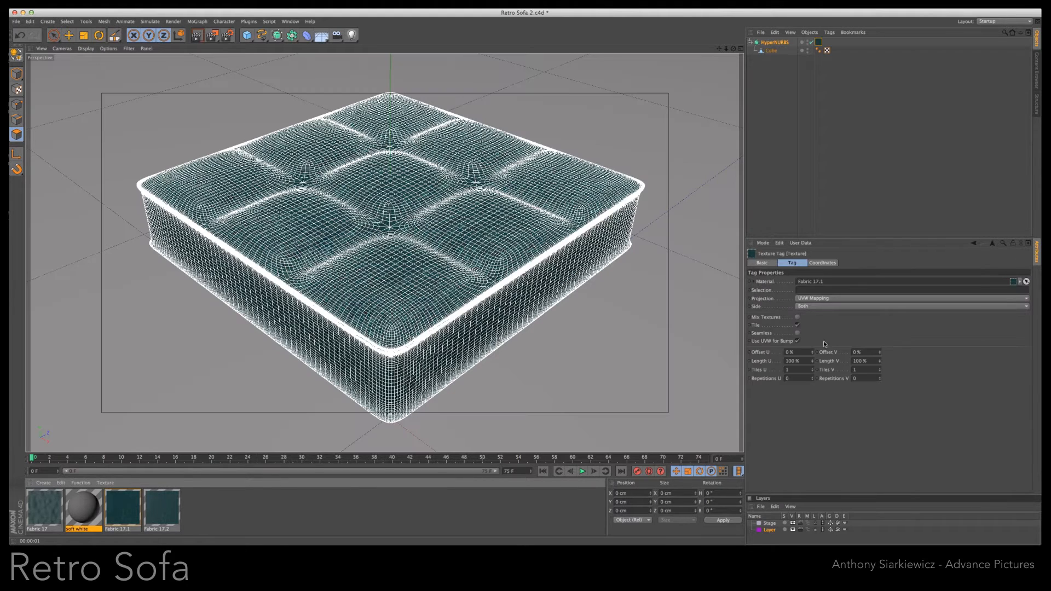
left_click(823, 298)
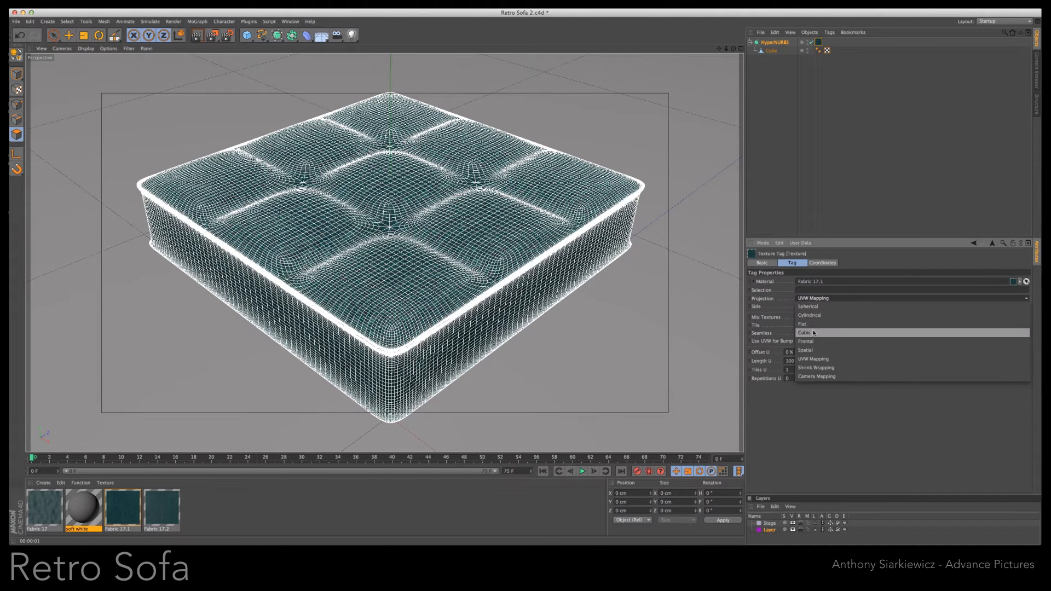
left_click(811, 323)
type("10")
key("Tab")
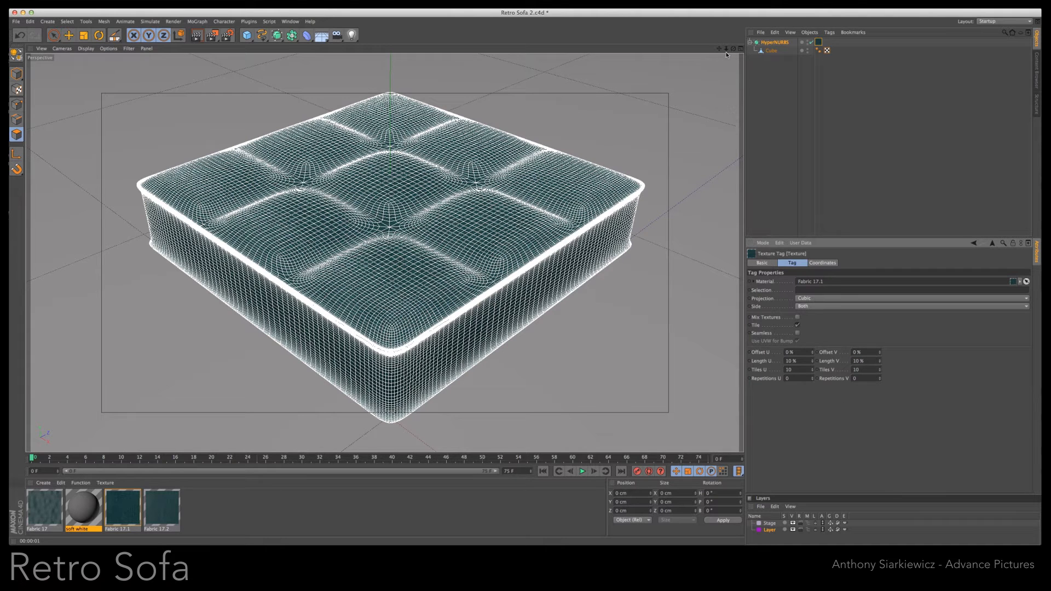
left_click(196, 36)
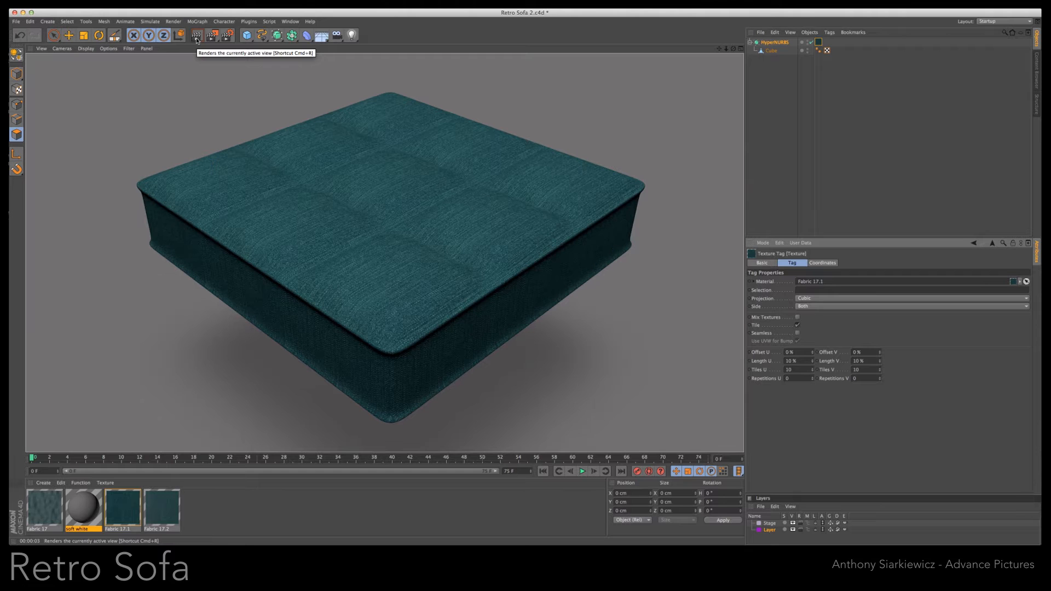
- Select the cube's four inner tuft-intersection points with Live Selection and lower them in the Front view to about Y 4 cm
left_click(783, 44)
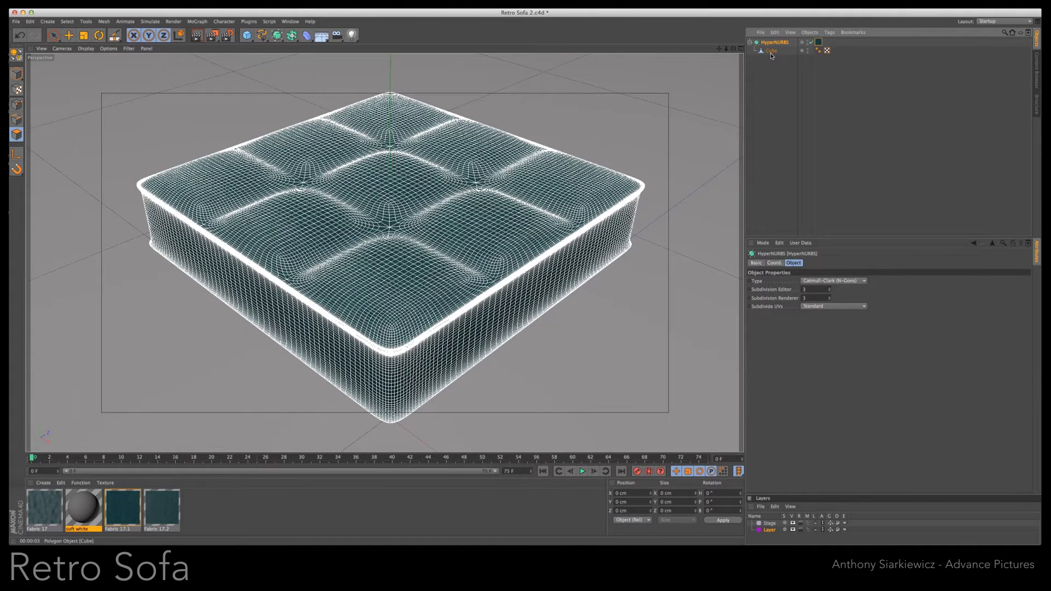
left_click(771, 51)
key("k")
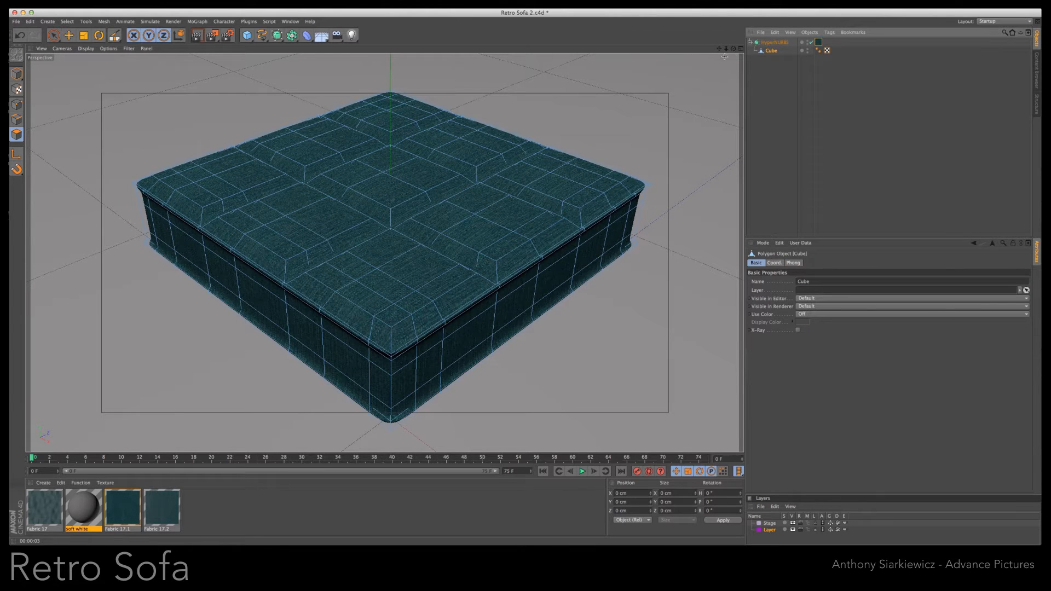
left_click_drag(733, 50, 764, 71)
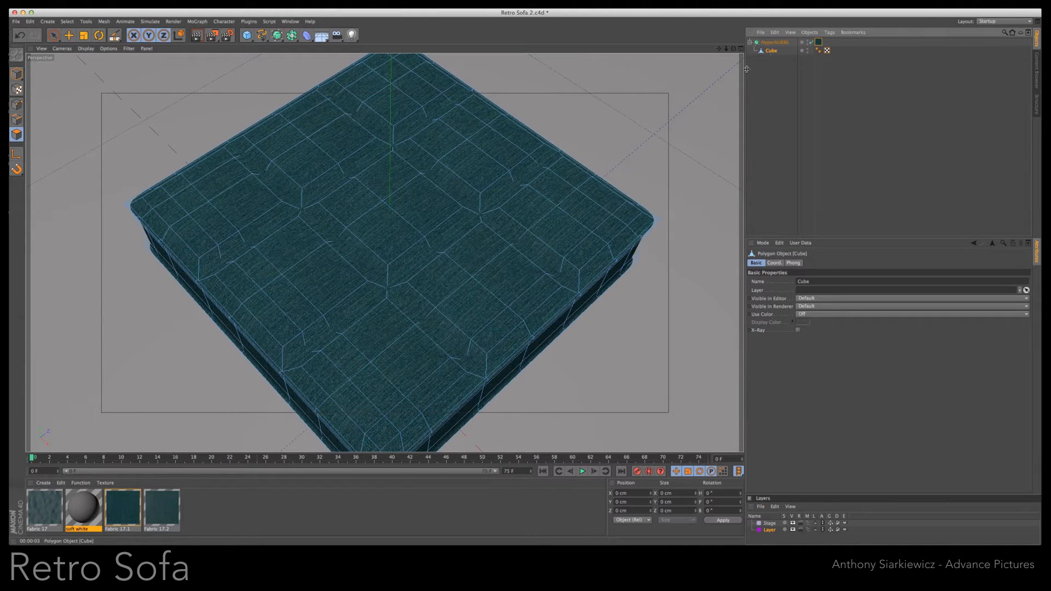
left_click(16, 104)
left_click(54, 35)
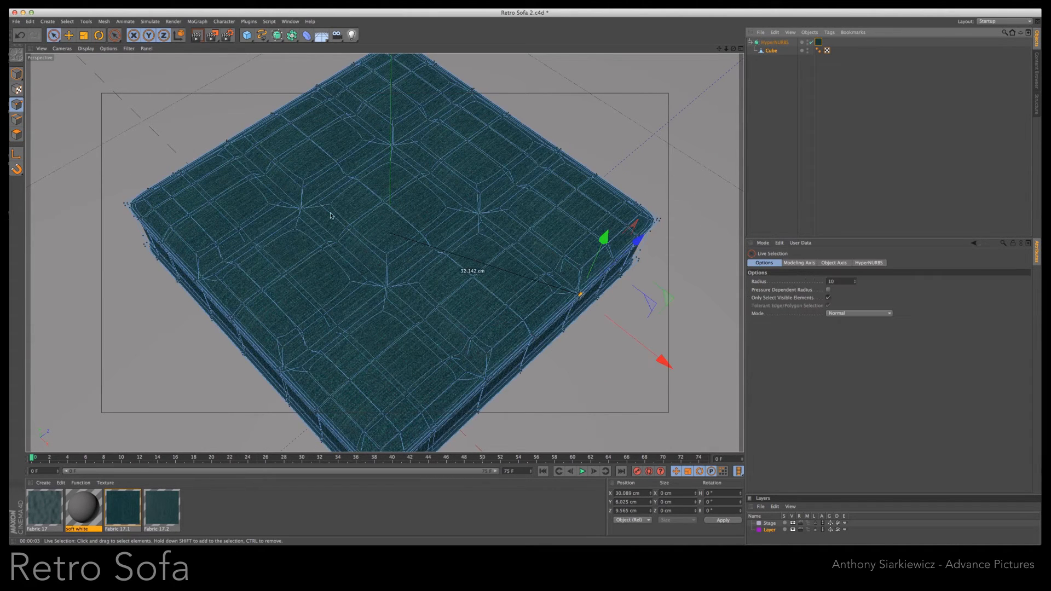
left_click(301, 209)
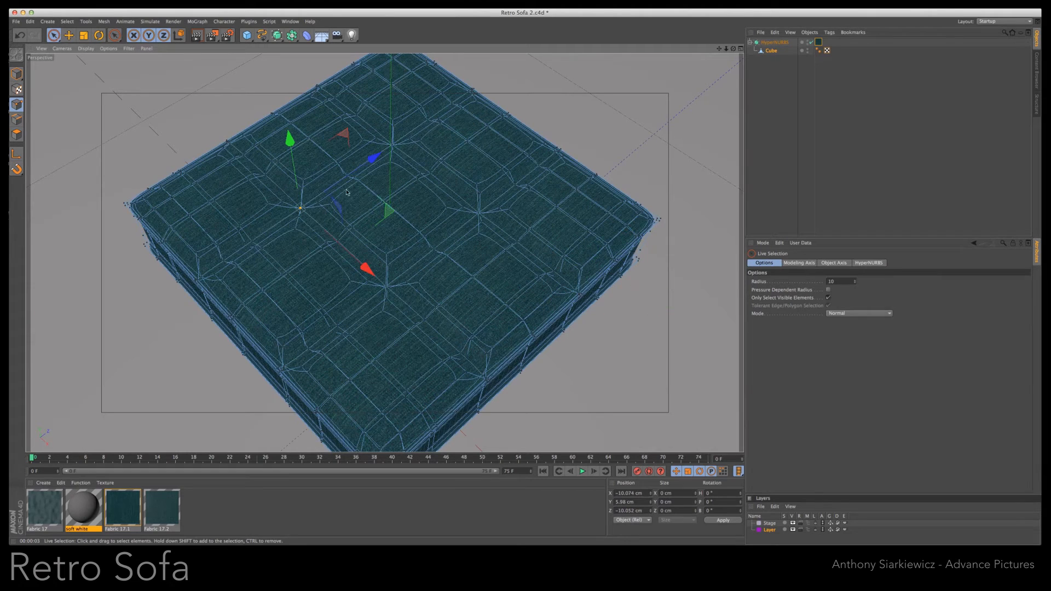
left_click(392, 145, "shift")
left_click(480, 215, "shift")
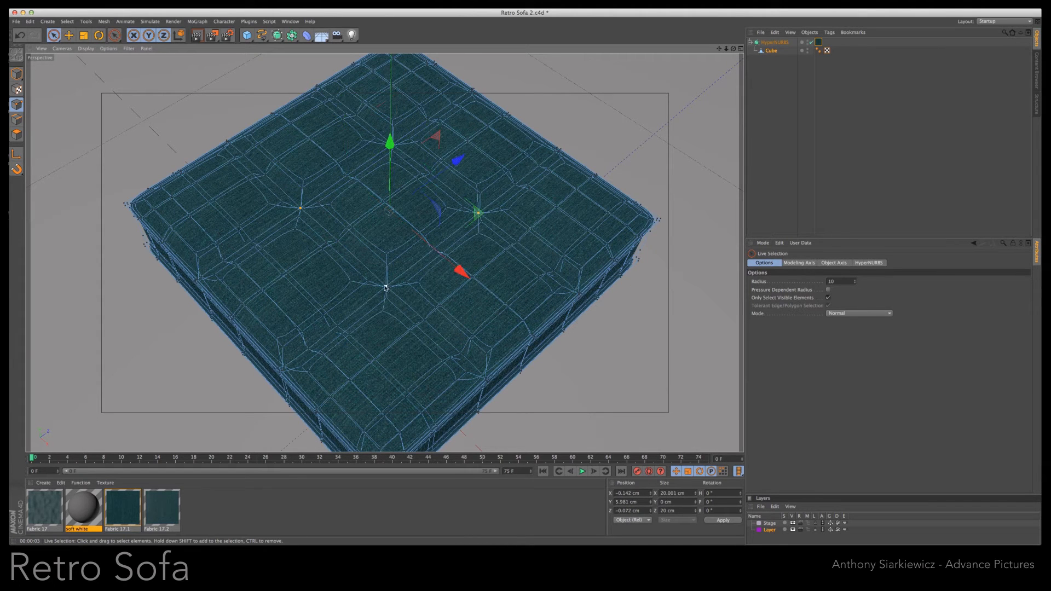
left_click(740, 49)
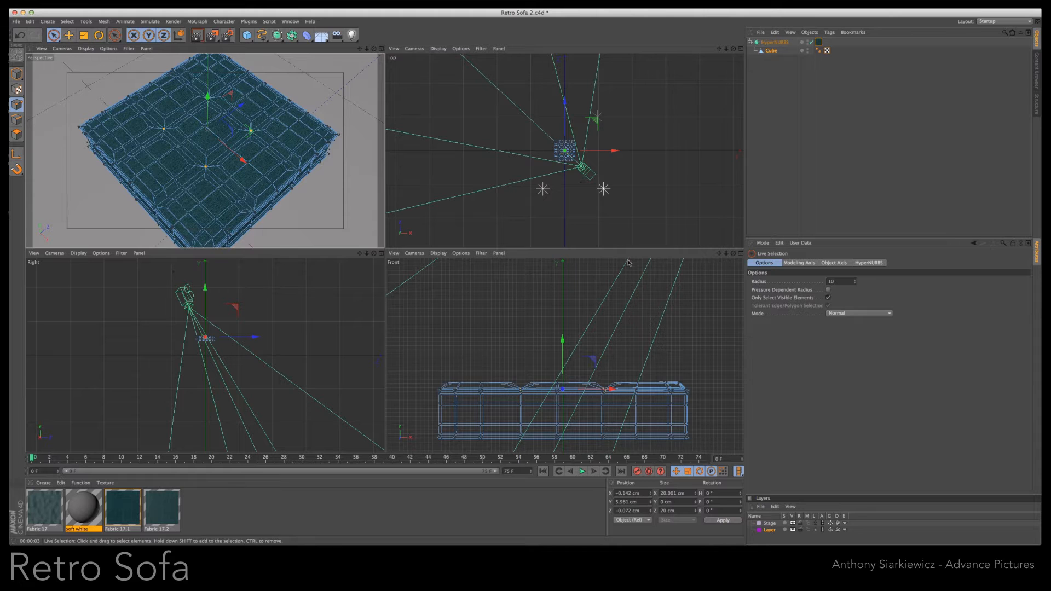
scroll(521, 286, "up", 10)
left_click_drag(718, 256, 718, 256)
scroll(565, 328, "down", 10)
mouse_move(535, 296)
left_mouse_down()
mouse_move(536, 312)
mouse_move(537, 301)
left_mouse_up()
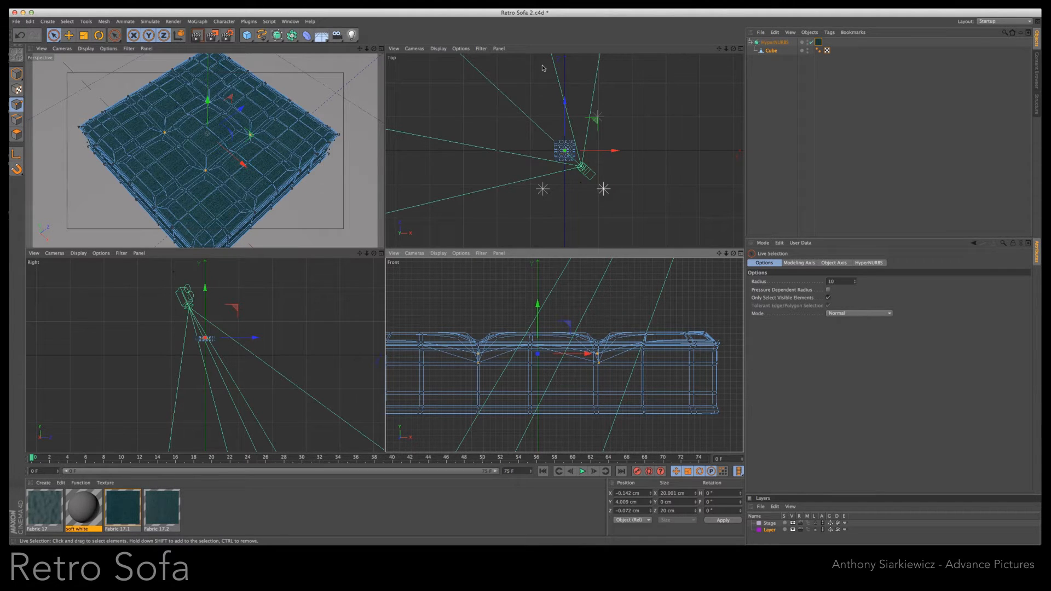
key("F1")
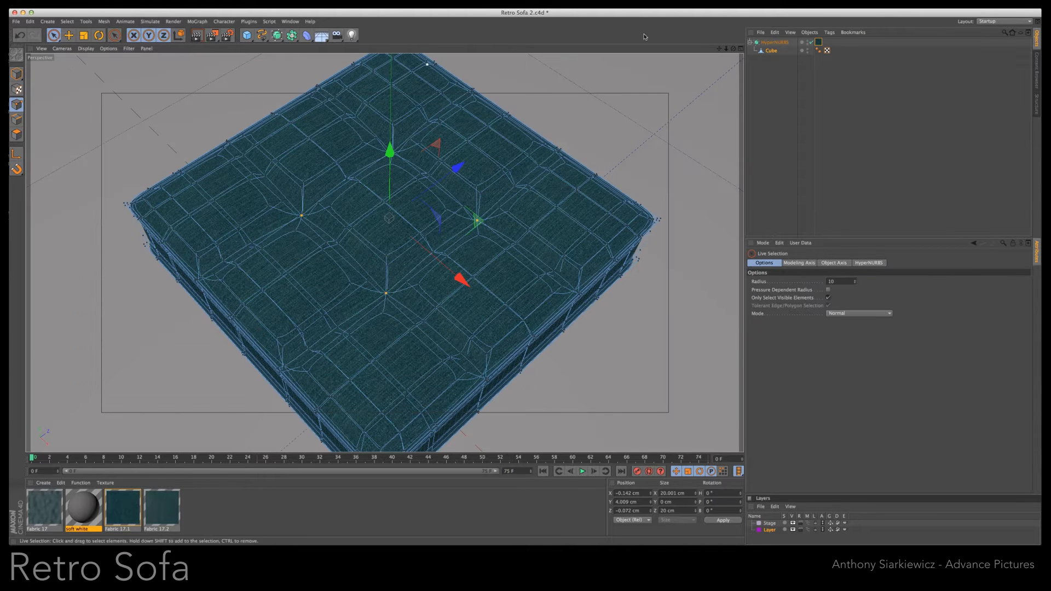
- Render the cushion's deepened tufts from the current view and from a shallower angle
left_click(197, 37)
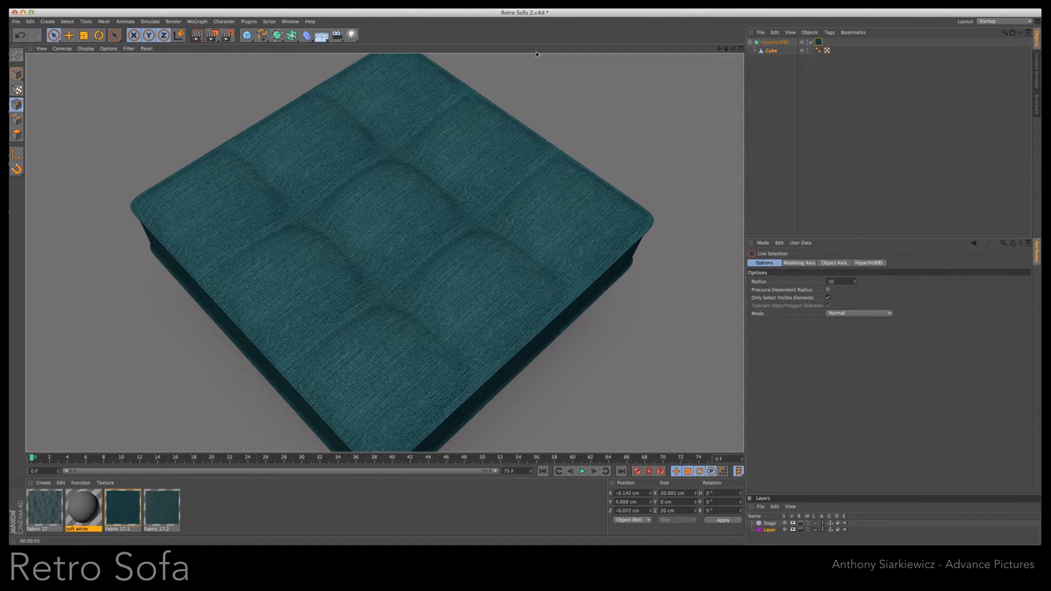
left_click_drag(733, 49, 529, 299)
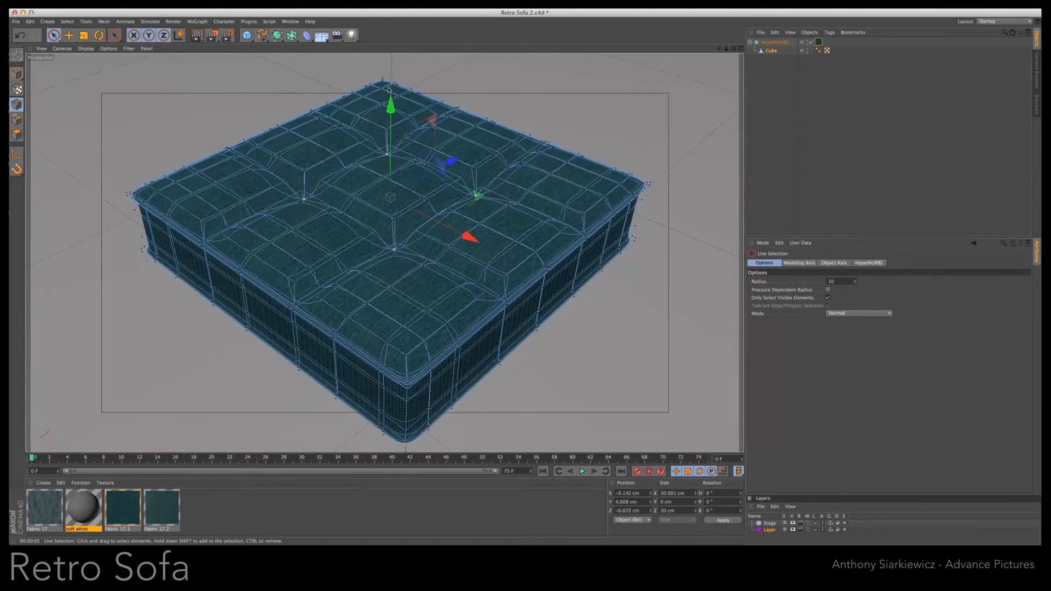
left_click(197, 36)
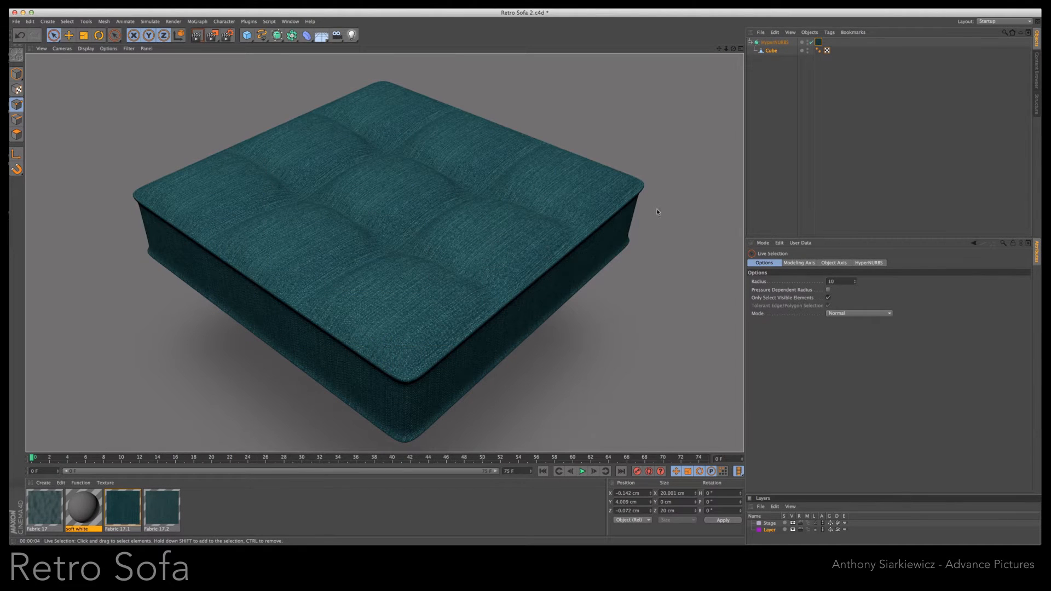
- Loop-select the points below the cushion's top rim, lower them to about Y 5.6 cm, scale them inward slightly, and render the view
left_click(771, 51)
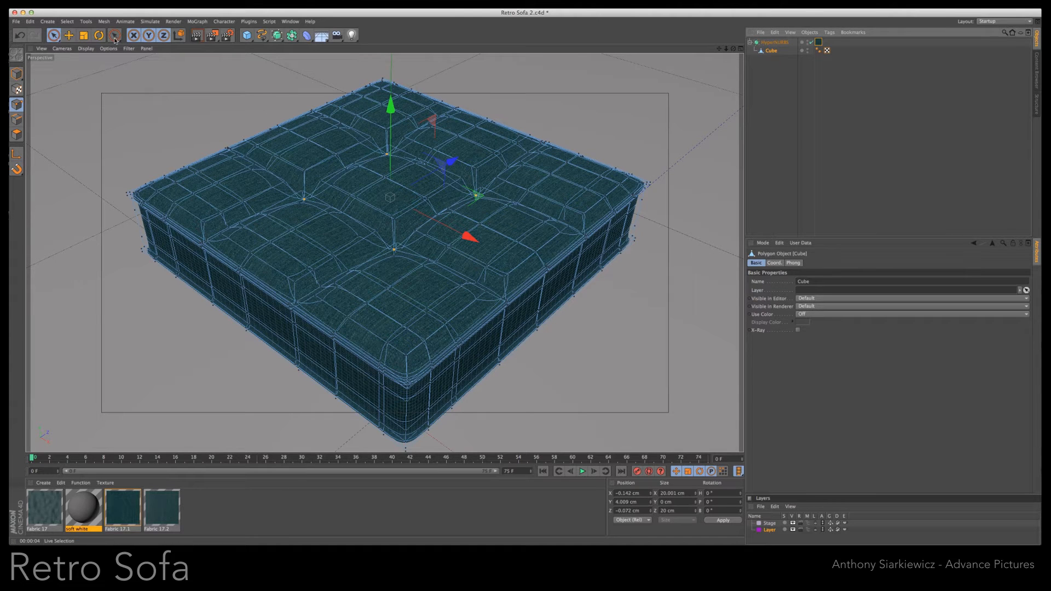
left_click(67, 22)
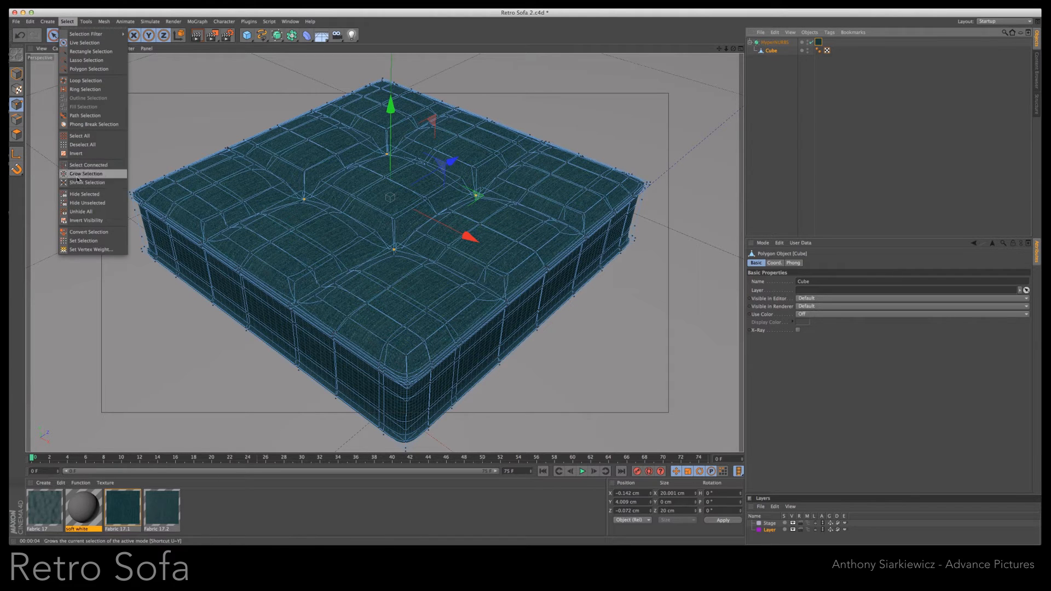
left_click(85, 80)
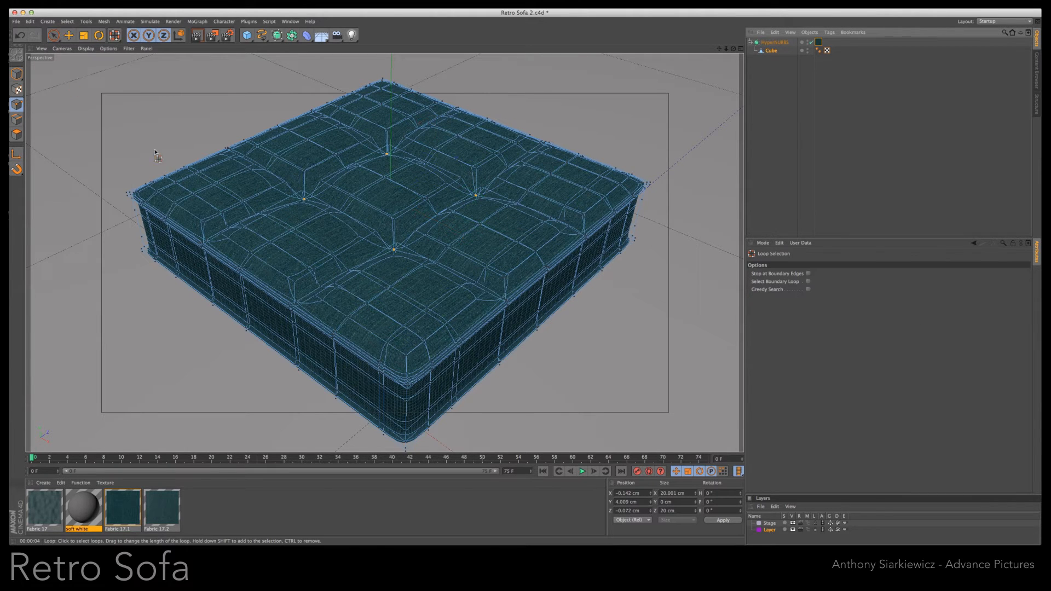
left_click(438, 359)
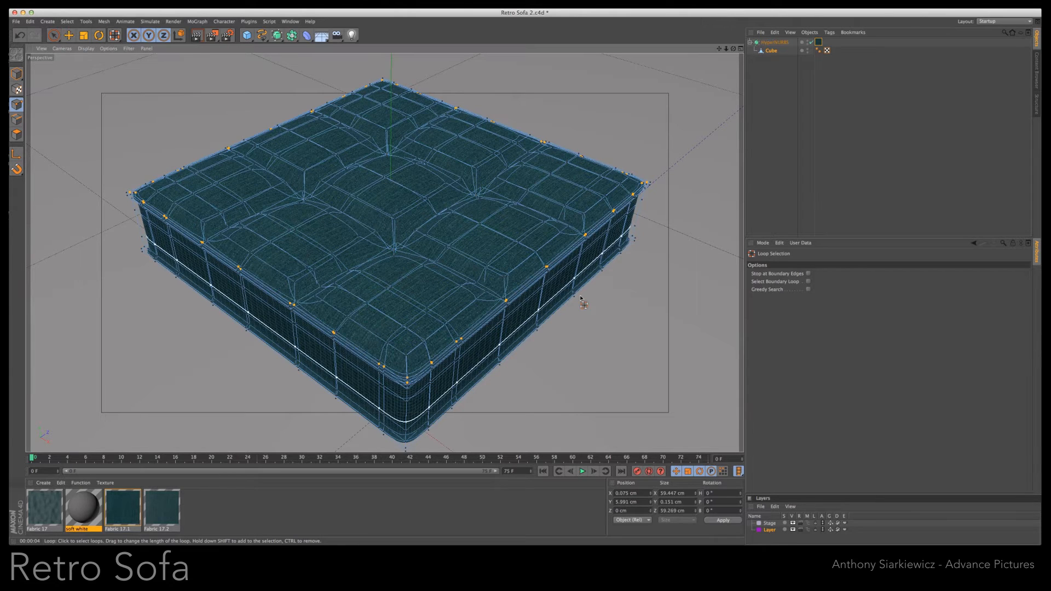
key("e")
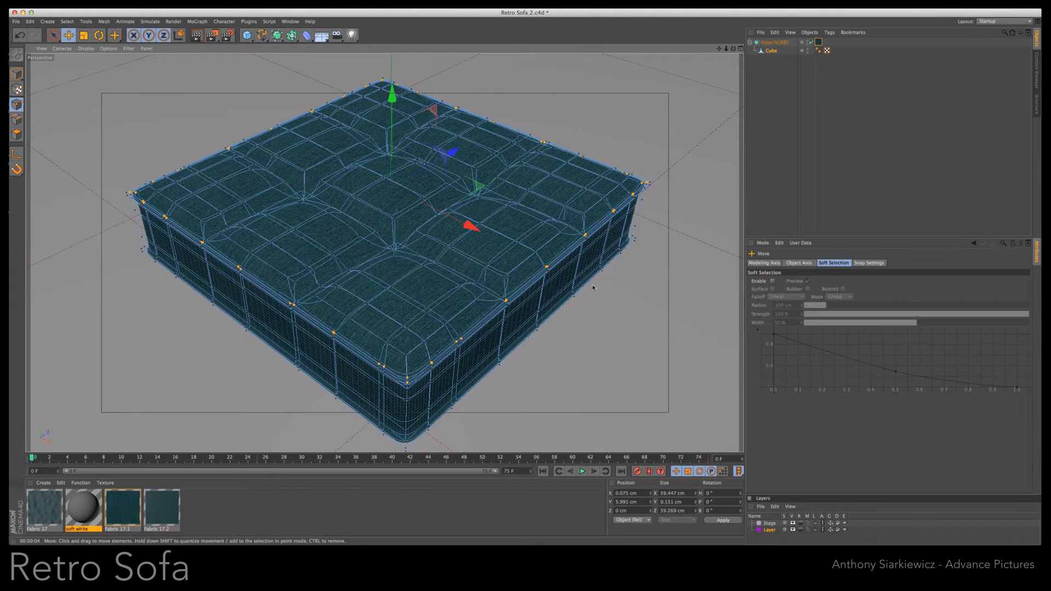
left_click_drag(384, 100, 386, 97)
key("t")
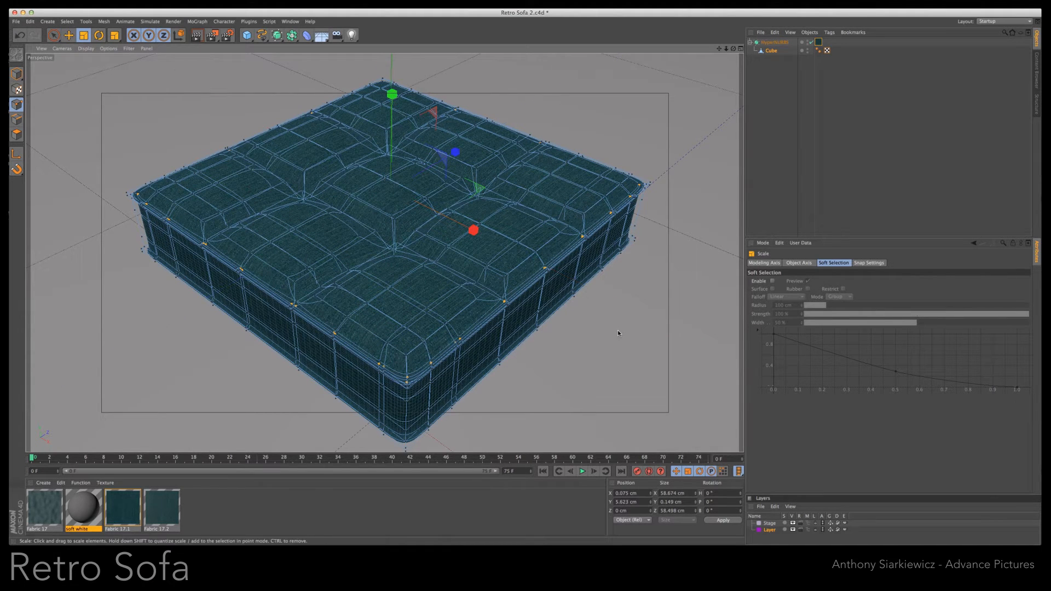
left_click(197, 35)
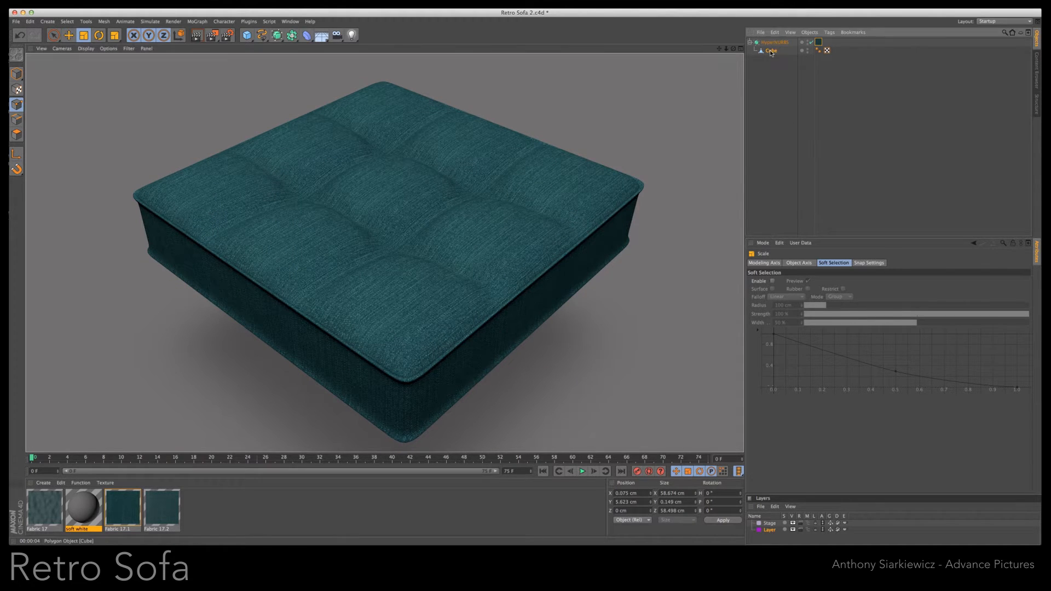
- Loop-select the points just above the cushion's bottom rim, scale them in to about 58.6 cm, and lower them to about Y -4.8 cm
left_click(551, 320)
left_click(66, 21)
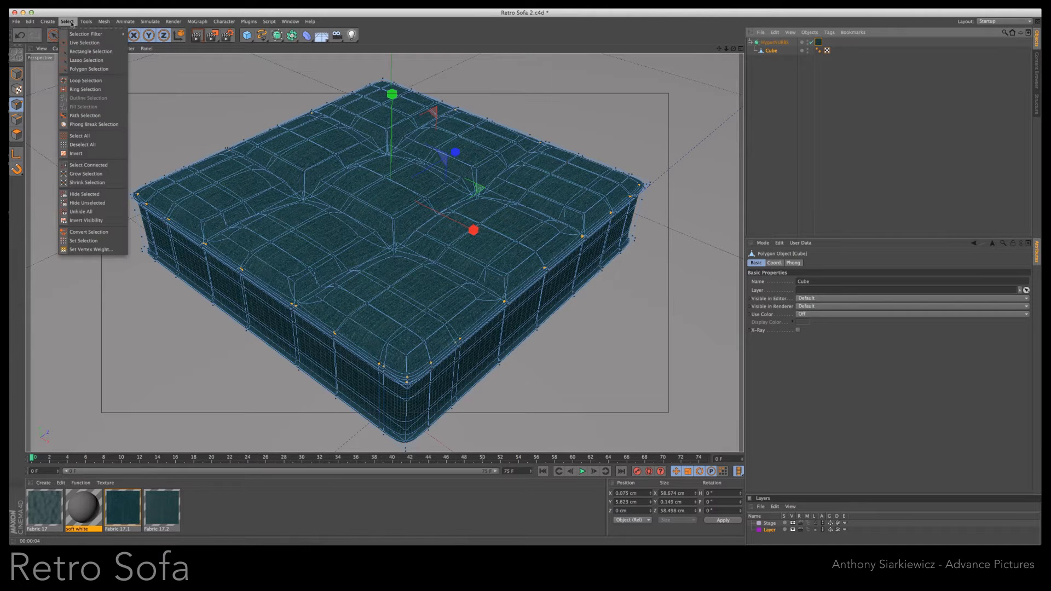
left_click(84, 81)
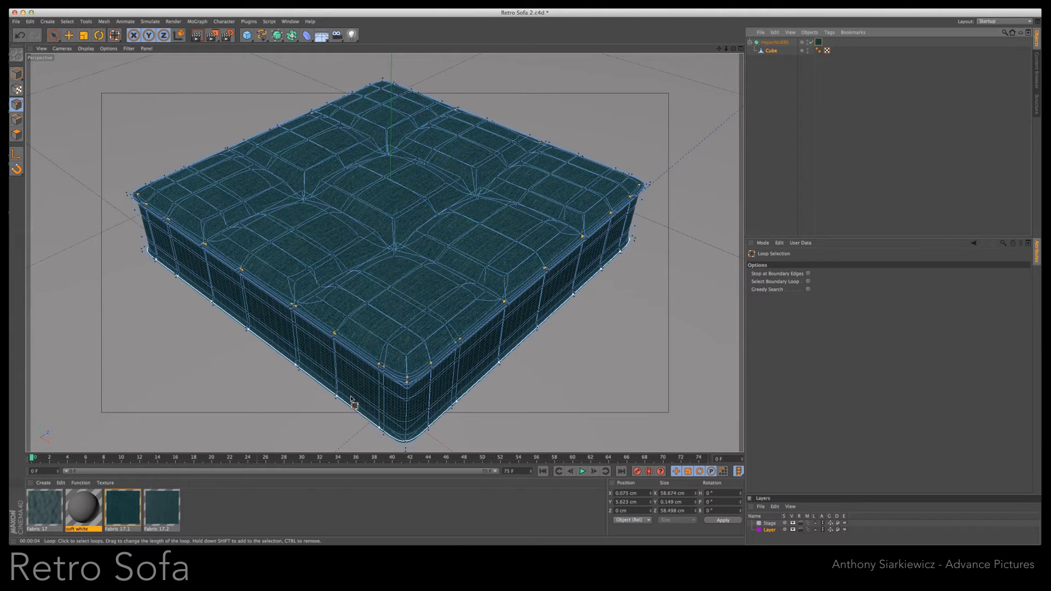
left_click(368, 421)
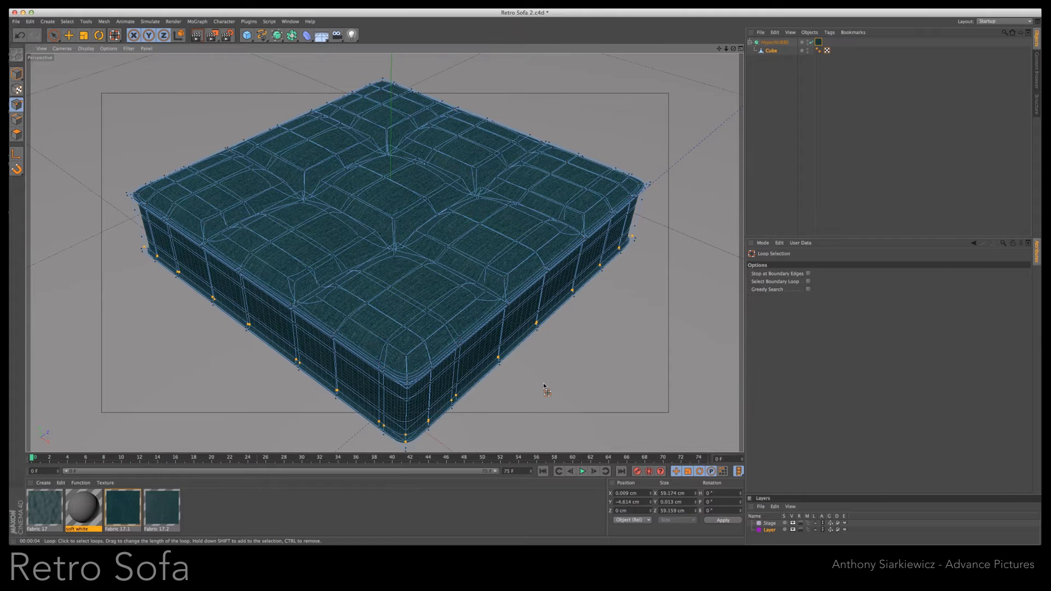
key("t")
left_click_drag(549, 383, 547, 384)
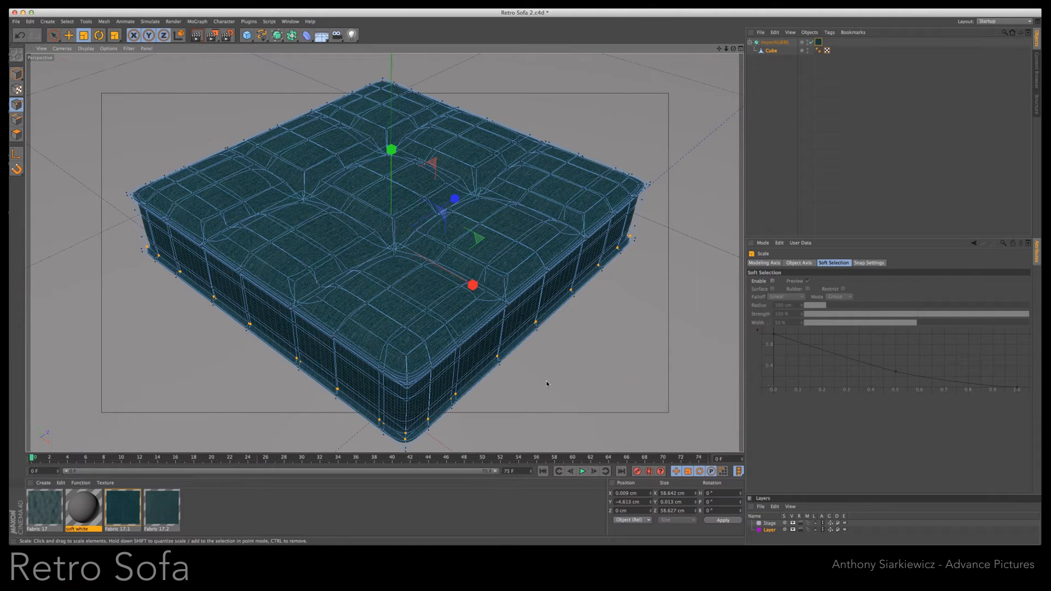
key("e")
left_click_drag(394, 154, 394, 156)
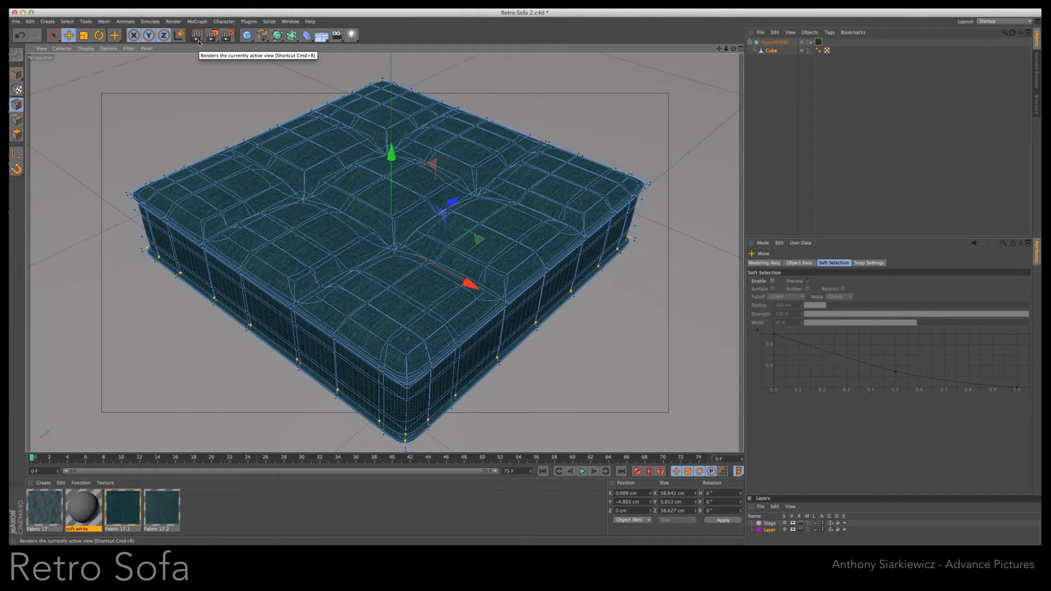
- Loop-select the outermost bottom rim points, raise them to about Y -5 cm, and render the view
left_click(68, 21)
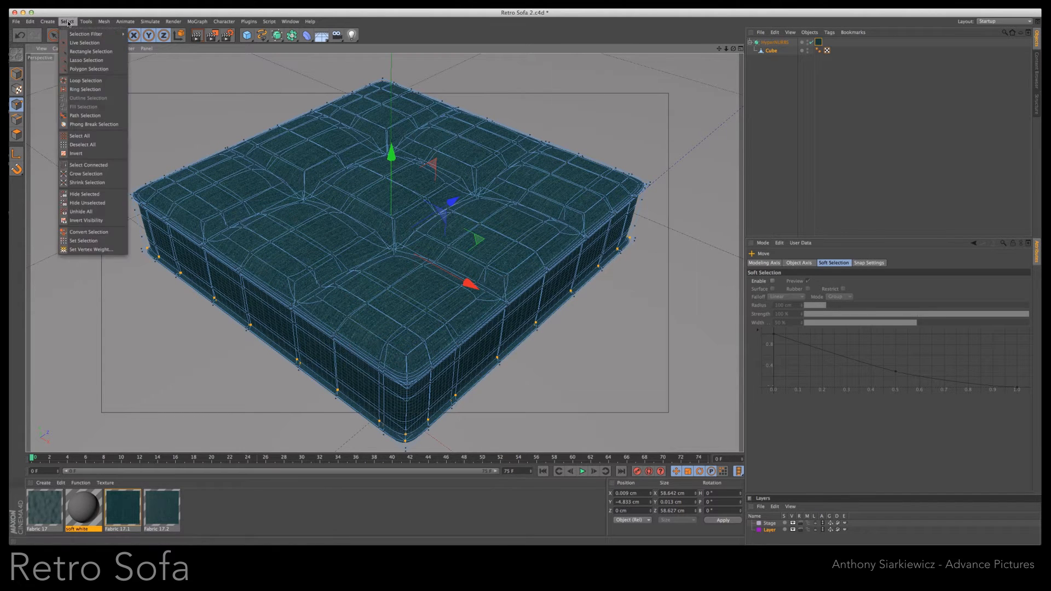
left_click(82, 79)
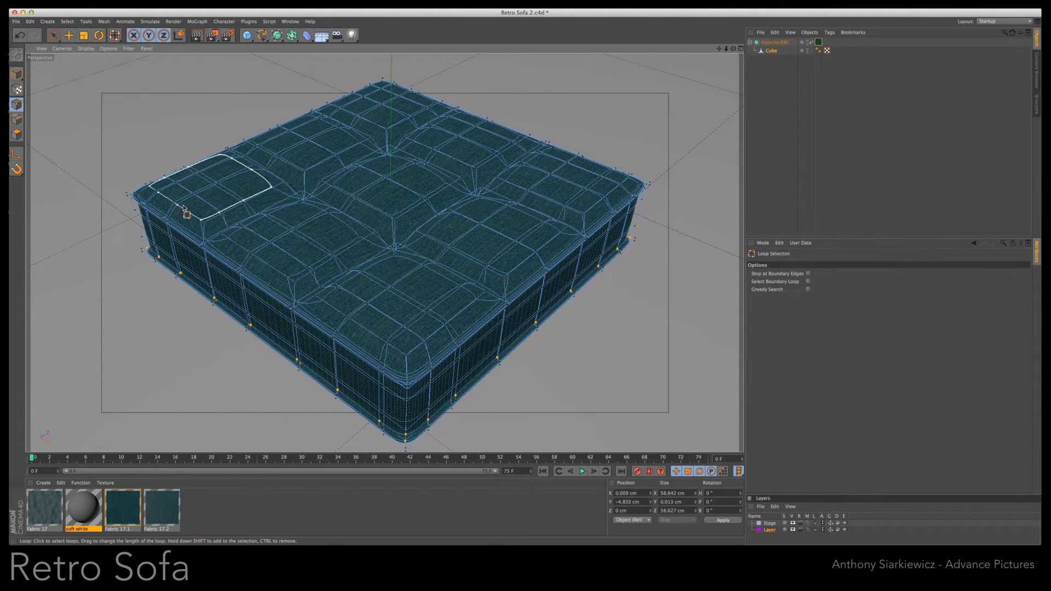
left_click(404, 441)
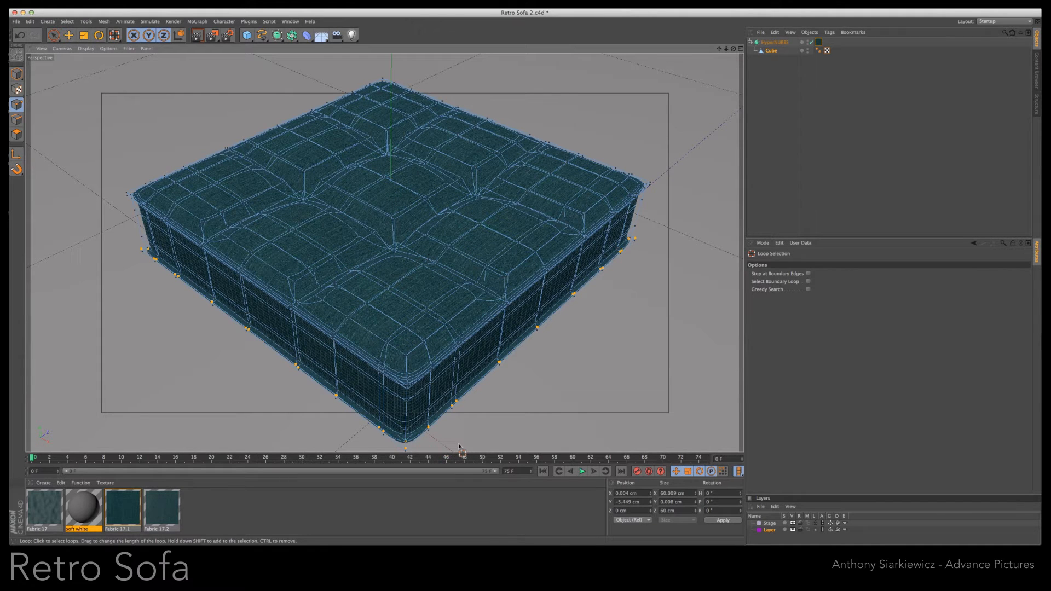
key("e")
left_click_drag(391, 155, 390, 163)
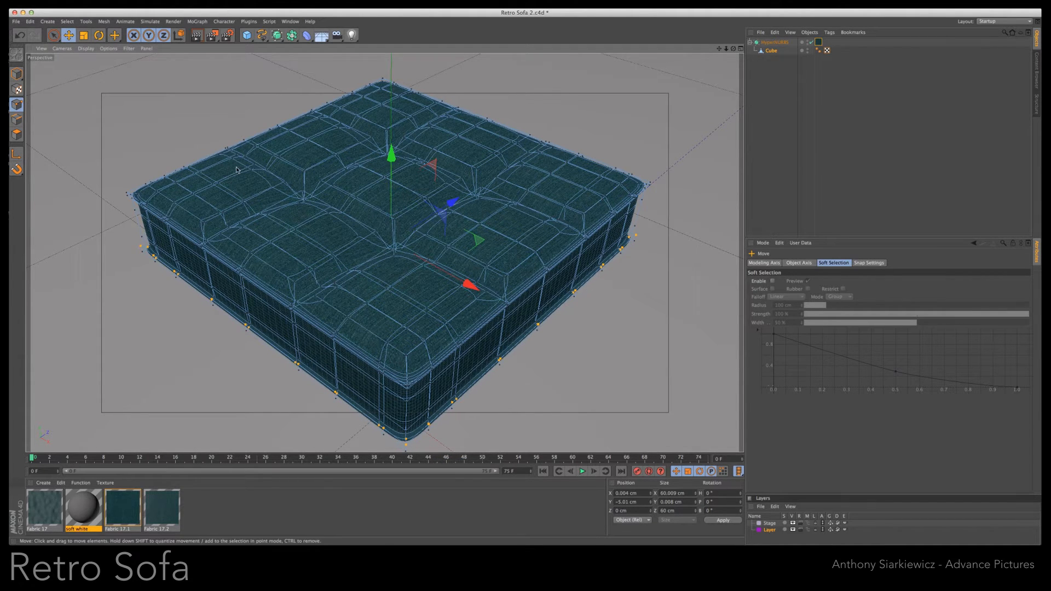
left_click(196, 36)
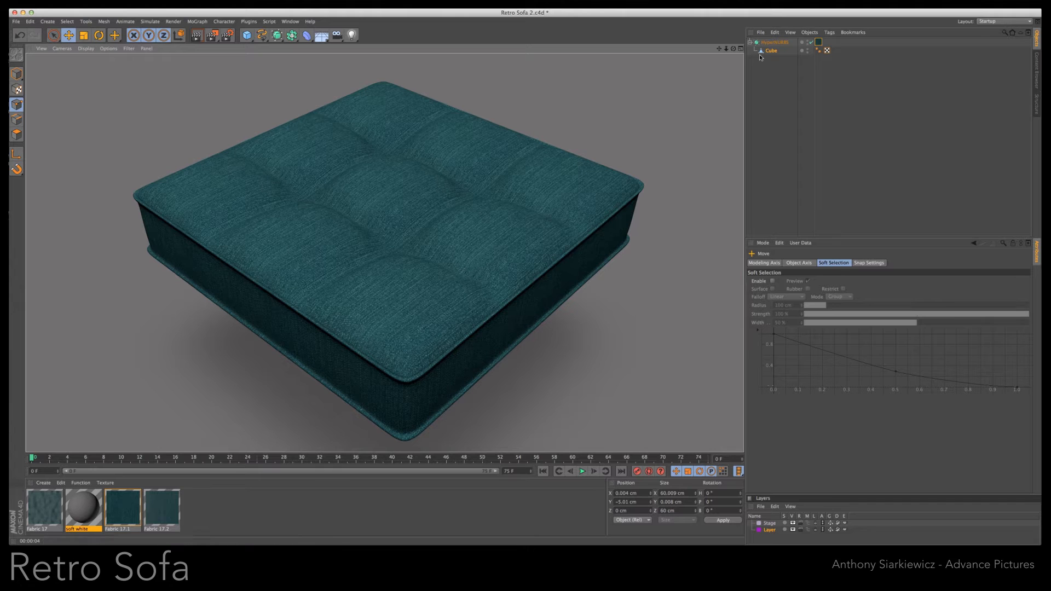
- Add an FFD deformer as a child of the cube with a grid size of 60 × 15 × 60 cm
left_click_drag(307, 38, 411, 63)
left_click_drag(765, 42, 769, 59)
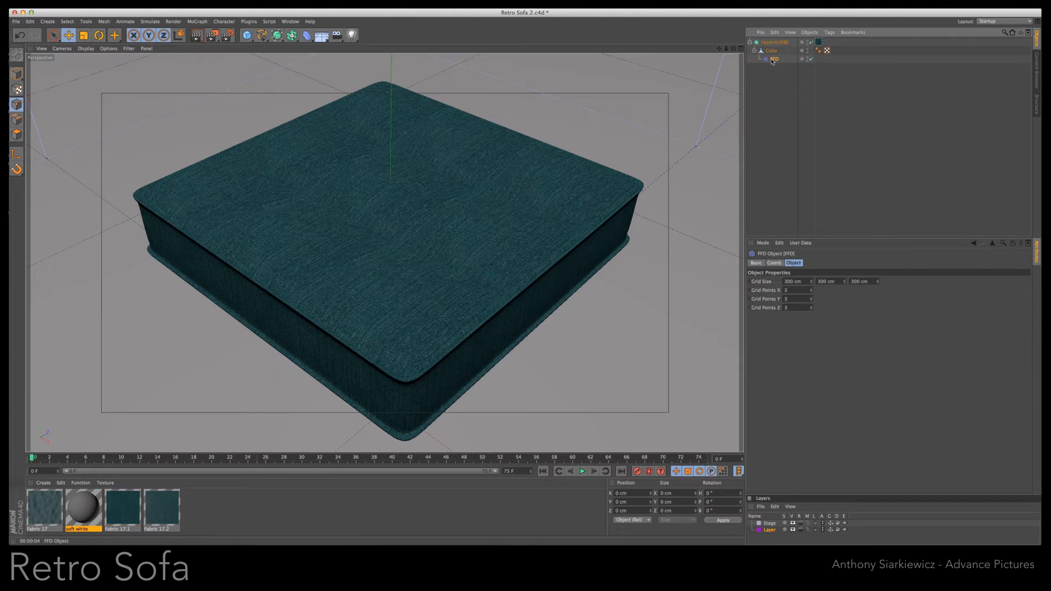
left_click(772, 50)
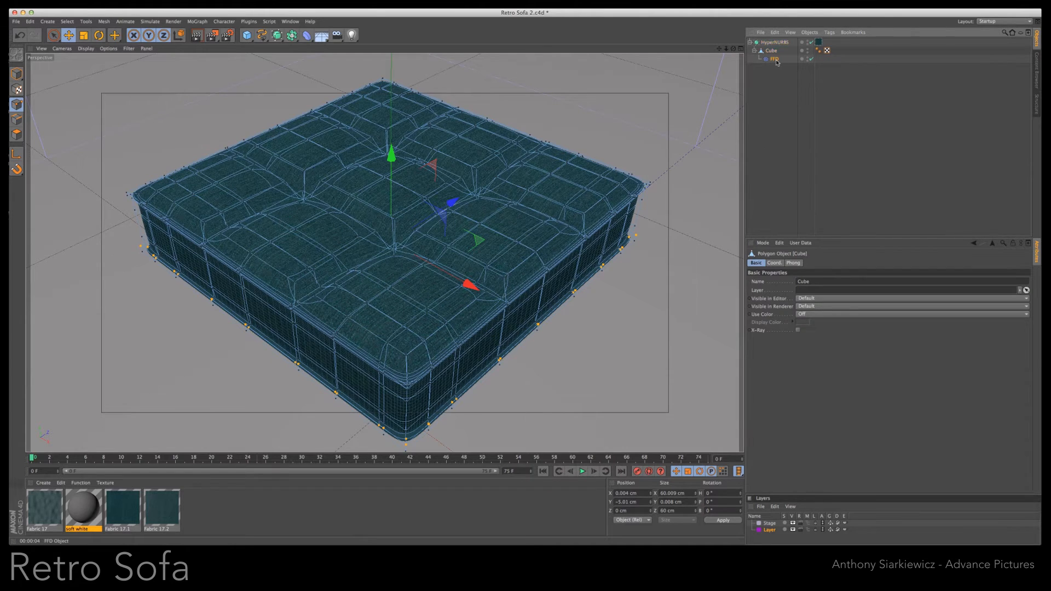
left_click(775, 58)
type("60")
key("Tab")
type("15")
key("Tab")
type("60")
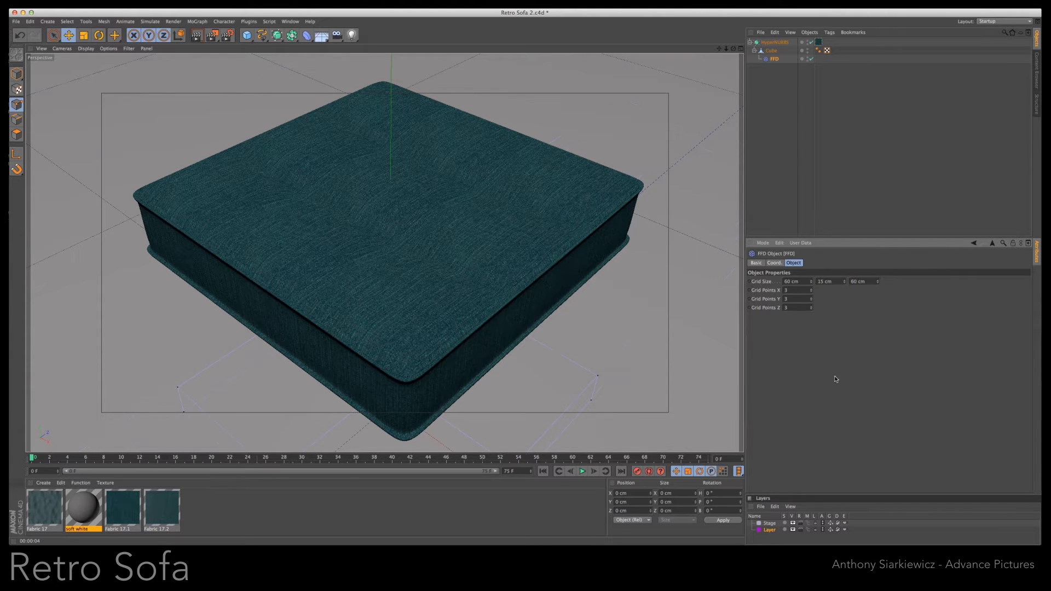
- In Model mode, move the FFD cage up around the cushion to about Y 0.9 cm
left_click(775, 59)
left_click(17, 74)
left_click_drag(408, 343, 399, 123)
left_click_drag(734, 49, 585, 41)
left_click_drag(392, 100, 392, 94)
- Increase the FFD's grid points to 7 in X and 8 in Z
left_click_drag(733, 49, 521, 286)
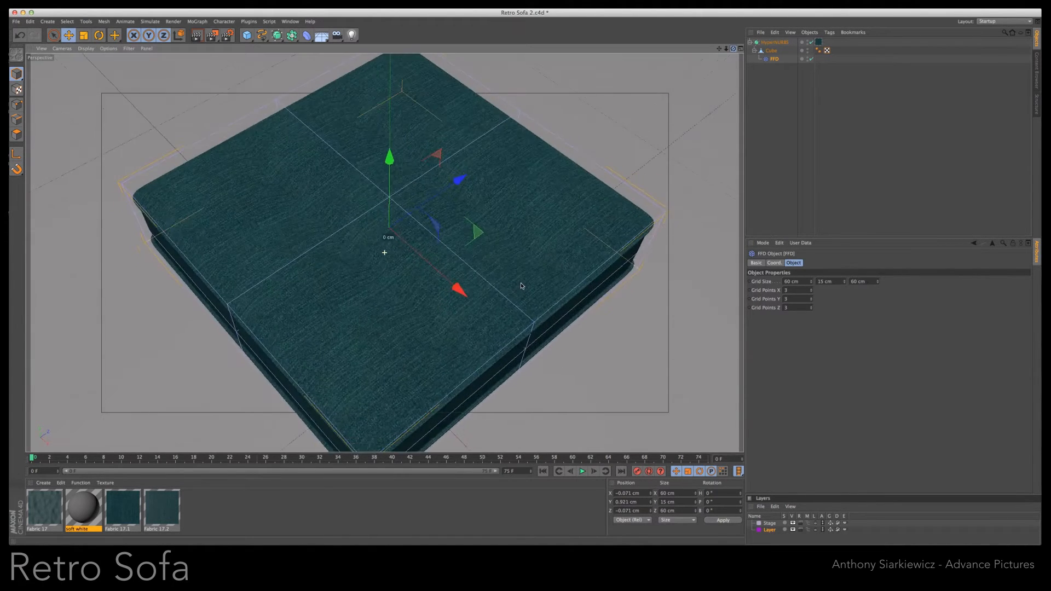
left_click(811, 290)
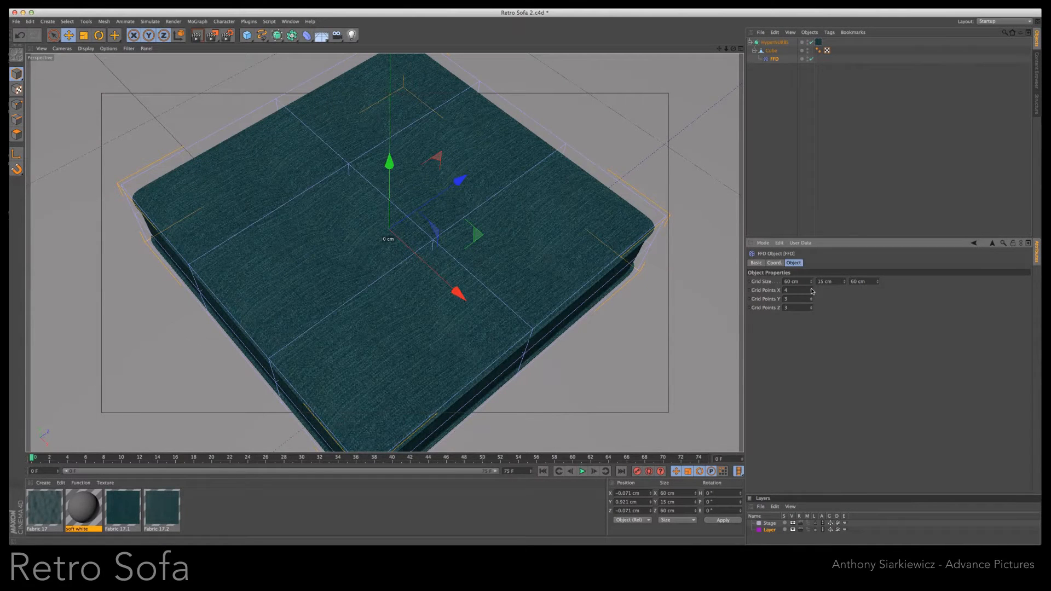
left_click(811, 290)
left_click(811, 290)
left_click(812, 289)
left_click(811, 290)
left_click(812, 293)
left_click(812, 293)
left_click(812, 290)
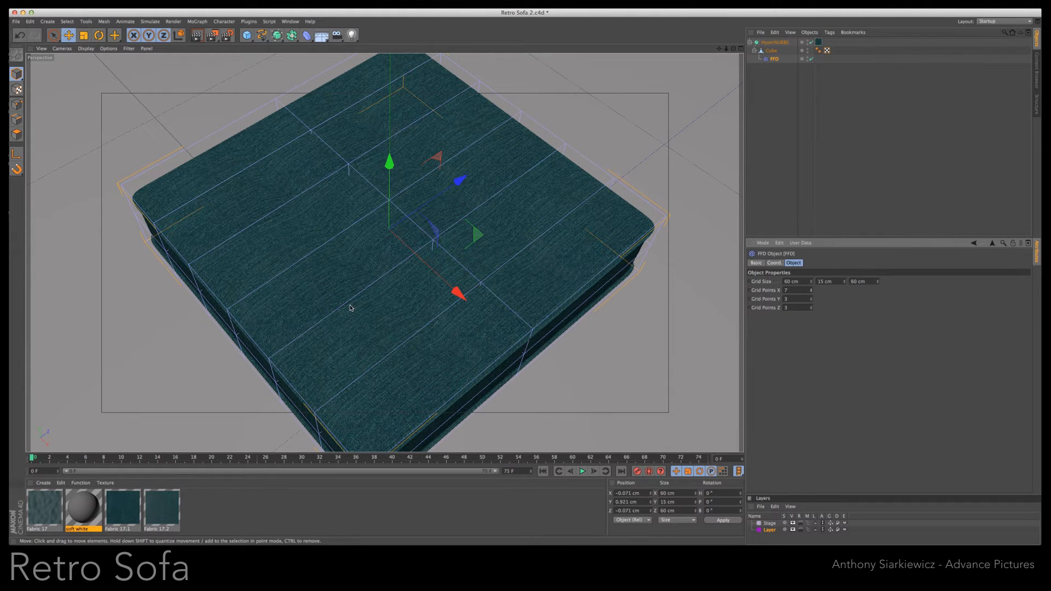
left_click(813, 307)
left_click(812, 307)
left_click(812, 307)
left_click(812, 308)
left_click(813, 307)
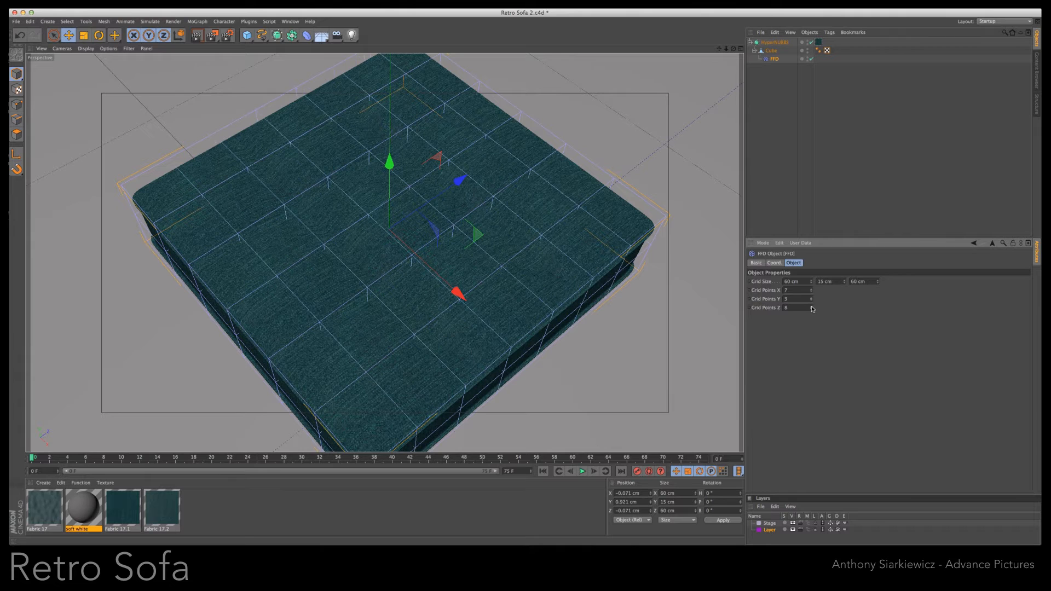
- Set the FFD's Z grid points to 7 and select the nine top cage points at the centres of the tufted pads in Point mode
left_click(812, 309)
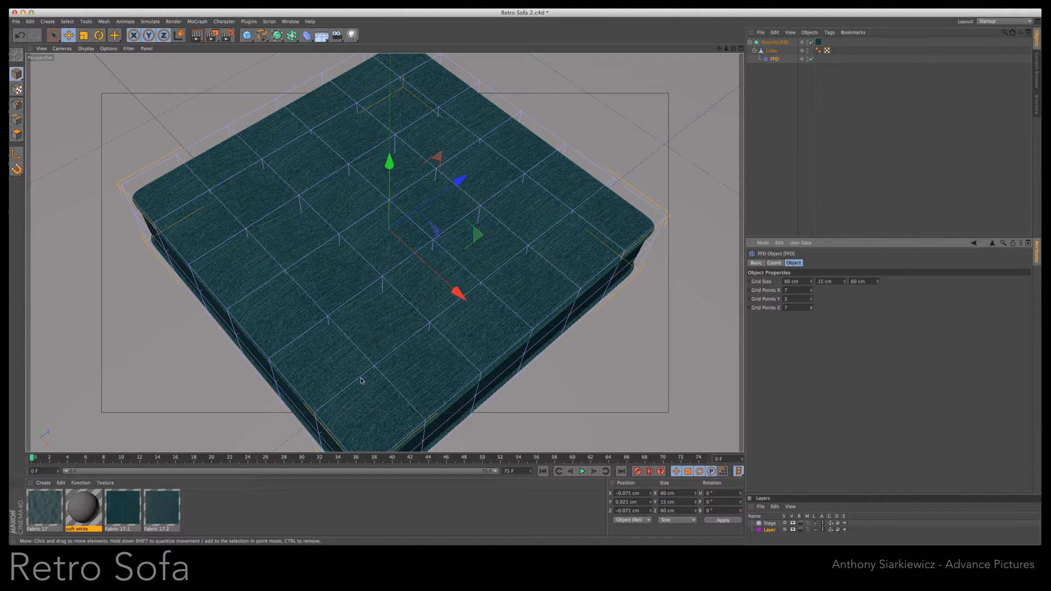
left_click(17, 104)
key("space")
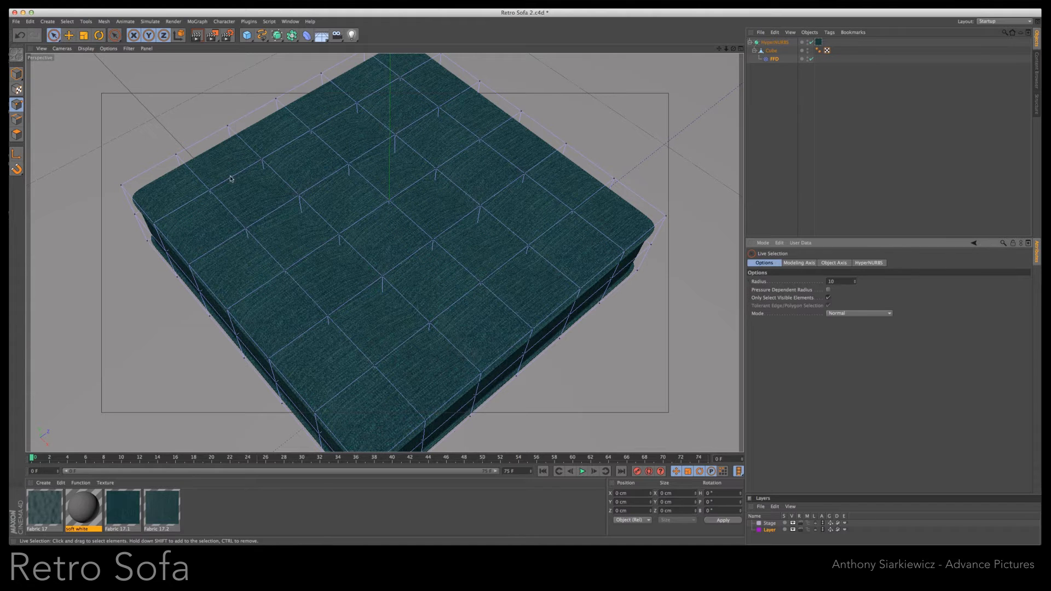
left_click(210, 190)
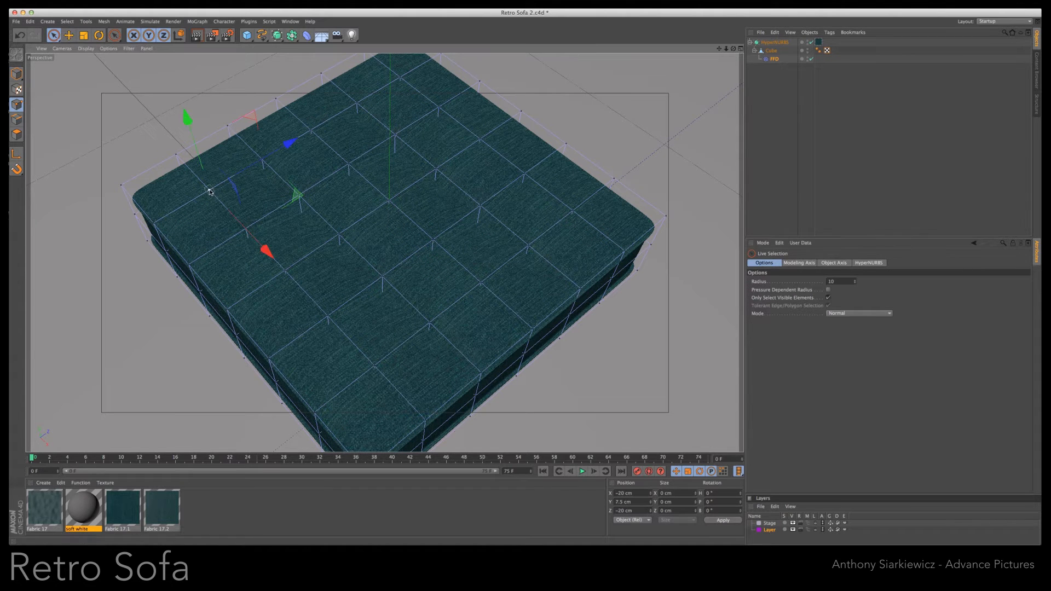
left_click(310, 131)
left_click(400, 79, "shift")
left_click(480, 140, "shift")
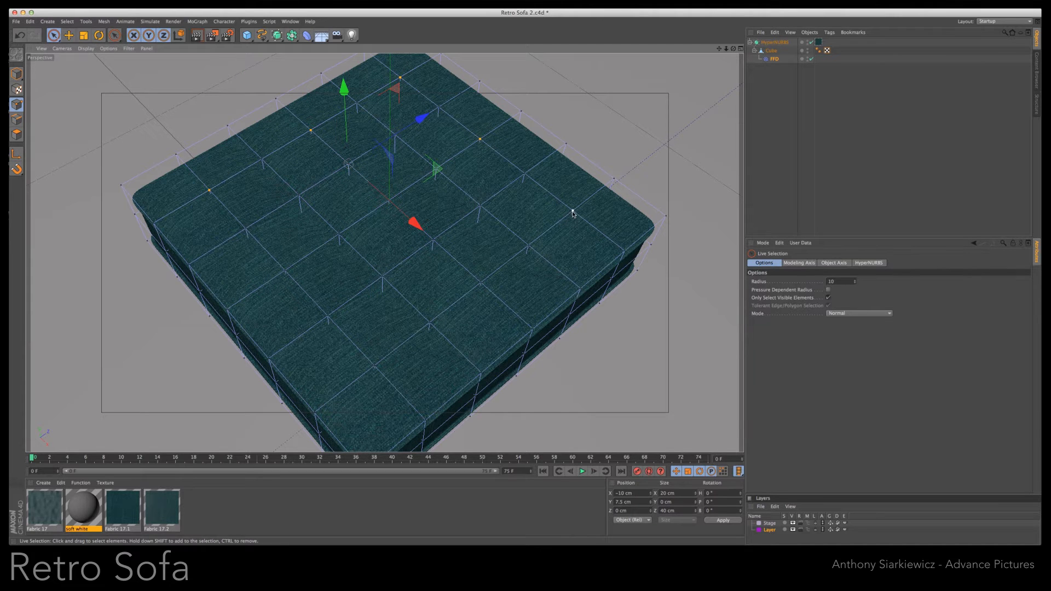
left_click(573, 212, "shift")
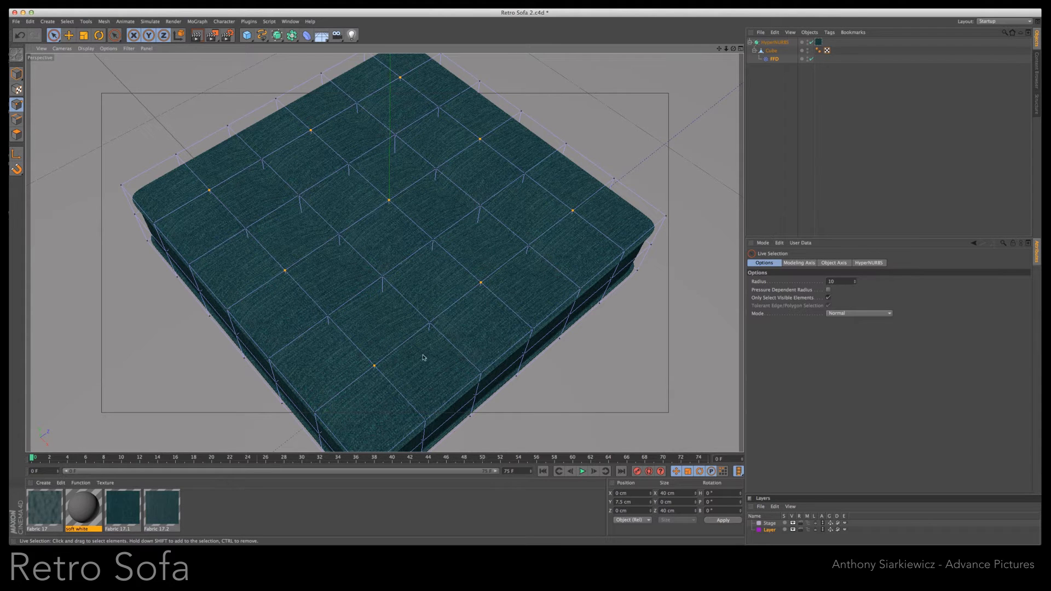
- Raise the nine selected cage points to about Y 9.3 cm to puff up the pads, and render the cushion from two angles
left_click_drag(670, 89, 521, 285, "alt")
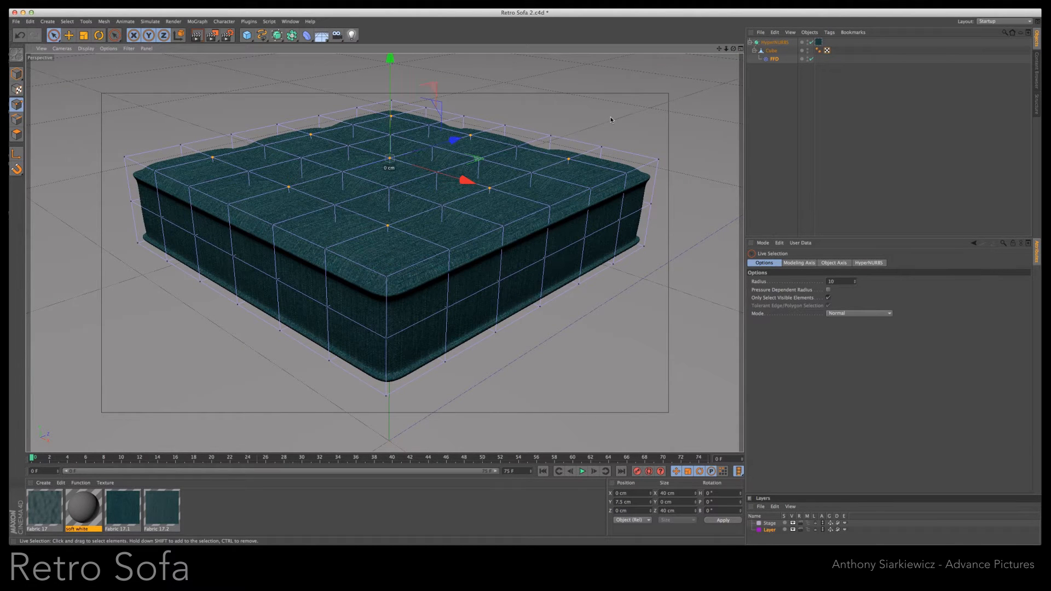
left_click_drag(394, 68, 391, 58)
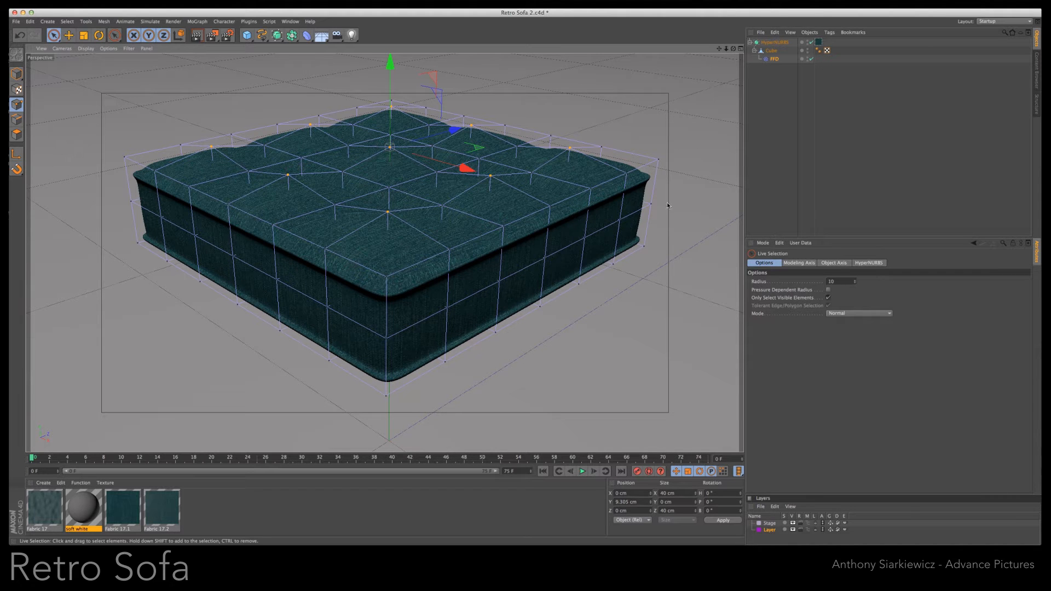
left_click_drag(733, 49, 717, 96)
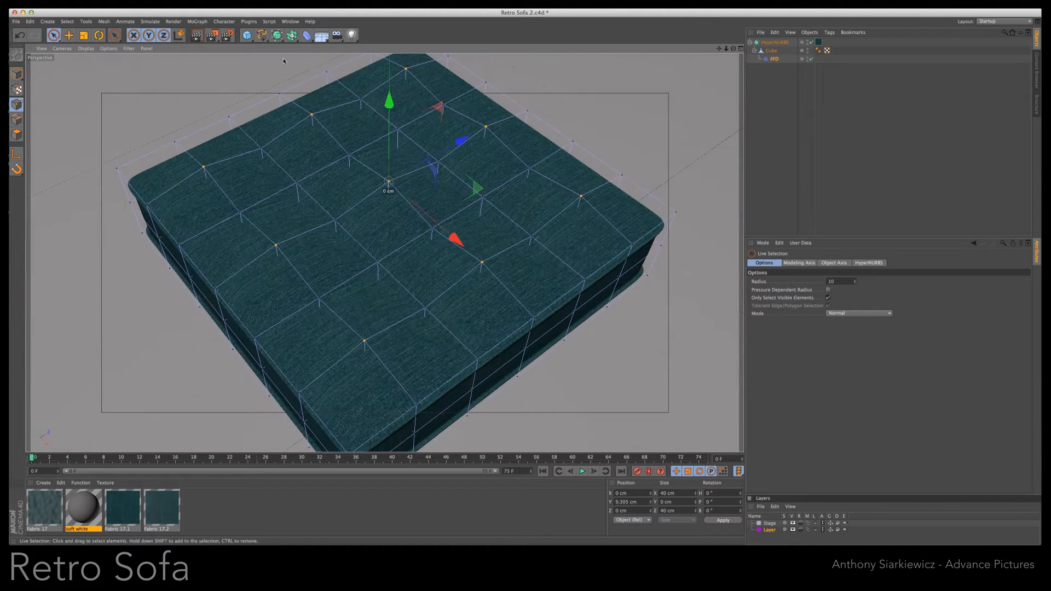
left_click(199, 36)
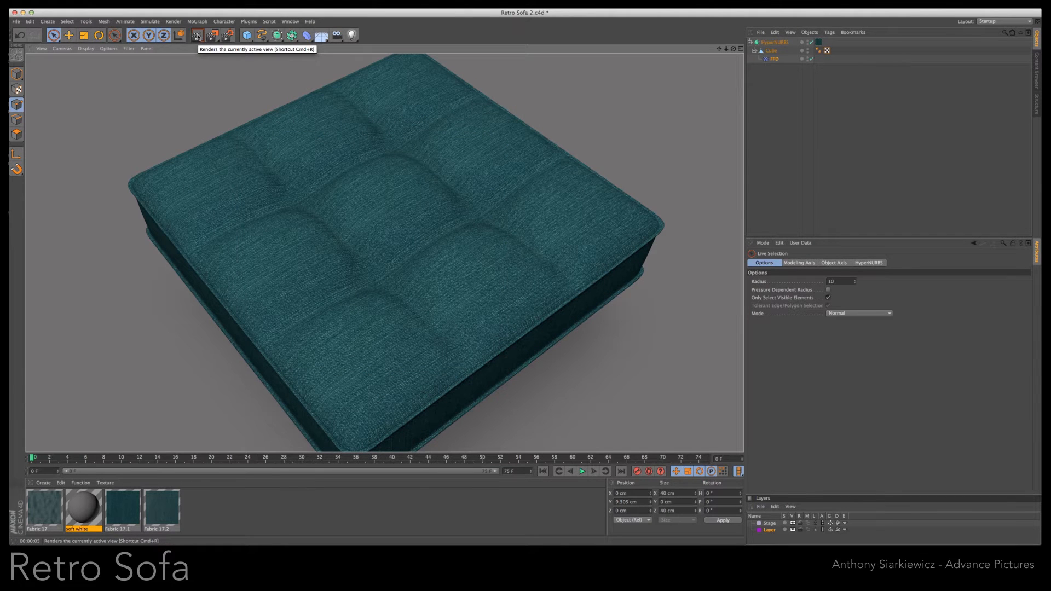
left_click_drag(733, 49, 521, 286)
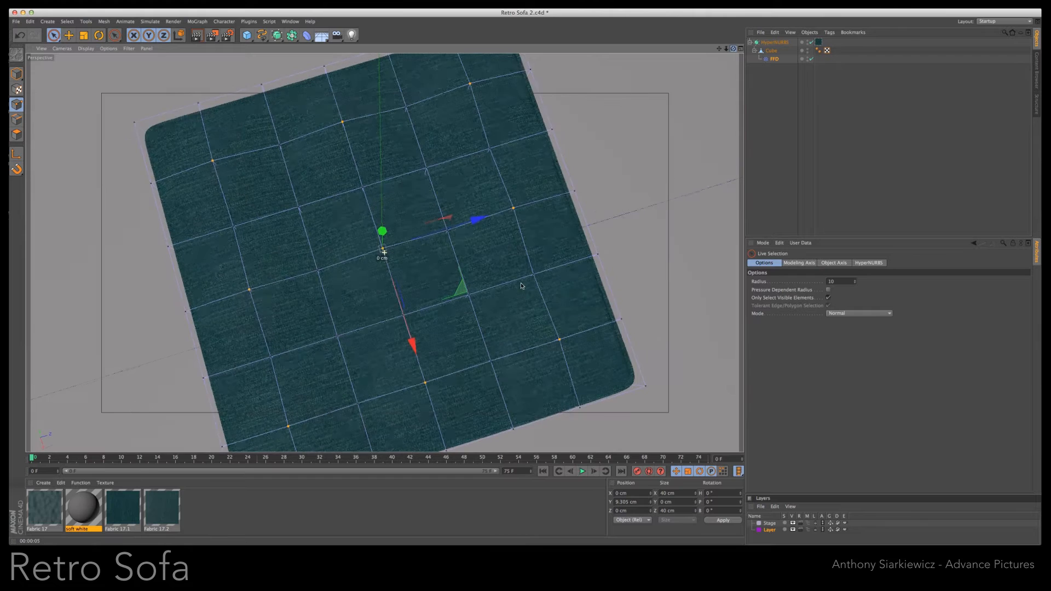
left_click(197, 36)
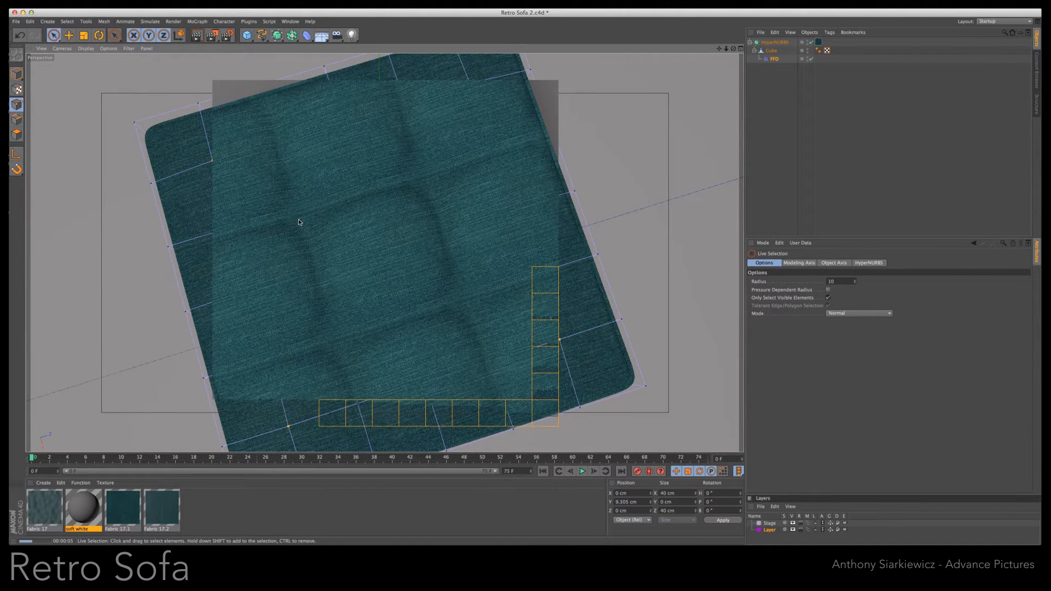
- Pull the mid-height cage points on the +X side out to about X 30.9 cm, and those on the -Z side outward
left_click_drag(732, 51, 600, 277)
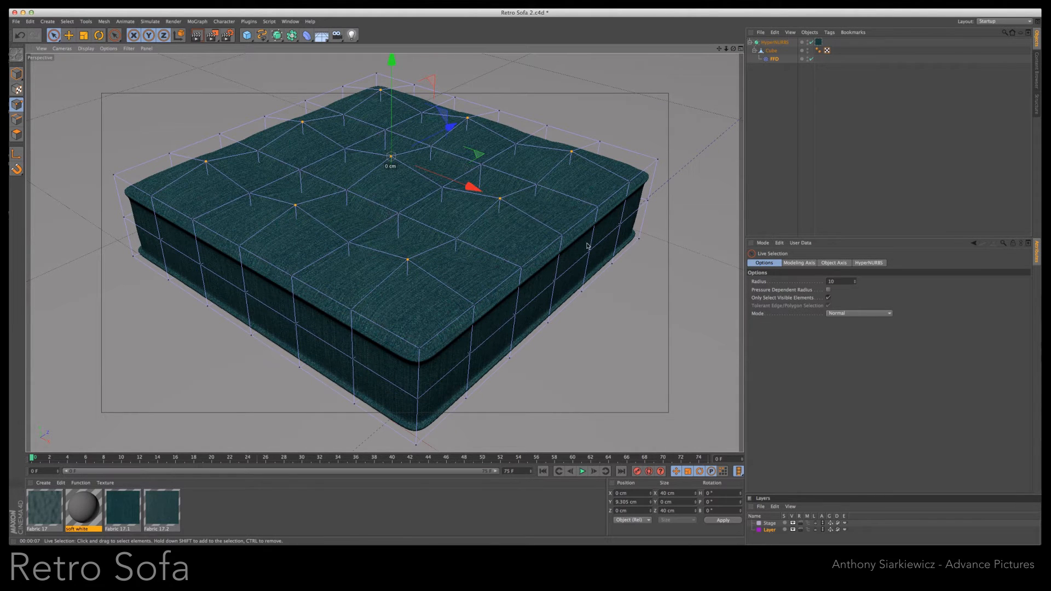
left_click_drag(624, 224, 471, 356)
left_click_drag(603, 310, 610, 313)
left_click_drag(161, 241, 199, 263)
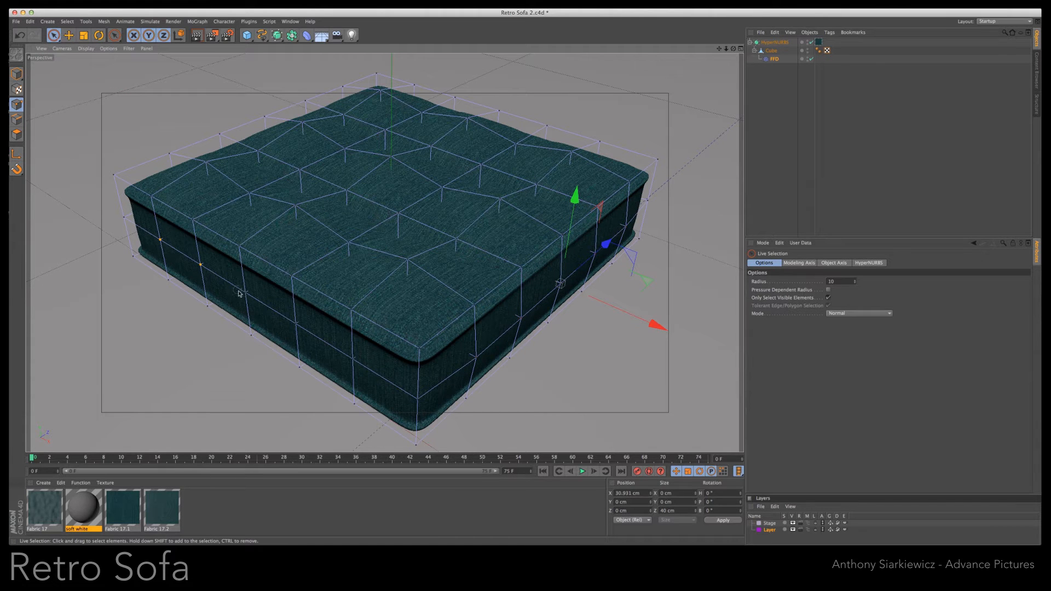
left_click_drag(299, 329, 351, 360)
left_click_drag(301, 259, 282, 269)
left_click_drag(522, 287, 522, 287, "alt")
- Pull the mid-height cage points outward on the -X side, and on the +Z side to about Z 32.3 cm
left_click_drag(603, 215, 405, 320)
left_click_drag(452, 225, 466, 232)
left_click_drag(320, 316, 163, 211)
left_click_drag(176, 274, 165, 272)
left_click_drag(521, 286, 524, 281, "alt")
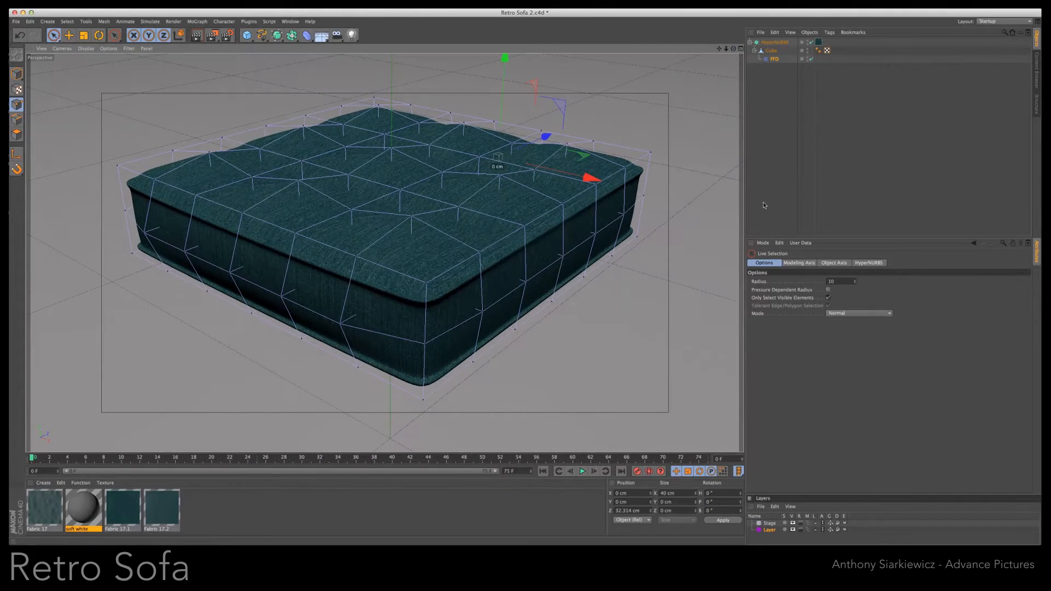
- Move the +X side's mid-height cage points out to about X 31.4 cm and render the cushion from two angles
left_click_drag(628, 213, 481, 313)
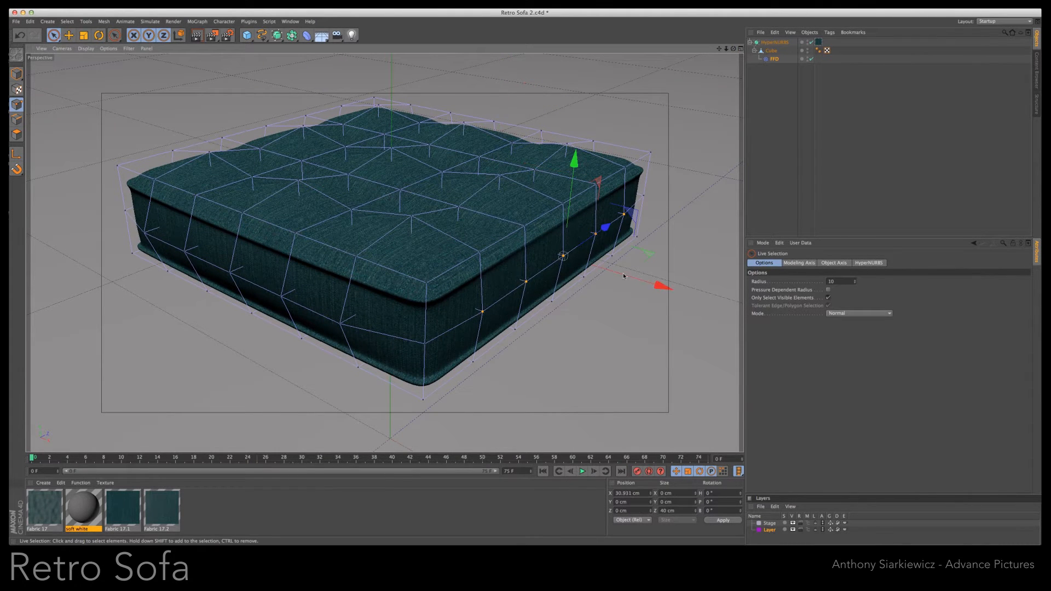
left_click_drag(623, 276, 621, 273)
left_click_drag(522, 283, 576, 340, "alt")
key("ctrl+r")
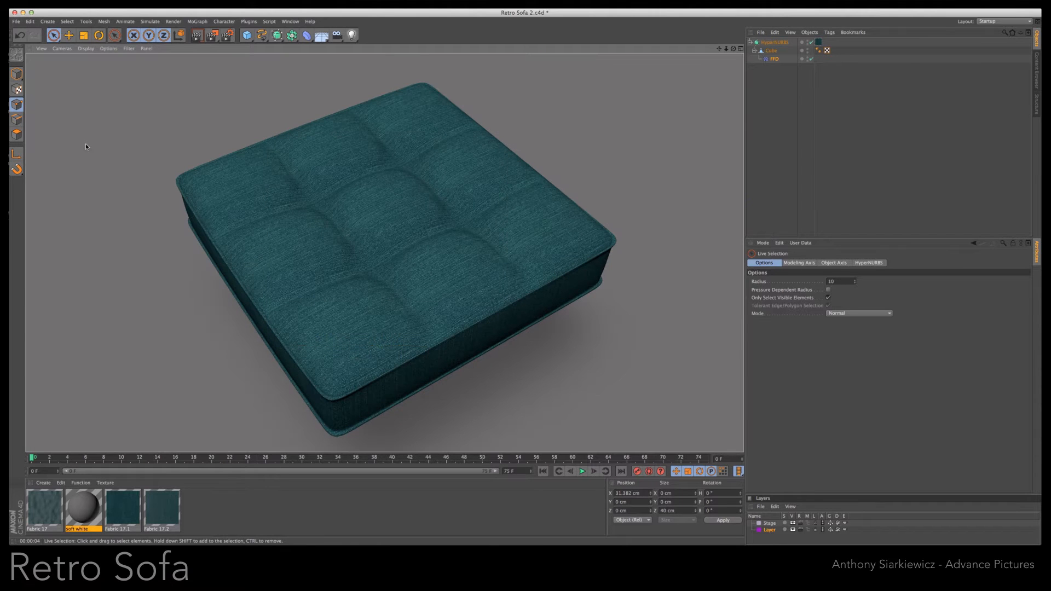
left_click_drag(735, 50, 521, 286)
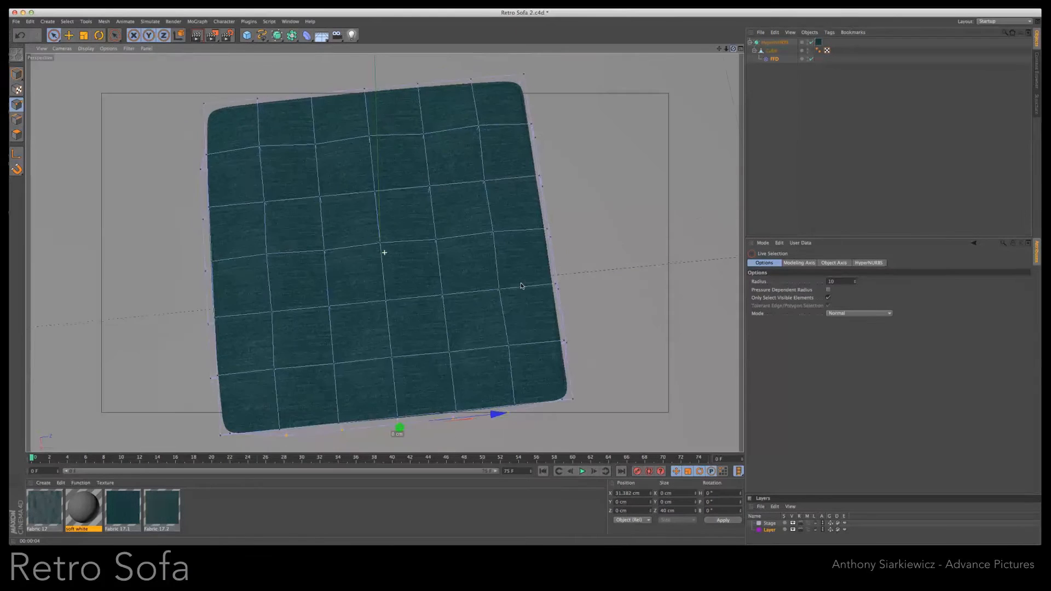
left_click(197, 38)
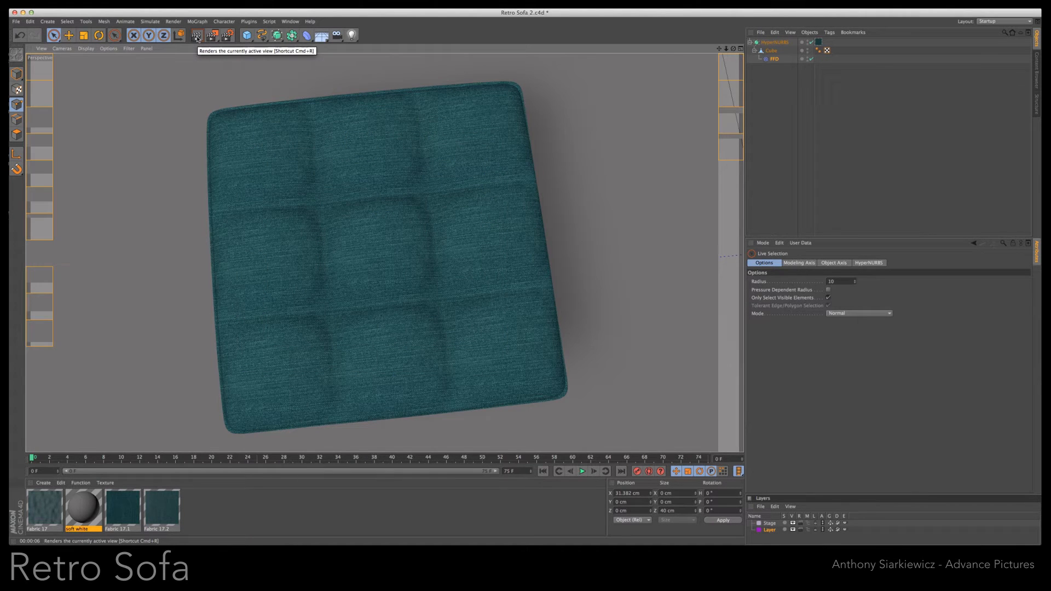
- Collapse the HyperNURBS hierarchy and rename it "cushion"
left_click(751, 43)
double_click(776, 43)
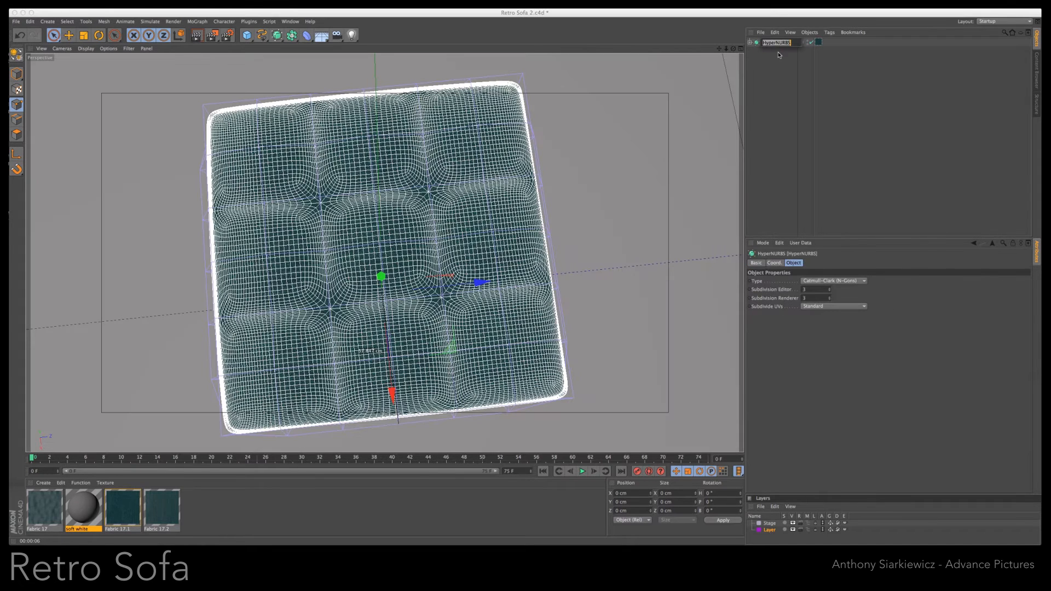
type("cushion")
left_click(779, 83)
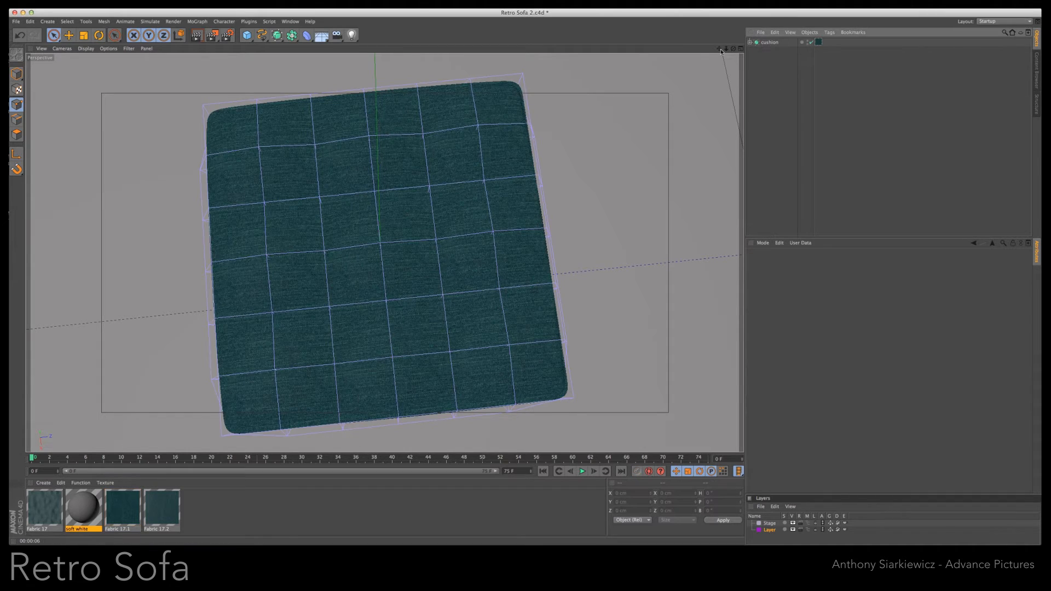
- Add a sphere with a 2 cm radius and raise it to just above the cushion's top centre
left_click_drag(733, 49, 680, 50)
left_click_drag(247, 35, 369, 57)
double_click(797, 282)
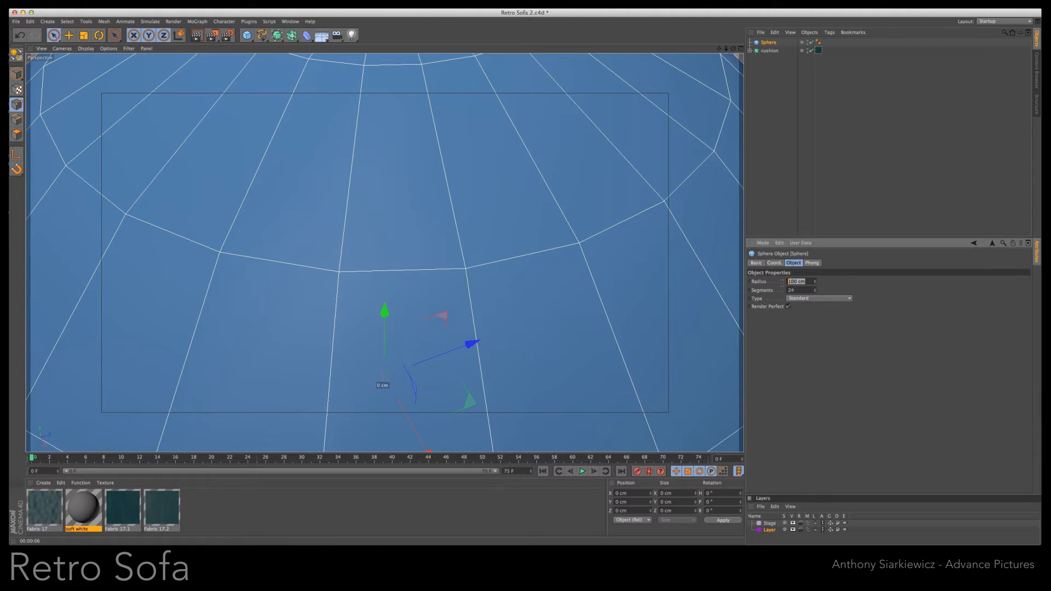
type("2")
key("Return")
left_click_drag(388, 311, 399, 92)
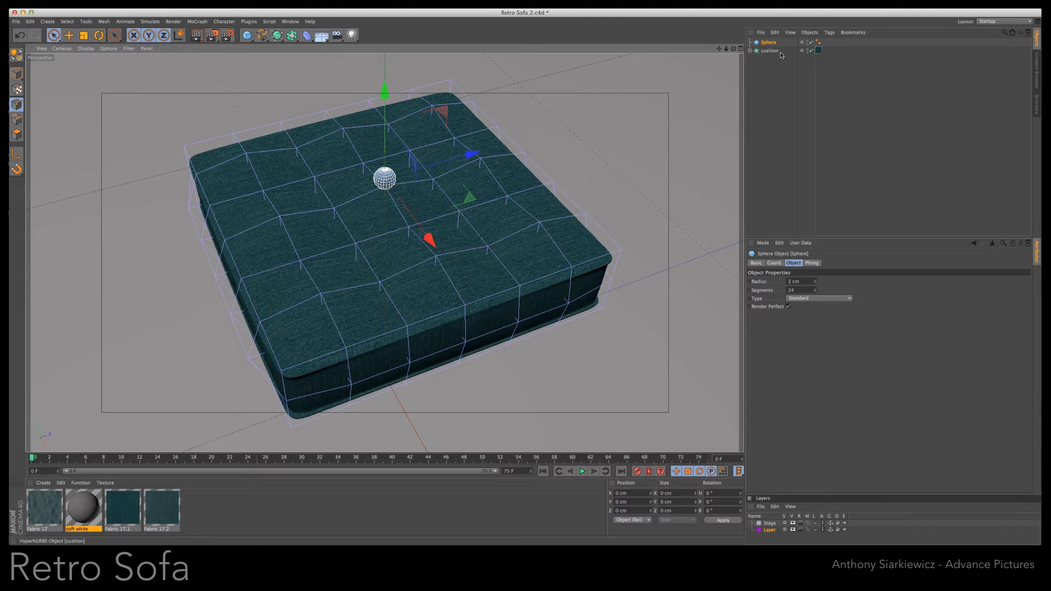
- Add a MoGraph Cloner with the sphere as its child and set its mode to Grid Array
left_click(196, 23)
left_click(204, 86)
left_click_drag(772, 51, 769, 75)
left_click(750, 42)
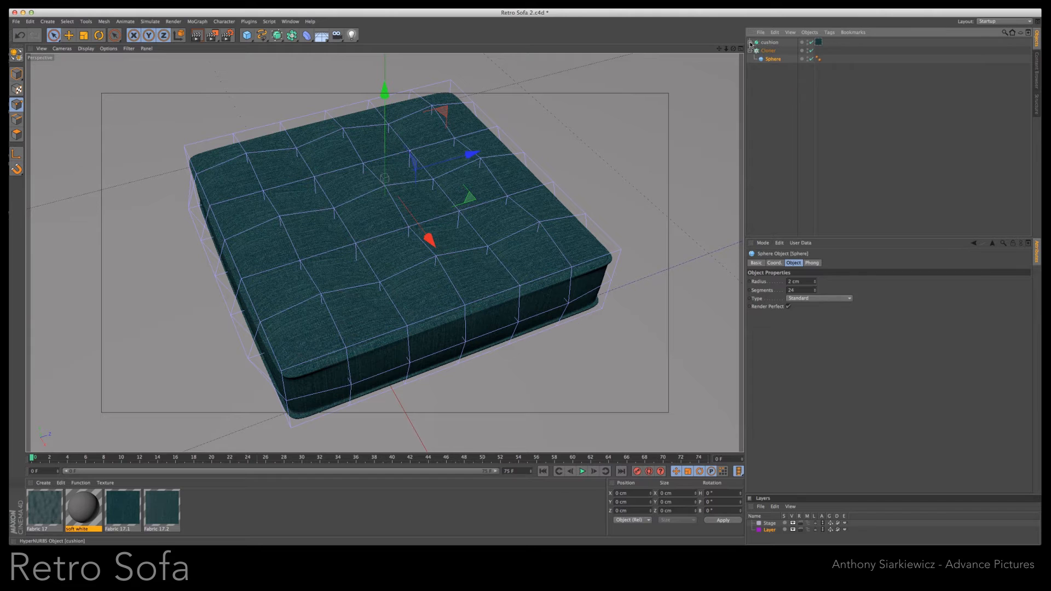
left_click(768, 51)
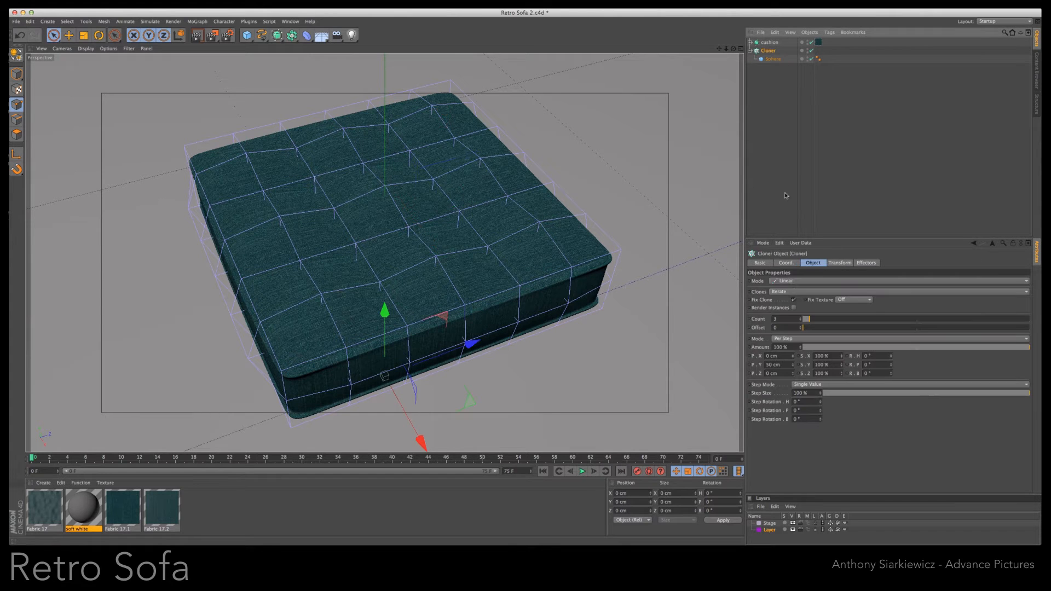
left_click(792, 282)
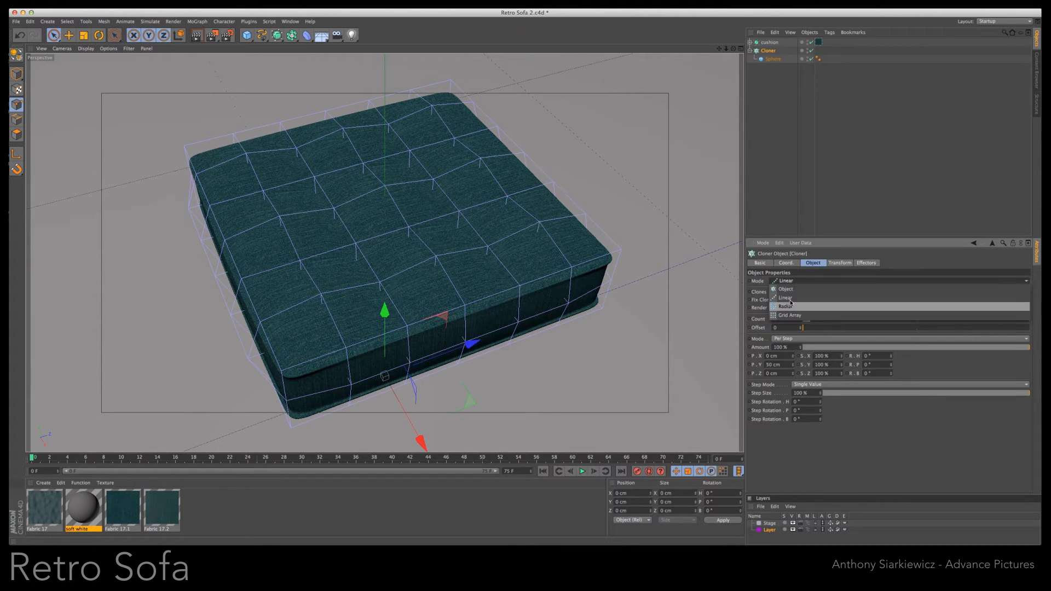
left_click(791, 316)
- Set the cloner's count to 2 × 1 × 2 with sizes X 3 cm and Z 30 cm, and raise it above the cushion
left_click(830, 321)
left_click(830, 320)
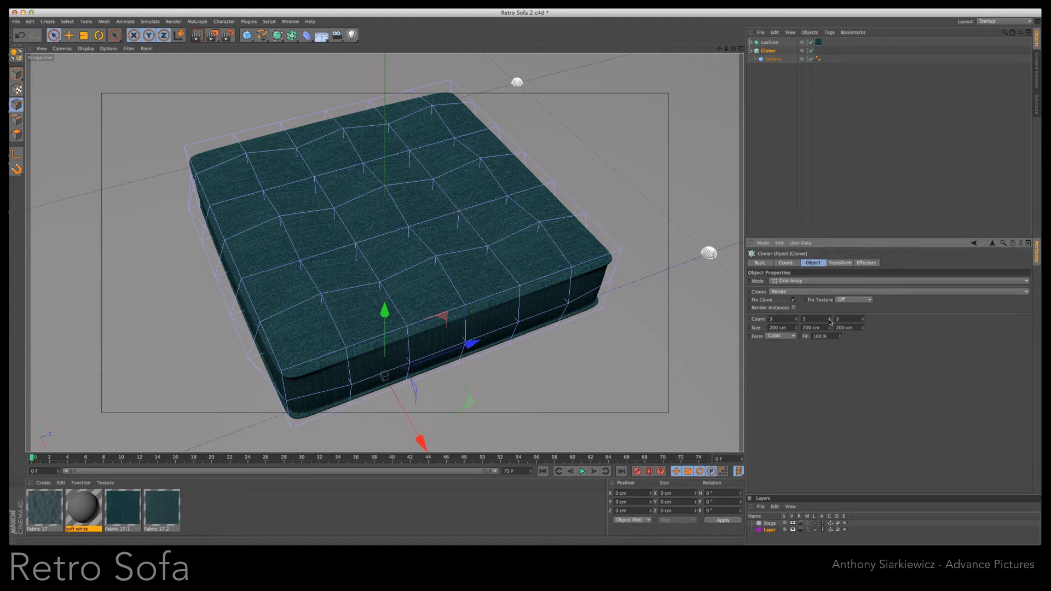
left_click(797, 321)
left_click_drag(864, 328, 864, 330)
left_click_drag(797, 330, 797, 342)
left_click_drag(387, 310, 397, 84)
left_click_drag(520, 283, 522, 286, "alt")
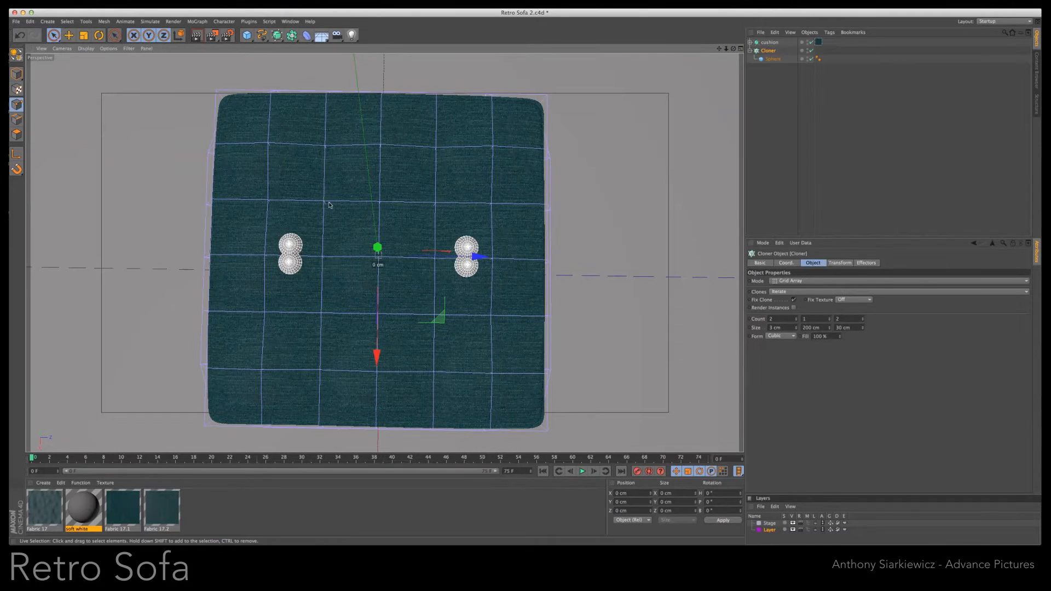
- Set the cloner's grid size to 20 cm in X and Z, and nudge it along X to align the spheres with the tufts
left_click_drag(797, 328, 798, 329)
double_click(844, 328)
type("20")
key("Return")
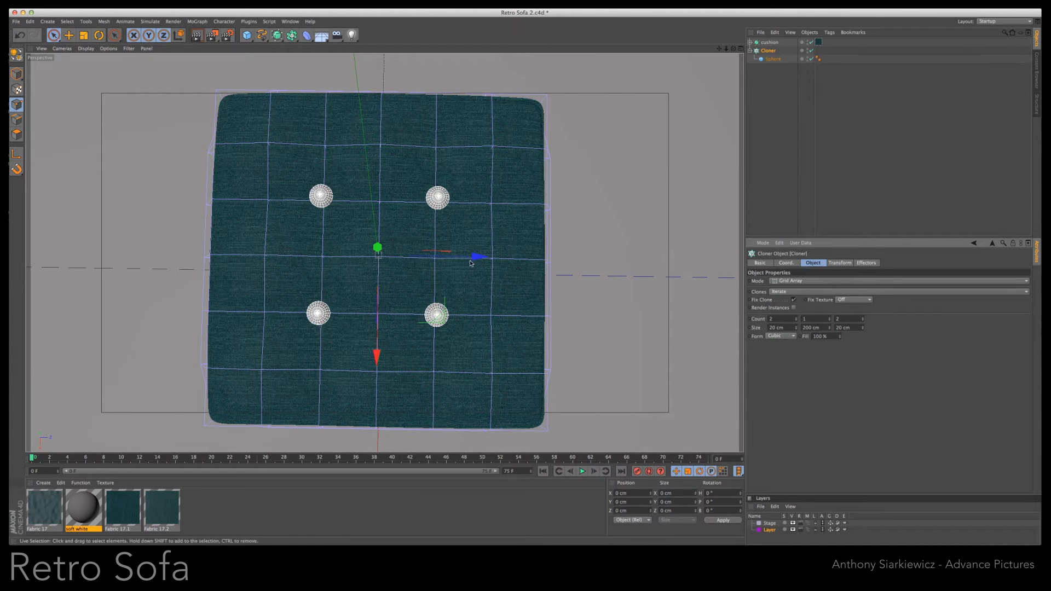
left_click_drag(376, 353, 376, 358)
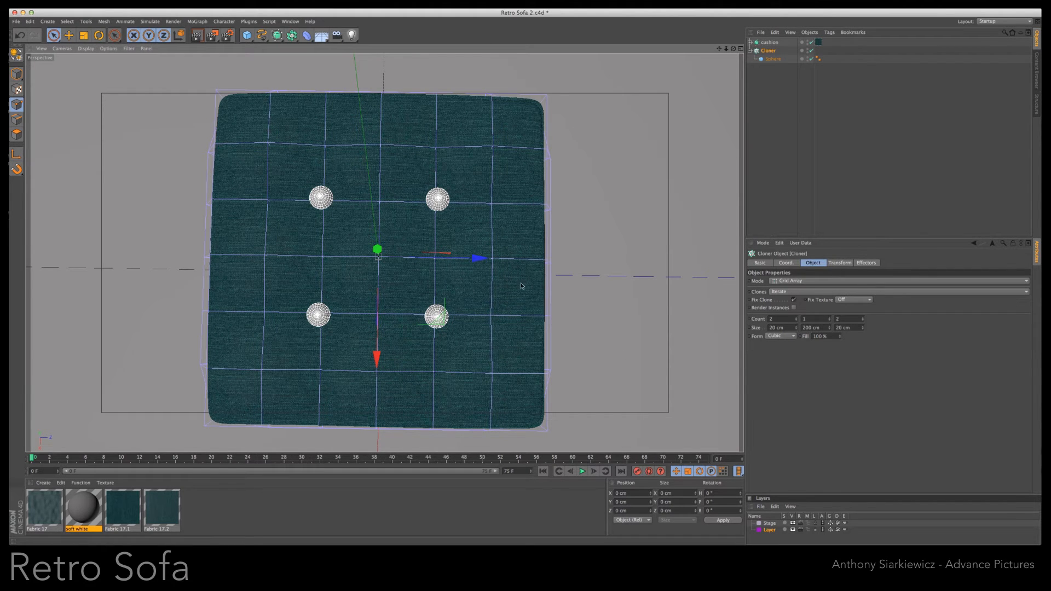
- Flatten the clones with a Y scale of 0.32 in the cloner's transform and lower them into the cushion's tufts as buttons
left_click_drag(521, 283, 385, 253, "alt")
left_click(840, 263)
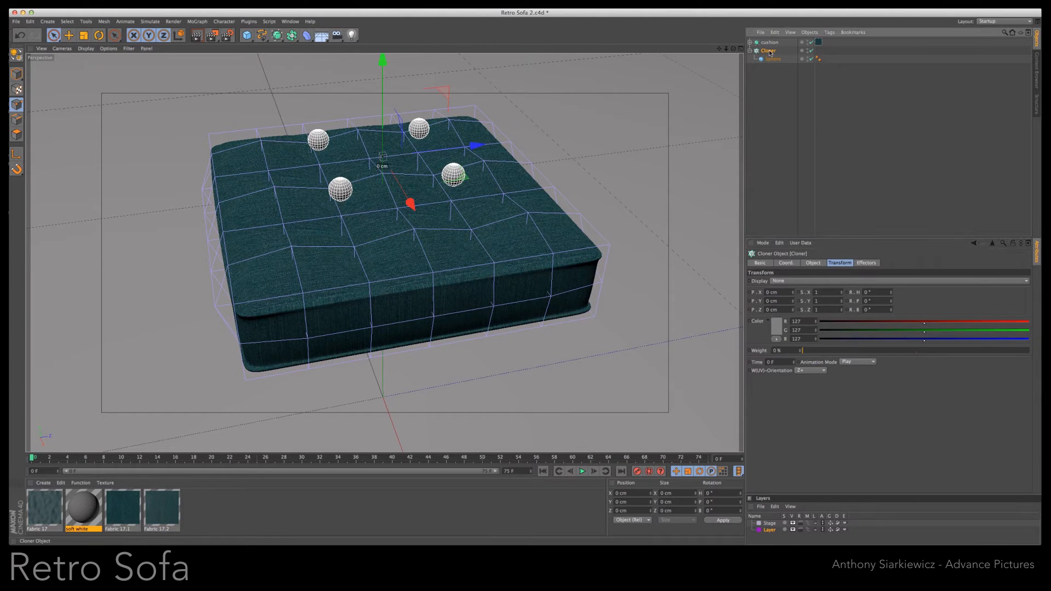
left_click_drag(842, 302, 842, 305)
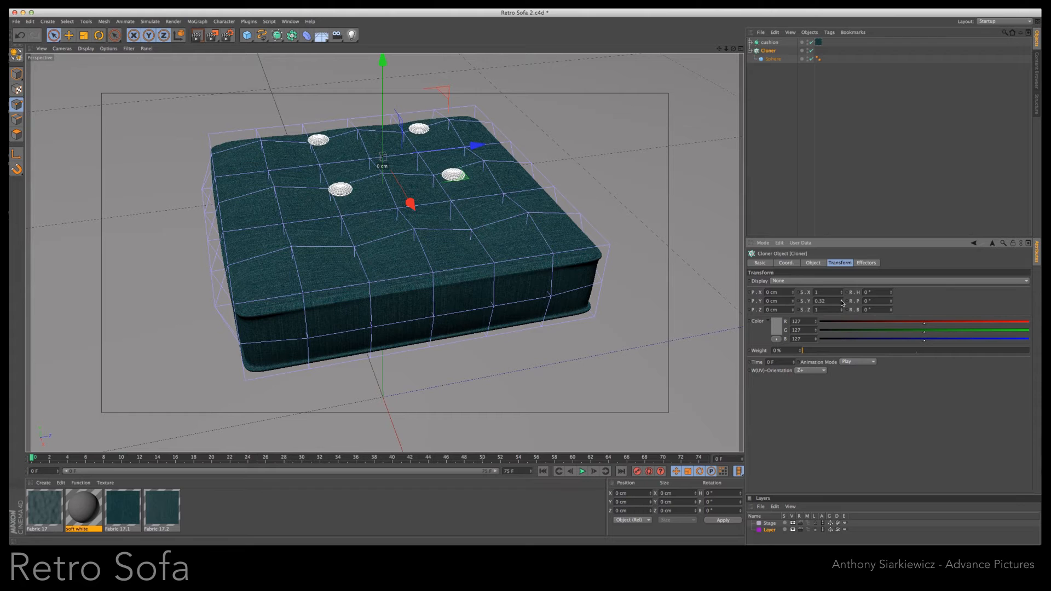
left_click_drag(383, 63, 382, 110)
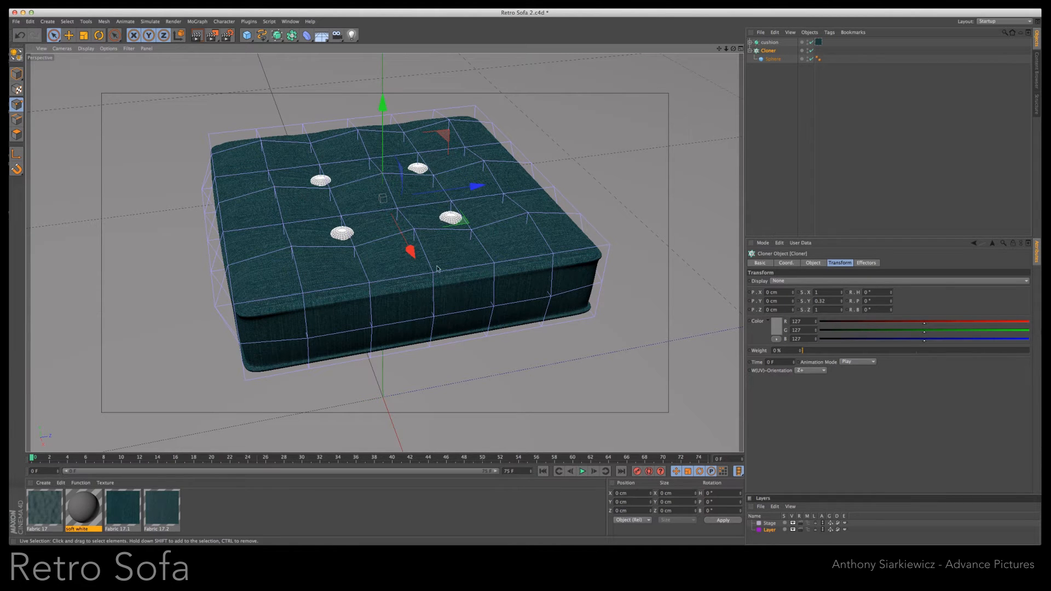
- Apply the Fabric 17.2 material to the Cloner and render the buttoned cushion in the view
left_click(204, 529)
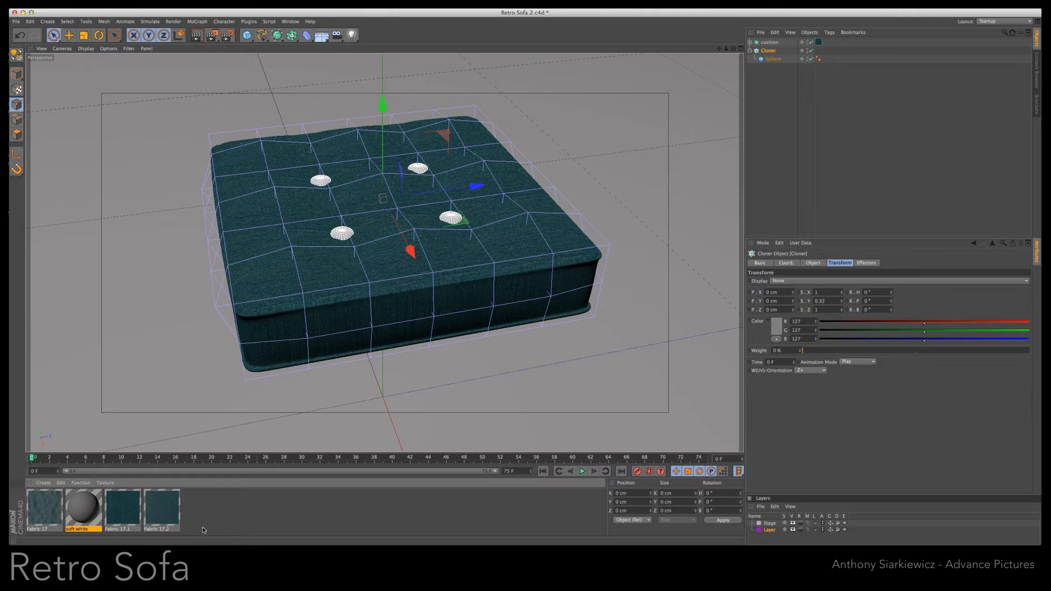
left_click_drag(162, 510, 769, 52)
left_click_drag(520, 283, 521, 283, "alt")
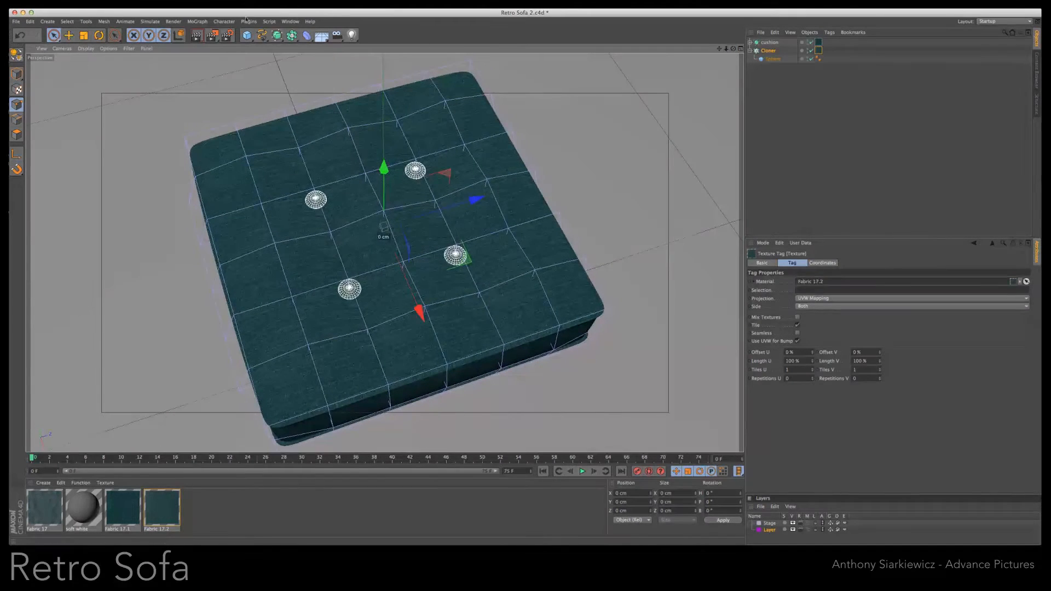
left_click(198, 36)
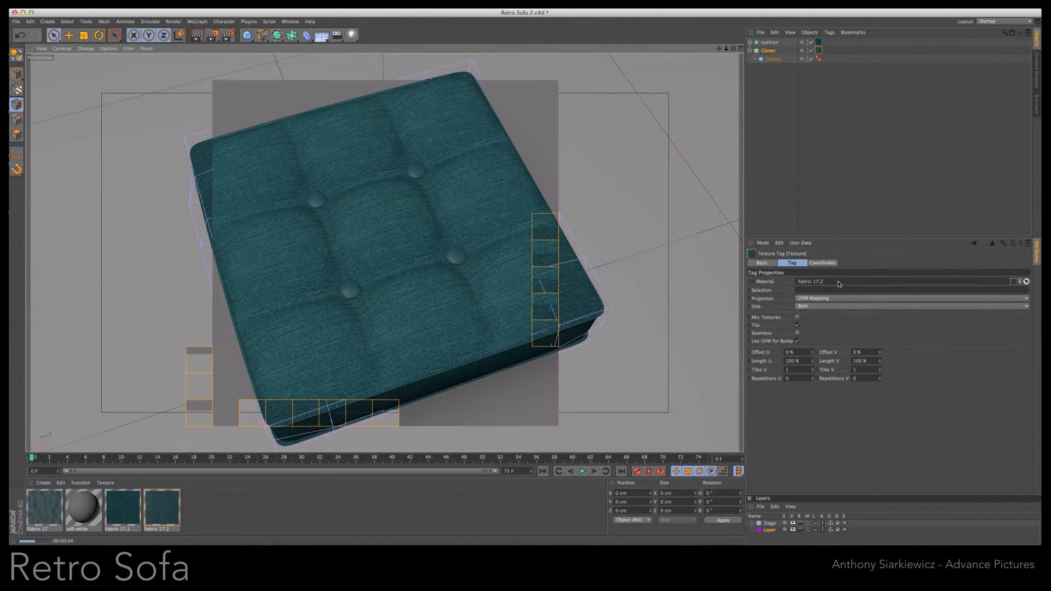
- Set the Cloner's fabric texture to Cubic projection with Length U and V at 10%, and render the view
left_click(843, 299)
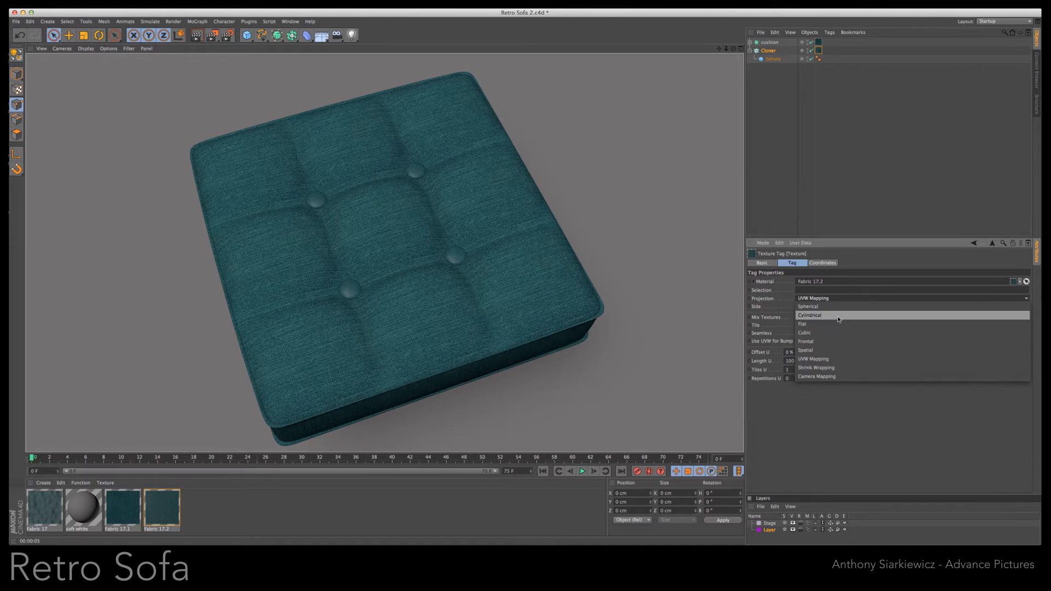
left_click(835, 333)
left_click(792, 361)
type("10")
key("Tab")
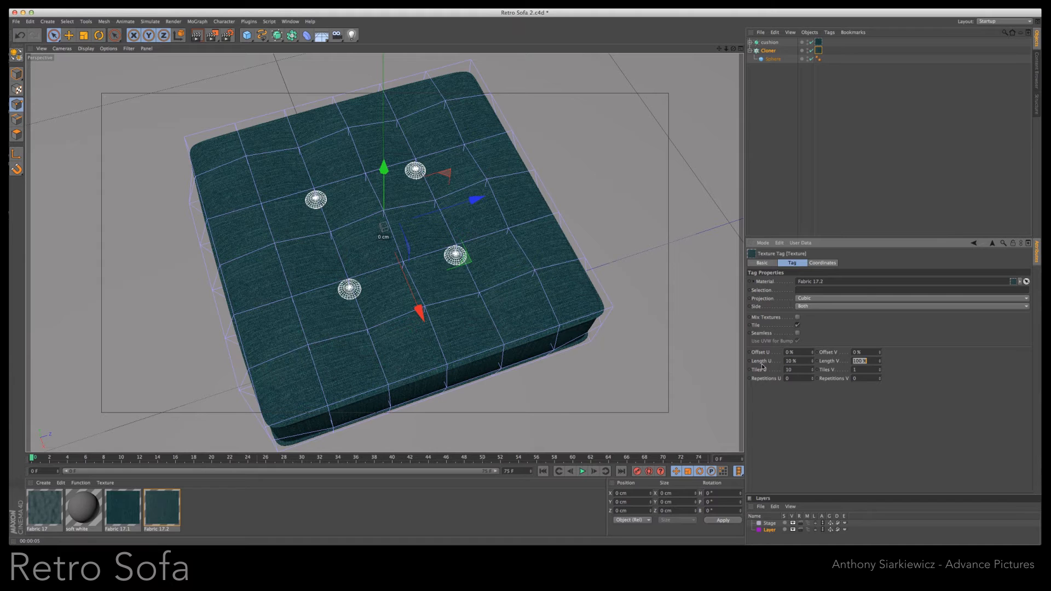
type("10")
key("Return")
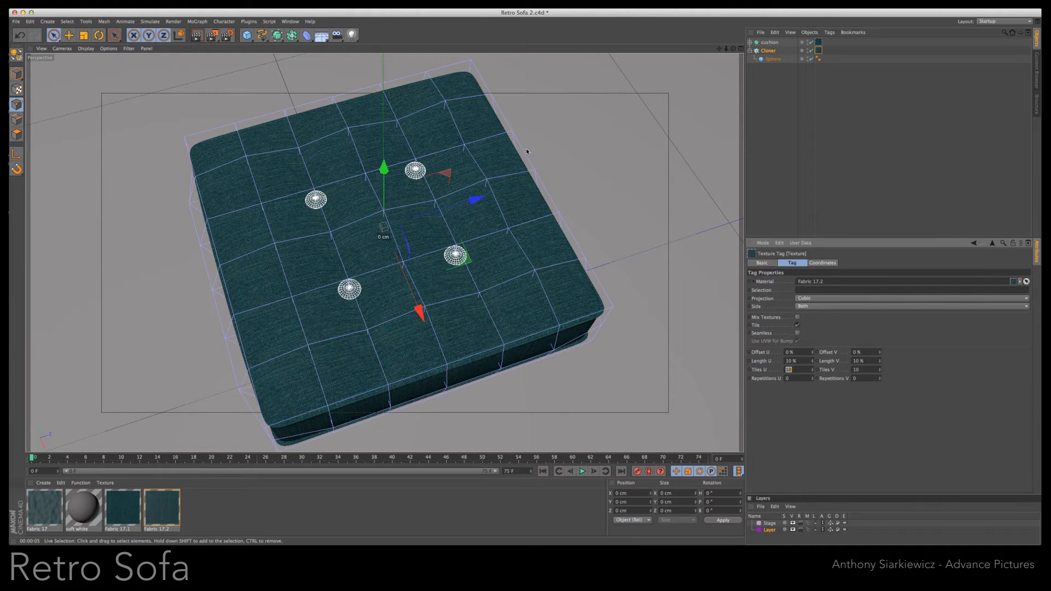
left_click(196, 36)
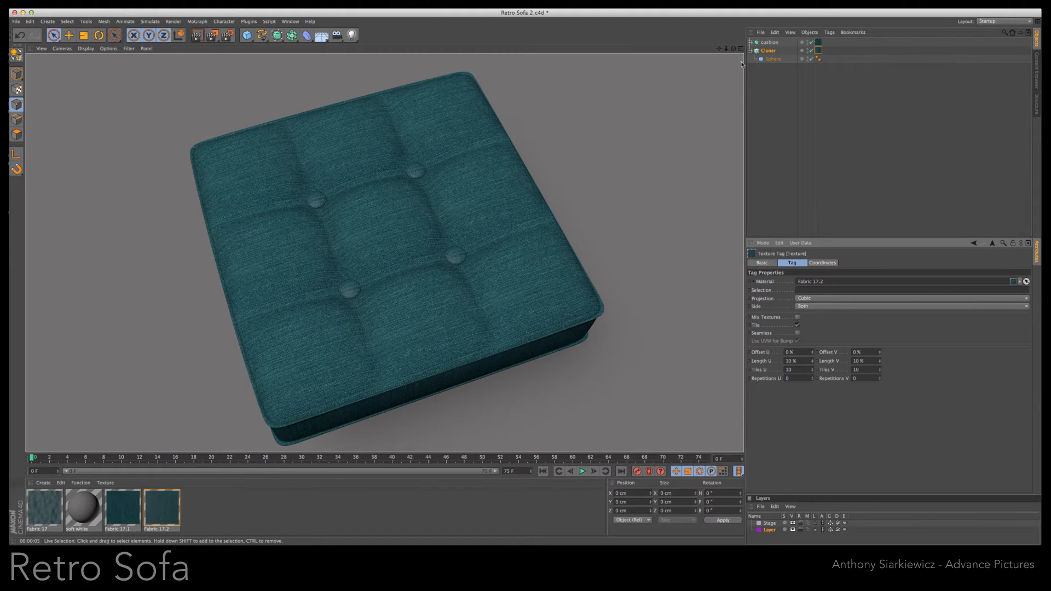
- Group the cushion and its button Cloner under a null and name the group Cushion
left_click_drag(521, 284, 521, 247, "alt")
left_click(750, 50)
left_click_drag(766, 50, 767, 42)
key("super+z")
key("super+a")
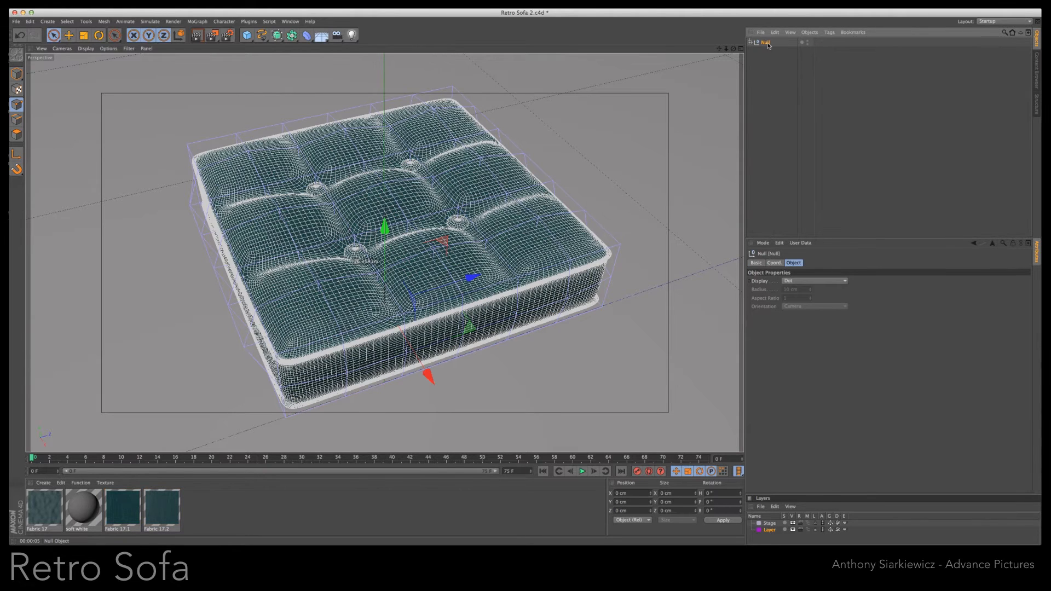
double_click(767, 43)
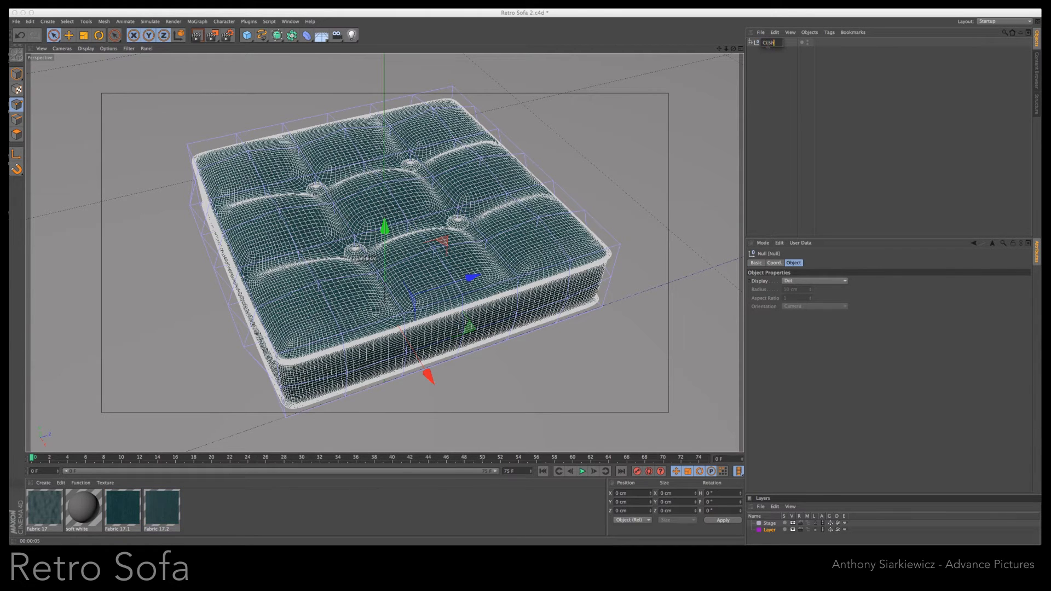
left_click(765, 68)
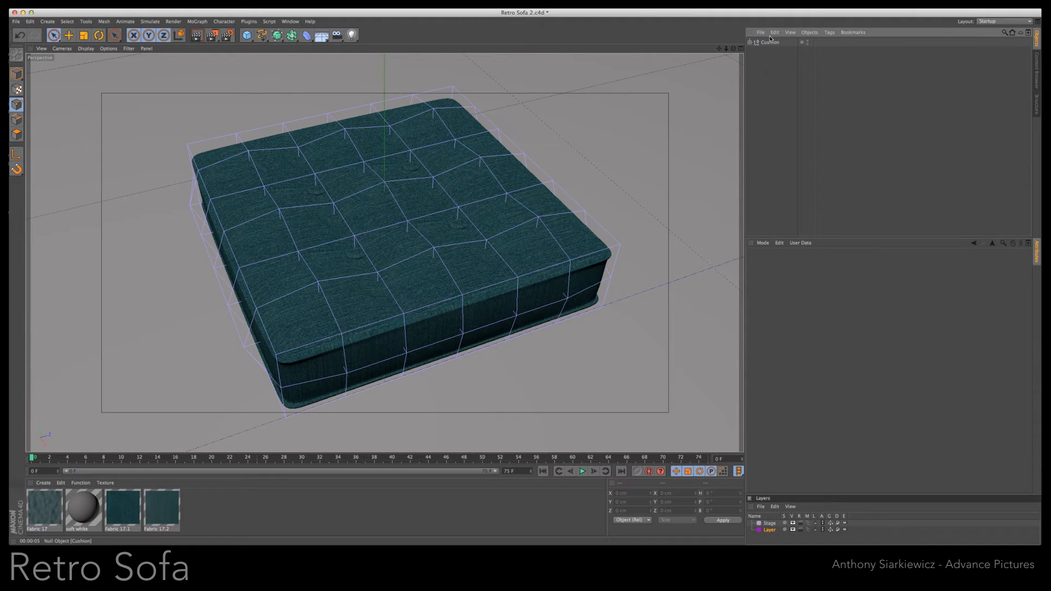
- Duplicate the Cushion group and rename the copy Cushion Save
left_click(769, 44)
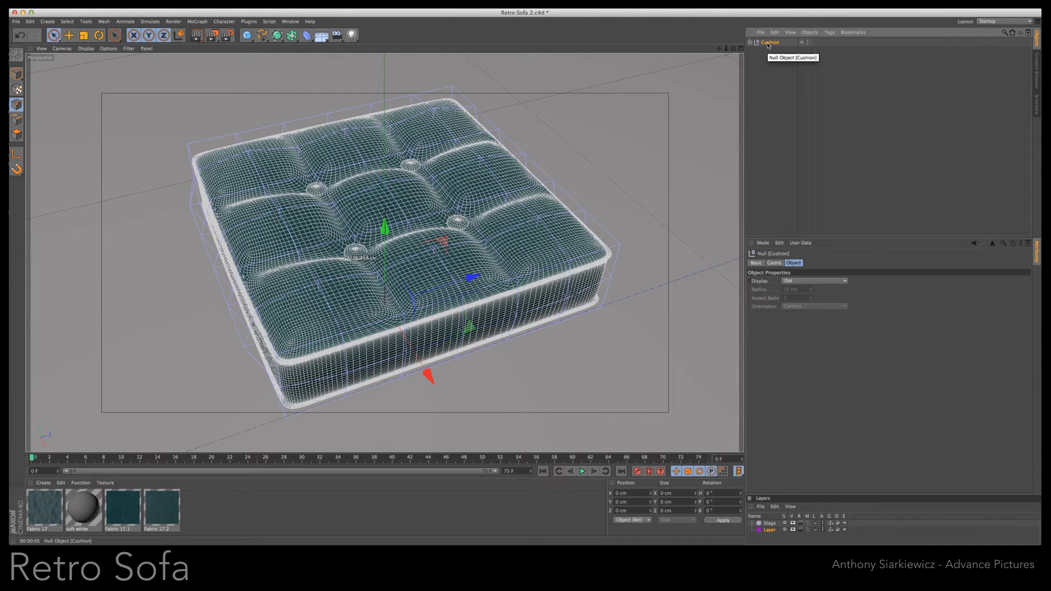
mouse_move(769, 44)
left_mouse_down()
mouse_move(770, 65)
mouse_move(772, 52)
left_mouse_up()
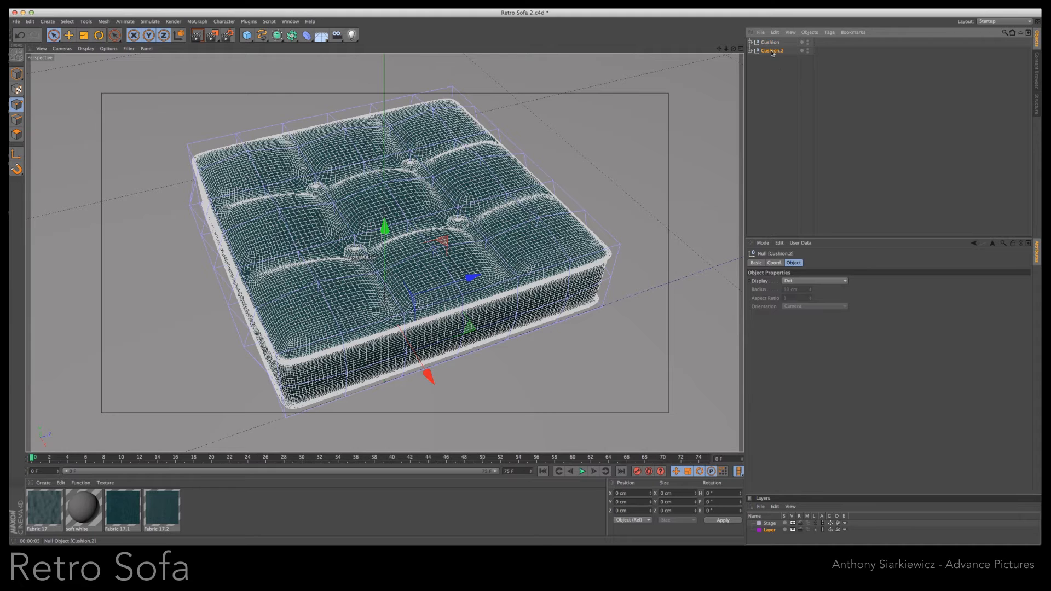
double_click(772, 51)
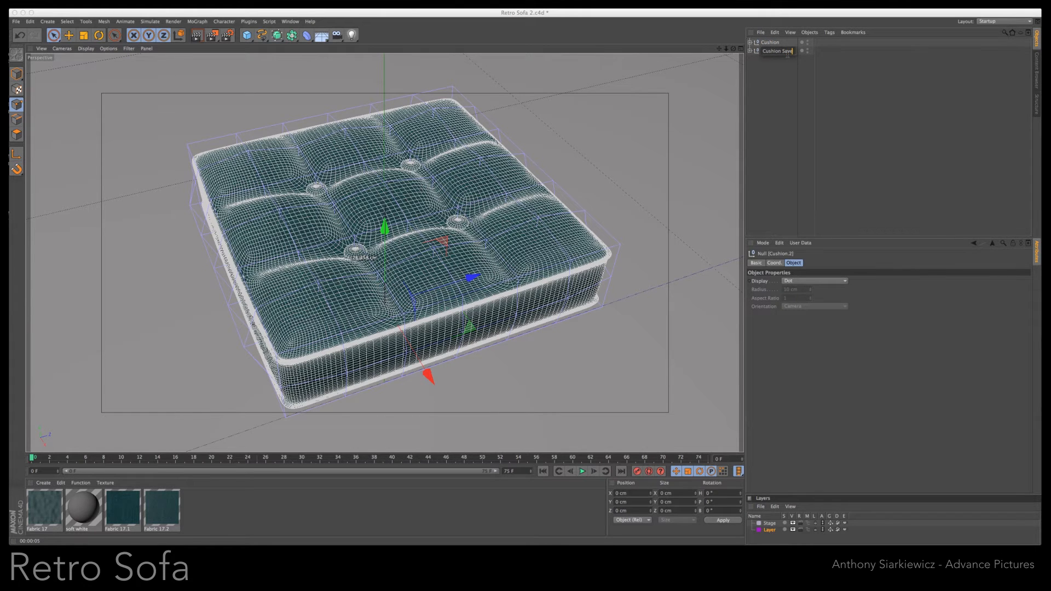
key("Return")
- Put Cushion Save on a new layer as a backup, hiding it in the viewport, in renders and in the object list
right_click(775, 51)
mouse_move(776, 53)
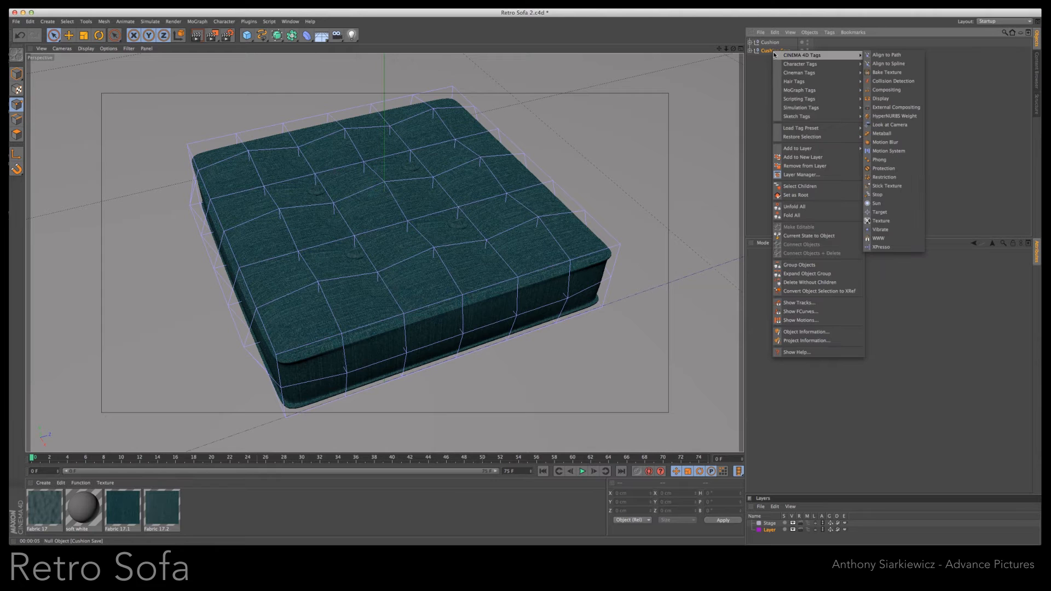
left_click(802, 158)
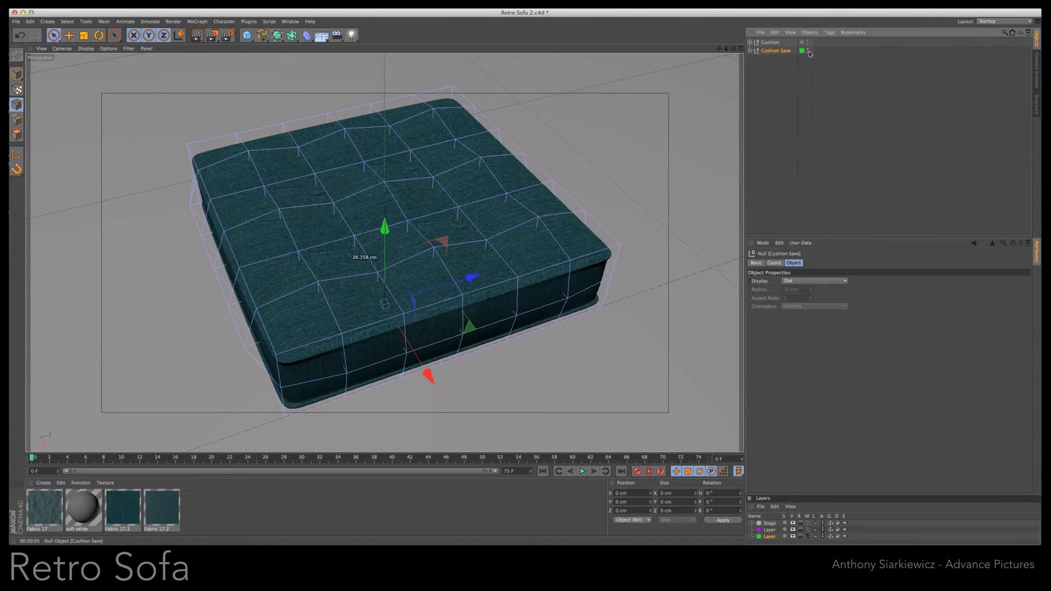
left_click(809, 54)
left_click(774, 51)
left_click_drag(827, 495, 827, 480)
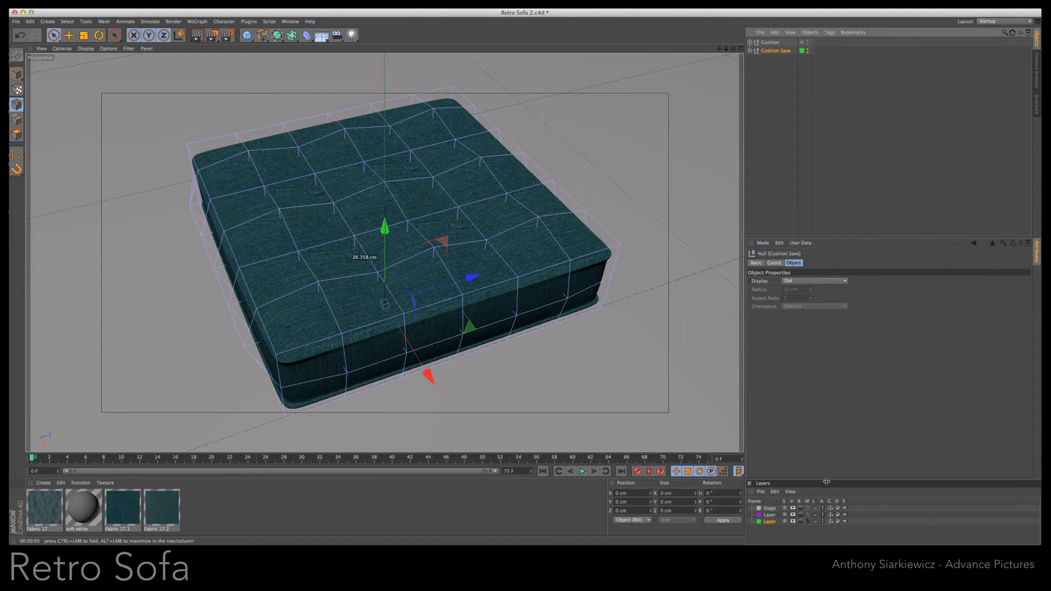
left_click(809, 522)
- Convert the remaining Cushion group's cushion and Cloner into editable polygon objects
left_click(768, 43)
left_click(750, 42)
left_click(754, 50)
mouse_move(776, 71)
left_mouse_down()
mouse_move(763, 44)
mouse_move(776, 82)
left_mouse_up()
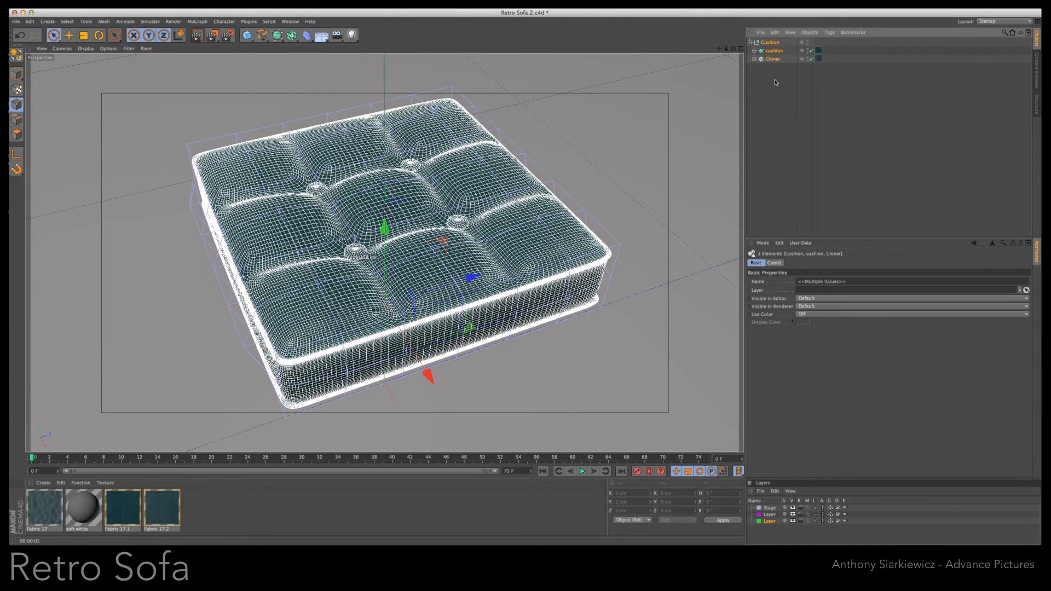
right_click(769, 62)
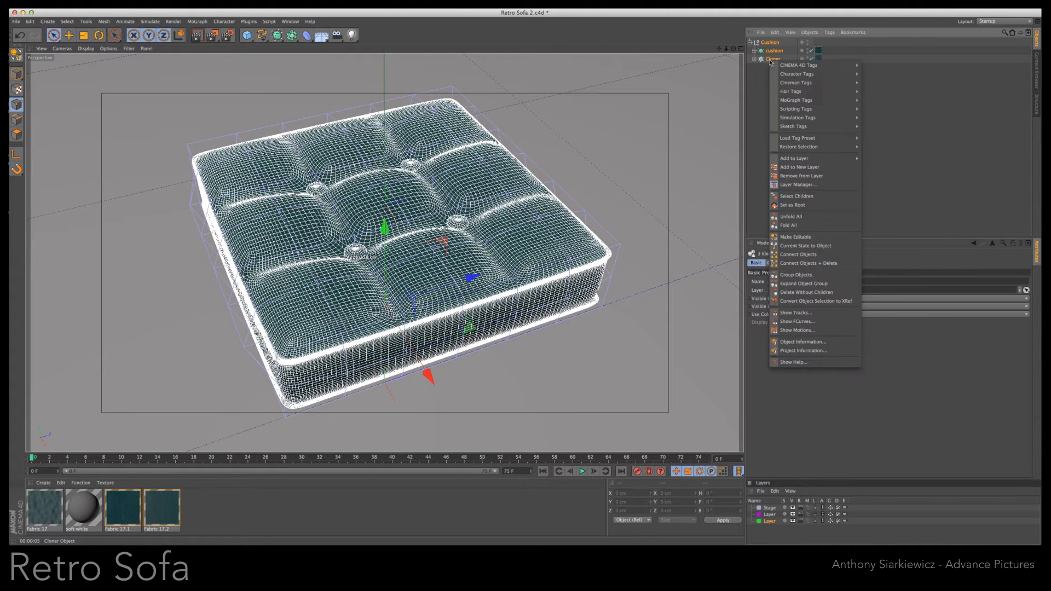
left_click(794, 233)
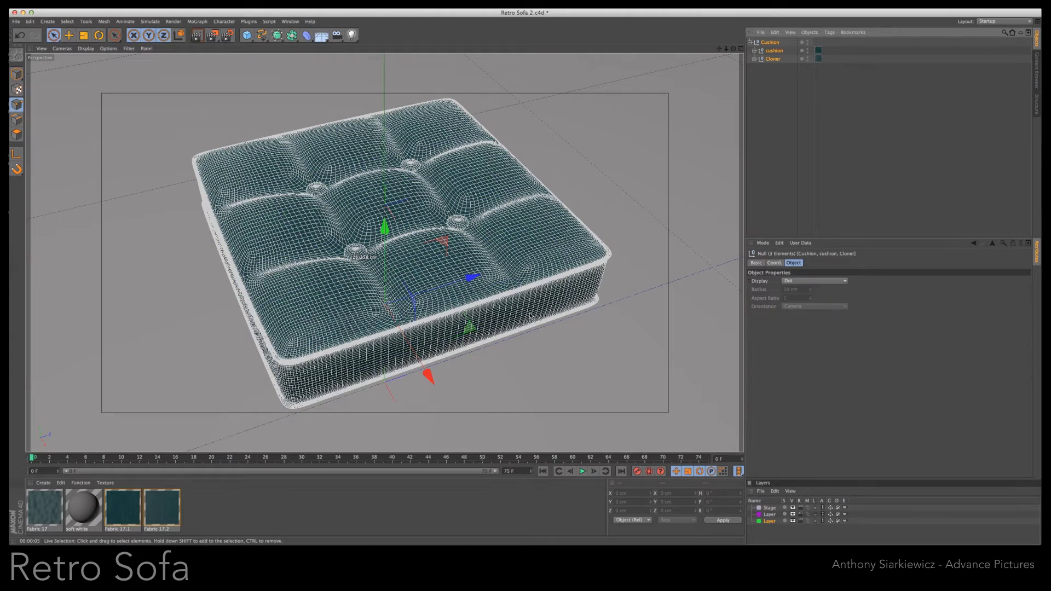
- Try scaling the editable cushion group down slightly, and undo the scaling
key("t")
mouse_move(429, 376)
left_mouse_down()
mouse_move(423, 362)
mouse_move(434, 365)
left_mouse_up()
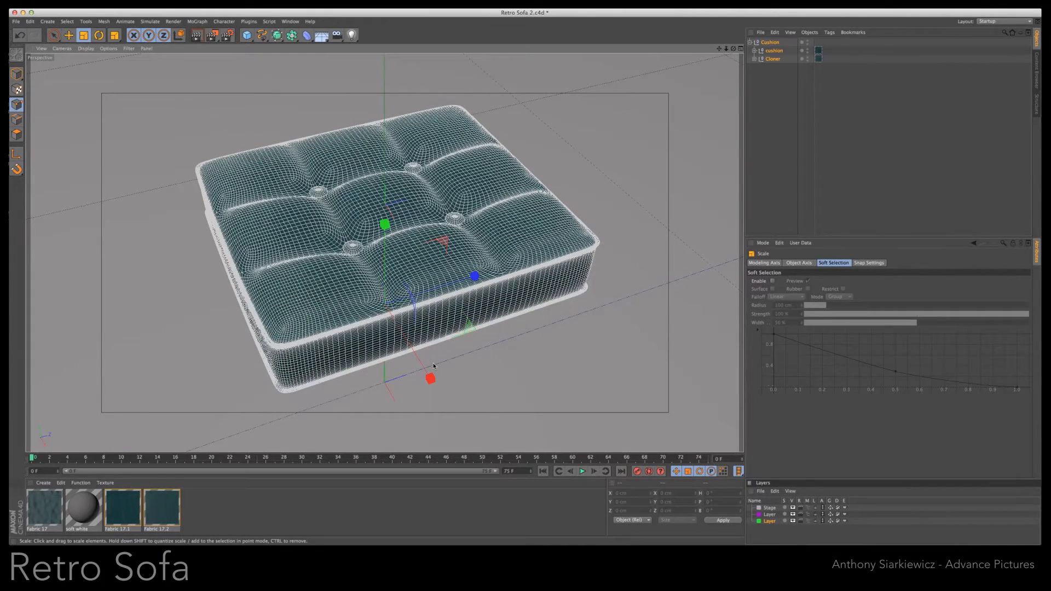
key("super+z")
- Add a MoGraph Cloner and nest the Cushion group inside it
left_click(750, 43)
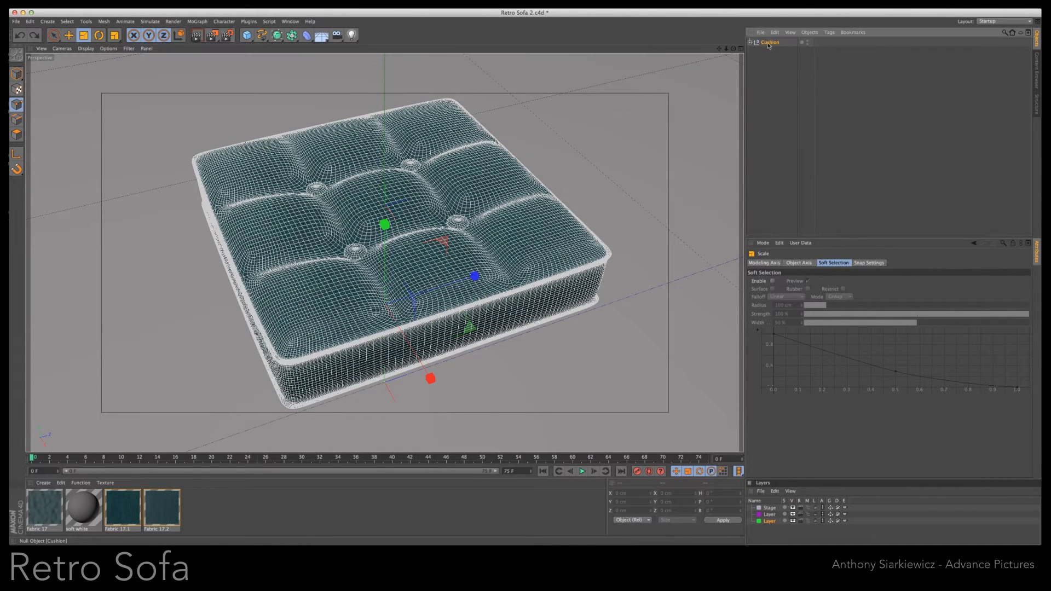
left_click(197, 21)
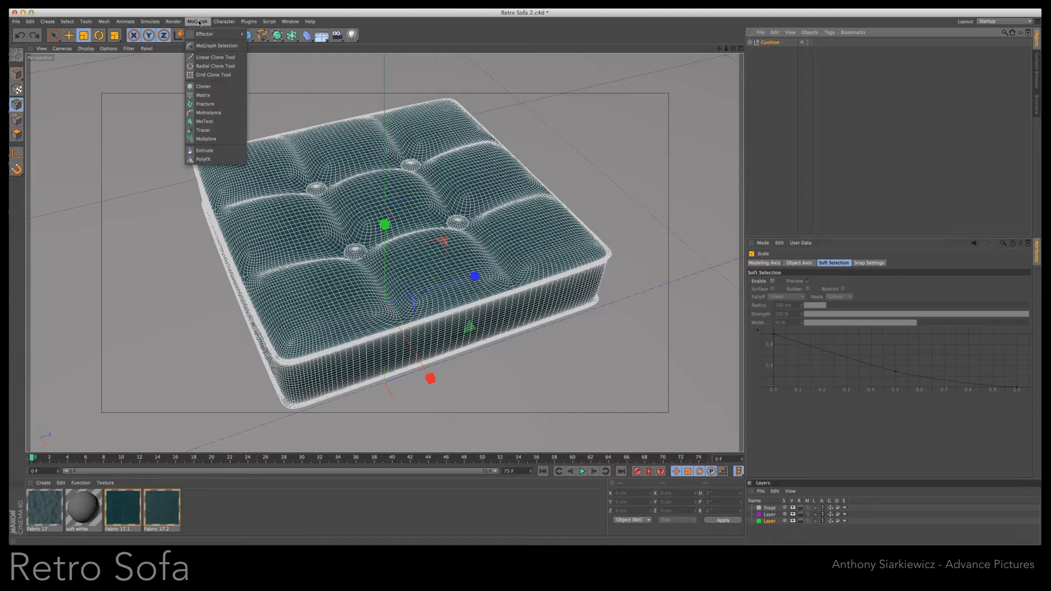
left_click(213, 89)
left_click_drag(769, 51, 768, 43)
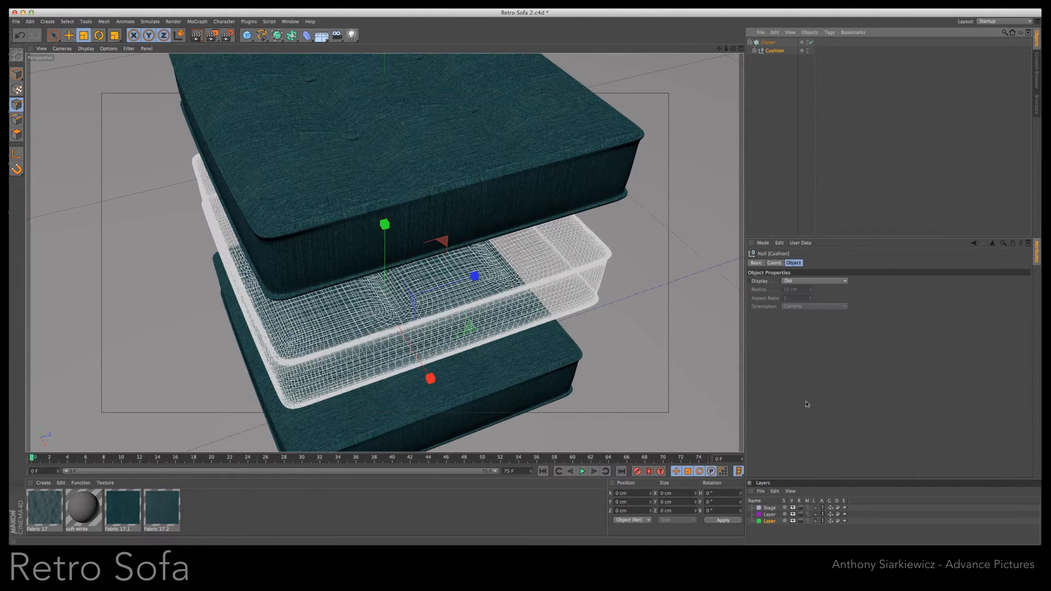
- Set the cloner's per-step position to Y 0 cm and Z 60 cm, and render the row of three cushions
left_click(811, 265)
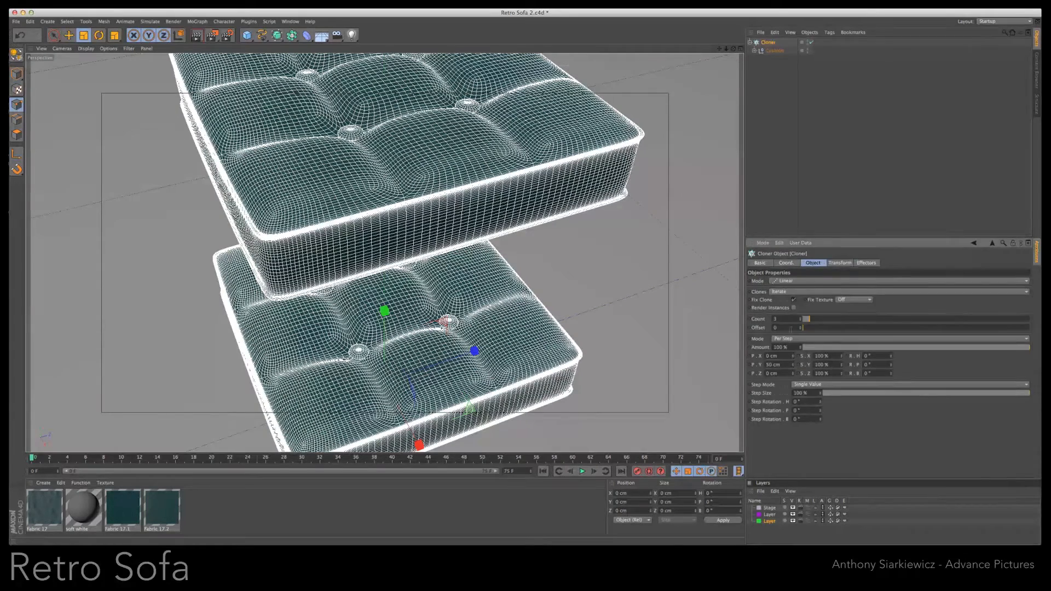
type("0")
key("Tab")
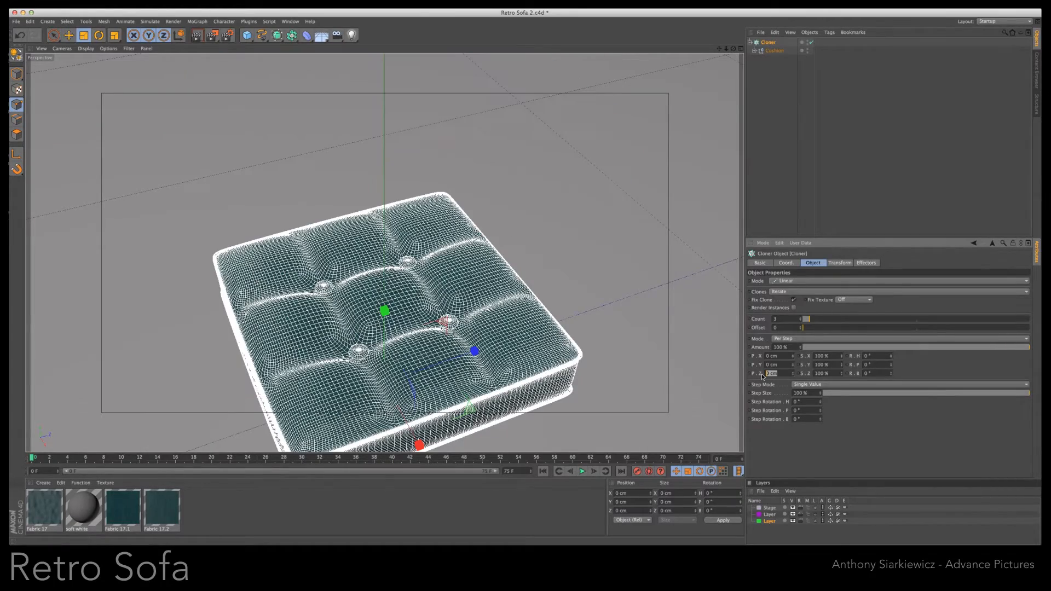
left_click_drag(794, 374, 794, 375)
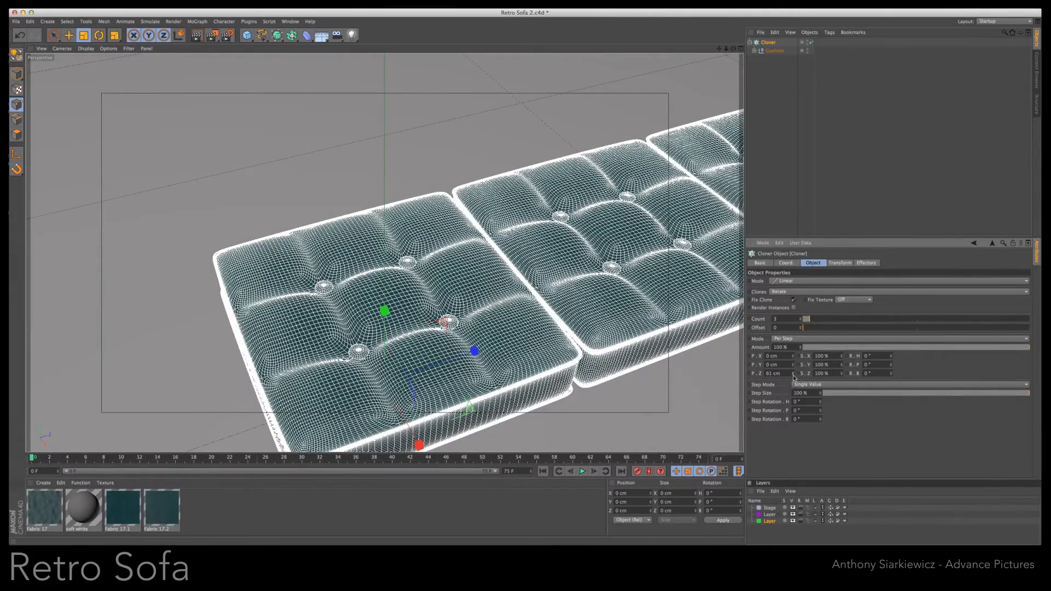
left_click(794, 377)
left_click_drag(726, 51, 726, 50)
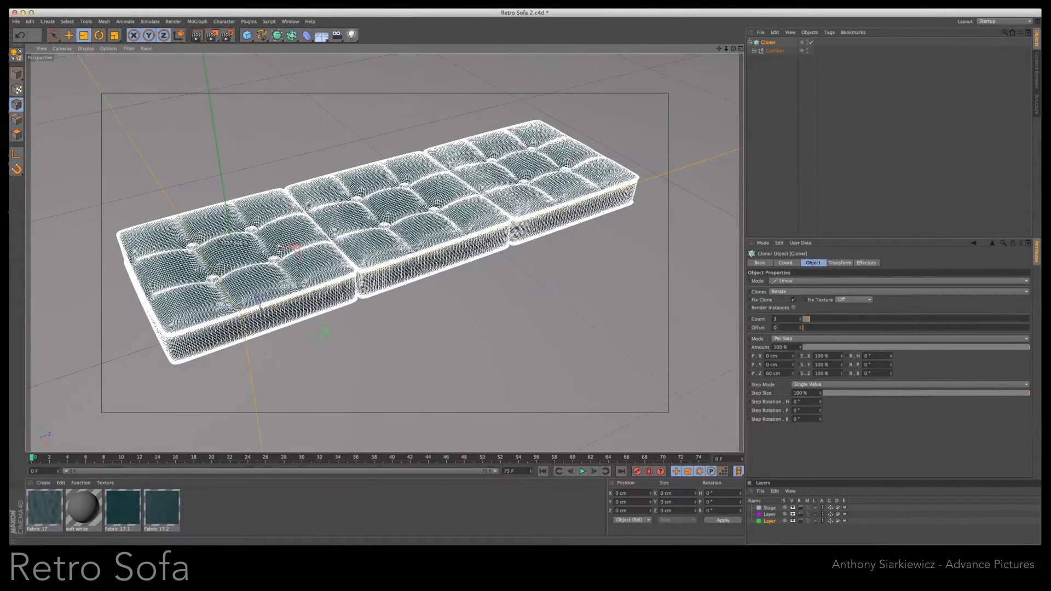
left_click(196, 36)
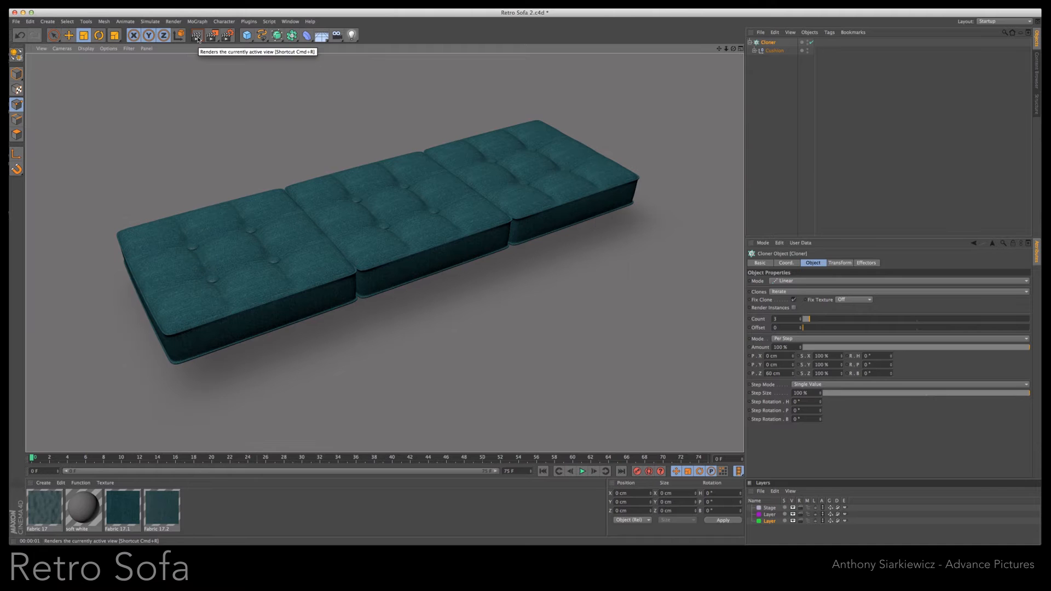
- Rename the cloner holding the seat cushions to lower
left_click(751, 43)
double_click(766, 43)
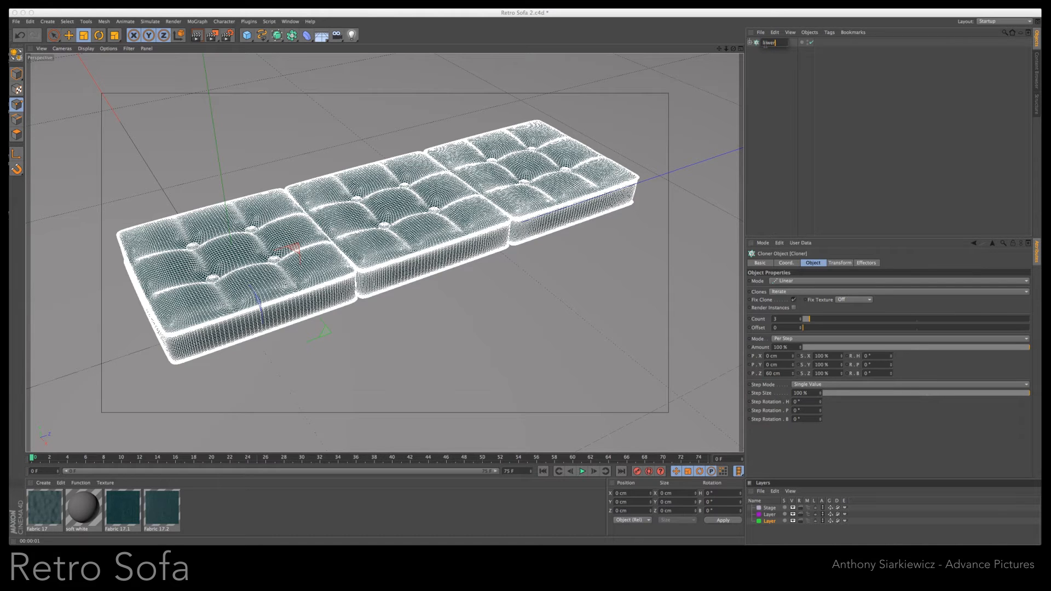
key("Return")
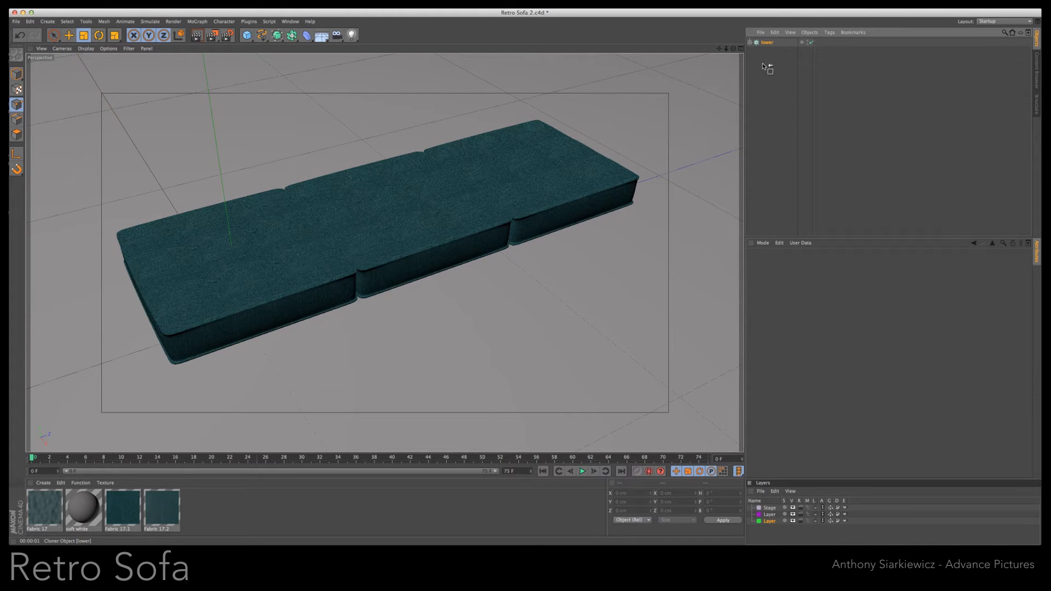
- Duplicate the lower cloner, name the copy upper, and place upper above lower in the object hierarchy
left_click_drag(764, 65, 765, 64, "ctrl")
double_click(771, 51)
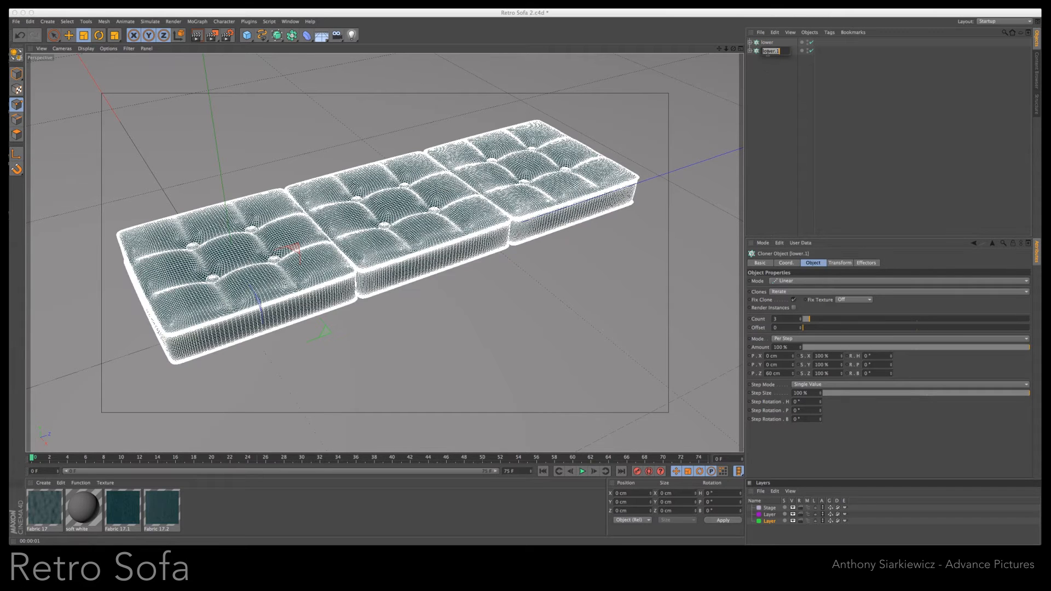
key("Return")
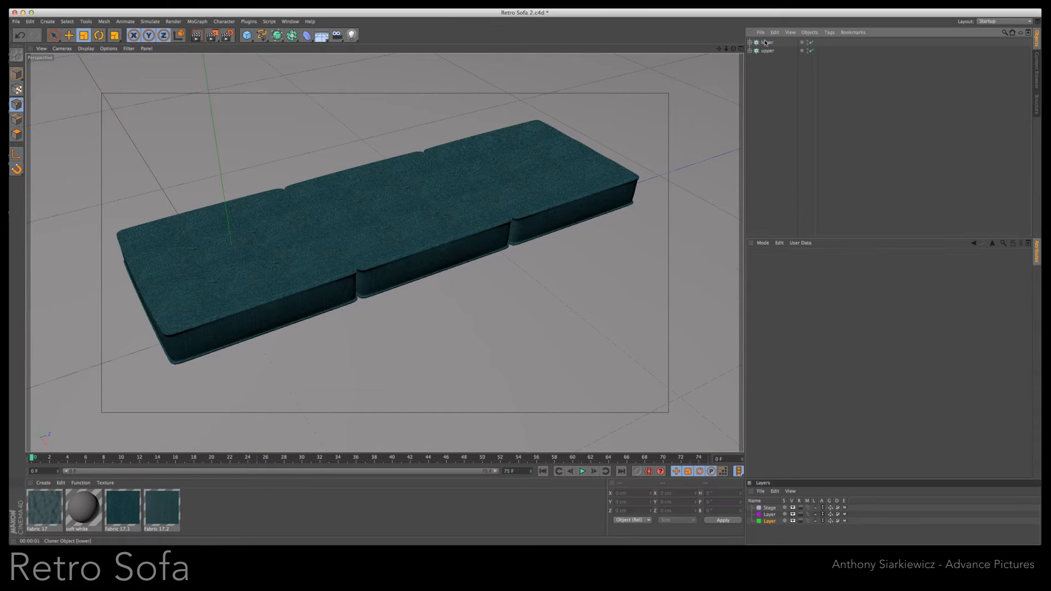
left_click_drag(767, 63, 766, 62)
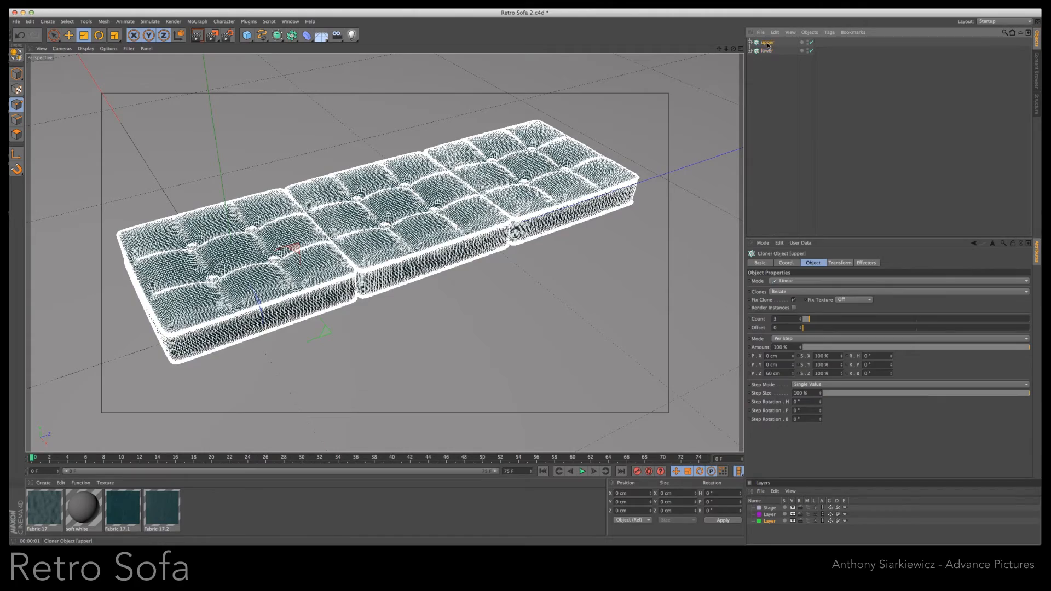
- Raise the upper cushion row, rotate it nearly upright, and move it to the seat's rear edge as a backrest
key("e")
left_click_drag(230, 236, 222, 184)
key("r")
left_click_drag(245, 245, 271, 332)
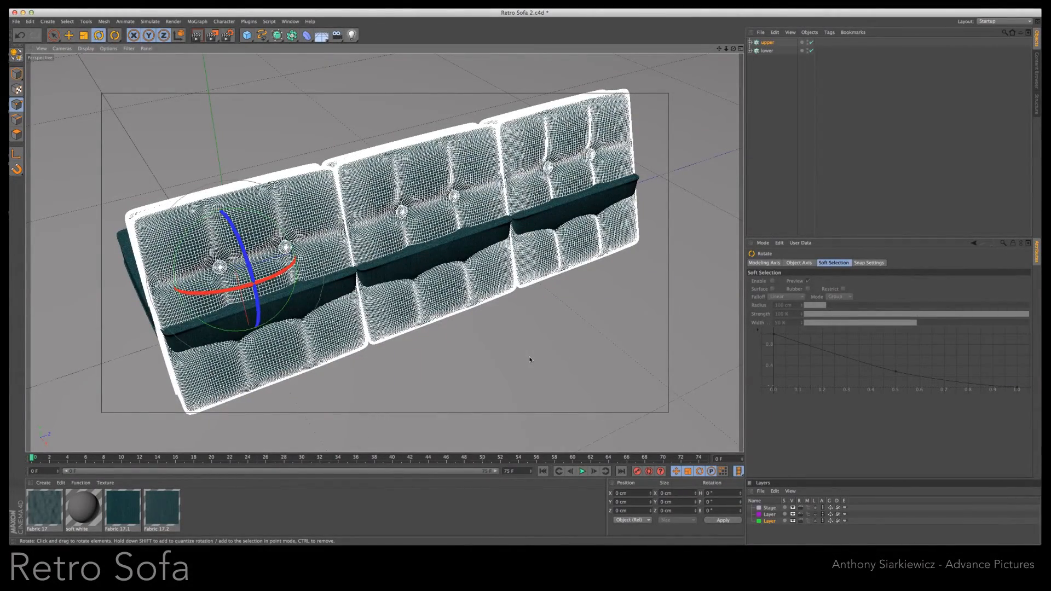
key("e")
left_click_drag(258, 355, 191, 229)
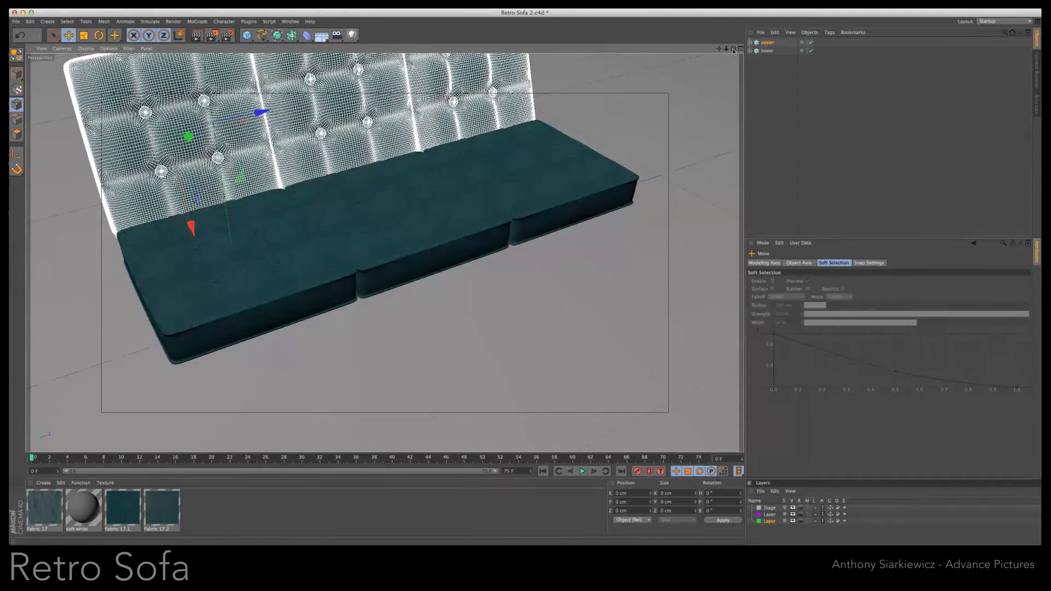
- Scale the upper backrest down in height, stretch it along Z toward the seat's length, and show all four views
left_click_drag(522, 287, 519, 286)
key("t")
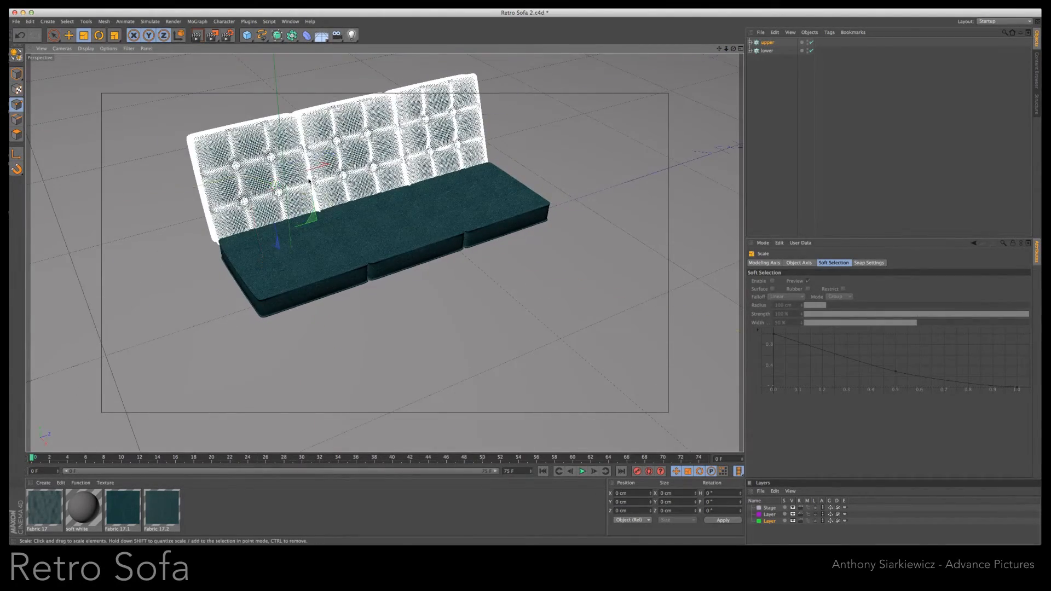
left_click_drag(266, 268, 264, 243)
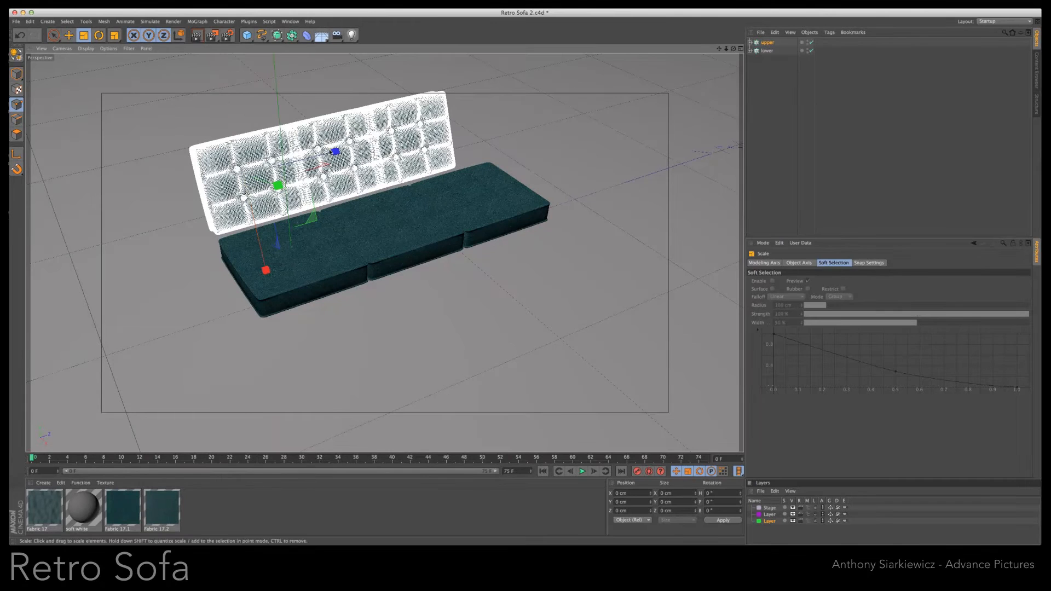
left_click_drag(336, 152, 346, 151)
left_click(741, 49)
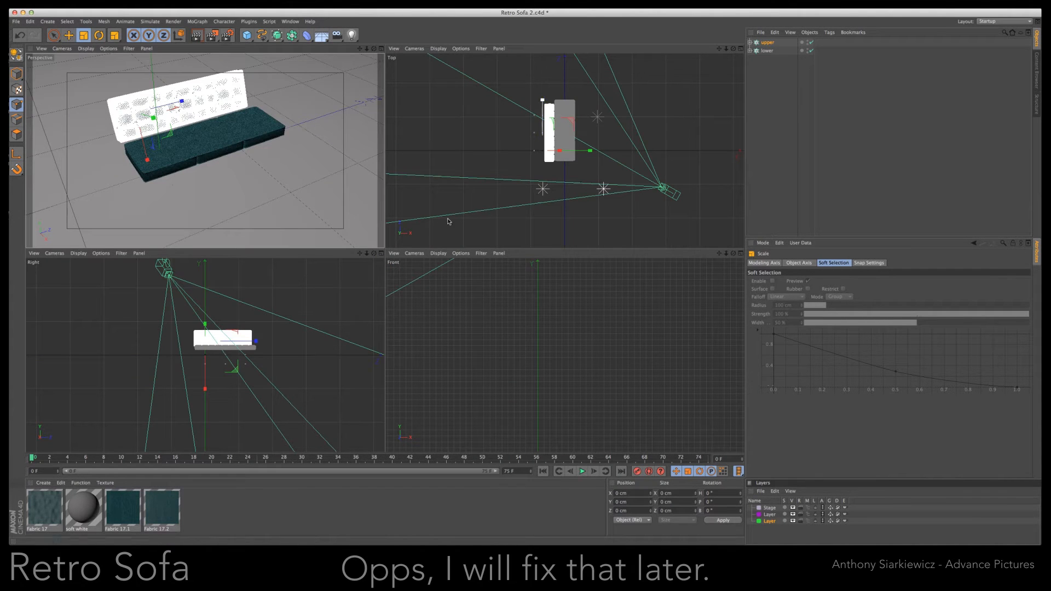
- Stretch and shift the upper backrest along Z to match the seat's full length, and lower it onto the seat's rear edge
scroll(385, 286, "up", 6)
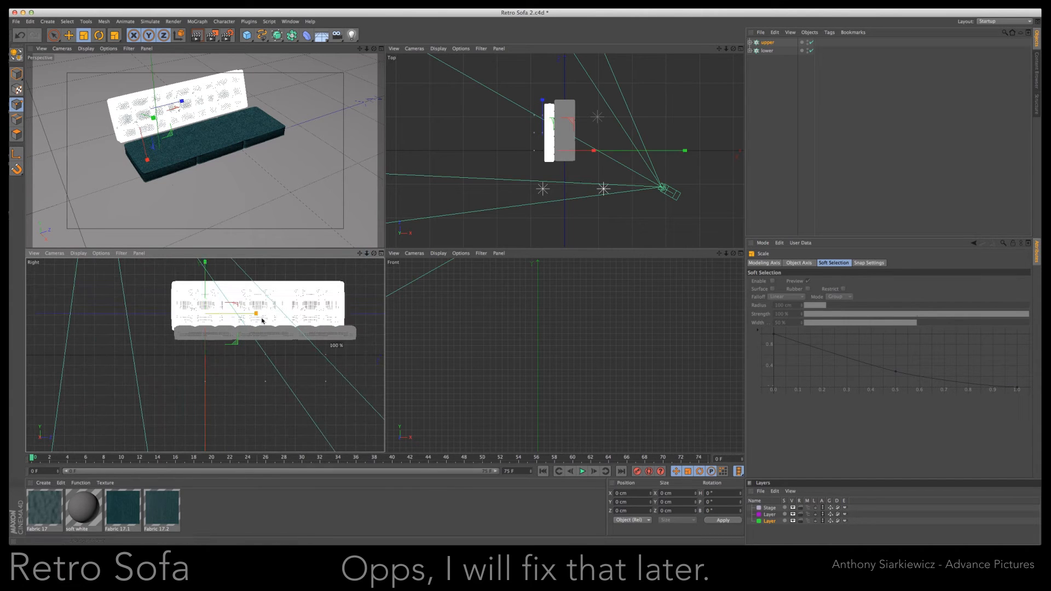
key("e")
mouse_move(260, 314)
left_mouse_down()
mouse_move(270, 316)
mouse_move(257, 317)
left_mouse_up()
key("t")
key("e")
key("t")
key("e")
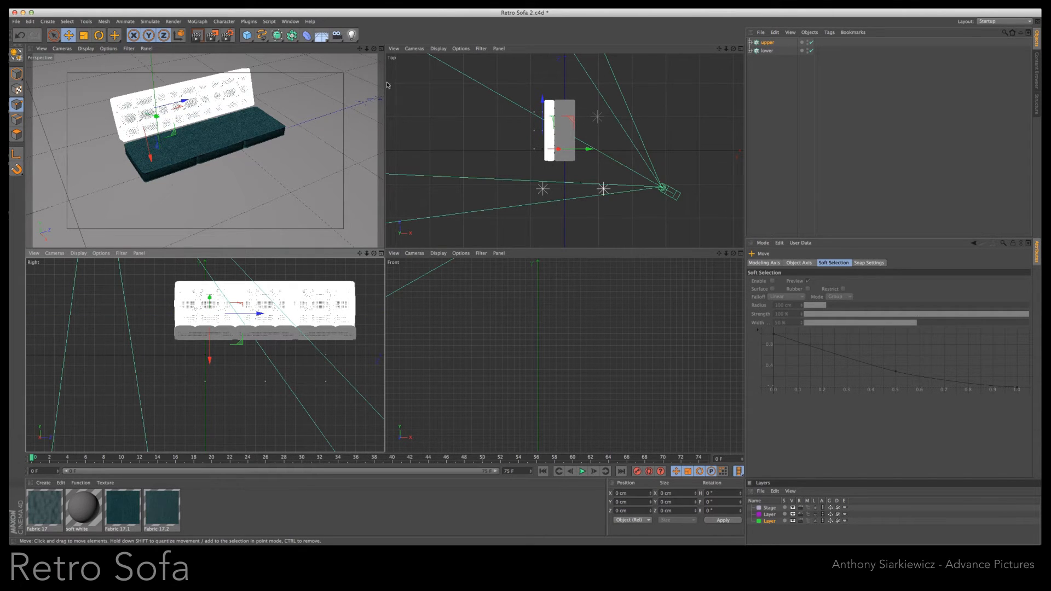
left_click(381, 49)
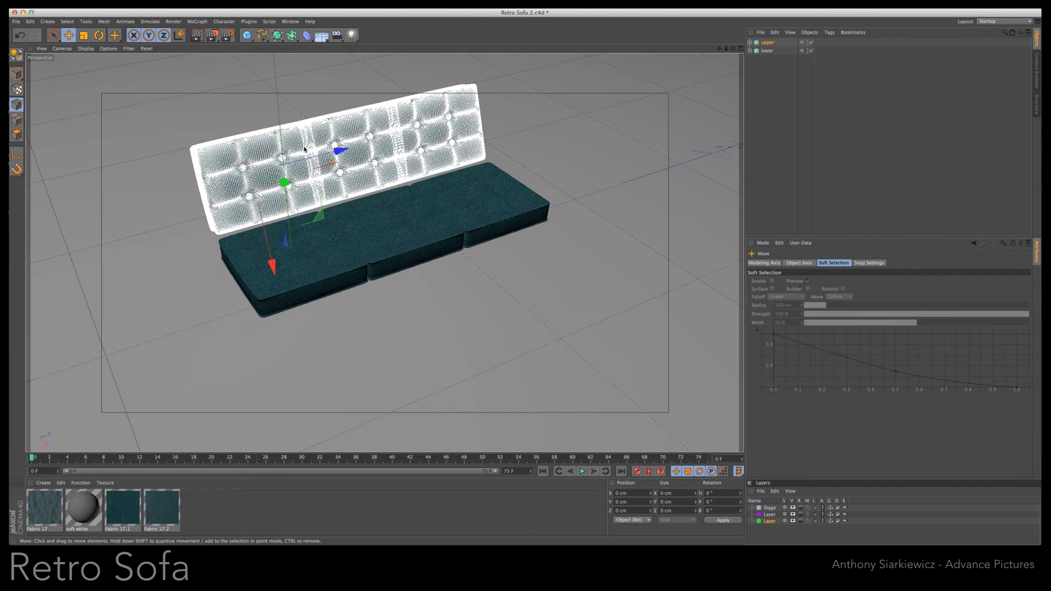
left_click_drag(285, 267, 287, 277)
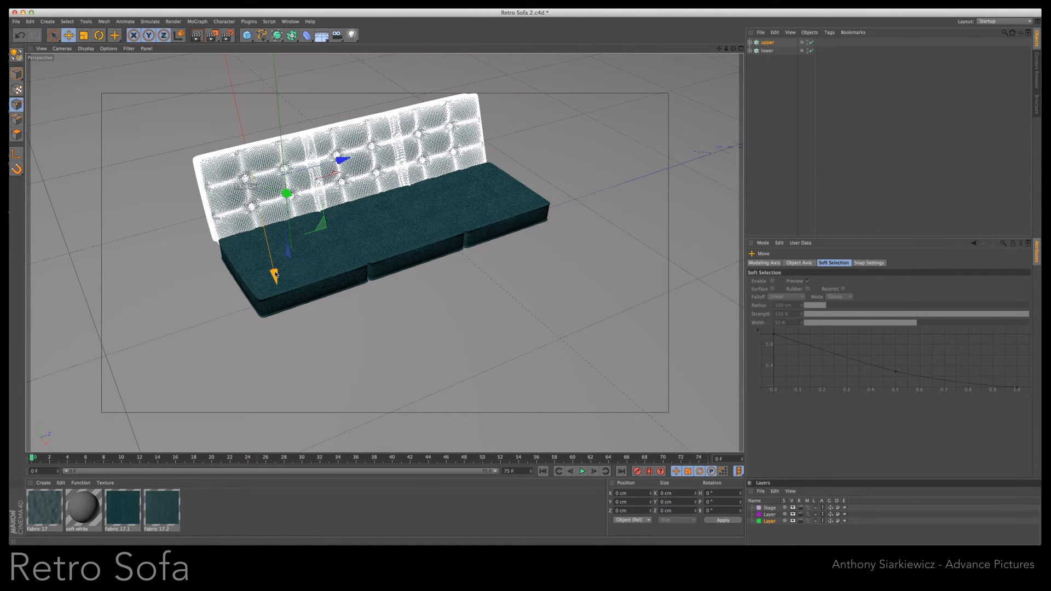
- Add a cube and set its size to 60 cm along X, Y and Z
left_click_drag(727, 50, 748, 50)
left_click_drag(720, 50, 740, 71)
left_click_drag(247, 37, 312, 42)
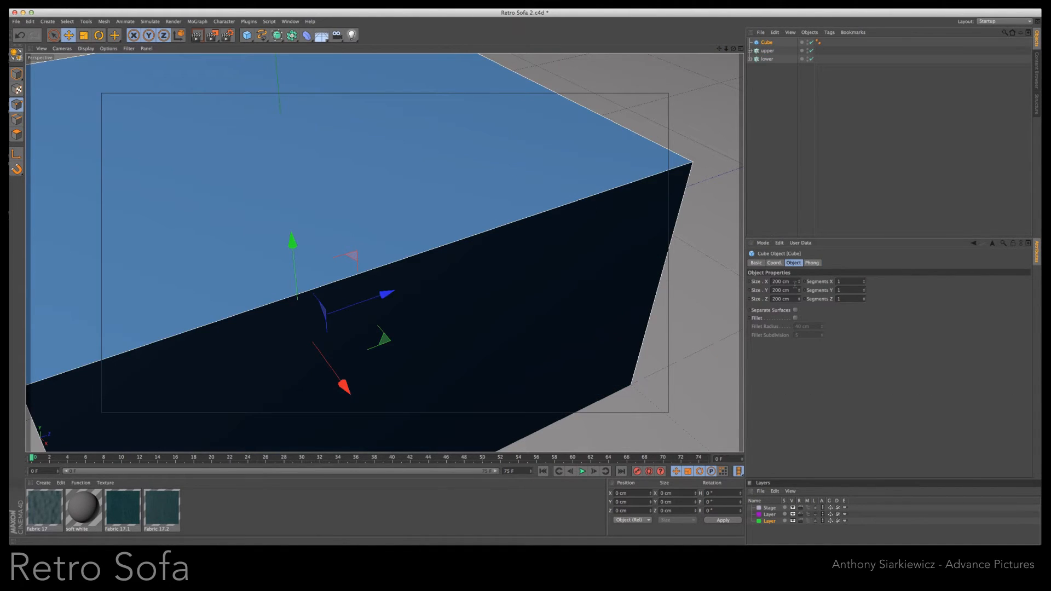
left_click(794, 282)
type("60")
key("Tab")
type("60")
key("Tab")
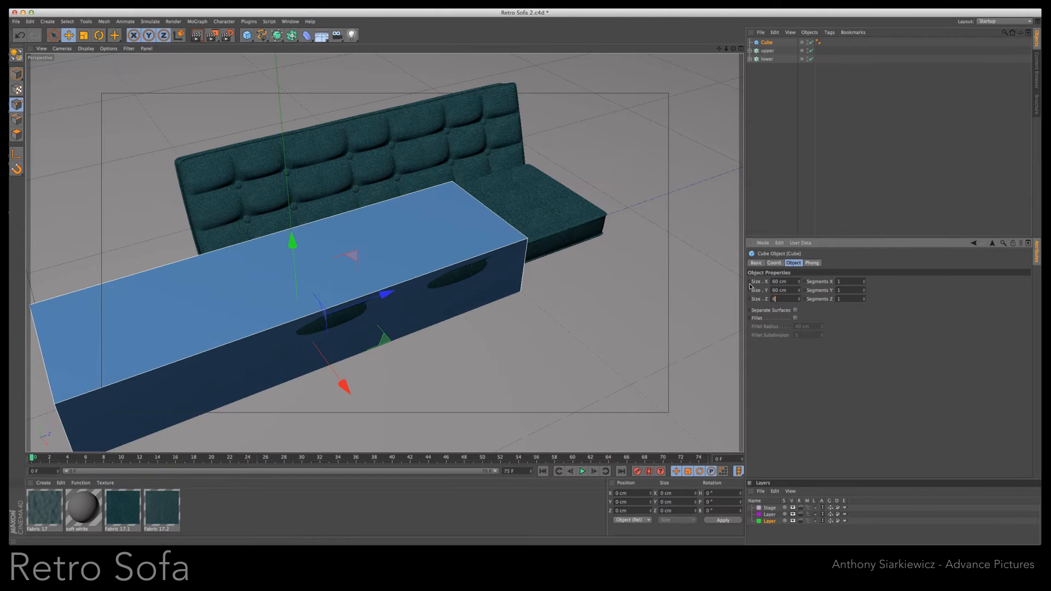
type("60")
key("Tab")
- Lengthen the cube to 179 cm along Z and align it with both ends of the seat
left_click_drag(799, 300, 799, 246)
left_click_drag(387, 295, 489, 286)
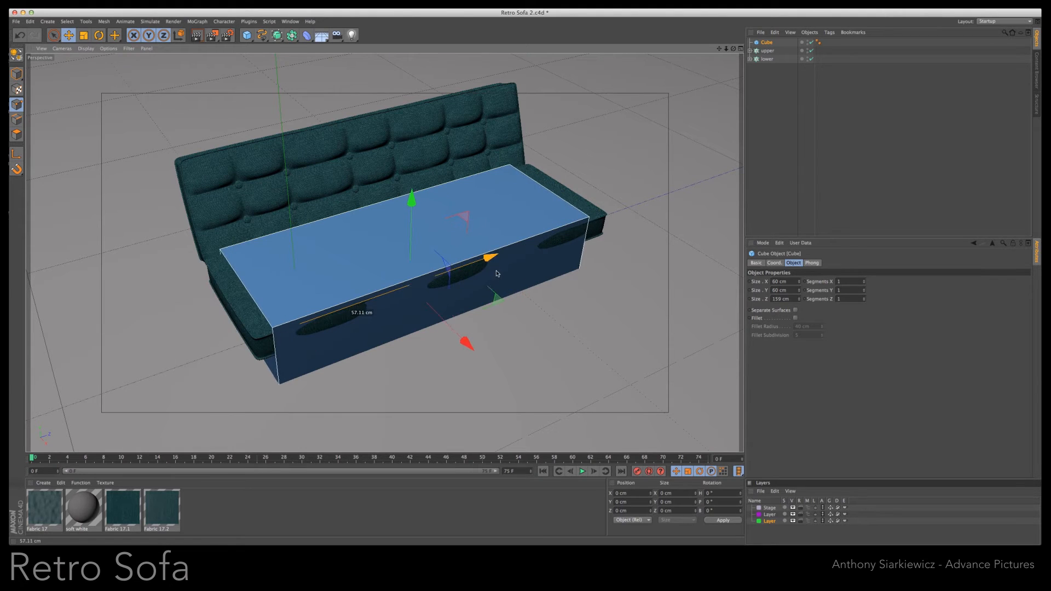
left_click_drag(799, 299, 802, 300)
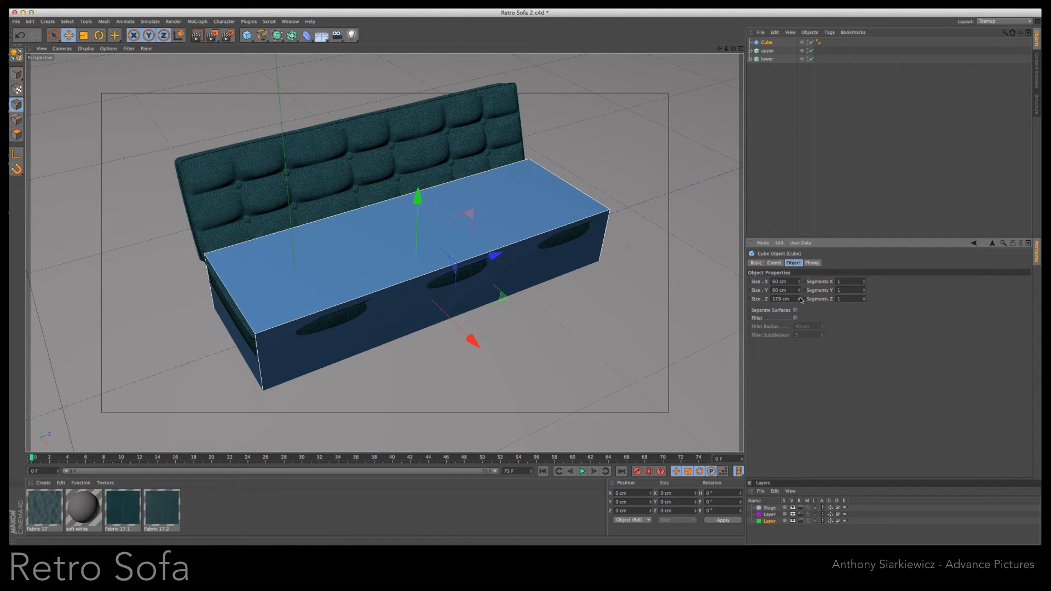
left_click_drag(734, 49, 707, 44)
left_click(741, 49)
left_click_drag(315, 356, 316, 357)
- Set the cube's Y size to 15 cm and move it up against the underside of the seat cushions as a base
left_click_drag(799, 293, 799, 294)
left_click_drag(265, 307, 265, 303)
left_click_drag(789, 291, 744, 293)
type("15")
key("Return")
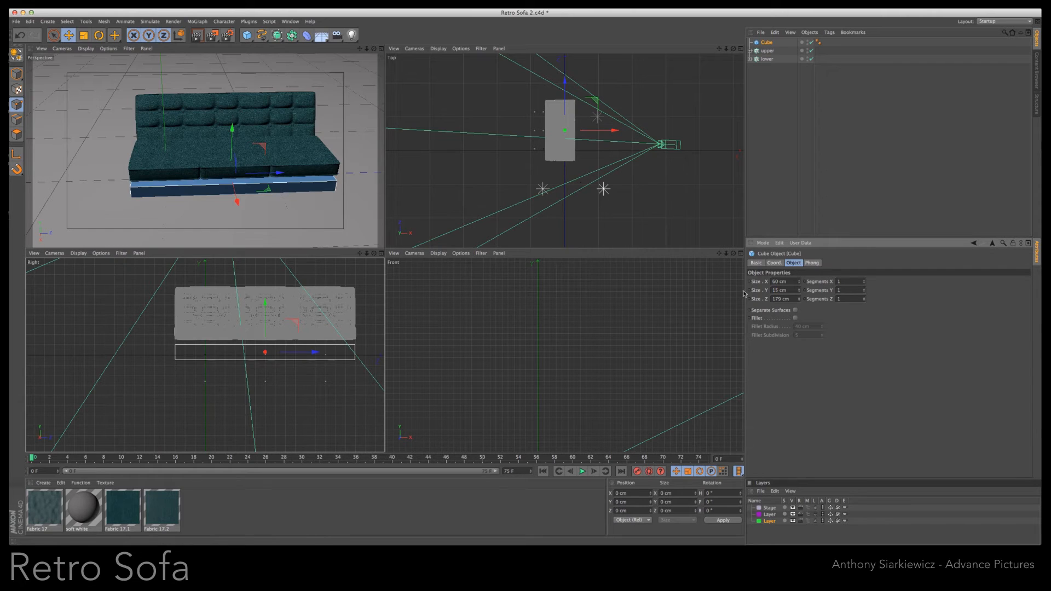
left_click_drag(268, 307, 265, 300)
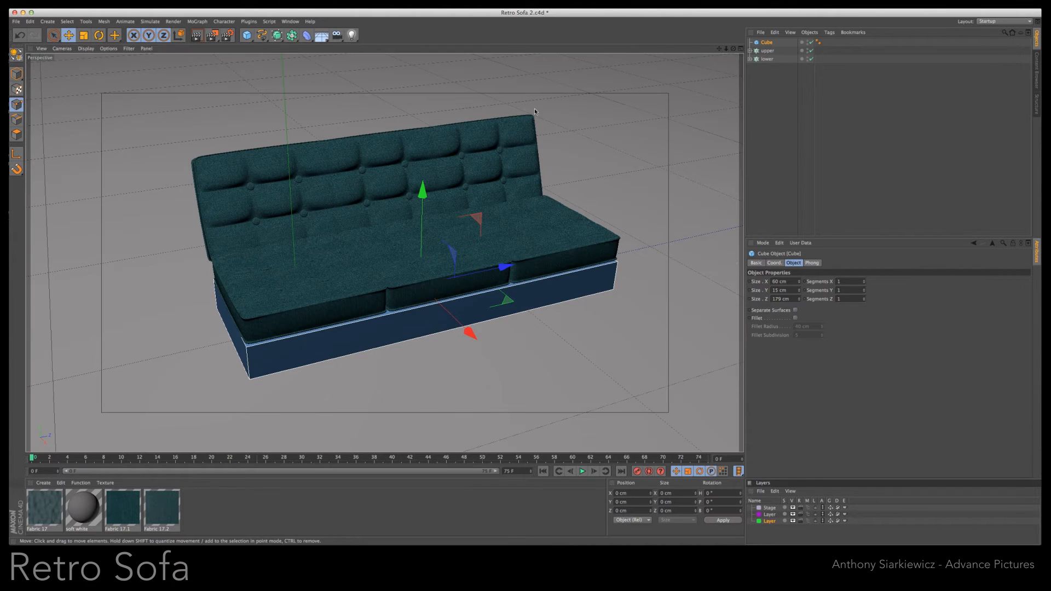
- Enable the fillet on the base cube with a radius of 0.5 cm
left_click(382, 48)
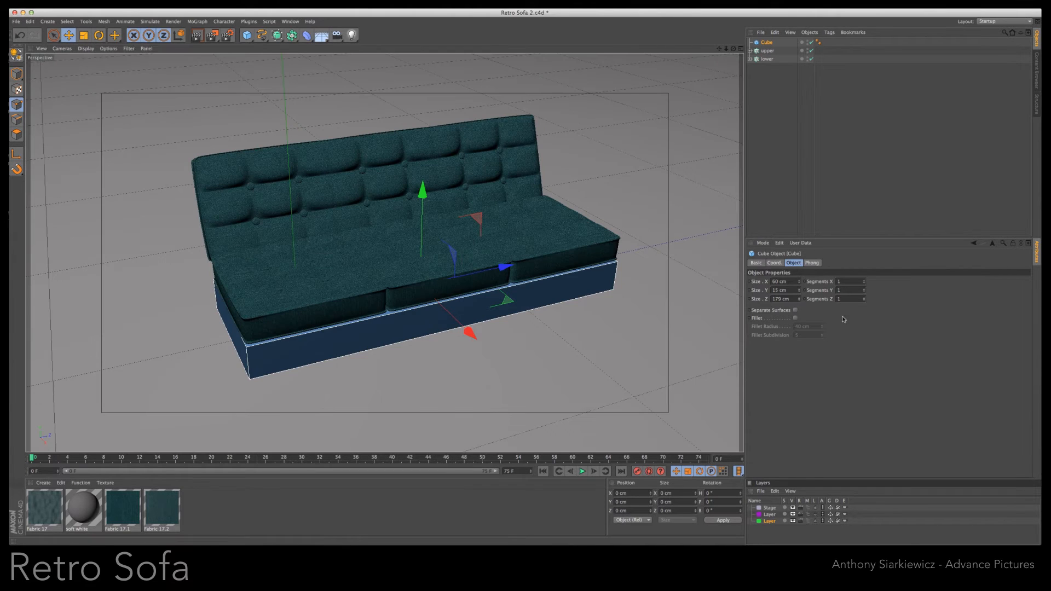
left_click(795, 318)
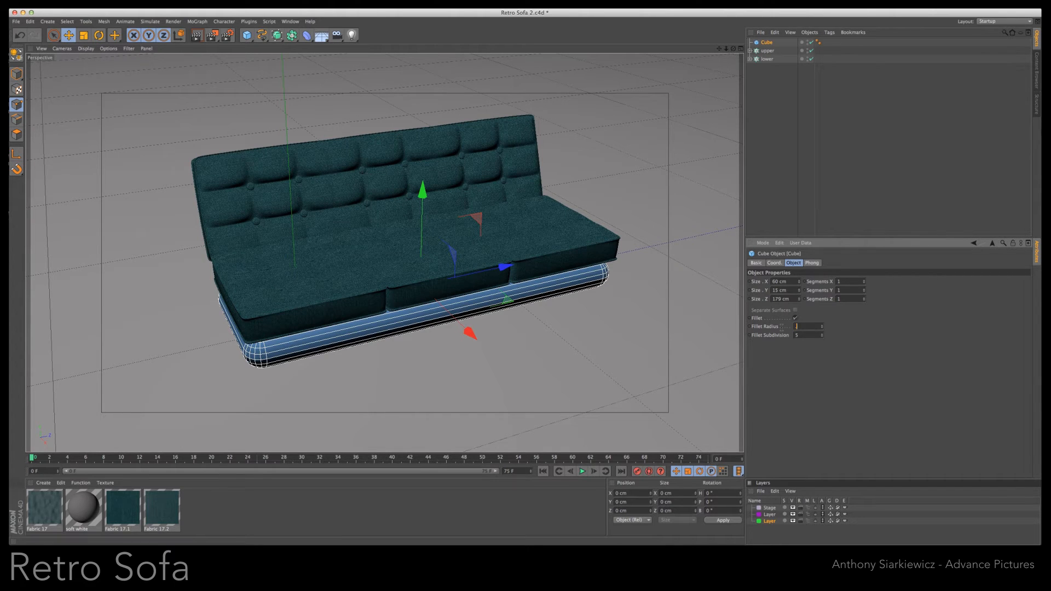
type("0.1")
key("Return")
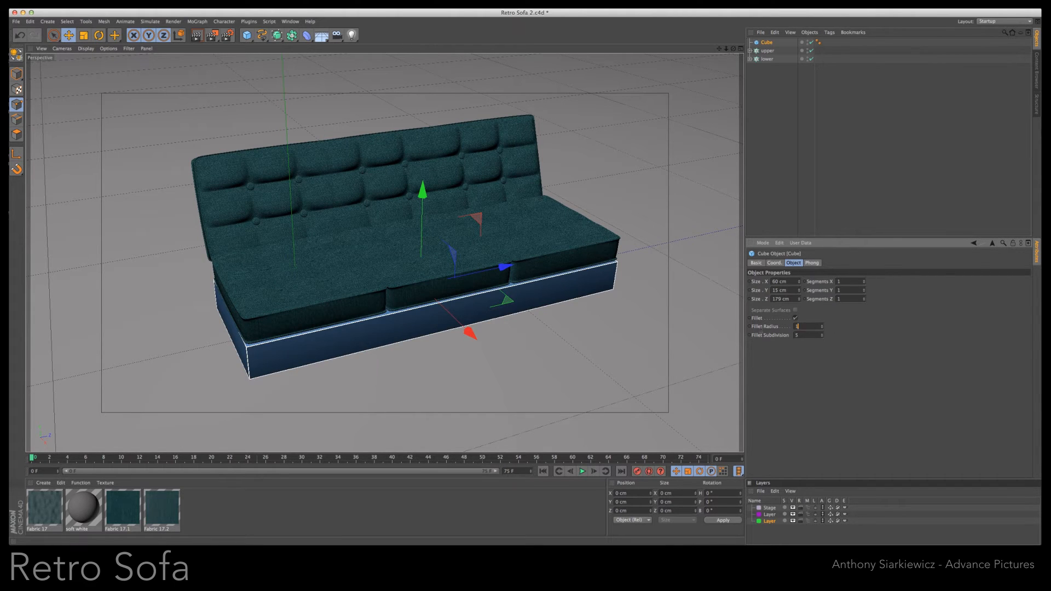
key("Return")
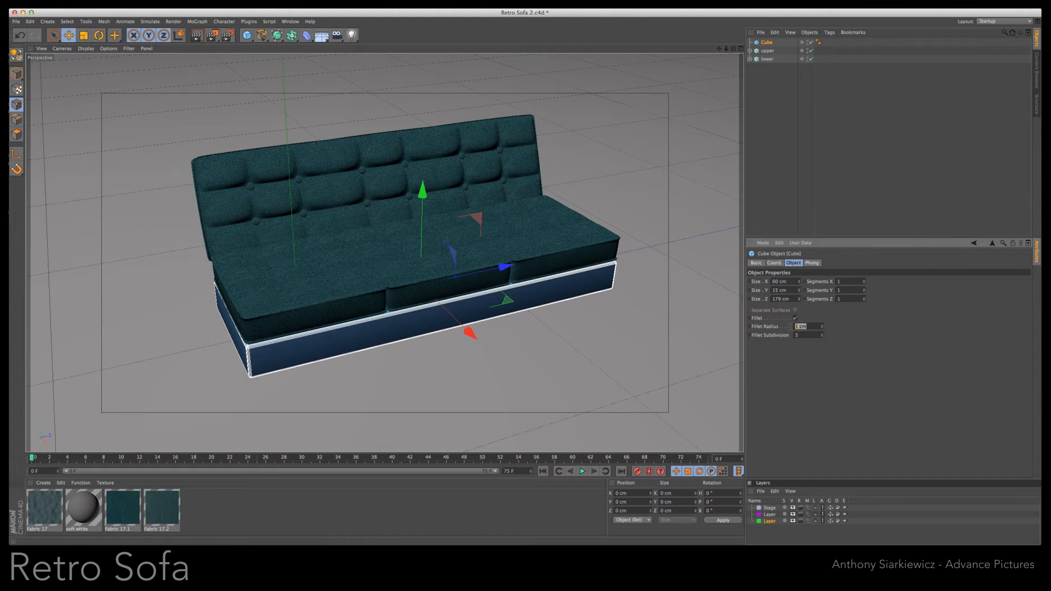
type("0.5")
key("Return")
- Reduce the base cube's height slightly and raise it snugly against the underside of the seat cushions
left_click_drag(423, 192, 426, 194)
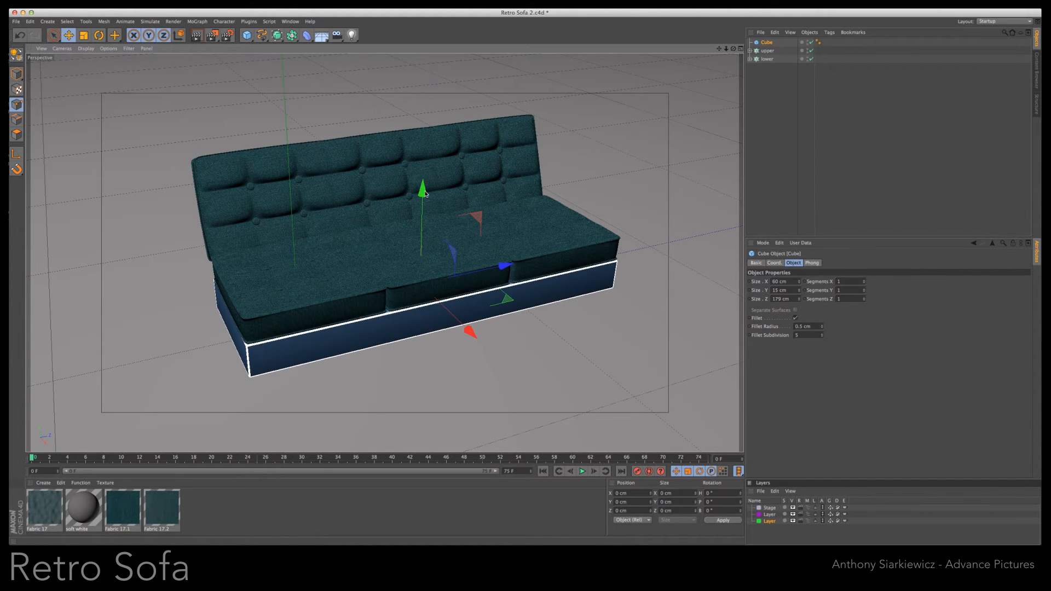
left_click(800, 292)
left_click(800, 292)
left_click(800, 292)
left_click_drag(426, 196, 427, 193)
- Apply the Fabric 17.1 material to the base cube with Cubic projection and a U and V length of 10%
left_click(279, 513)
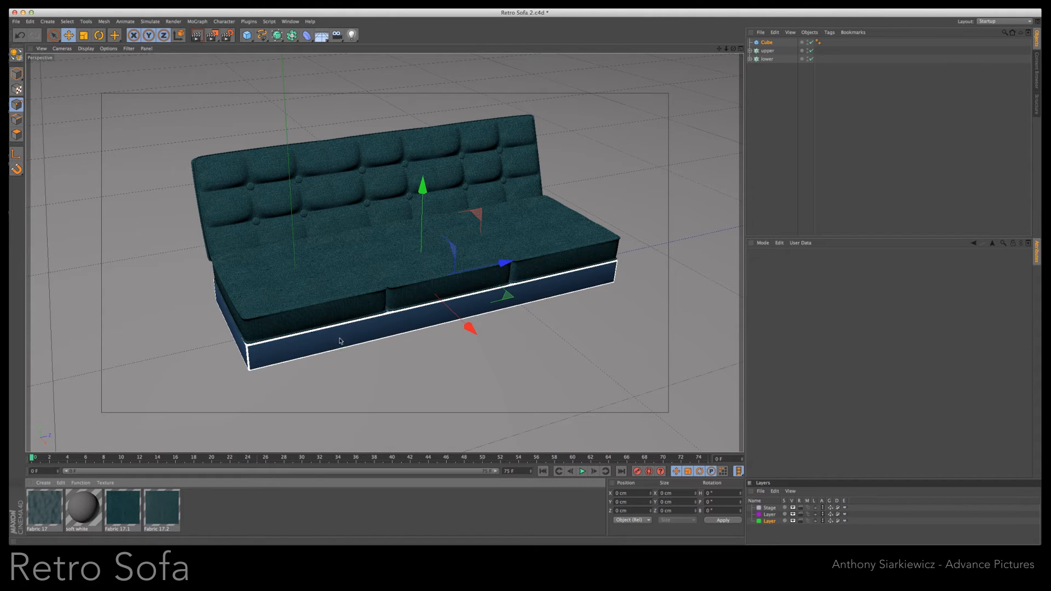
left_click_drag(340, 341, 340, 342)
left_click(788, 361)
type("10")
key("Tab")
type("10")
key("Return")
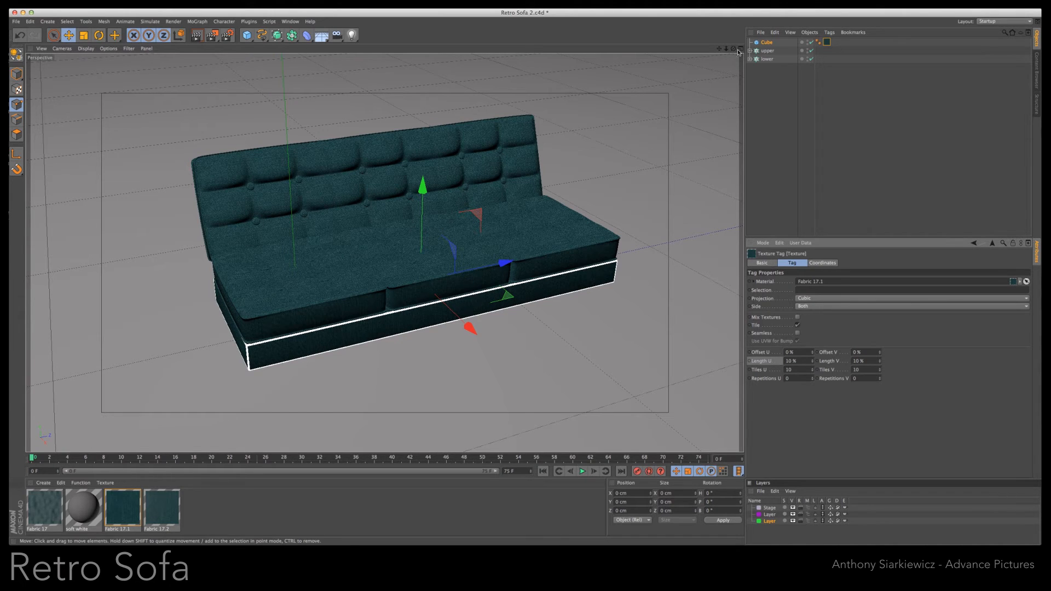
- Add a second cube and set its size to 60 cm along X, Y and Z
left_click(246, 36)
left_click(780, 282)
type("60")
key("Tab")
type("60")
key("Tab")
type("60")
key("Tab")
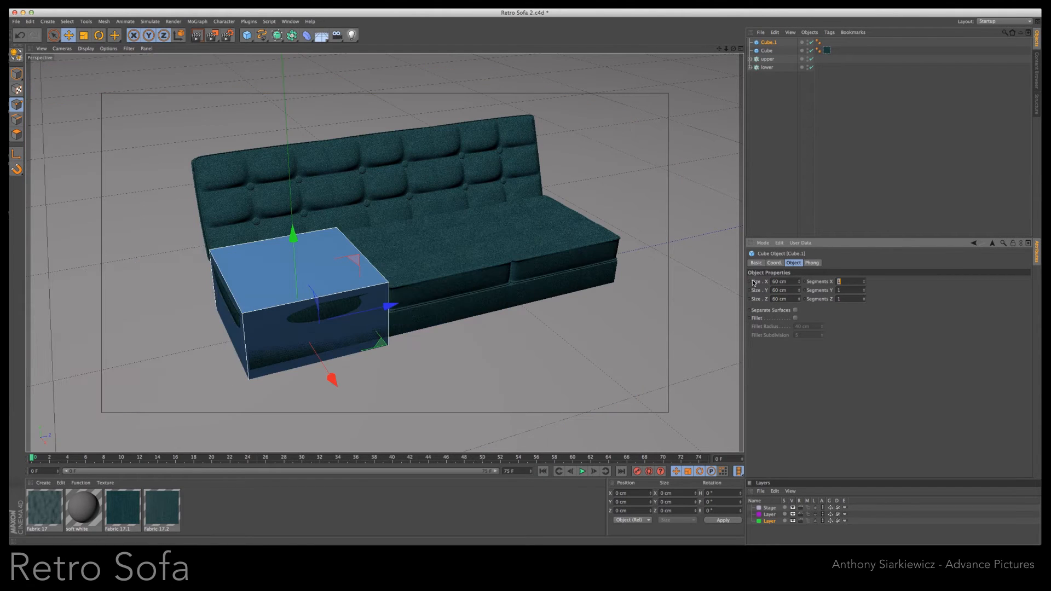
- Resize the second cube to 63 cm in X, 40 cm in Y and 12 cm in Z, with its bottom level with the base
left_click_drag(799, 296, 800, 293)
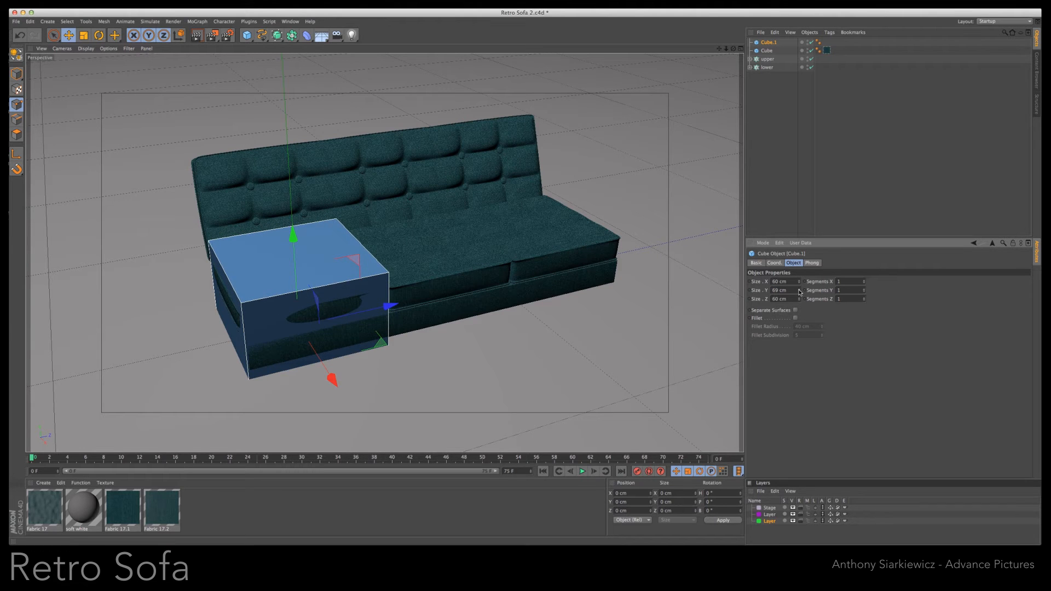
left_click_drag(293, 237, 298, 119)
left_click_drag(800, 283, 801, 283)
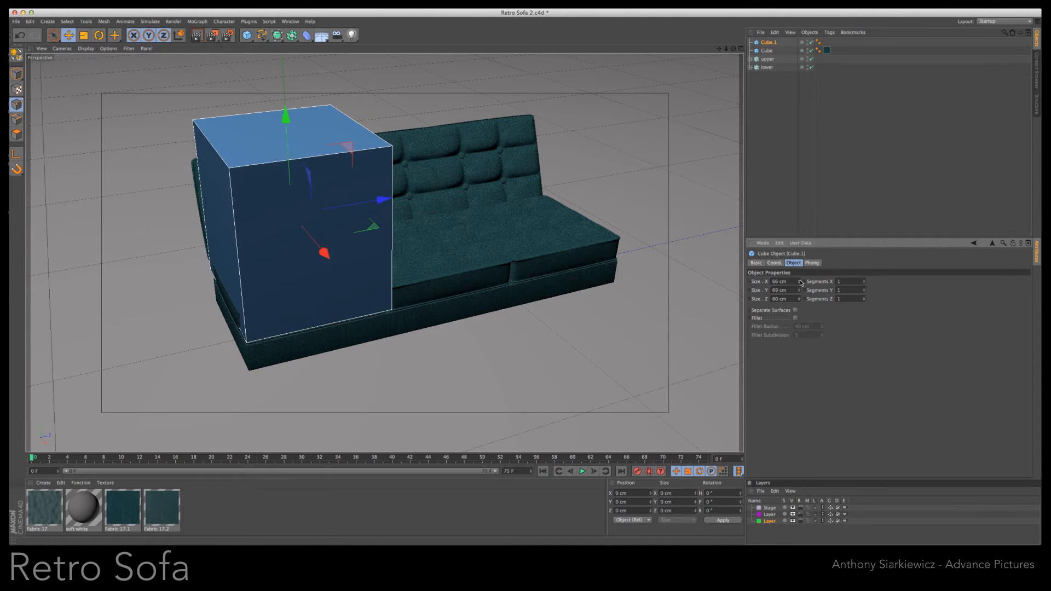
key("F5")
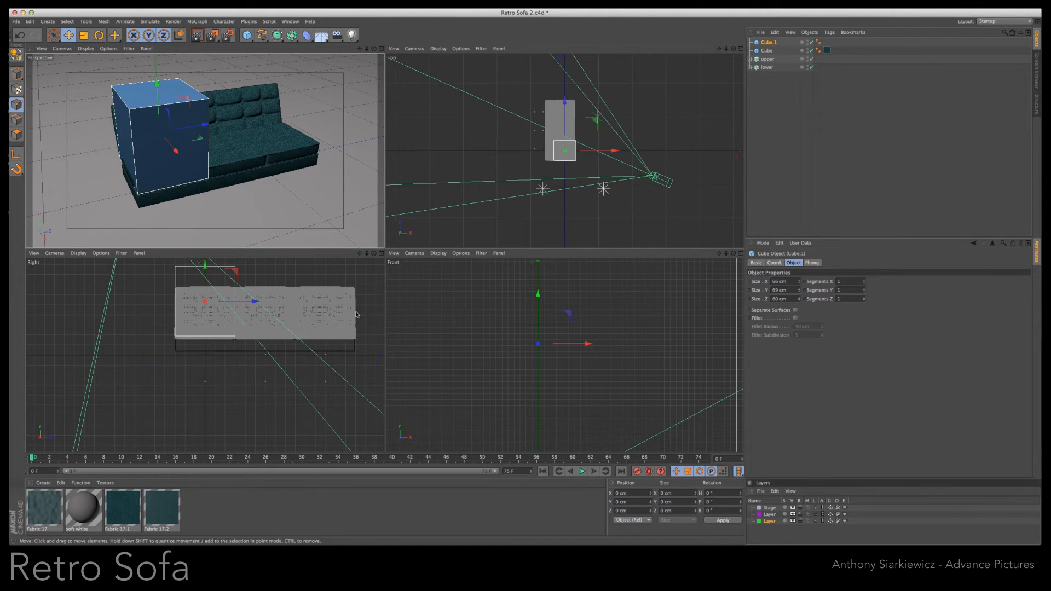
left_click_drag(203, 268, 203, 278)
left_click_drag(203, 281, 203, 283)
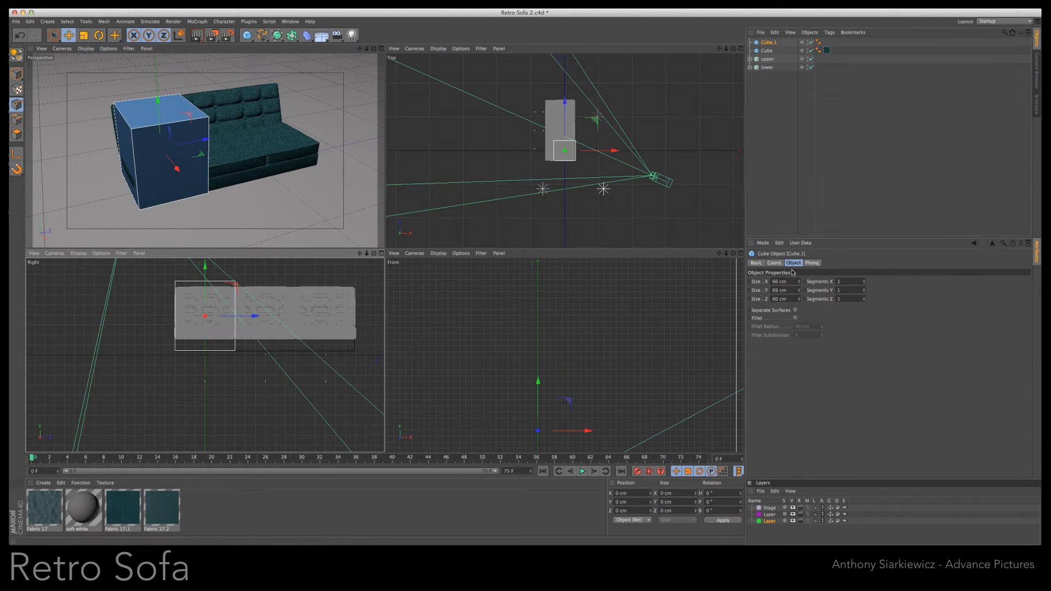
left_click_drag(800, 284, 800, 291)
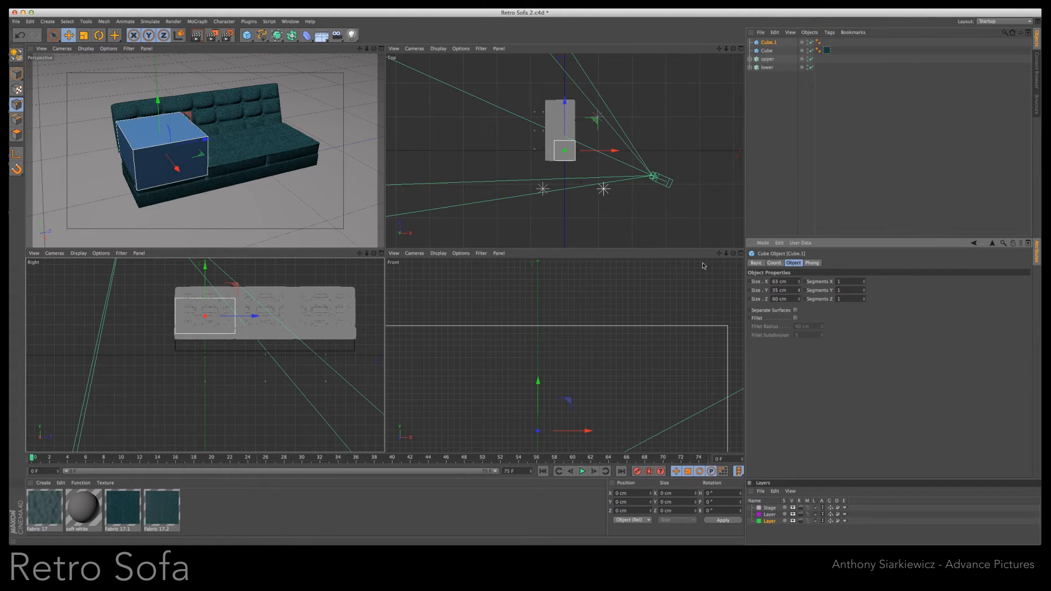
left_click_drag(205, 267, 205, 284)
left_click_drag(799, 291, 800, 288)
left_click_drag(206, 282, 206, 280)
left_click_drag(793, 298, 791, 299)
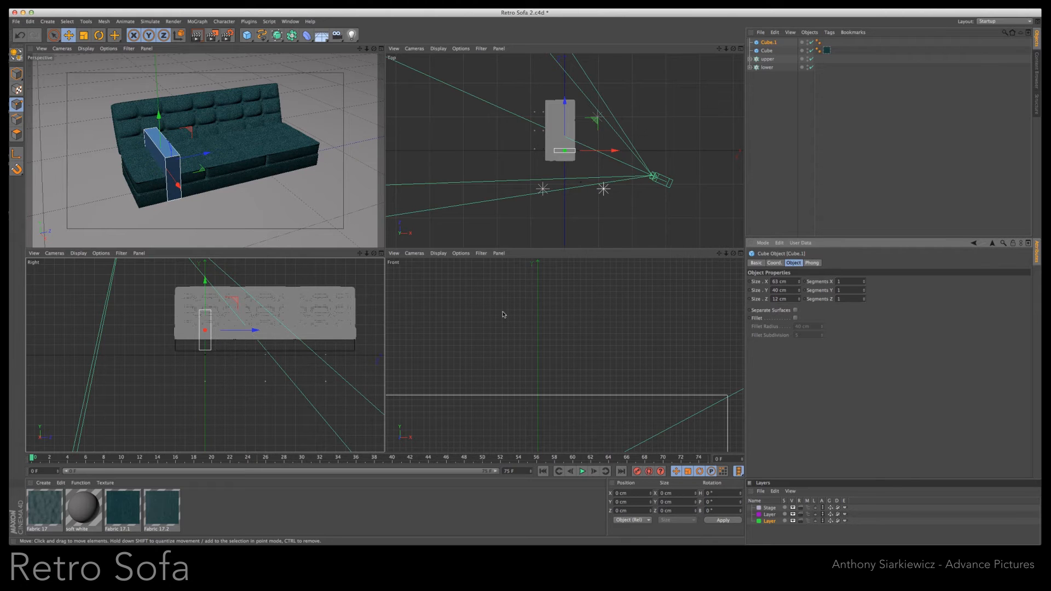
- Move the slab to the near end of the sofa as an armrest, lengthen it to 83 cm in X, and align its front with the seat
left_click_drag(254, 332, 219, 334)
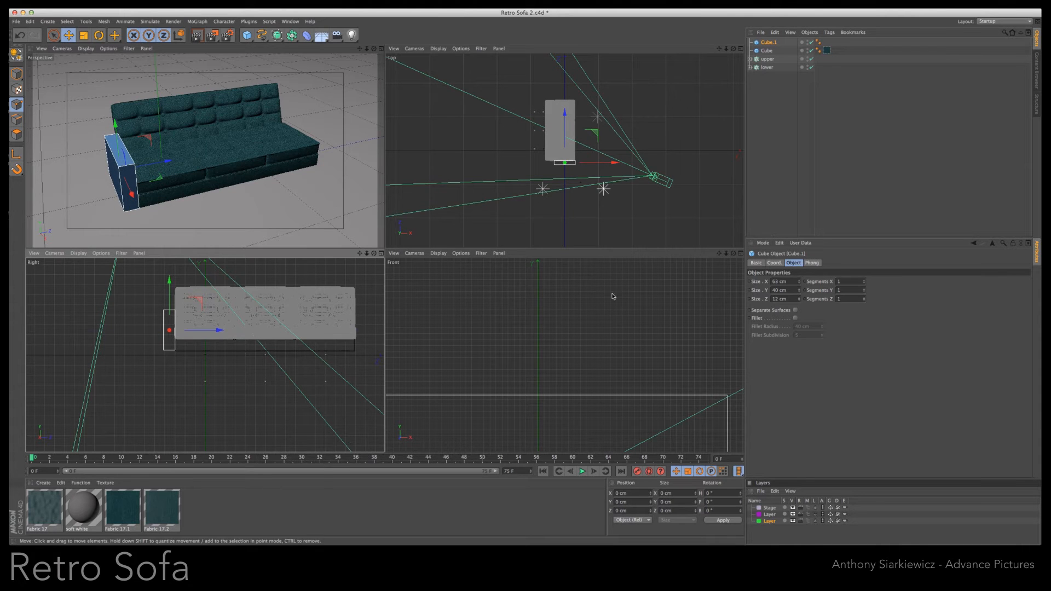
right_click_drag(518, 286, 523, 284, "alt")
left_click_drag(800, 284, 800, 273)
left_click_drag(605, 407, 584, 406)
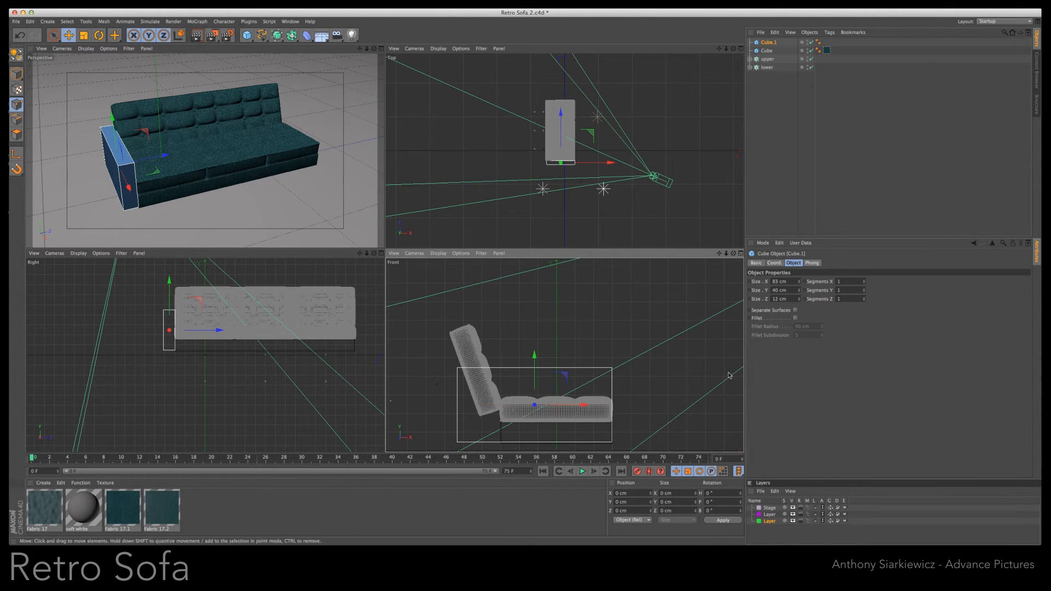
- Rotate the upper backrest closer to vertical and reposition it against the rear edge of the seat
left_click(765, 51)
left_click(766, 59)
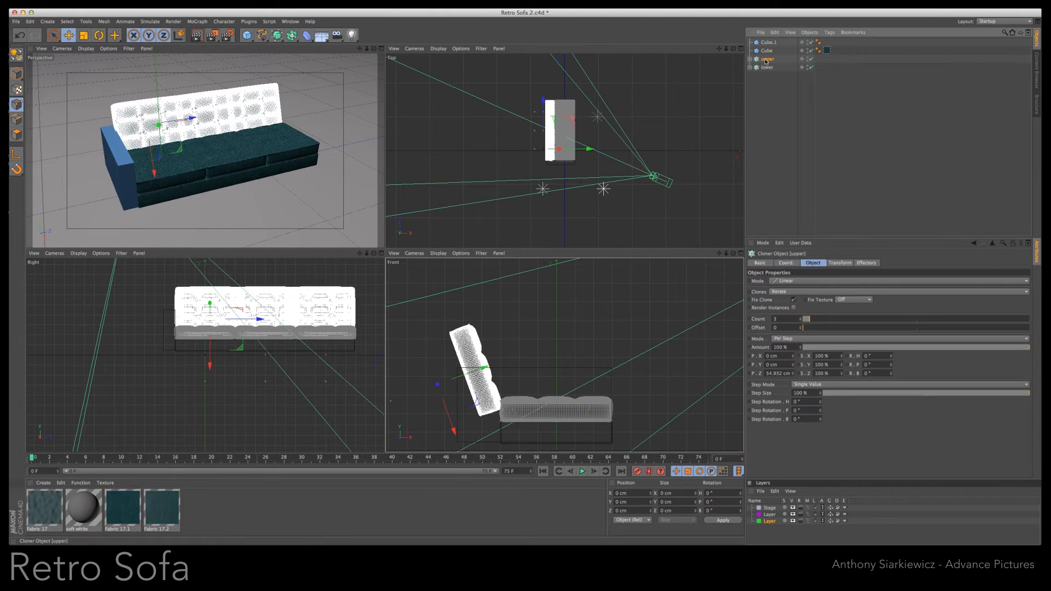
key("r")
left_click_drag(551, 352, 537, 377)
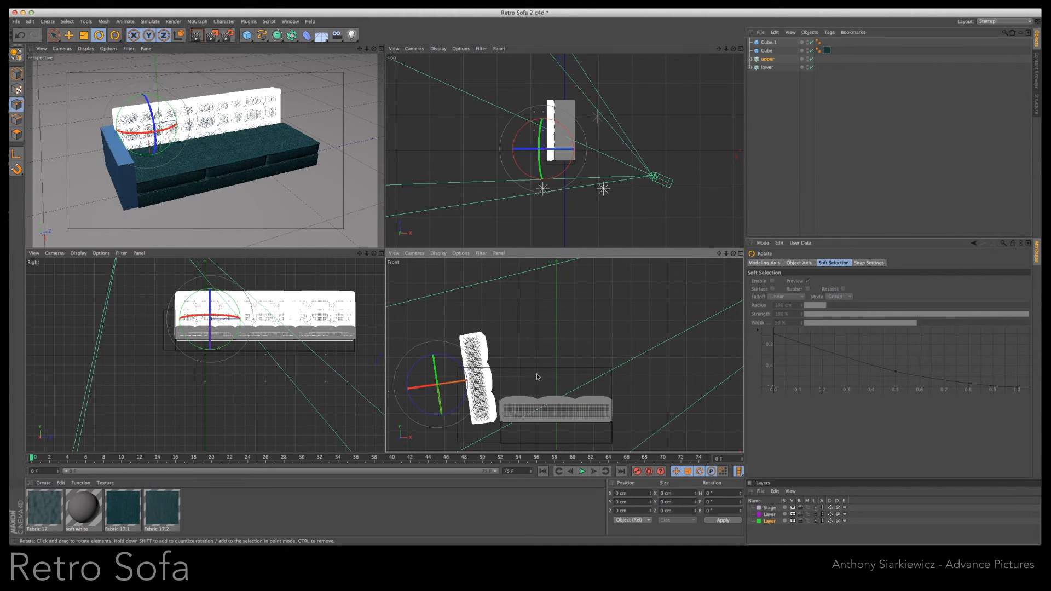
key("e")
left_click_drag(463, 382, 474, 390)
left_click_drag(455, 431, 455, 418)
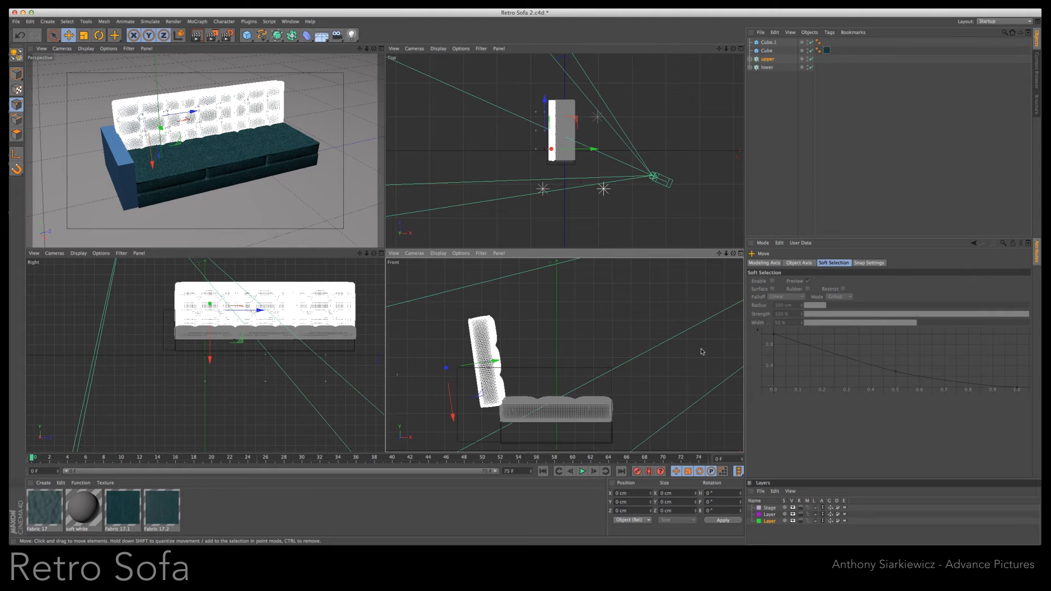
- Set the armrest cube's Y size to 43 cm and raise it to keep its bottom level with the base
left_click(768, 43)
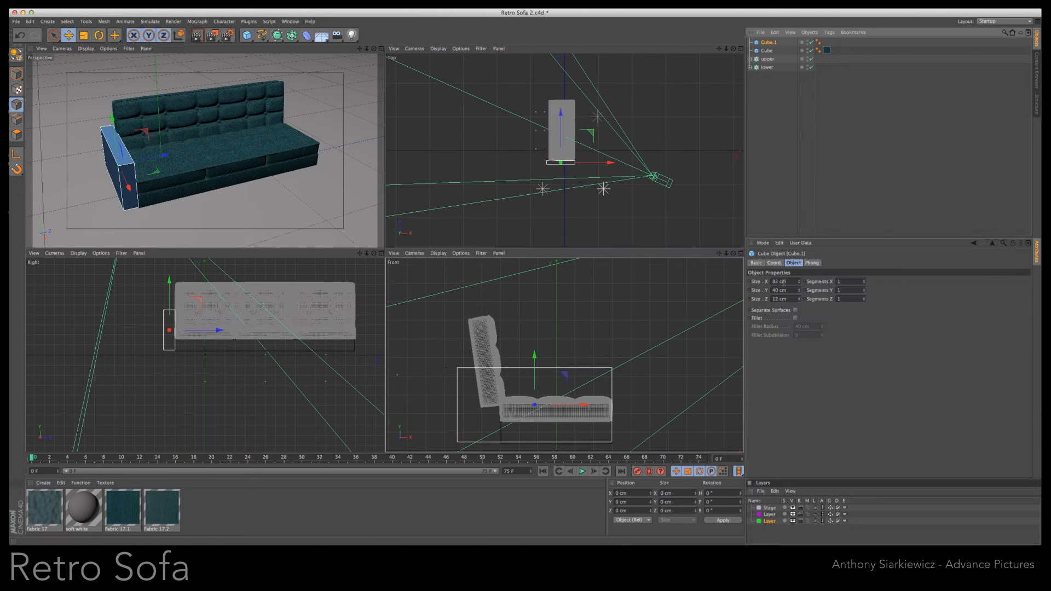
left_click_drag(800, 291, 800, 289)
left_click_drag(535, 355, 535, 354)
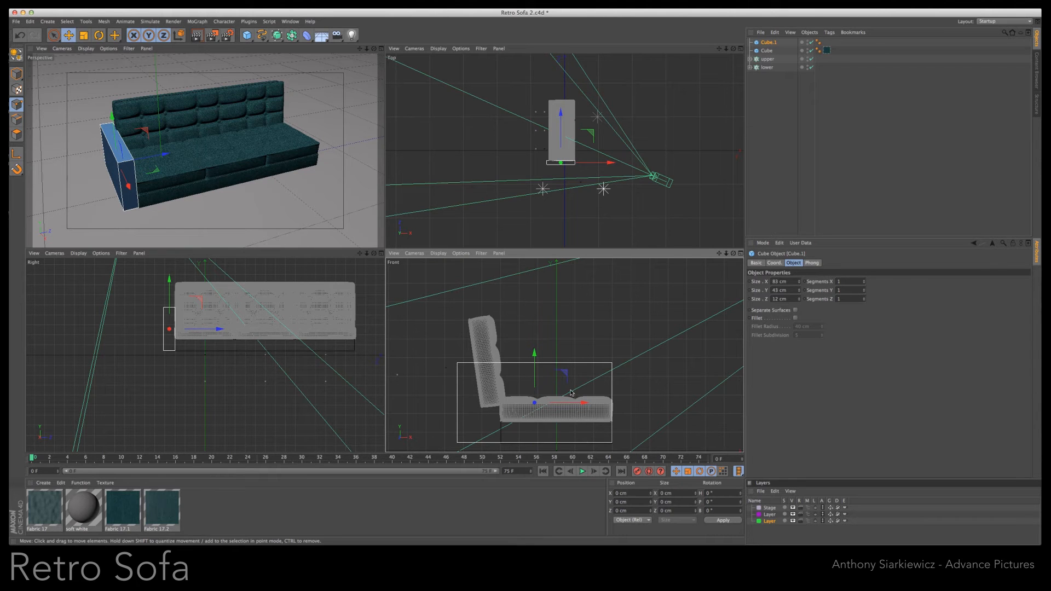
- Rename the armrest cube as Side and the cube under the seat as Base, and select the armrest
left_click(382, 48)
left_click_drag(731, 51, 622, 101)
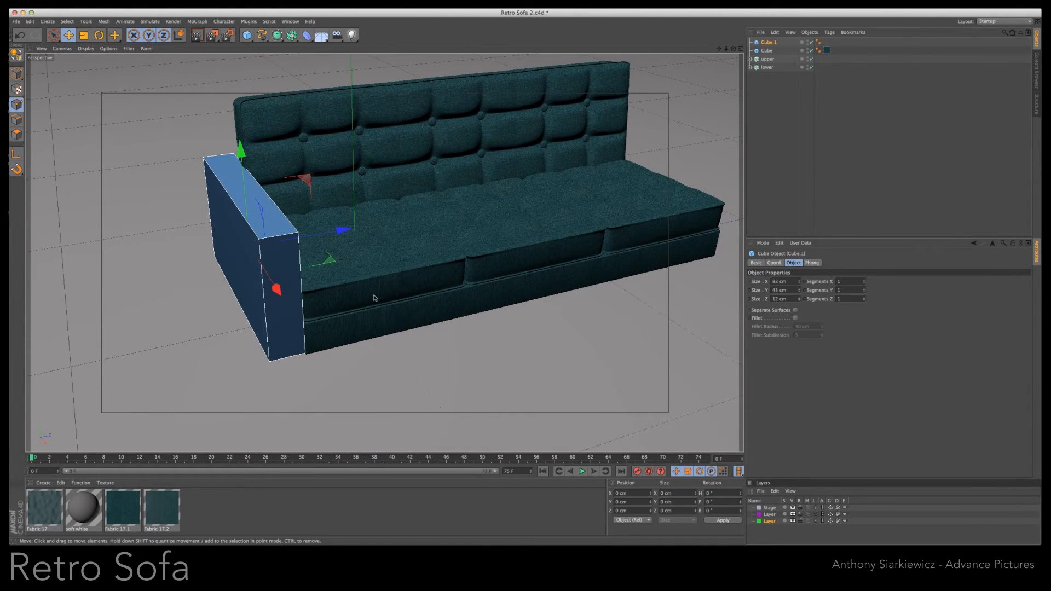
left_click_drag(733, 49, 771, 13)
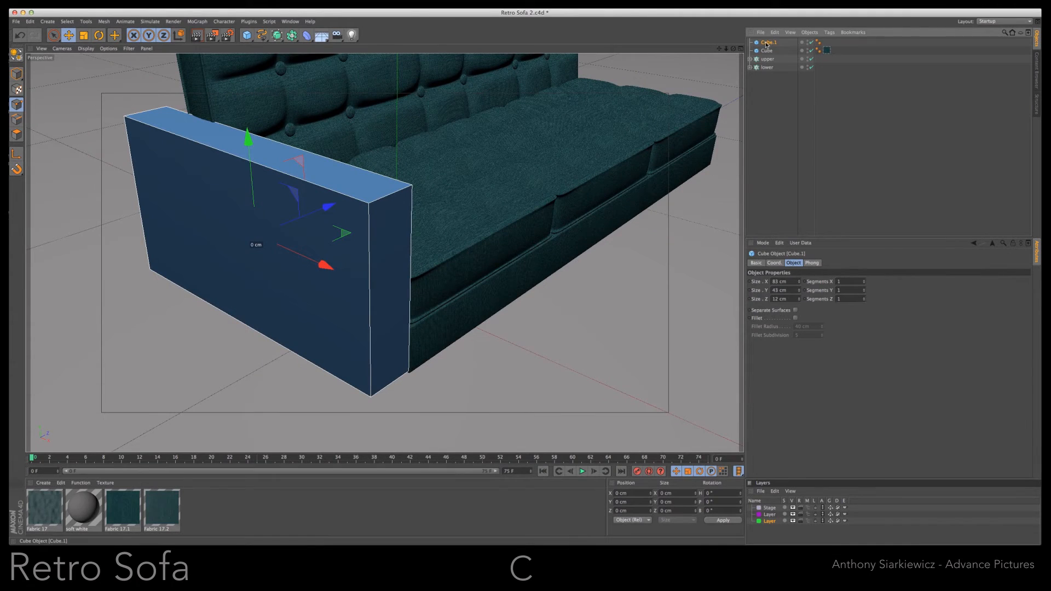
double_click(768, 43)
left_click(776, 82)
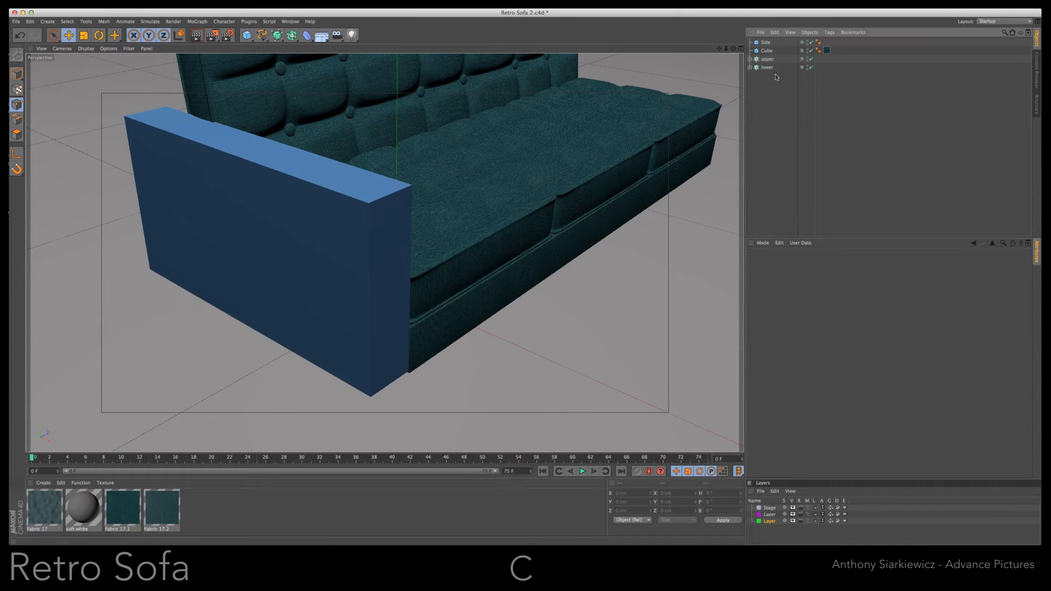
double_click(767, 51)
left_click(767, 86)
left_click(303, 239)
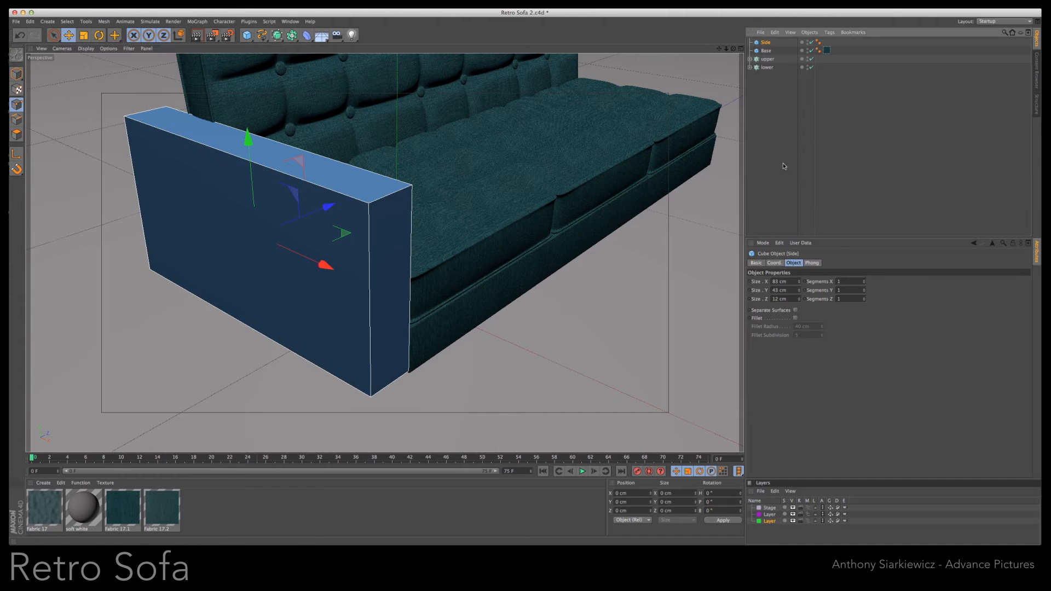
- Make the armrest cube editable and add loop cuts around it close to both edges of its thickness
key("c")
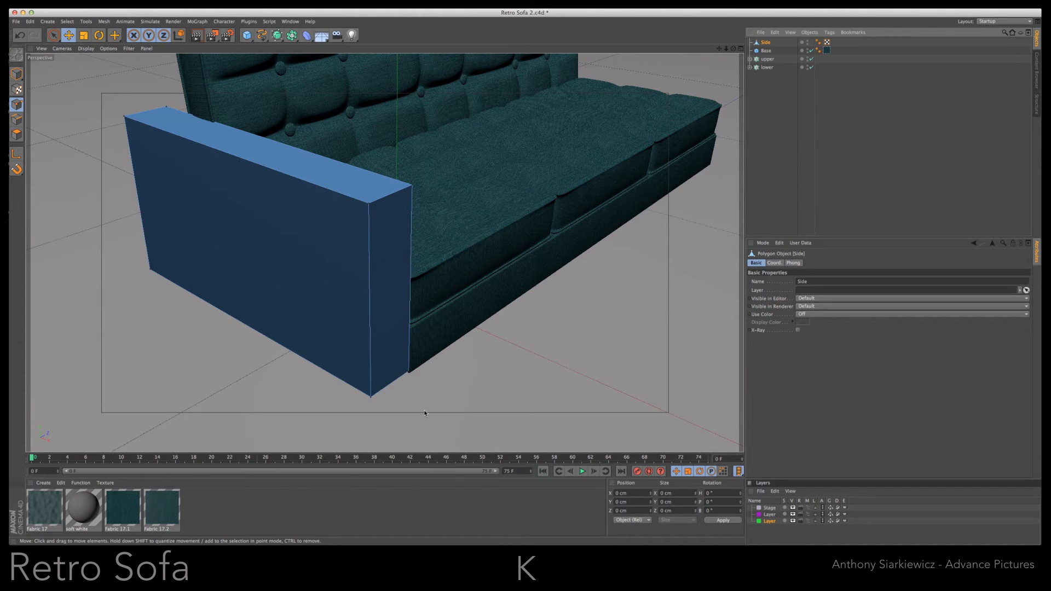
key("k")
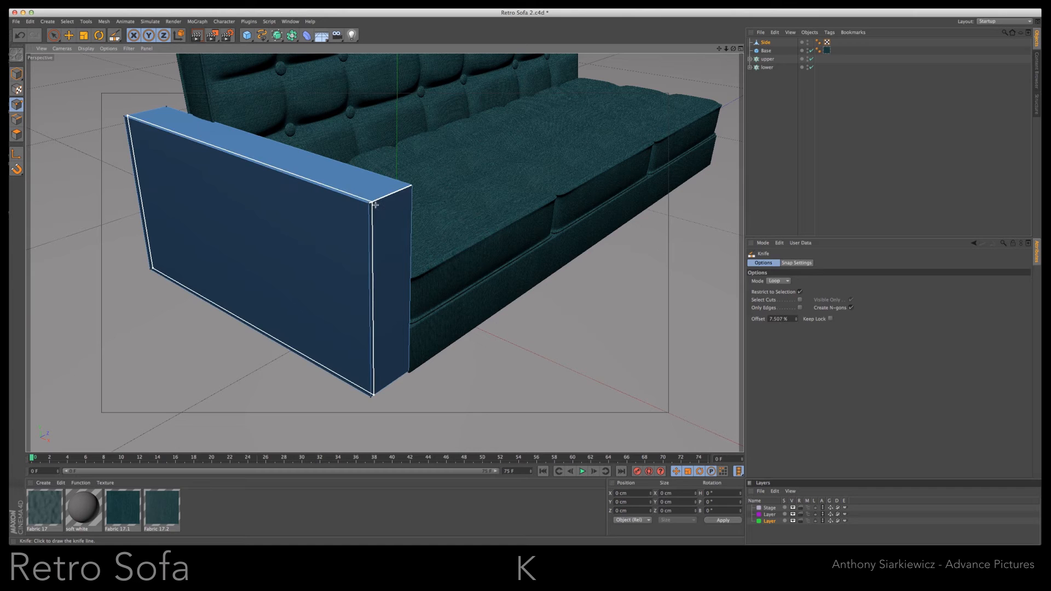
left_click(374, 205)
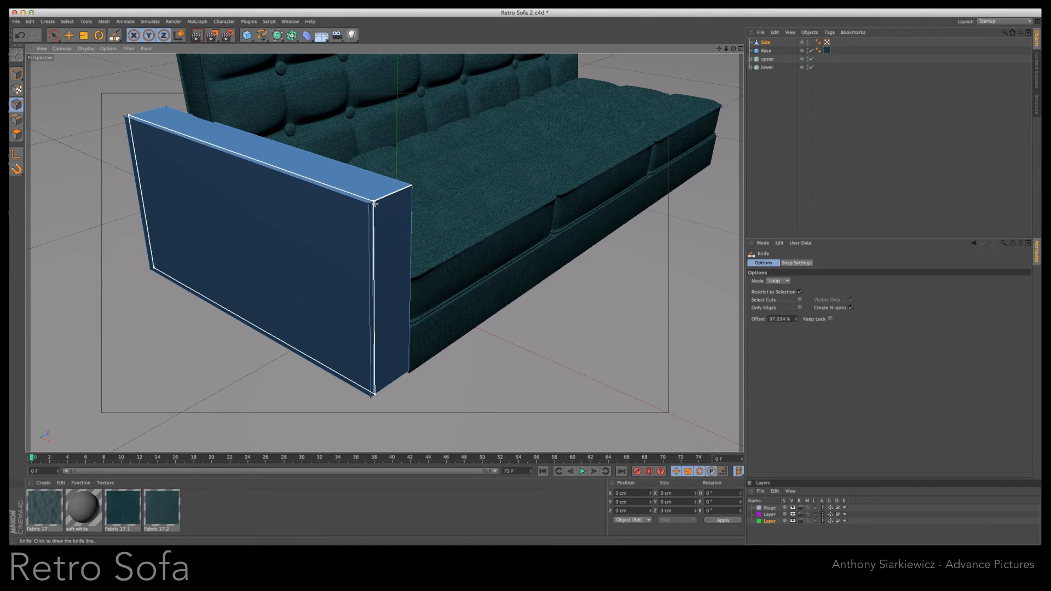
left_click(408, 190)
scroll(521, 286, "up", 3)
left_click_drag(521, 286, 521, 286)
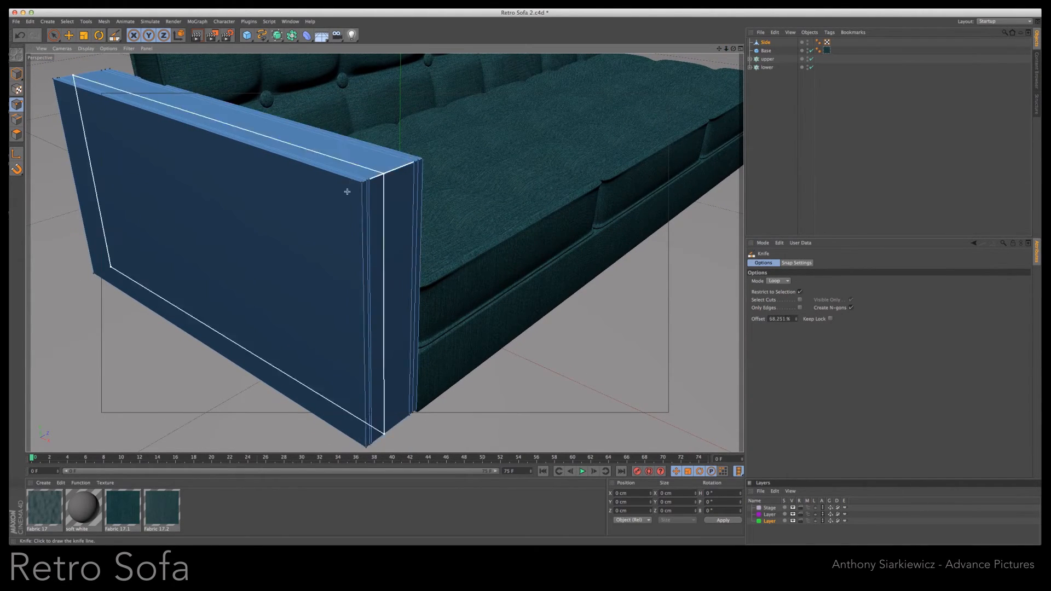
- Select the armrest's large outer side polygon and inset it slightly with Extrude Inner
left_click(16, 134)
key("space")
left_click(164, 188)
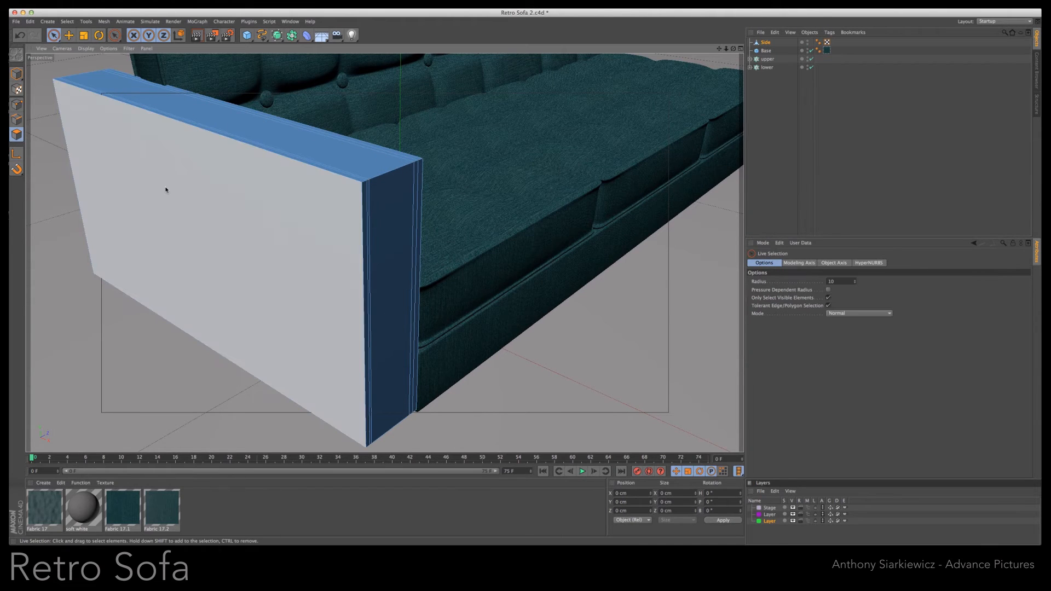
right_click(166, 188)
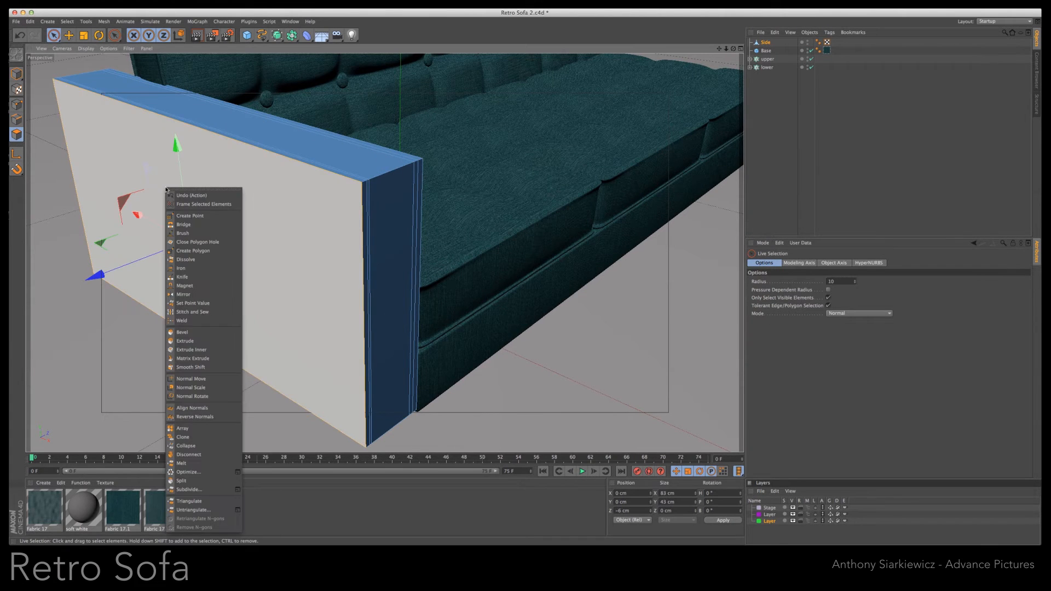
left_click(184, 351)
left_click_drag(519, 285, 519, 285)
- Extrude the inset side polygon by -0.22 cm and bevel it with an extrusion and inner offset of 0.587 cm
right_click(293, 250)
left_click(316, 376)
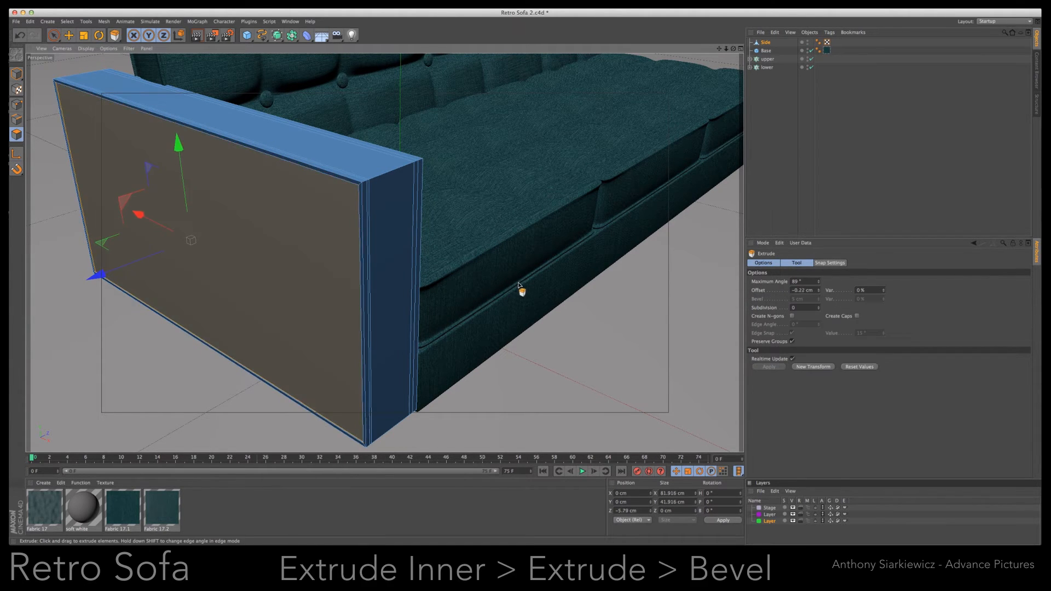
right_click(312, 283)
left_click(335, 374)
left_click_drag(519, 284, 519, 284)
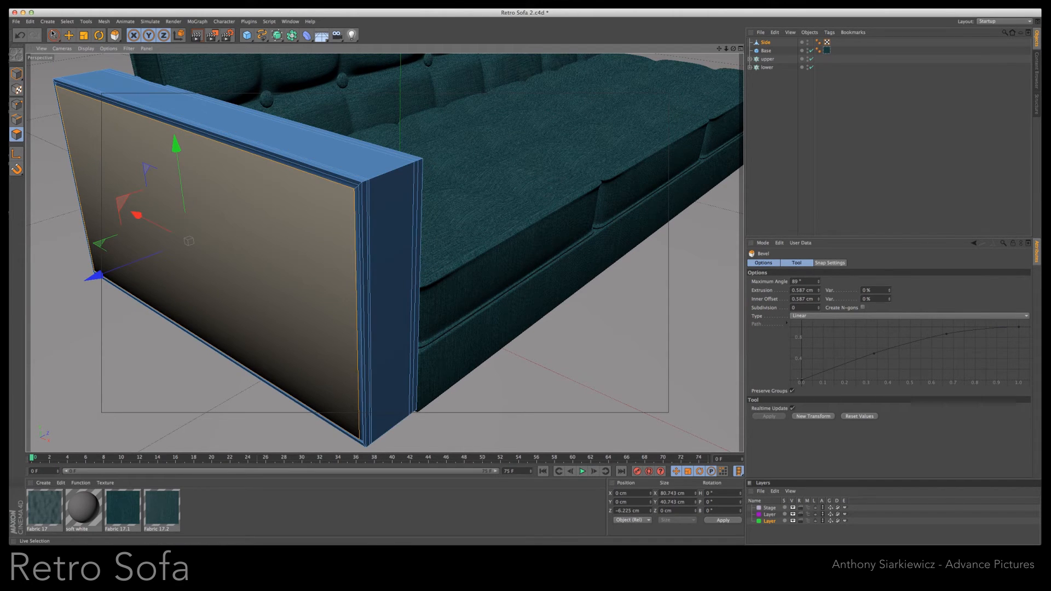
- Loop-select the wide strip of polygons running around the armrest's thickness and scale it slightly inward
key("space")
left_click(399, 204)
left_click(68, 22)
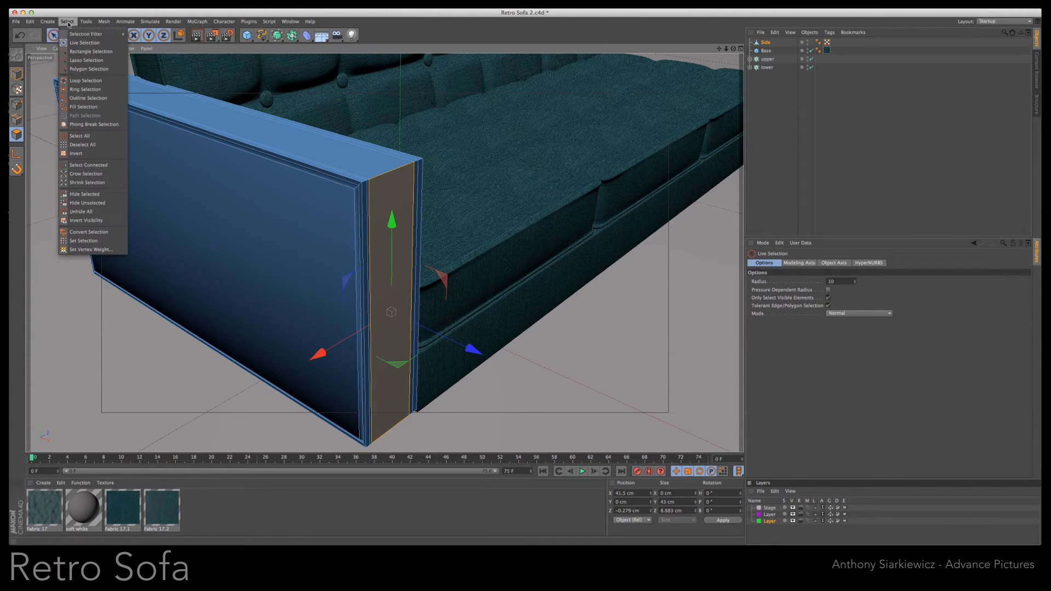
left_click(84, 81)
left_click(385, 188)
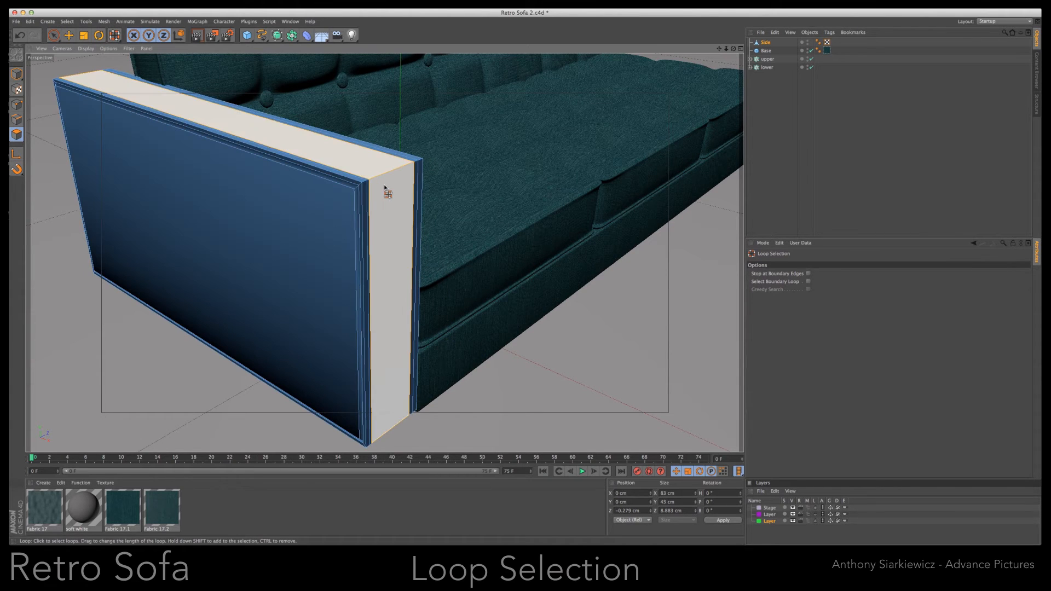
key("e")
key("t")
left_click_drag(394, 196, 391, 201)
left_click(391, 201)
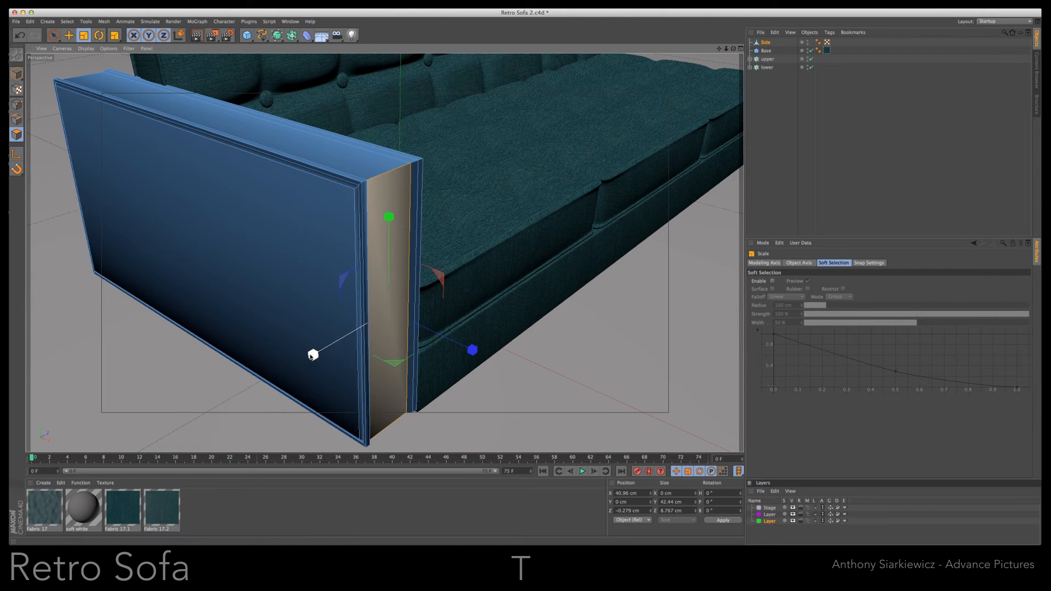
- Loop-select the wide strip around the armrest again, widen it to about 8.9 cm in Z, and clear the selection
left_click(358, 293)
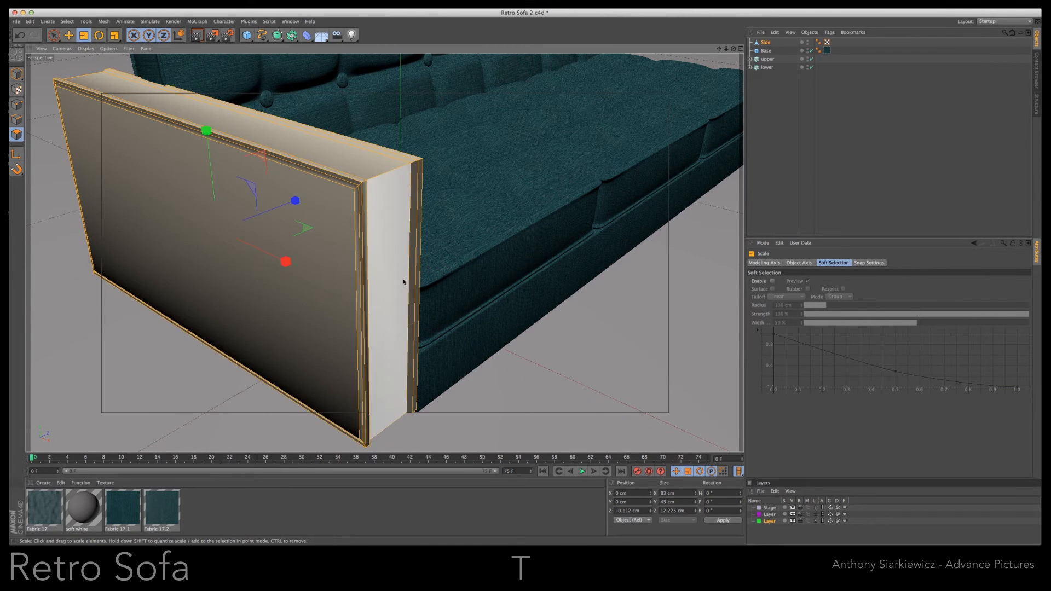
left_click(67, 21)
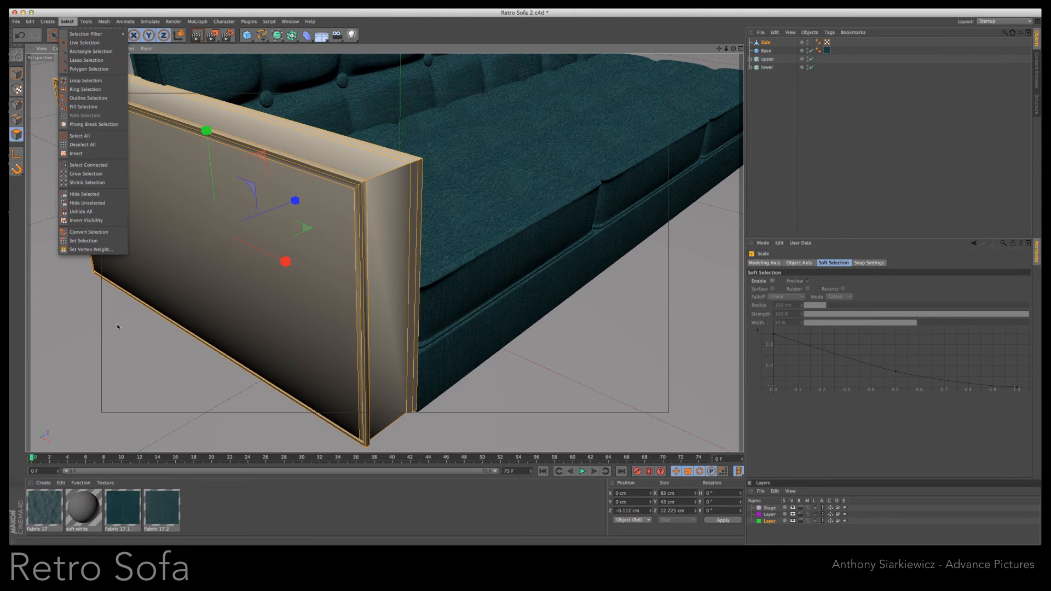
left_click(102, 348)
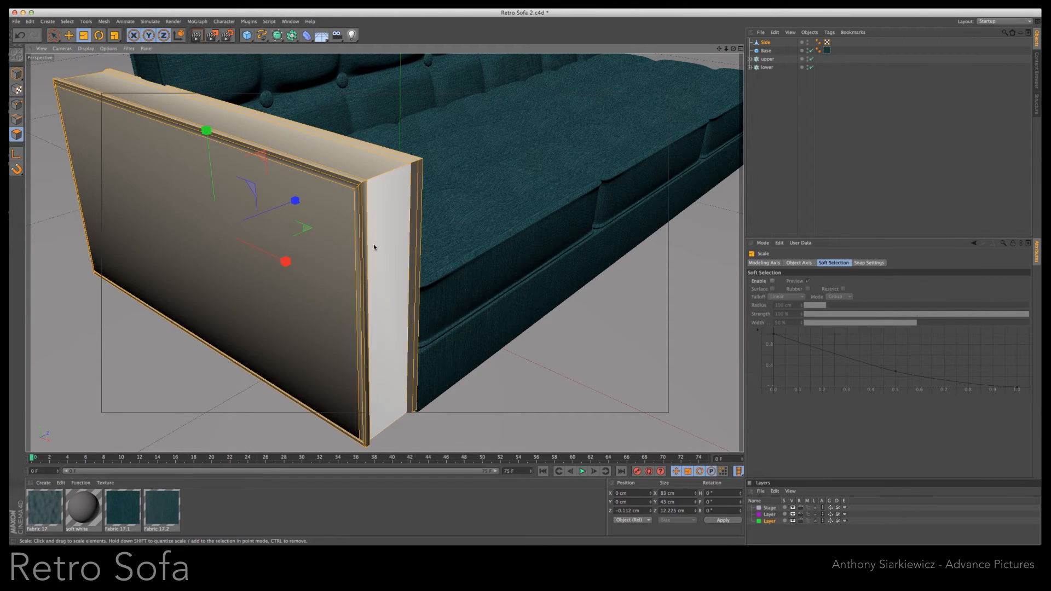
left_click(17, 74)
left_click(16, 134)
left_click(401, 208)
left_click(67, 22)
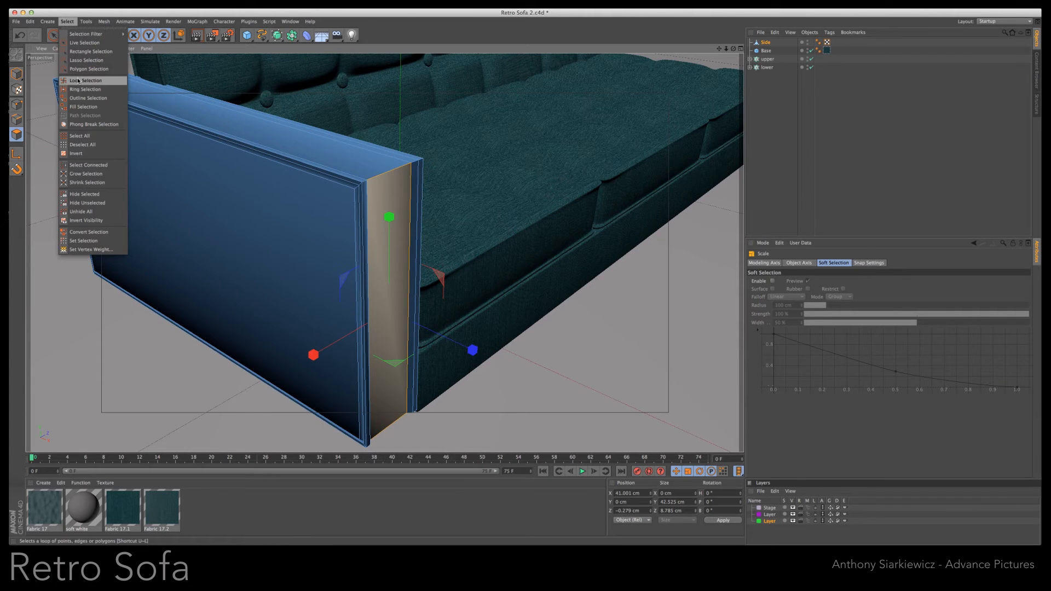
left_click(83, 79)
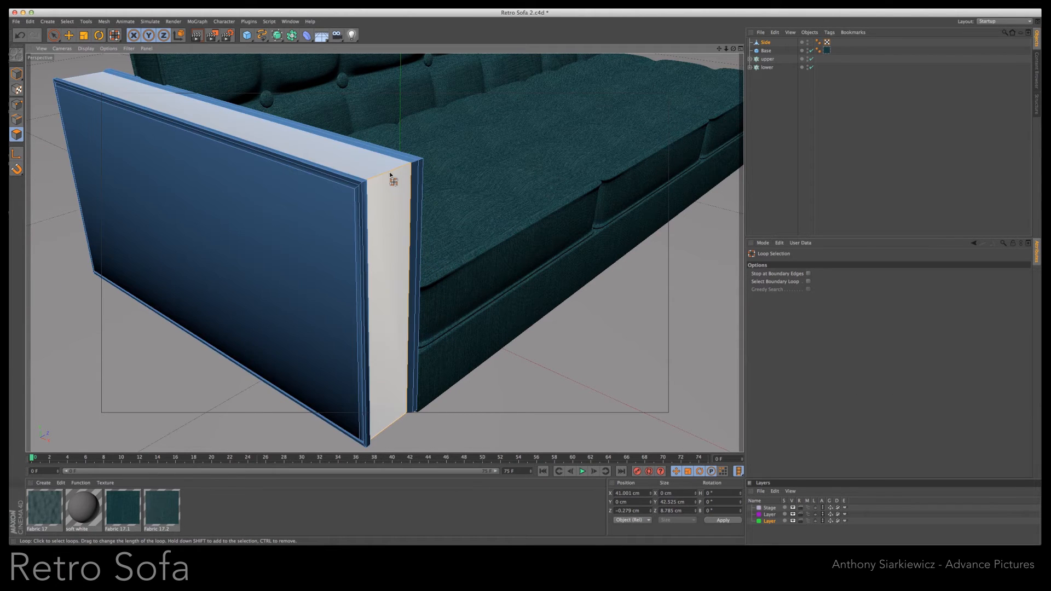
key("t")
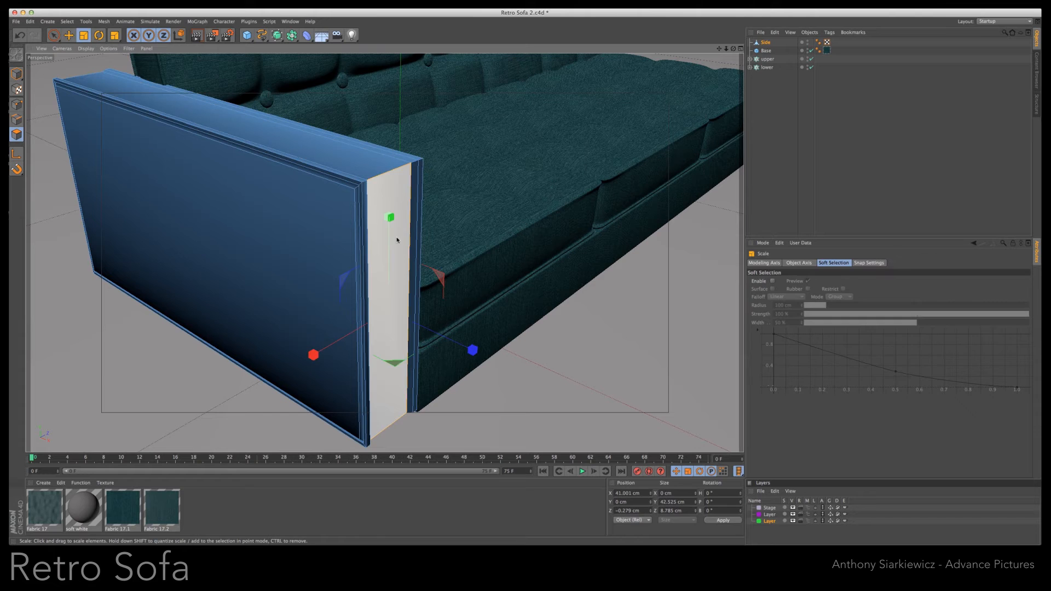
mouse_move(312, 357)
left_mouse_down()
mouse_move(321, 351)
mouse_move(305, 358)
left_mouse_up()
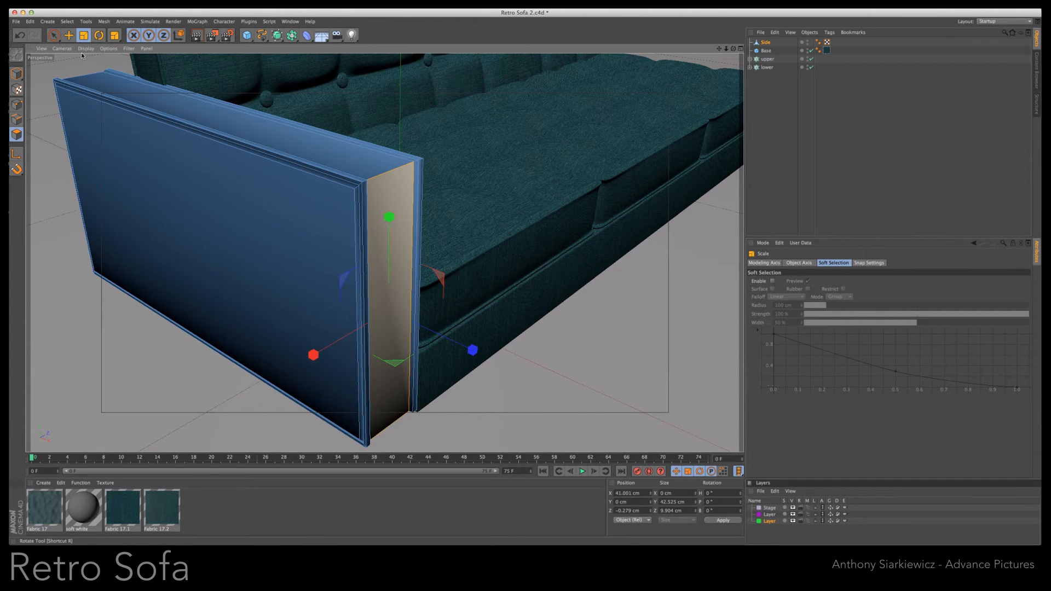
left_click(519, 420)
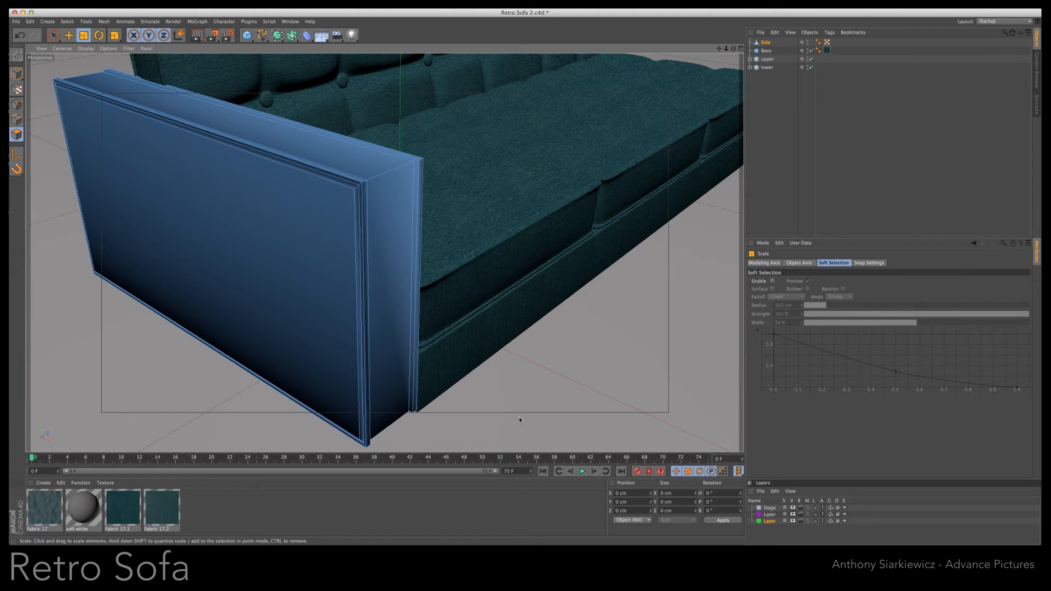
- Subdivide the armrest with a lengthwise loop cut in the strip, four vertical loops along its length, and horizontal loops across its height
key("k")
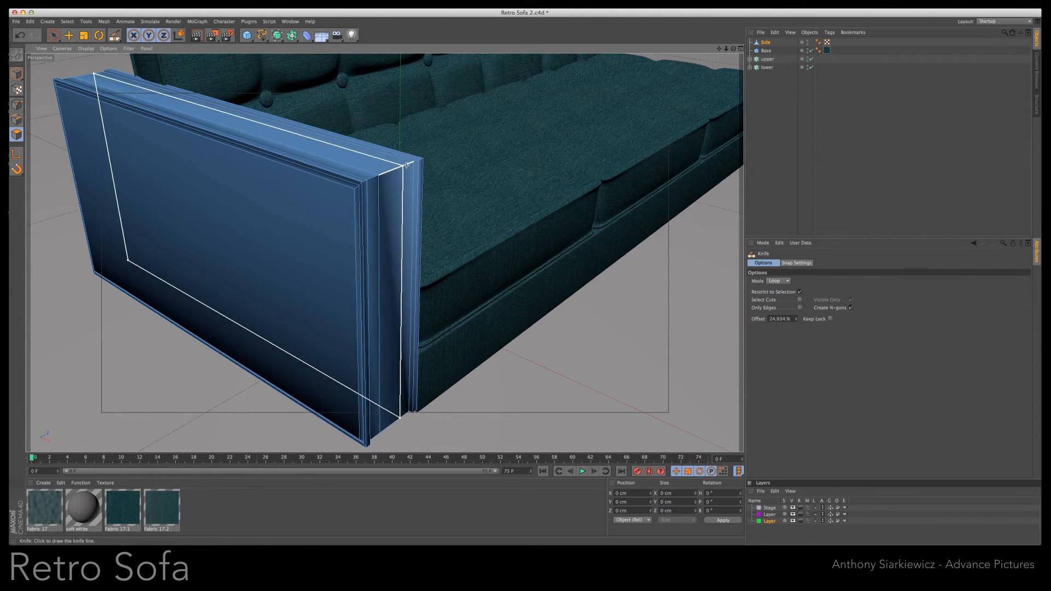
left_click(348, 148)
left_click(265, 123)
left_click(194, 102)
left_click(136, 84)
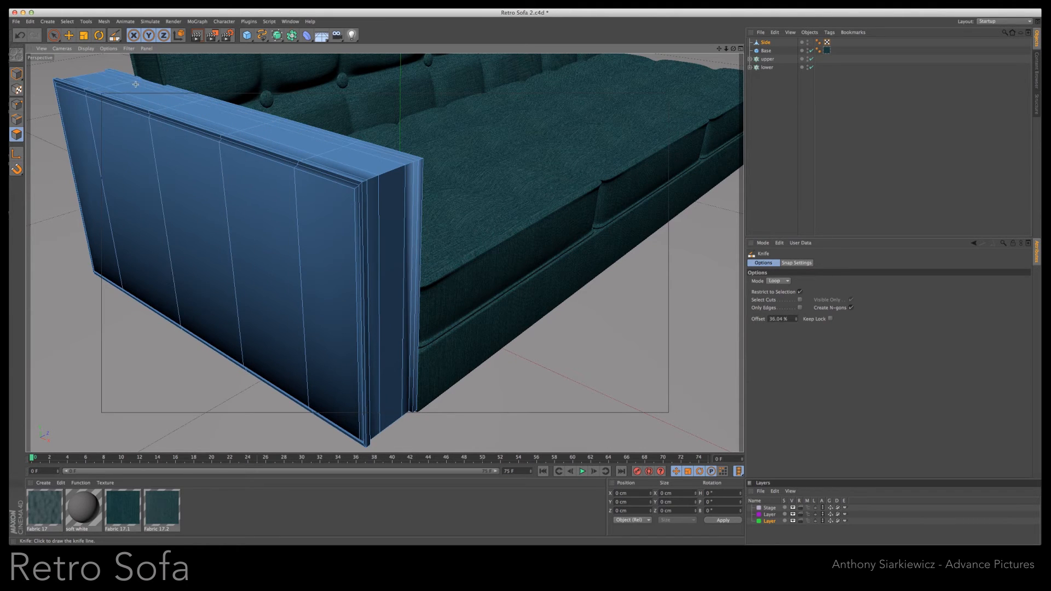
left_click(157, 169)
left_click(160, 249)
left_click(171, 291)
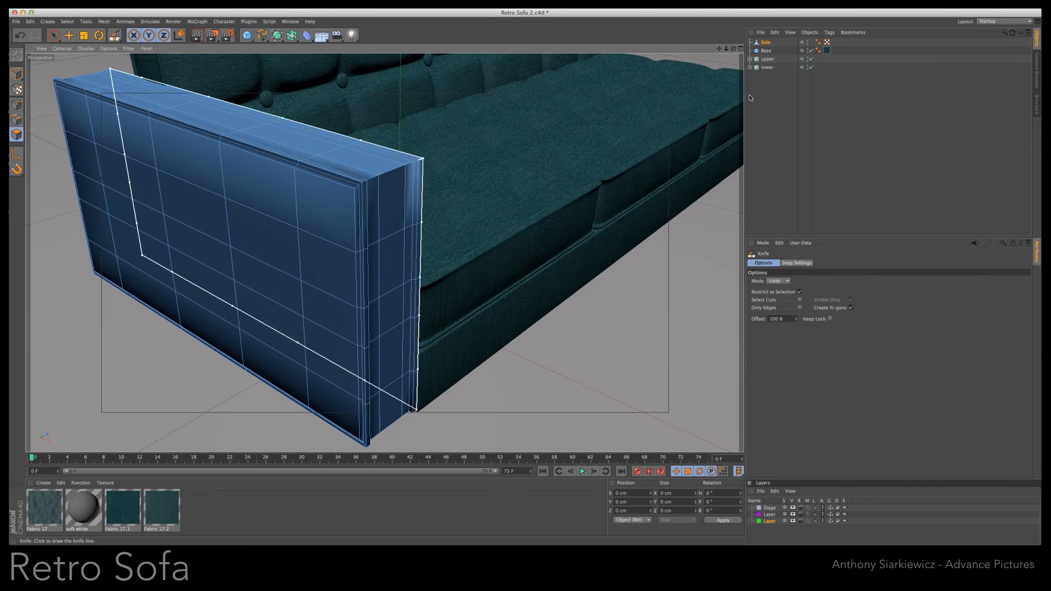
- Place the Side armrest under a new HyperNURBS object and render the view to check the smoothing
left_click(766, 42)
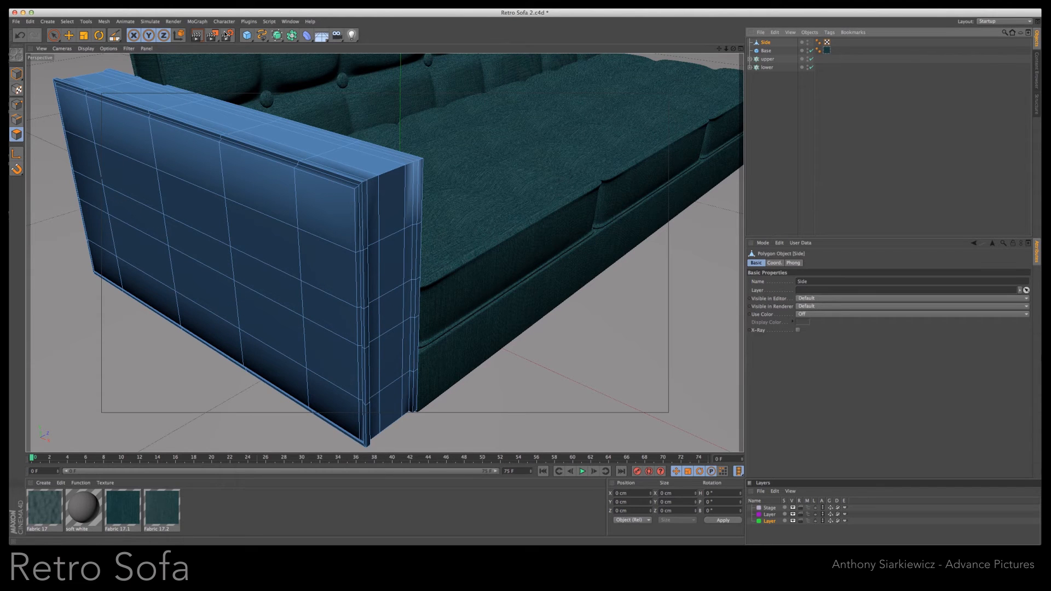
left_click(277, 35, "alt")
left_click_drag(767, 46, 769, 44)
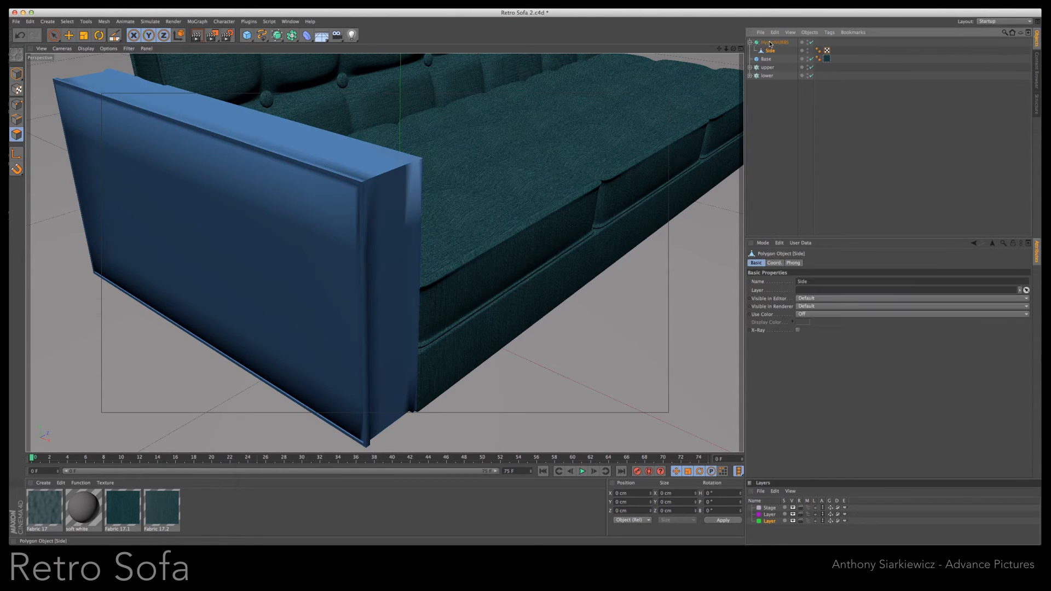
left_click(197, 37)
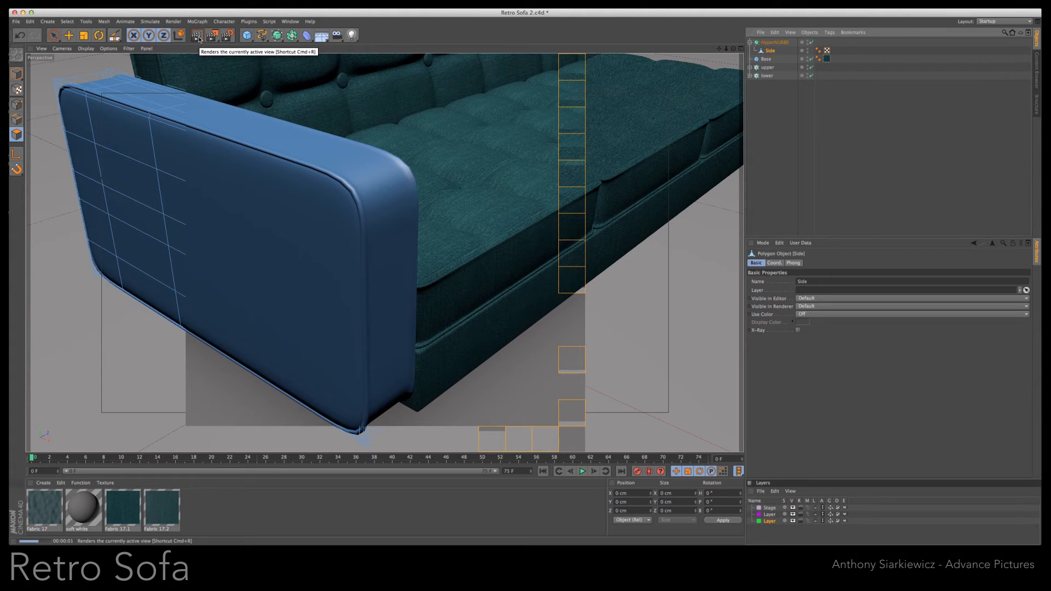
- Disable the armrest's HyperNURBS and add tight supporting loop cuts to the Side mesh near its outer edges
key("k")
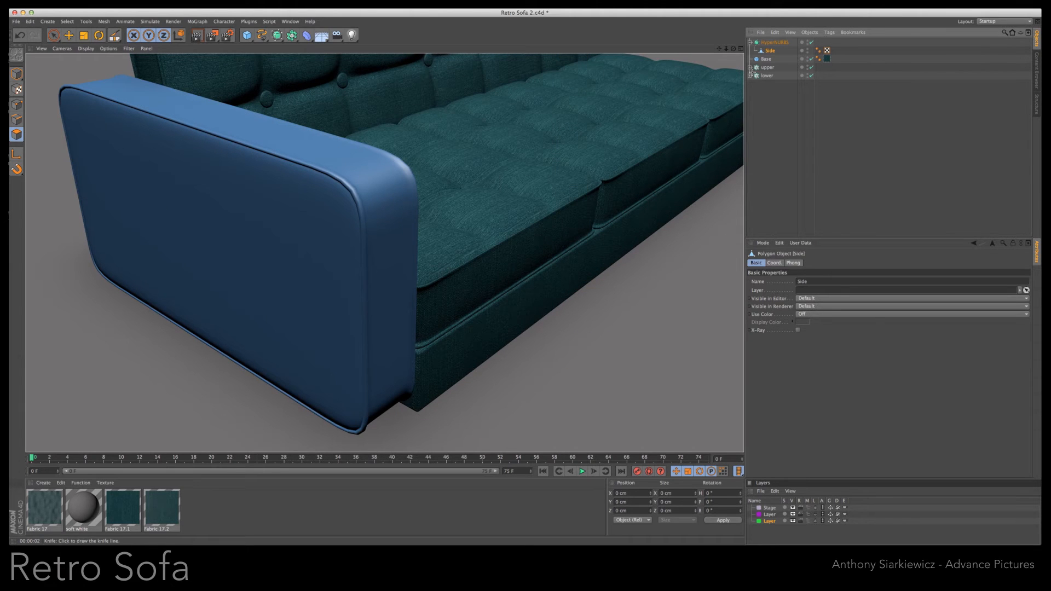
left_click(772, 43)
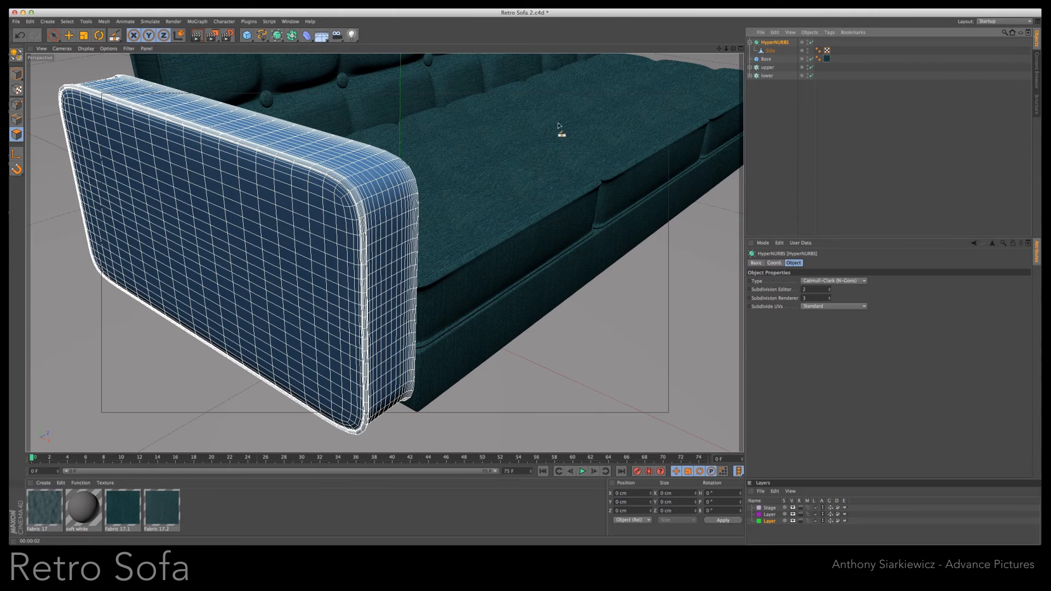
left_click(811, 43)
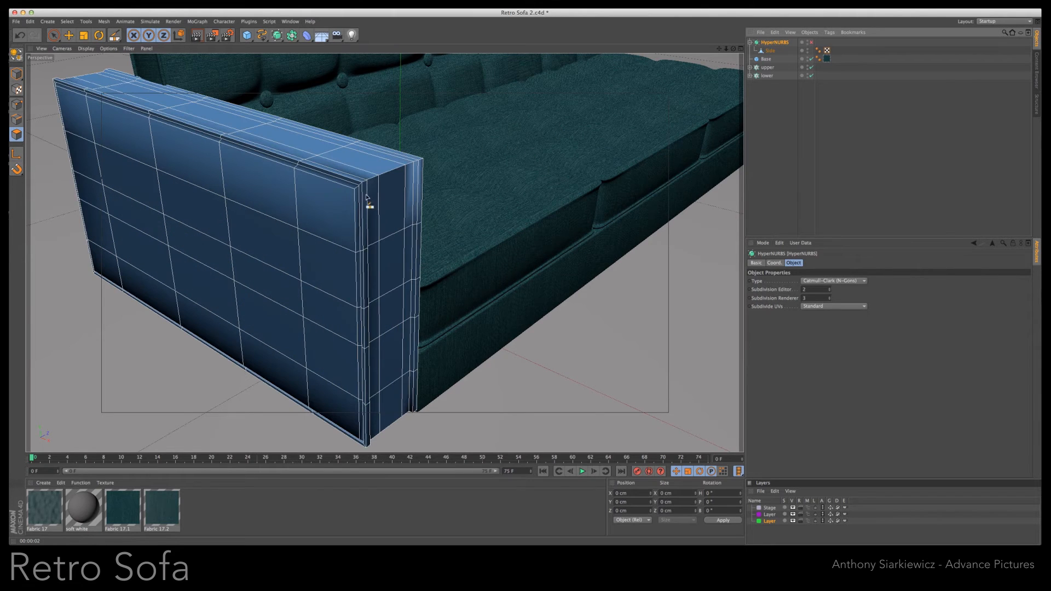
key("k")
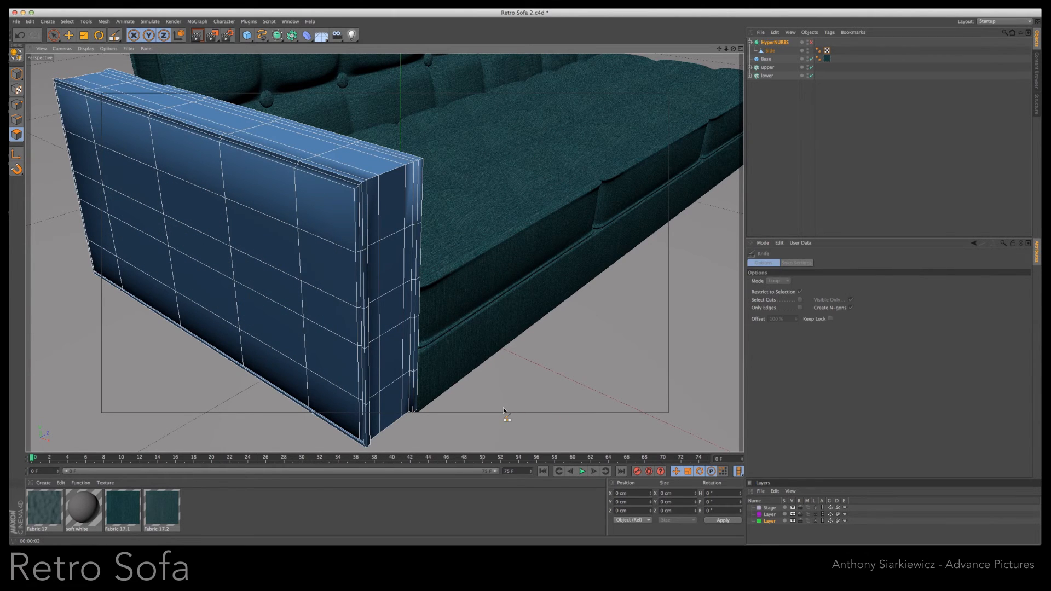
left_click(16, 104)
left_click(770, 51)
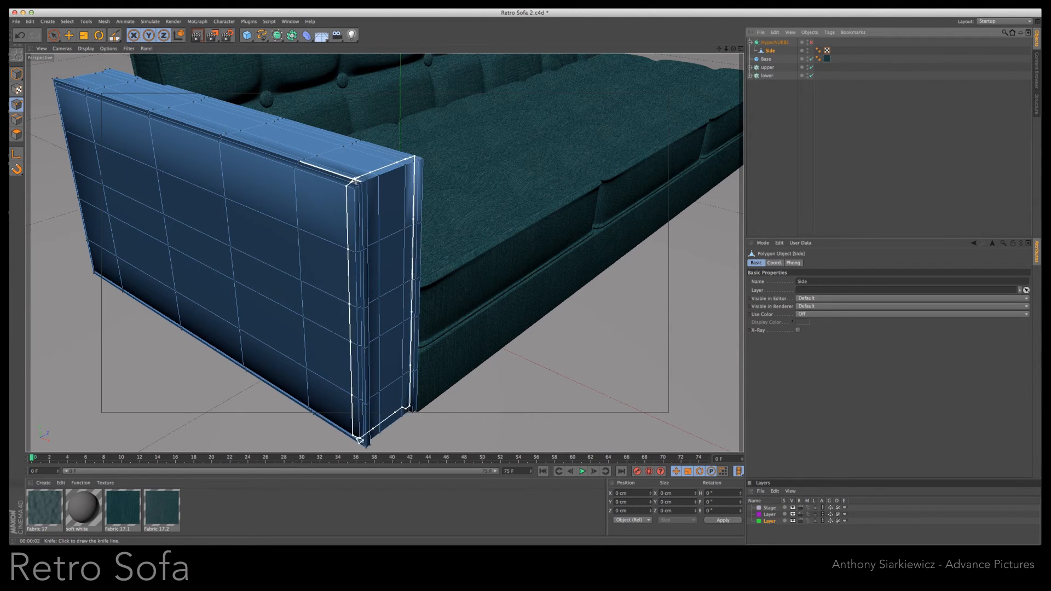
left_click(356, 182)
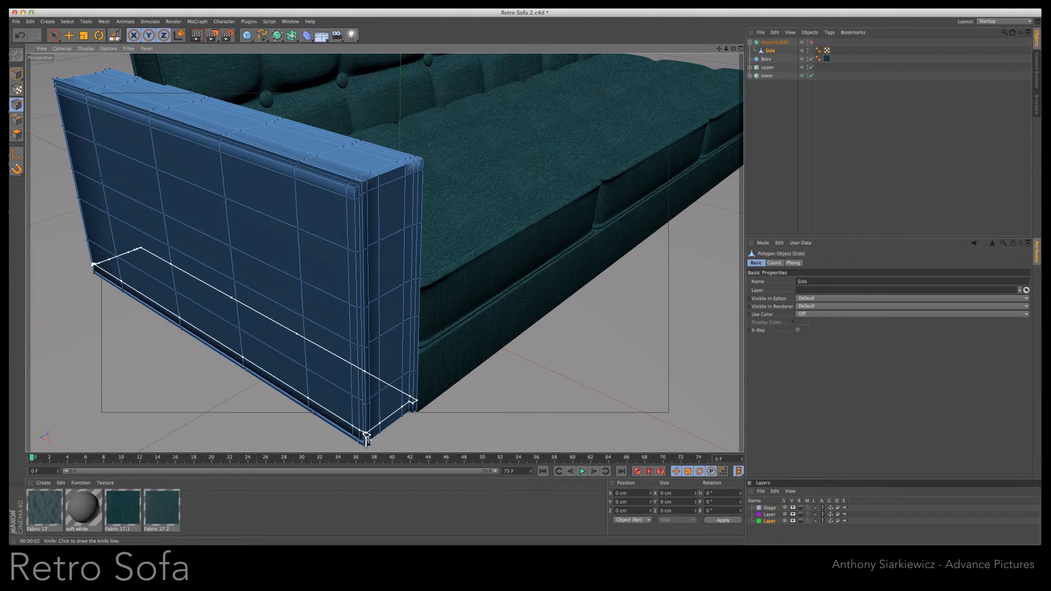
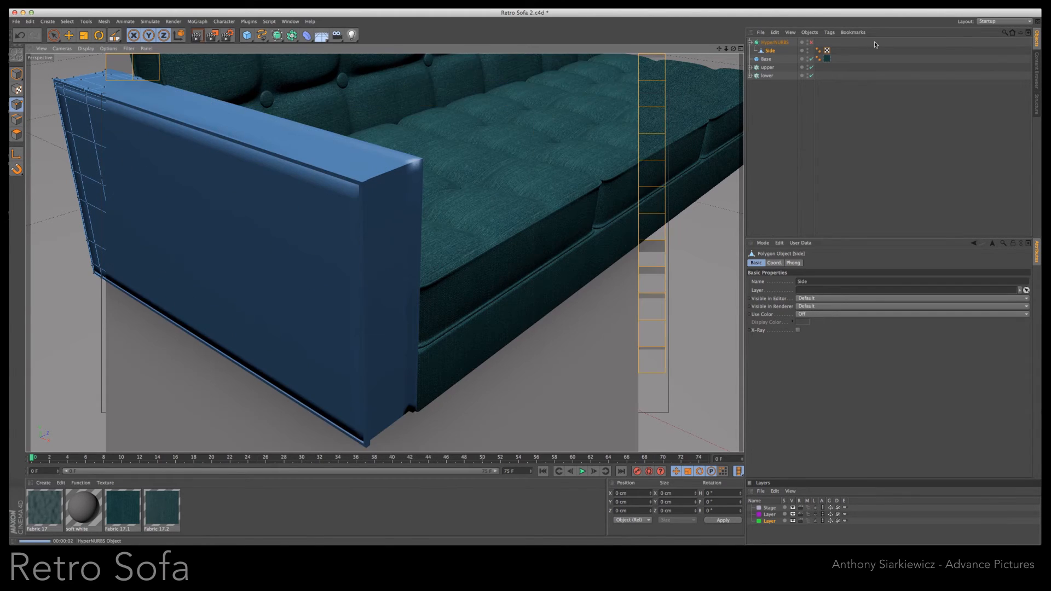
- Re-enable the armrest's HyperNURBS and render the view to check the supporting loops near its outer edges
left_click(811, 43)
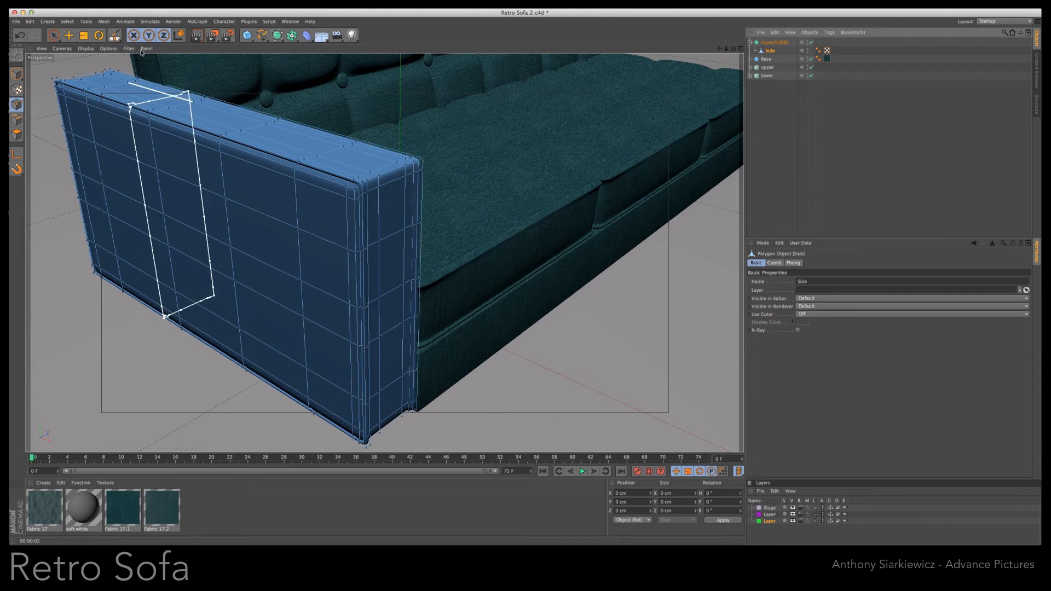
left_click(196, 35)
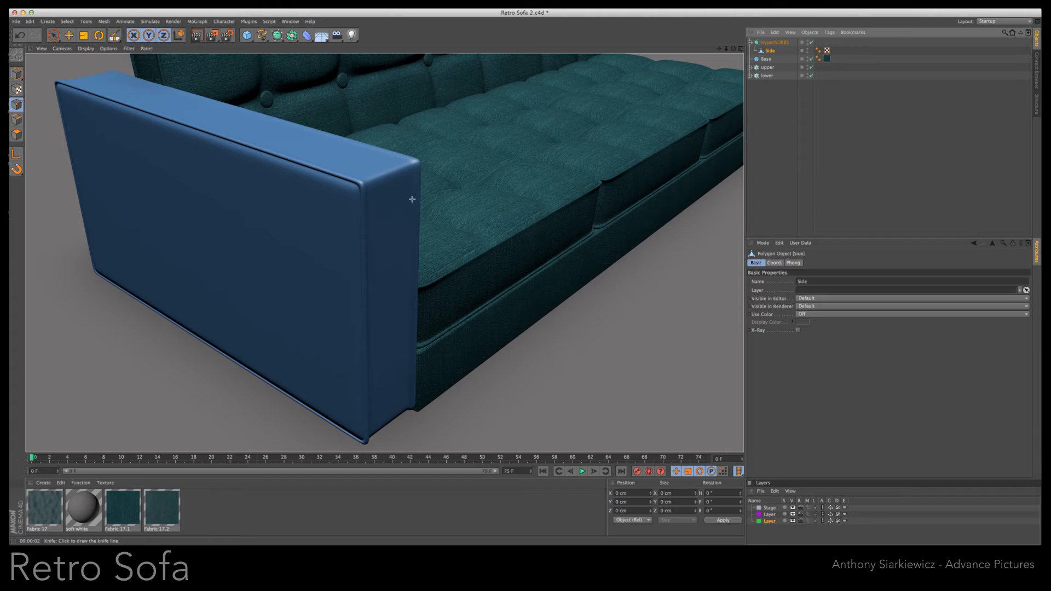
left_click_drag(501, 286, 485, 134, "alt")
- Loop-select the points along the armrest's inner edge, shrink the loop to about 81.3 cm, move it to Z about 4.75 cm, and render
left_click(67, 21)
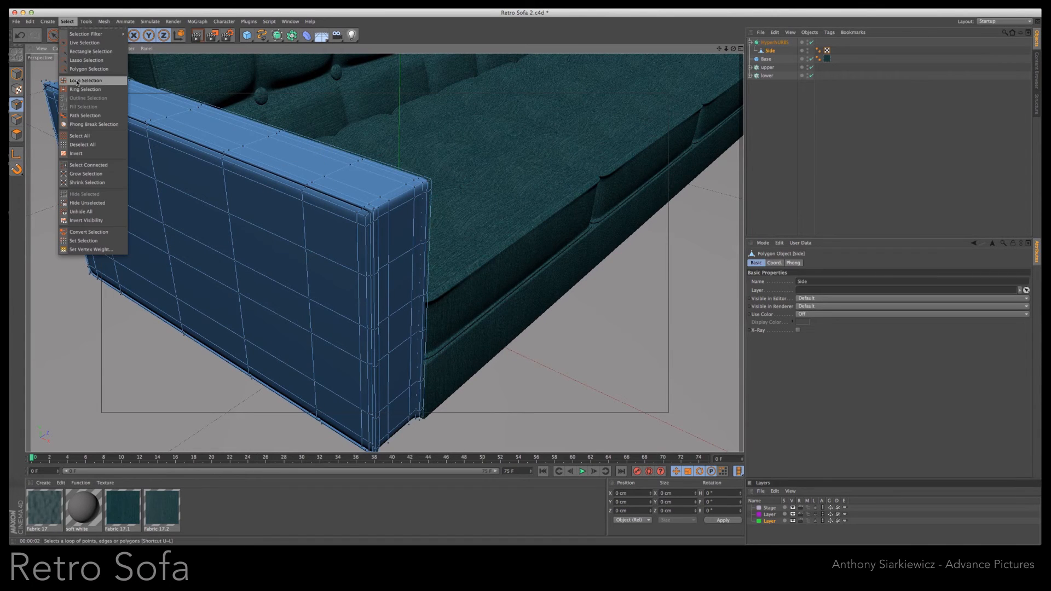
left_click(82, 81)
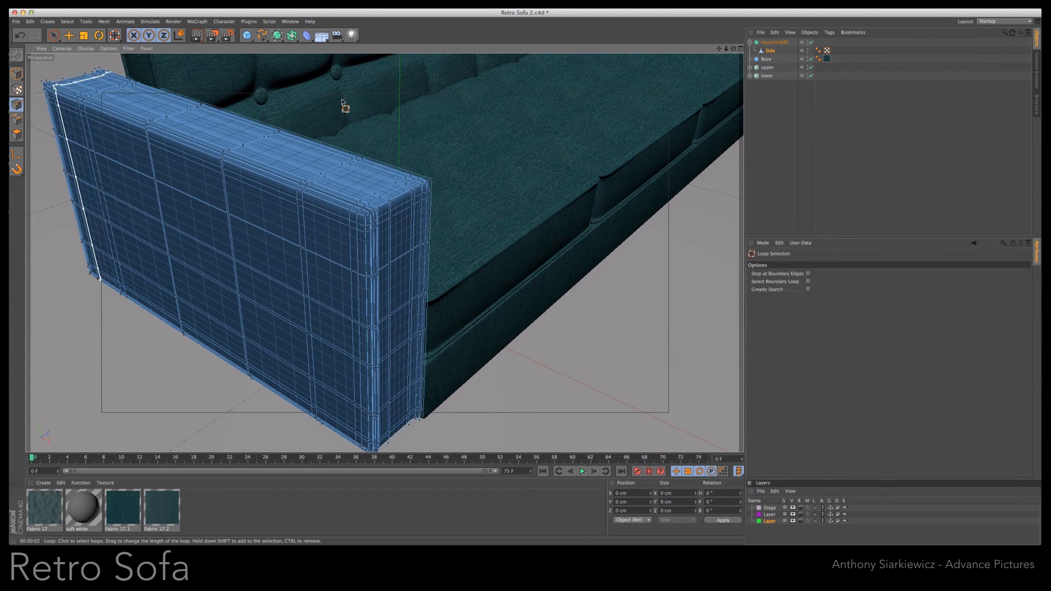
left_click(413, 181)
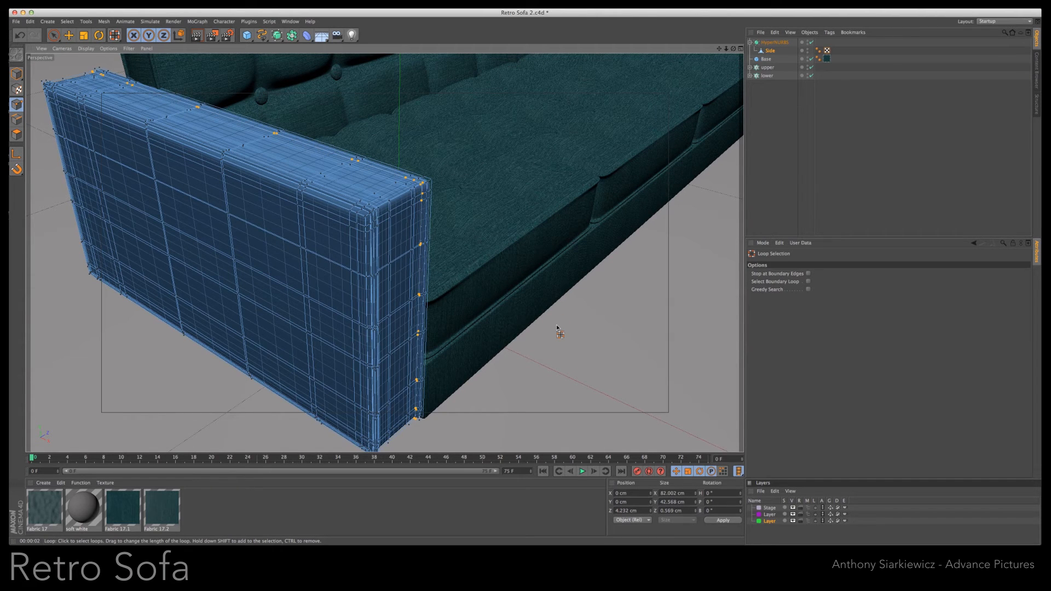
key("t")
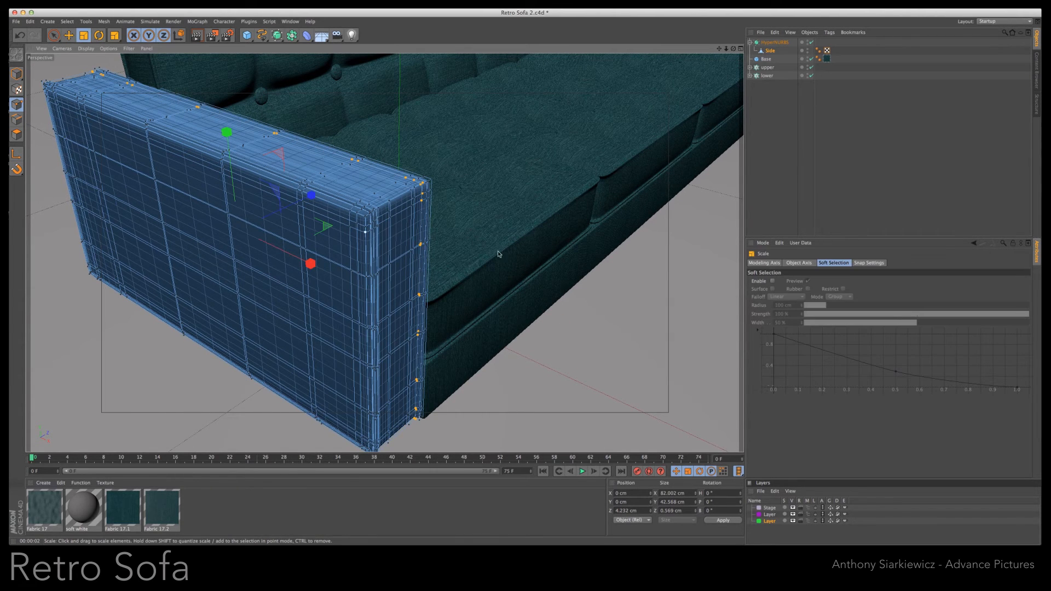
left_click_drag(598, 326, 594, 327)
key("e")
left_click_drag(305, 197, 308, 196)
left_click(195, 36)
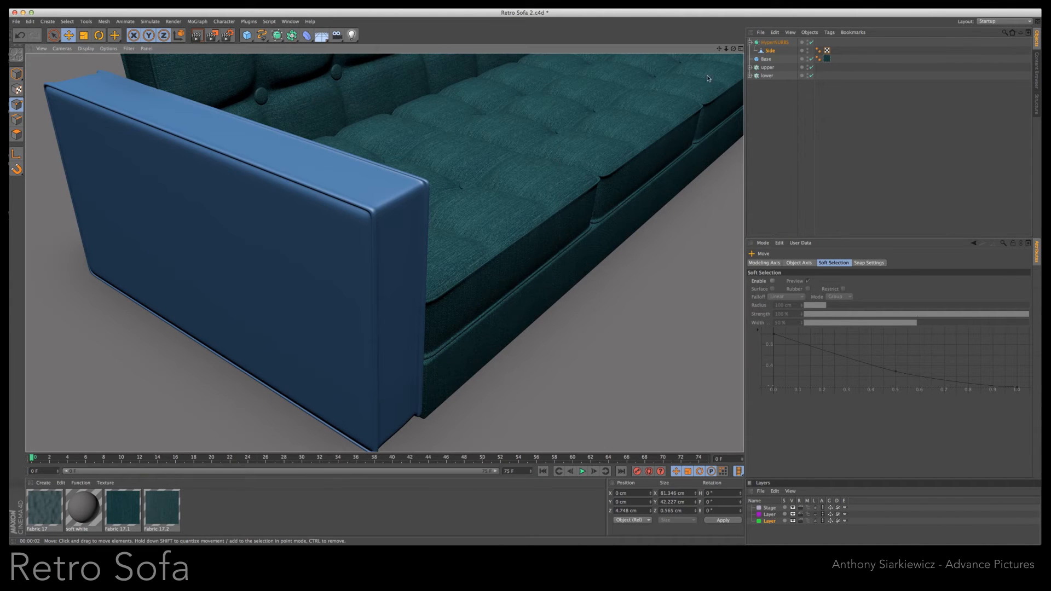
- Loop-select the matching points along the armrest's outer edge, shrink the loop to about 80.3 cm, move it to Z about -4.73 cm, and render
left_click_drag(734, 48, 164, 139)
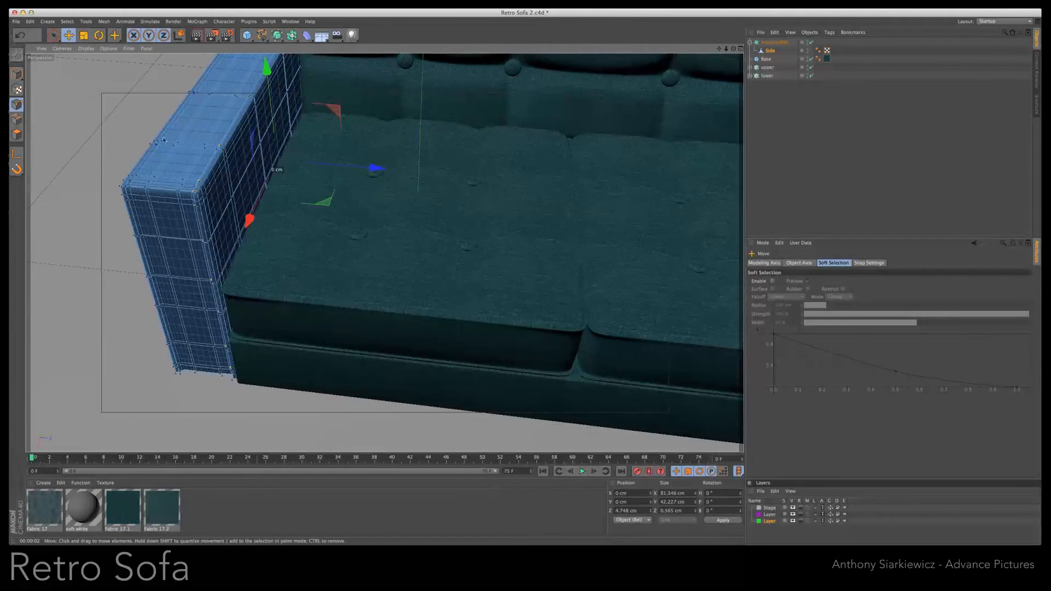
left_click(67, 22)
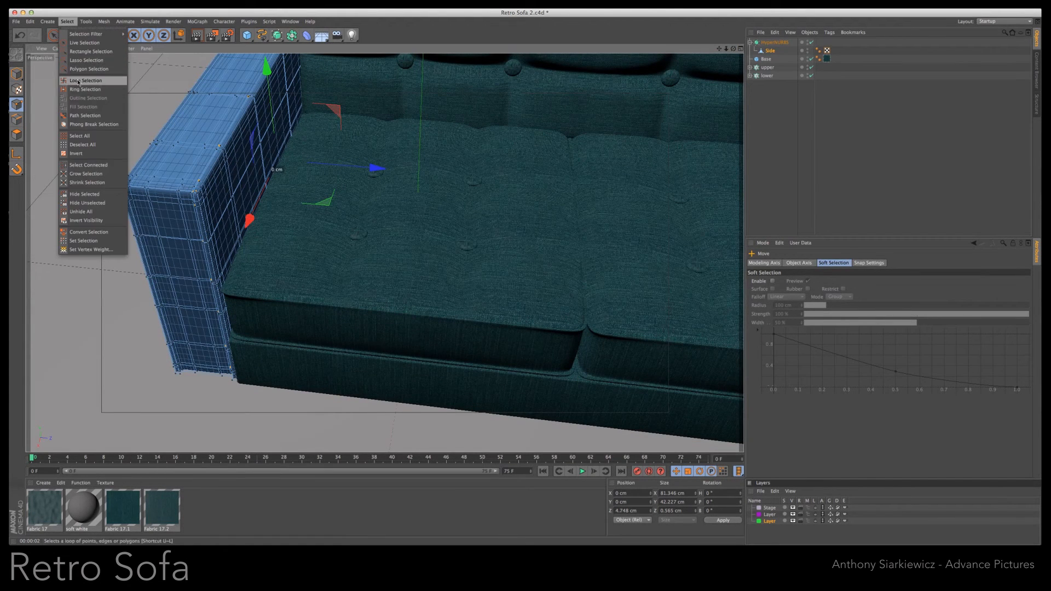
left_click(83, 80)
left_click(128, 182)
key("t")
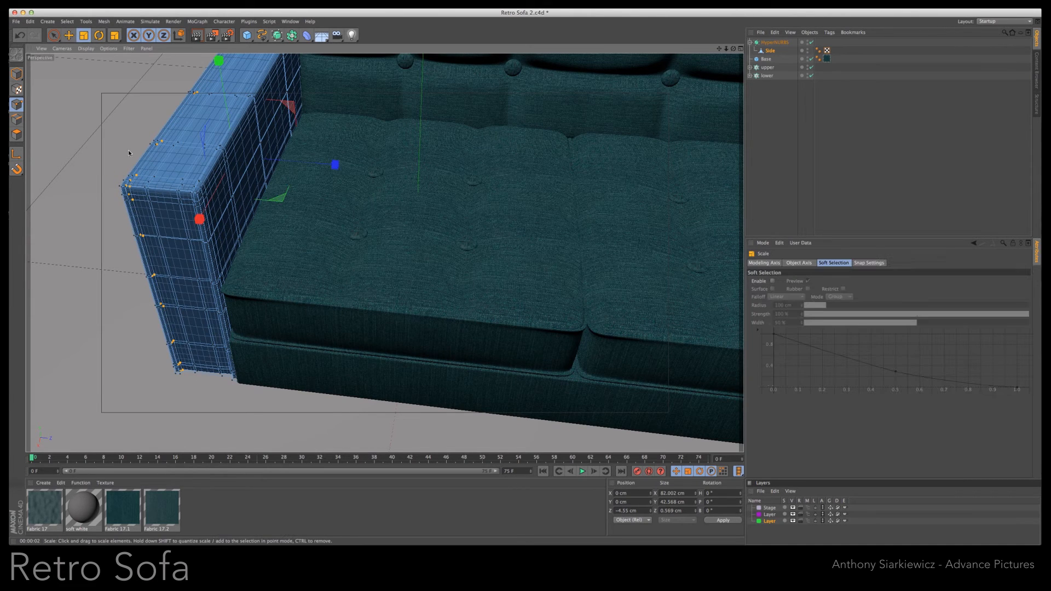
left_click_drag(336, 165, 272, 162)
key("e")
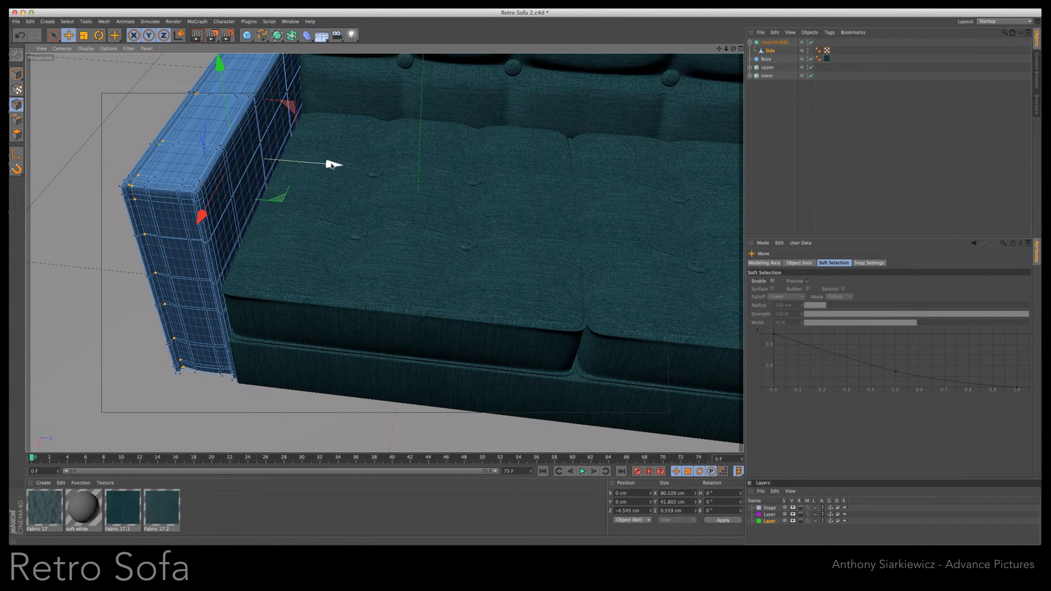
left_click(196, 35)
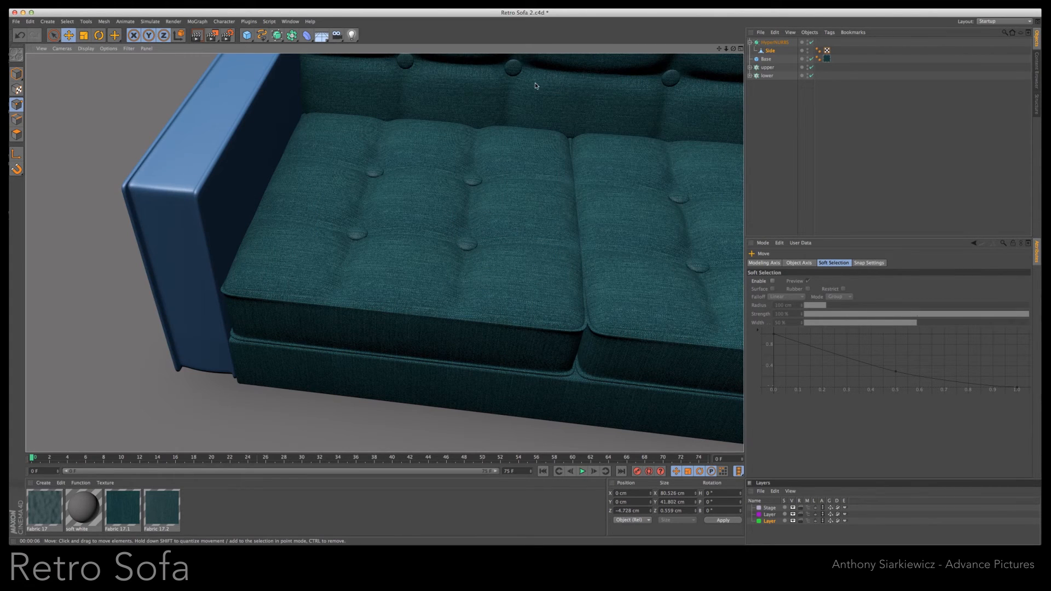
- Apply the Fabric 17.1 texture to the armrest's HyperNURBS with Cubic projection and 10% tile length, and render the view
left_click_drag(734, 49, 265, 357)
left_click_drag(112, 518, 810, 47)
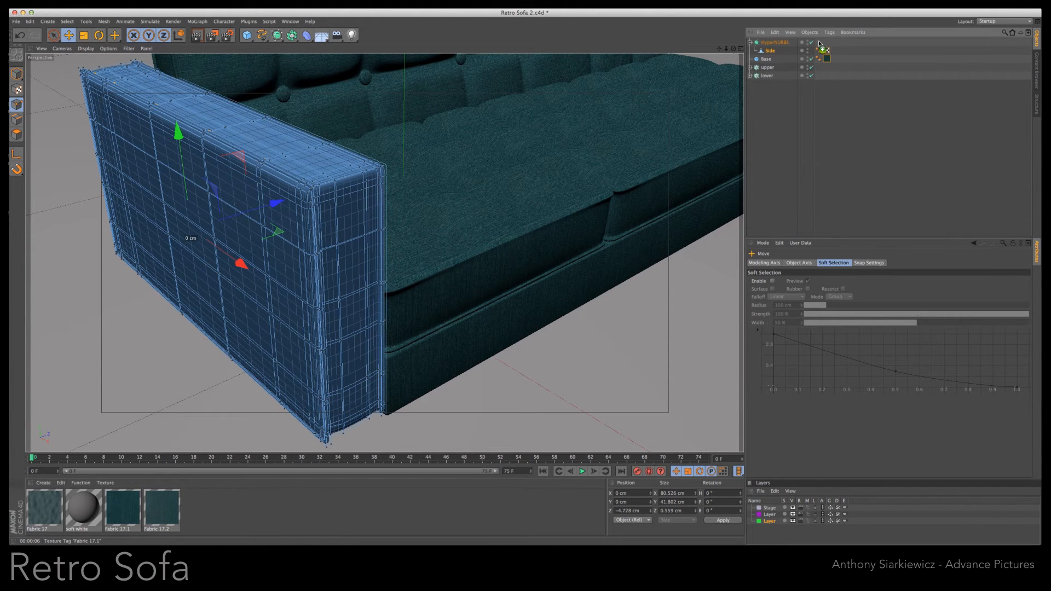
left_click_drag(820, 44, 823, 50)
left_click(197, 36)
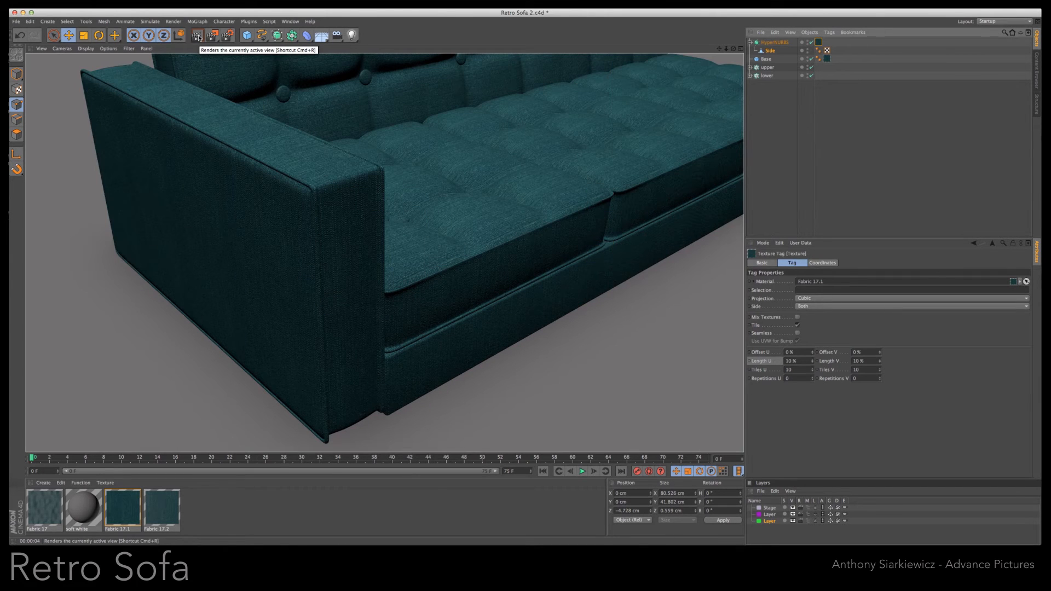
- Select the armrest's HyperNURBS and lower the whole armrest slightly along Y
left_click_drag(726, 50, 693, 53)
left_click(775, 42)
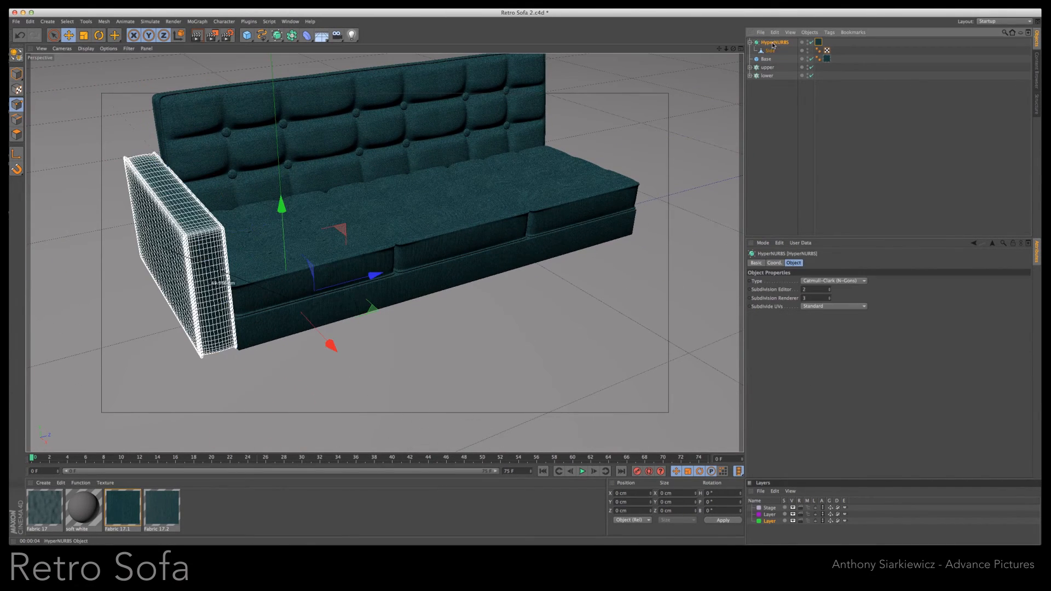
left_click_drag(282, 206, 284, 212)
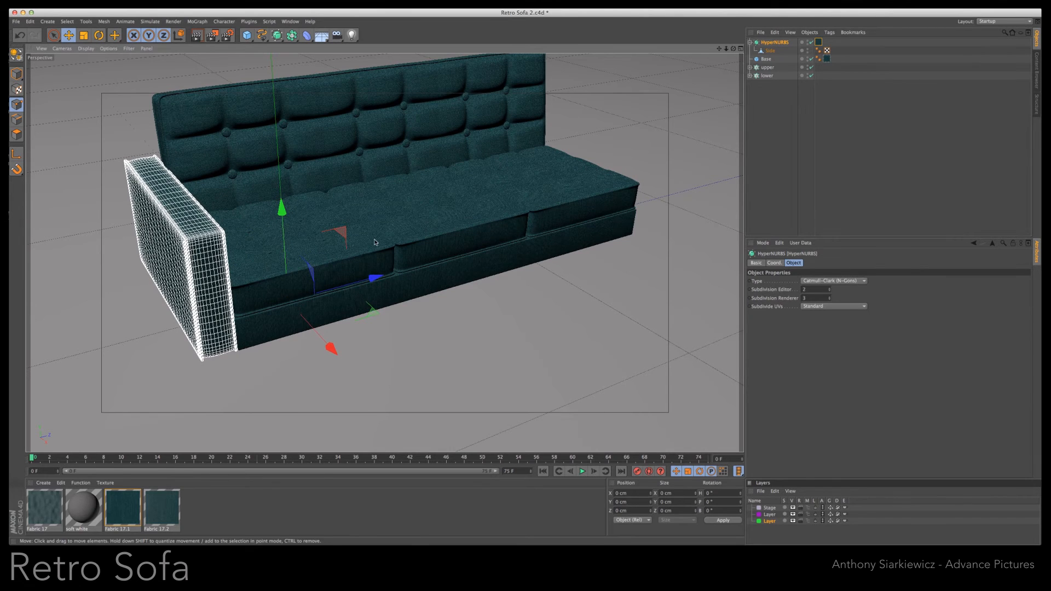
- Reorder the armrest's HyperNURBS below the lower group and rename it "side"
left_click_drag(775, 43, 774, 111)
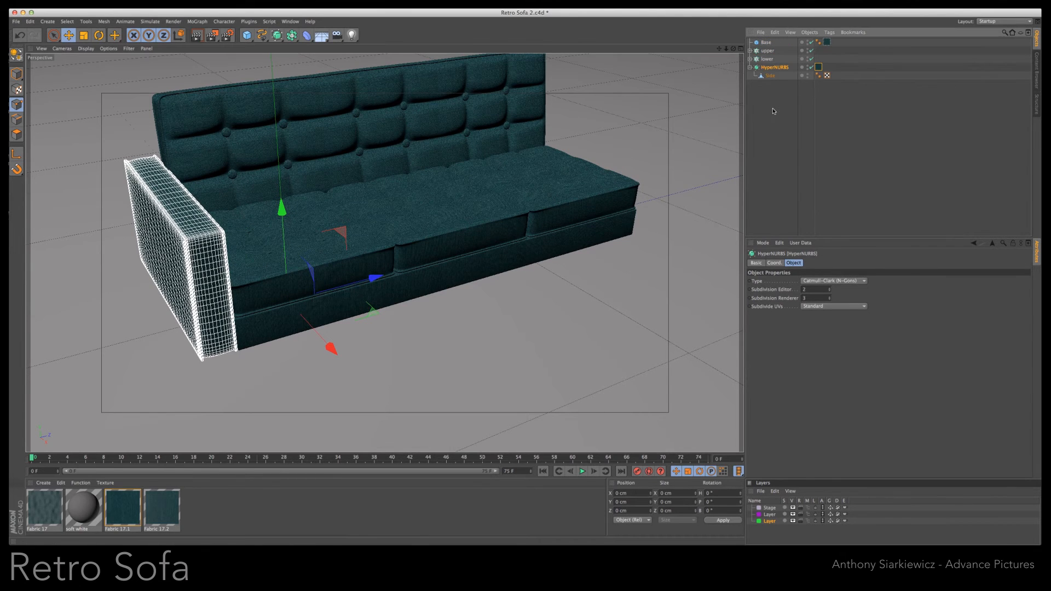
double_click(769, 68)
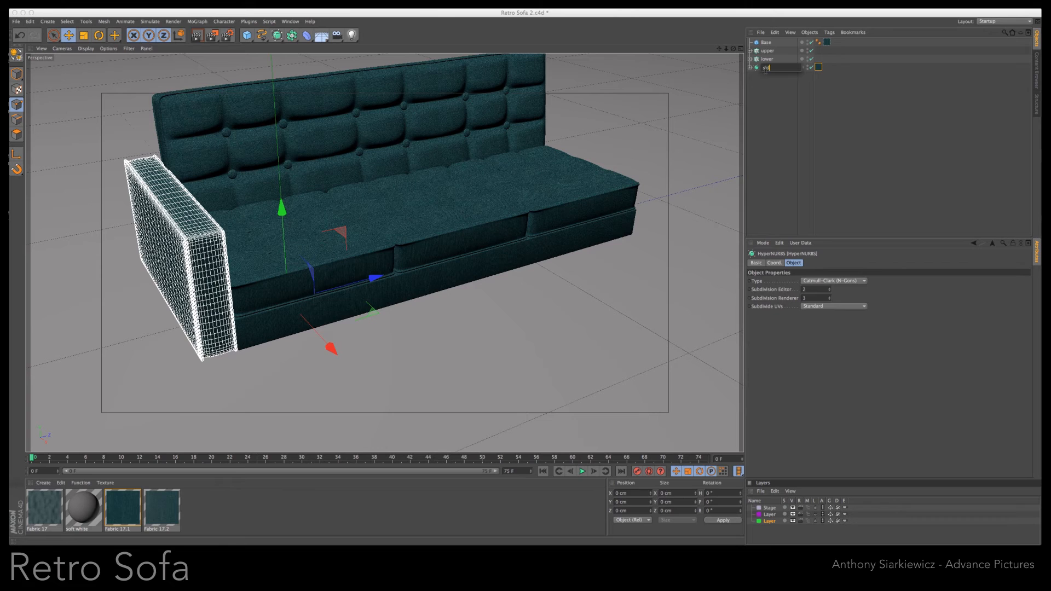
key("Return")
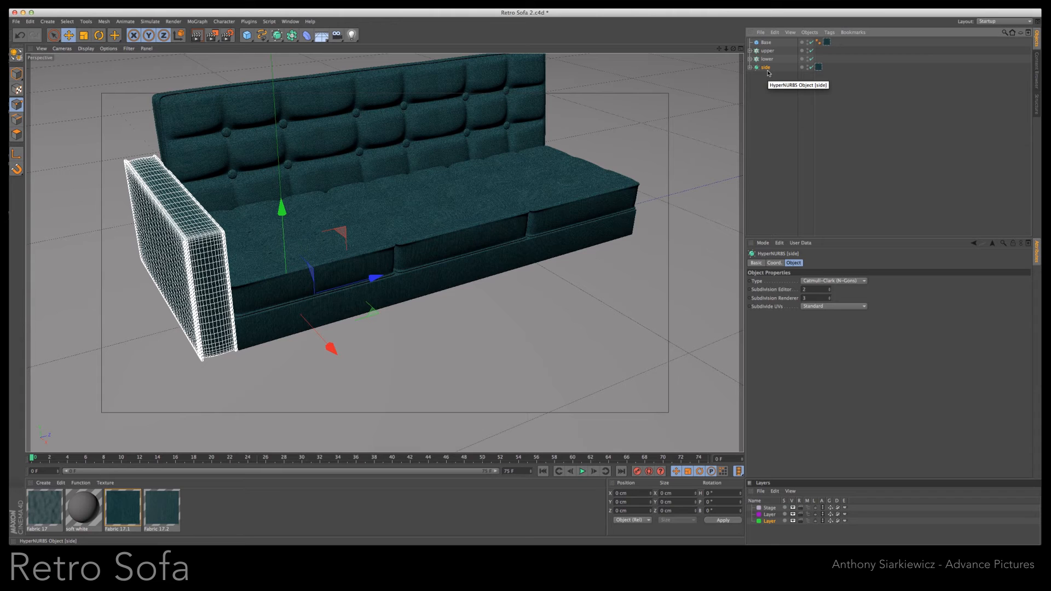
- Duplicate the side armrest, move the copy about 190.6 cm along Z to the sofa's opposite end, and render the view
left_click_drag(764, 89, 766, 76, "ctrl")
left_click_drag(375, 278, 716, 213)
key("ctrl+r")
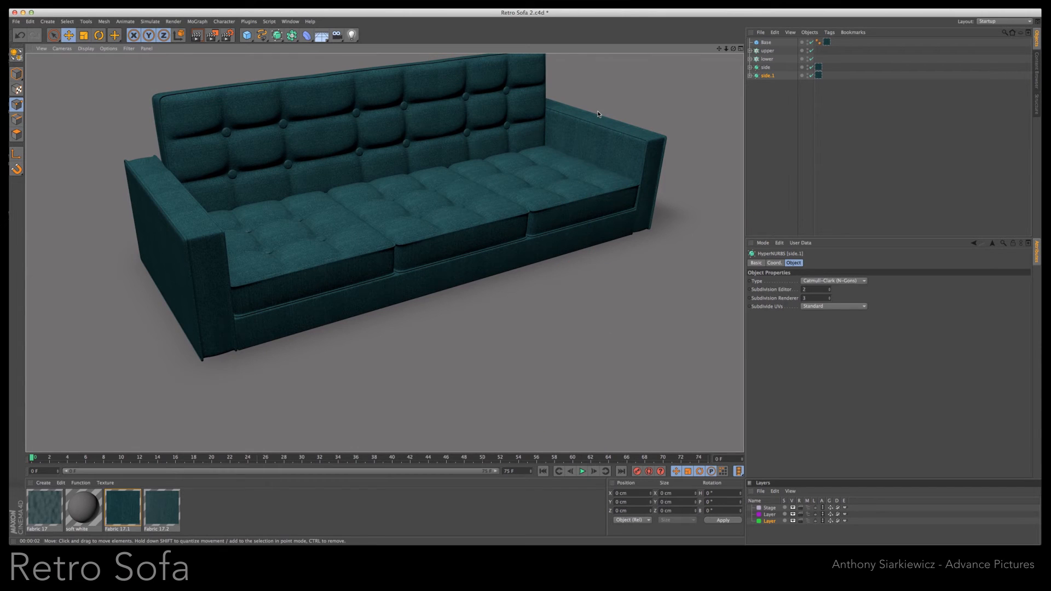
- Check the copied armrest's alignment in the four-view layout and return to the full perspective view of the sofa
middle_click(729, 60)
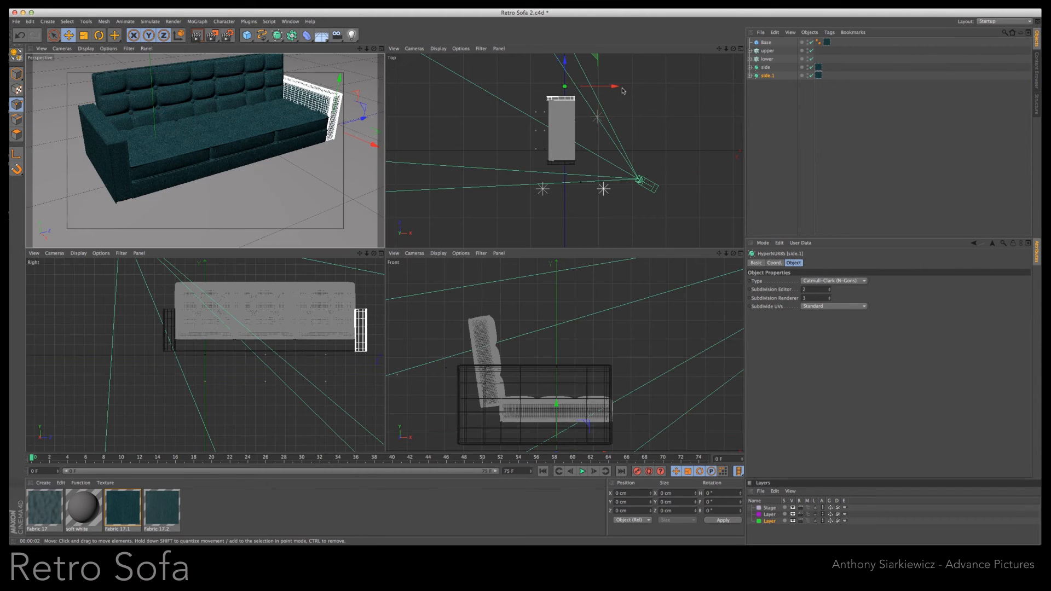
left_click_drag(719, 254, 703, 202)
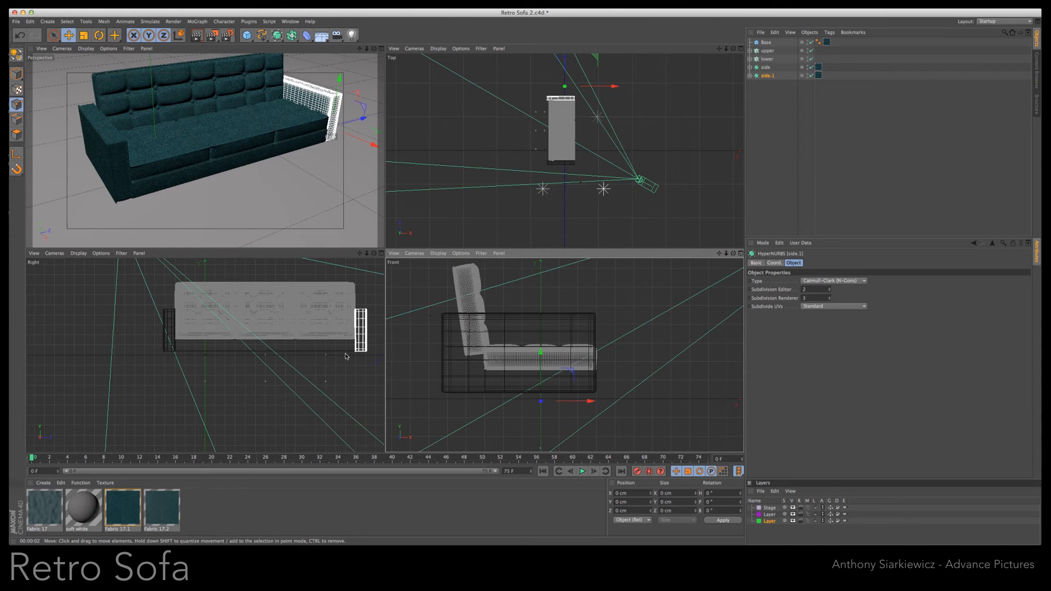
middle_click(318, 156)
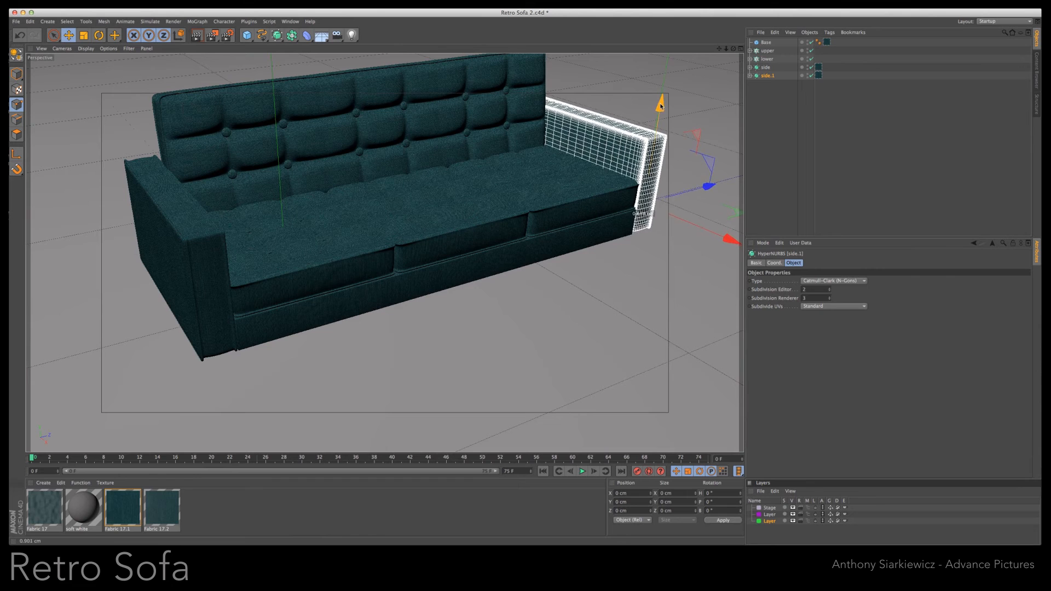
left_click_drag(664, 113, 520, 284, "alt")
left_click_drag(1050, 148, 1050, 188)
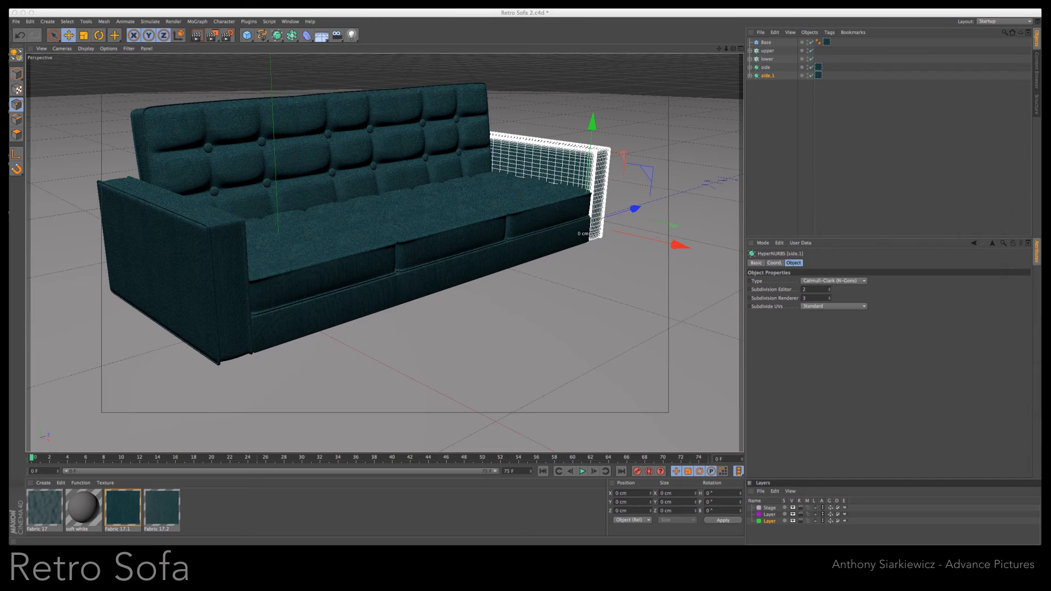
- Add a Cylinder oriented along X with a radius of 10 cm and a height of 50 cm for a bolster pillow
left_click_drag(247, 35, 415, 43)
left_click(809, 318)
left_click(811, 335)
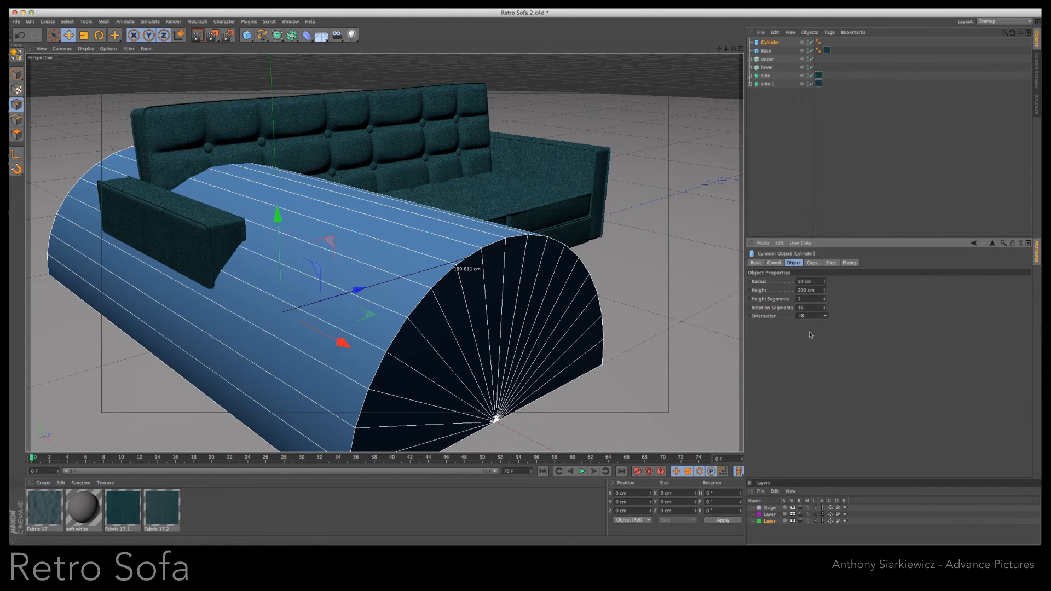
type("1")
key("Return")
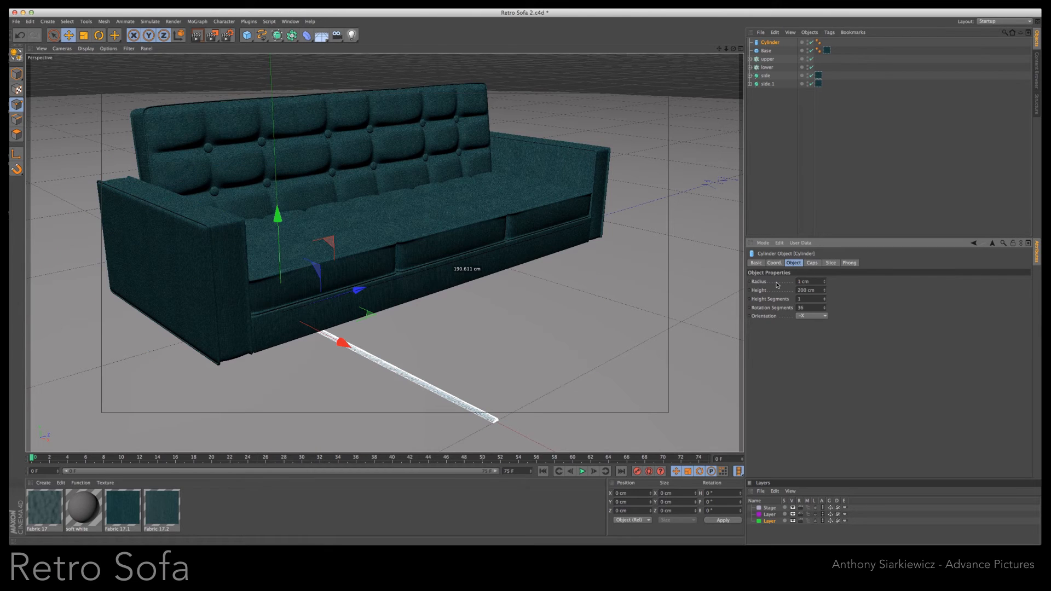
left_click_drag(824, 283, 825, 285)
type("50")
key("Return")
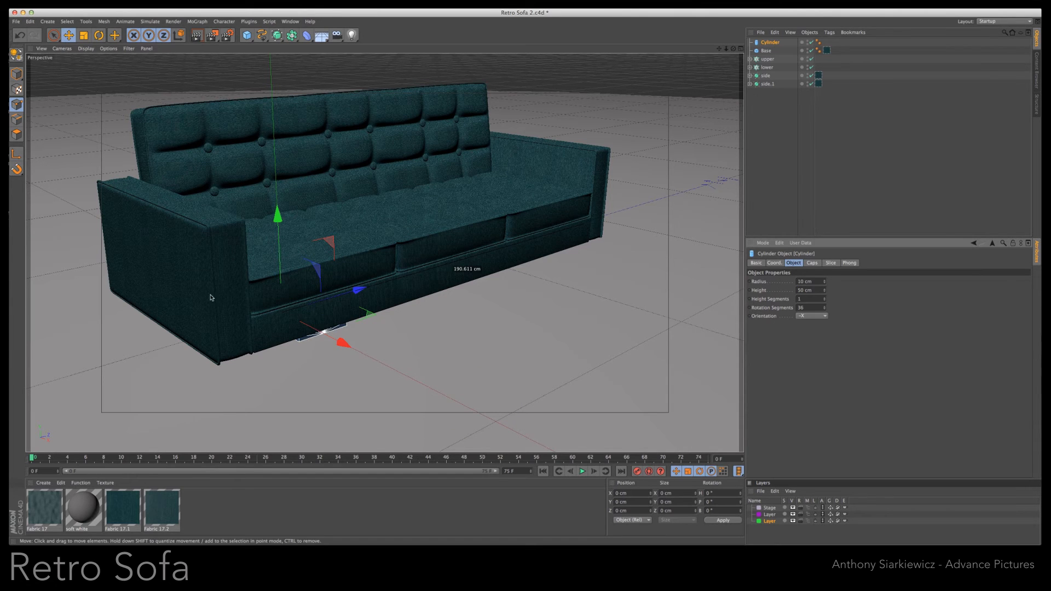
- Raise the cylinder and move it along Z onto the seat beside the far armrest
left_click_drag(278, 215, 278, 111)
left_click_drag(358, 200, 577, 160)
left_click_drag(530, 66, 530, 61)
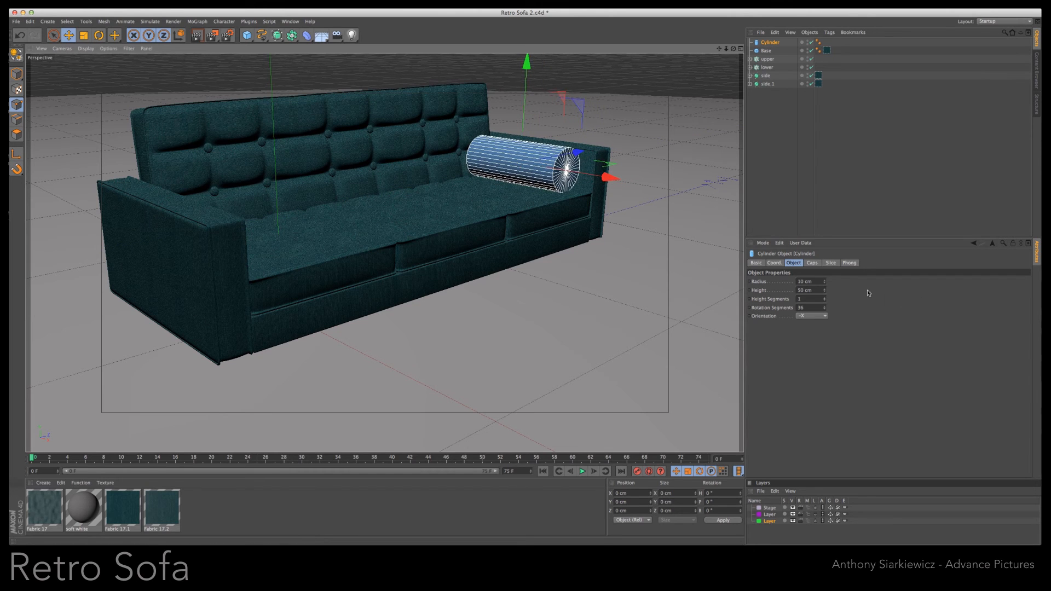
- Set the cylinder's height to 48 cm and radius to 8 cm, and lower it to rest on the seat
left_click(825, 292)
left_click(825, 292)
left_click(825, 283)
left_click(825, 283)
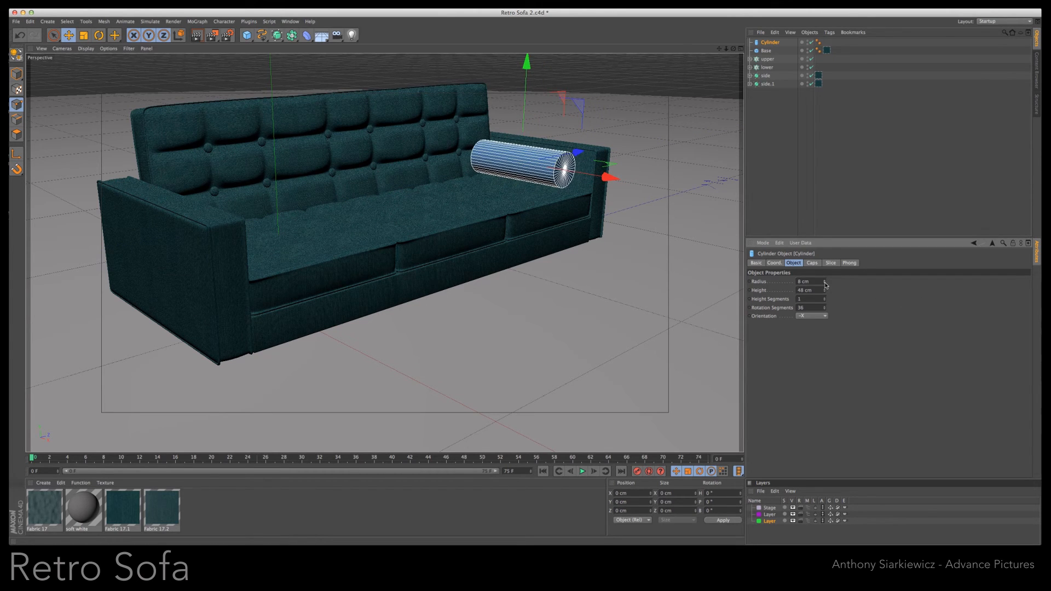
left_click_drag(527, 66, 526, 68)
- Make the cylinder editable and select all polygons of its front end cap
left_click_drag(728, 50, 338, 332)
left_click(768, 43)
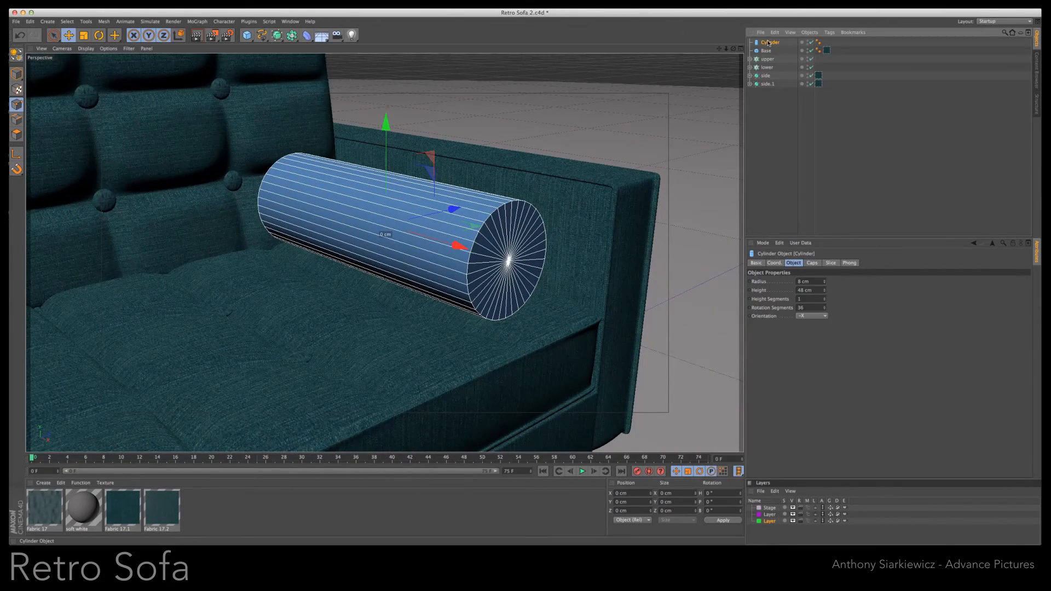
key("c")
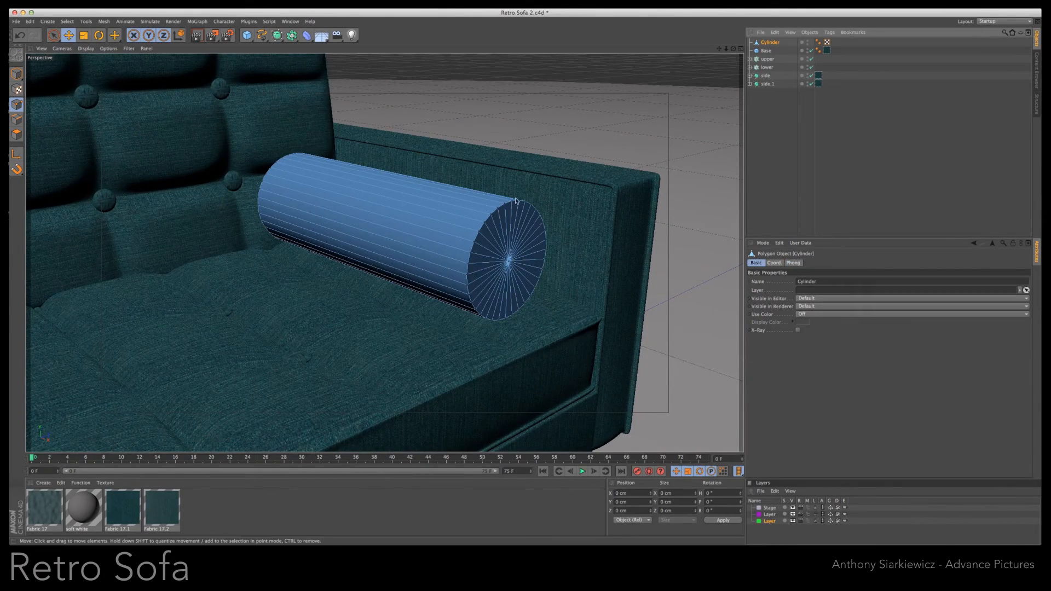
left_click(54, 36)
mouse_move(526, 241)
left_mouse_down()
mouse_move(496, 263)
mouse_move(515, 224)
left_mouse_up()
- Inset the selected end cap with Extrude Inner by about 0.34 cm and extrude it slightly inward
right_click(513, 223)
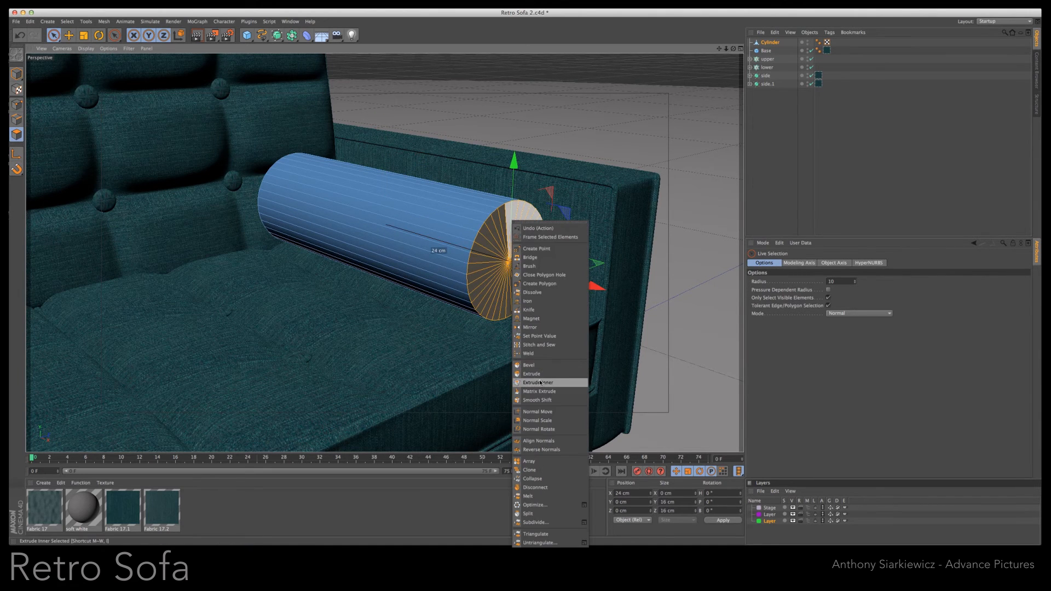
left_click(541, 383)
left_click_drag(526, 264, 520, 287)
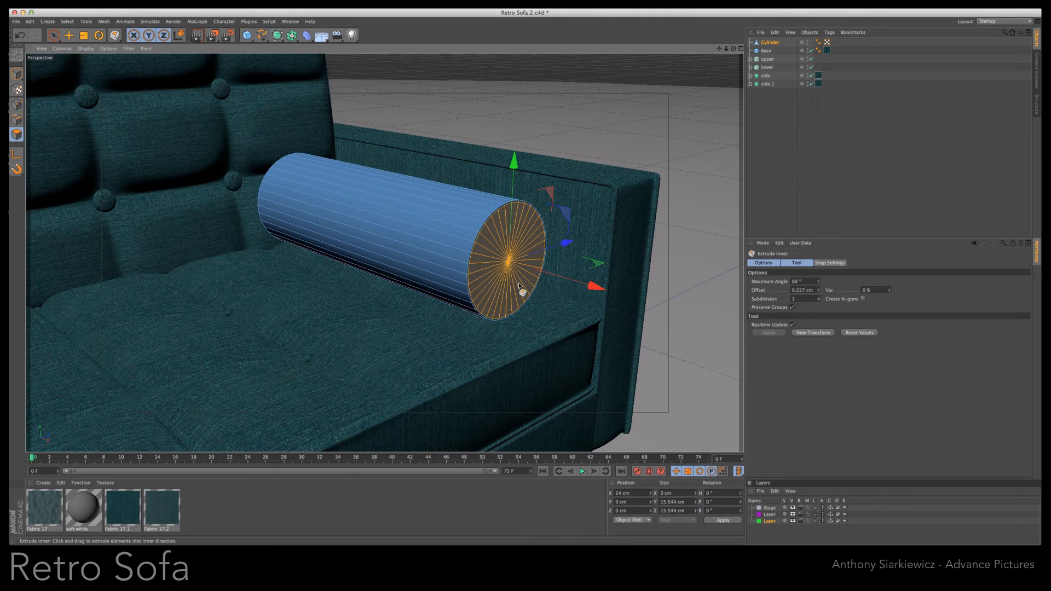
right_click(523, 262)
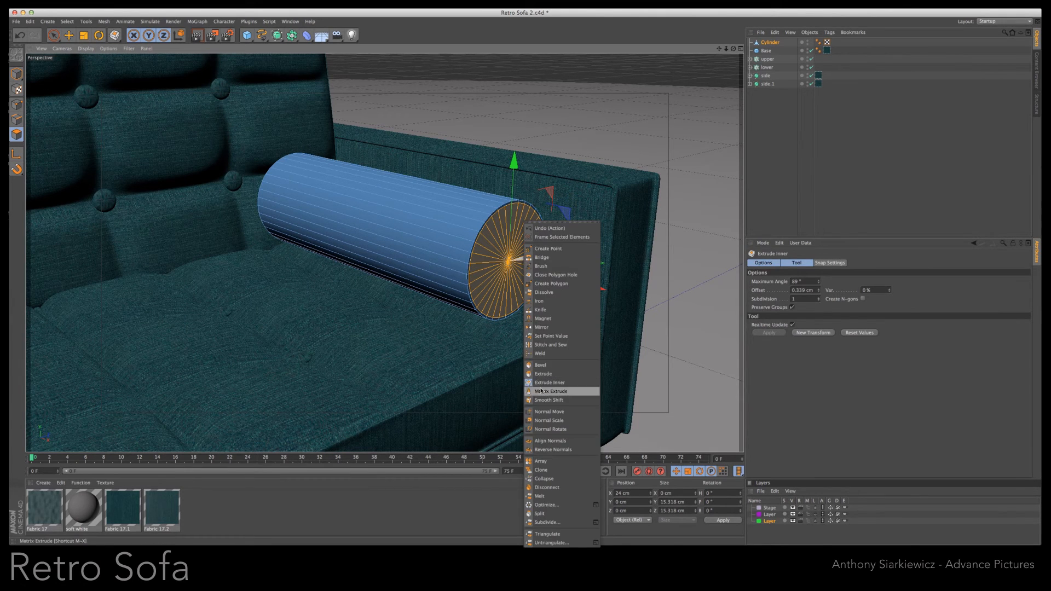
left_click(547, 375)
left_click_drag(531, 267, 519, 284)
- Bevel the selected end-cap polygons with an extrusion and inner offset of about 0.35 cm
right_click(524, 275)
left_click(547, 368)
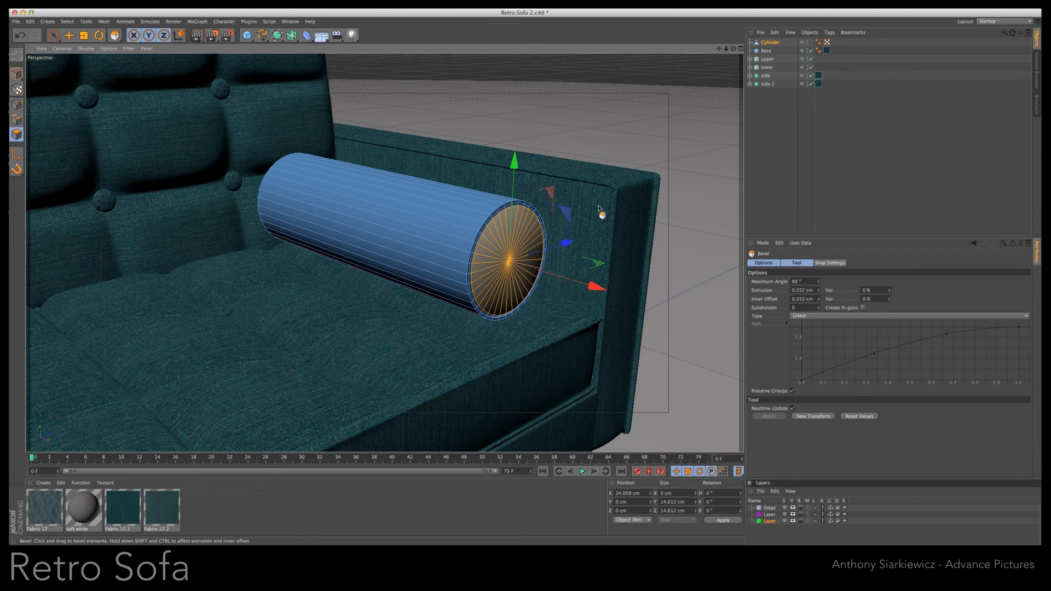
- Cut an edge loop around the cylinder close to its front end with the Knife in Loop mode
key("k")
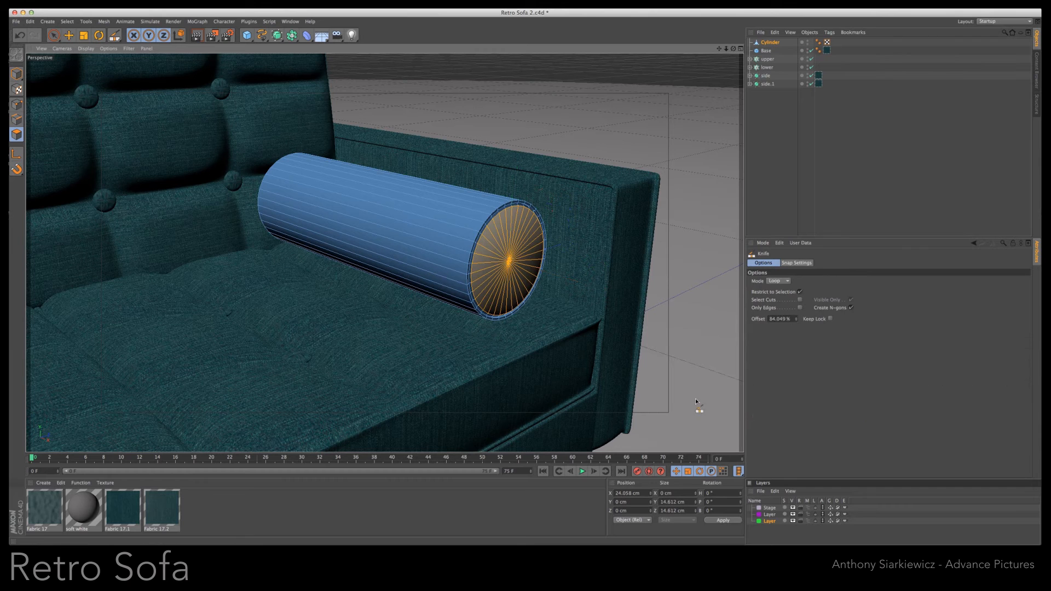
left_click(471, 246)
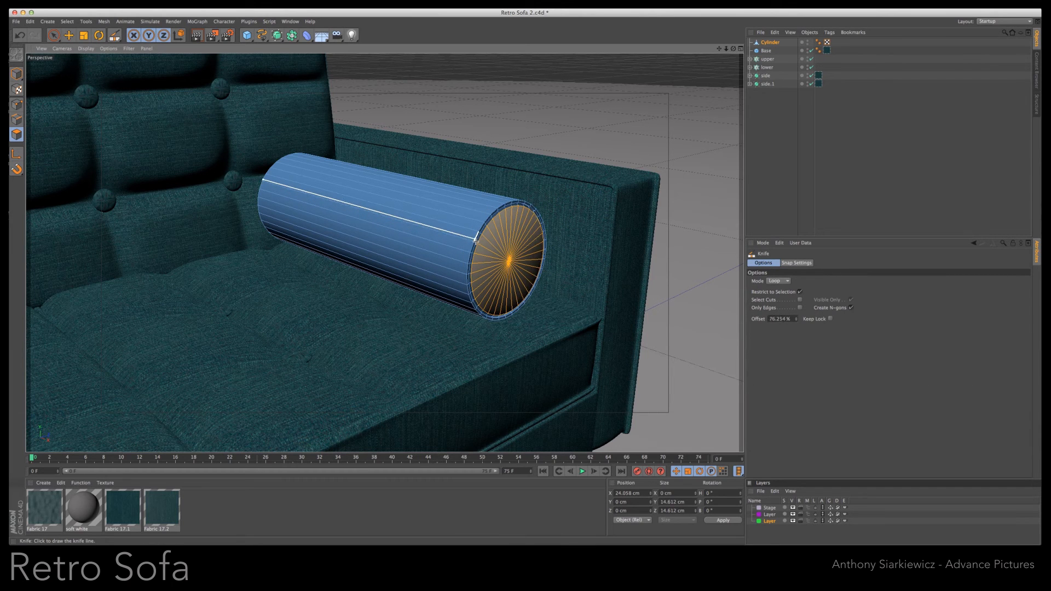
left_click(17, 104)
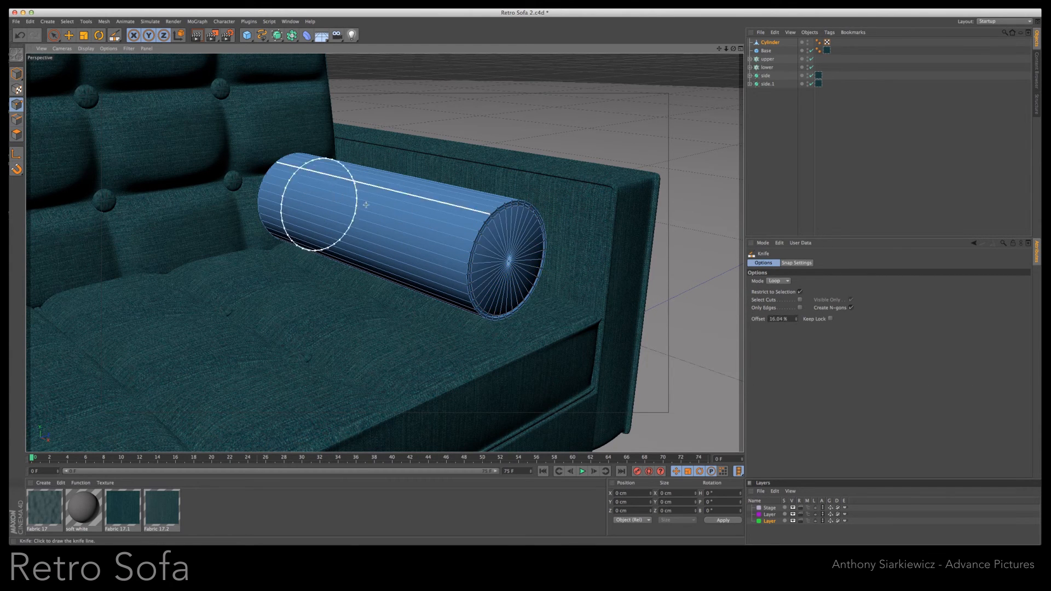
left_click(476, 236)
left_click_drag(726, 48, 521, 286)
scroll(520, 284, "up", 5)
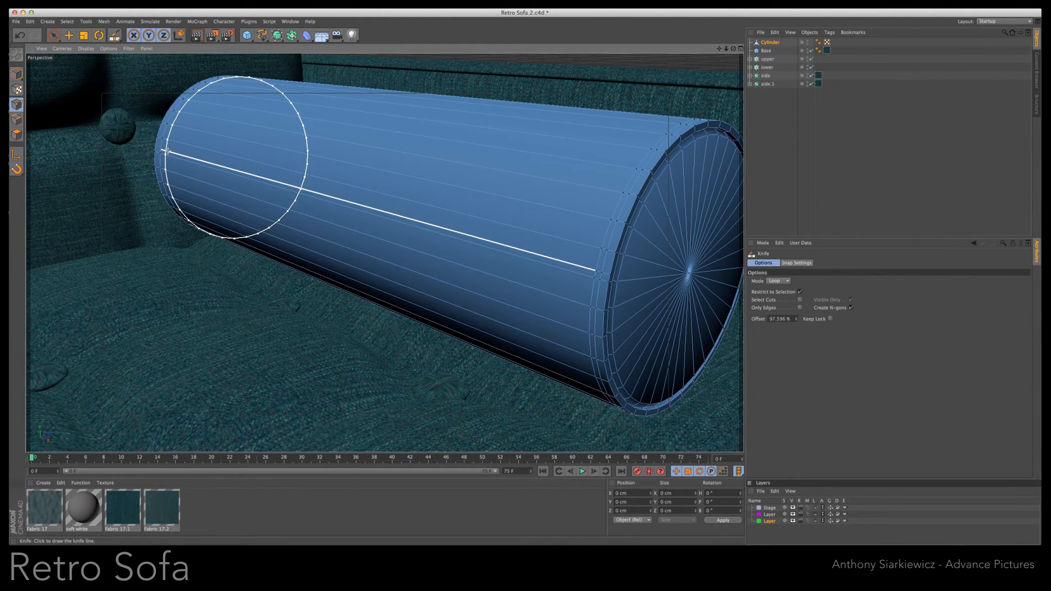
- Cut a matching edge loop around the cylinder close to its back end
left_click_drag(733, 50, 622, 354)
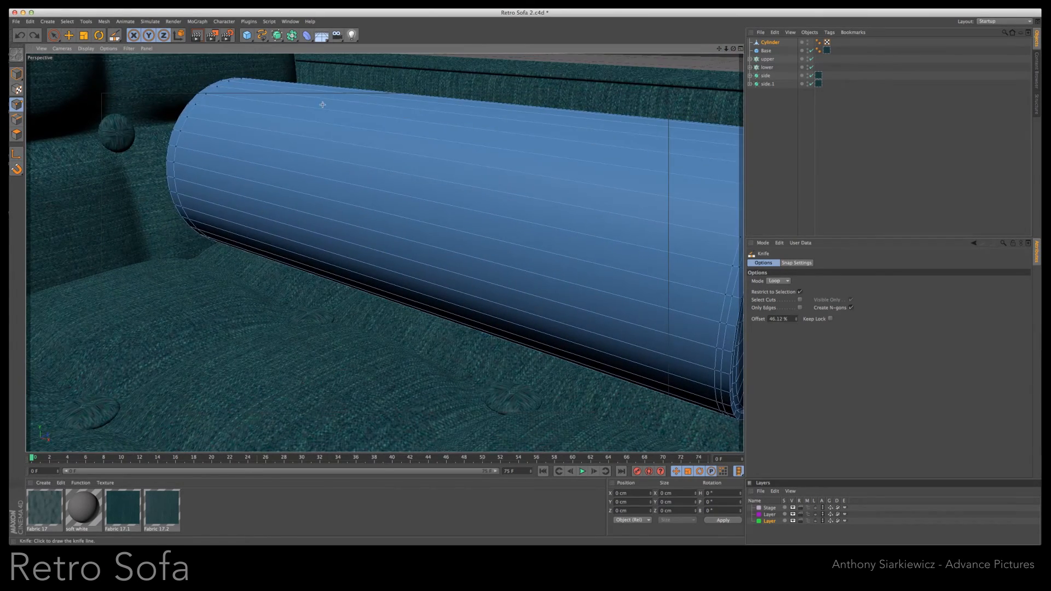
left_click(200, 106)
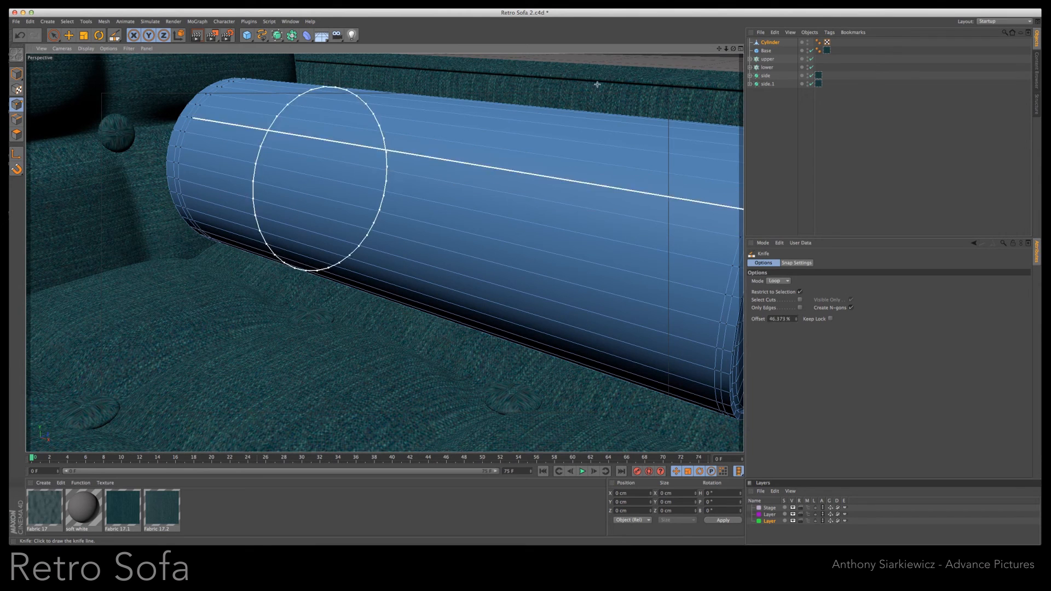
left_click_drag(726, 49, 521, 284)
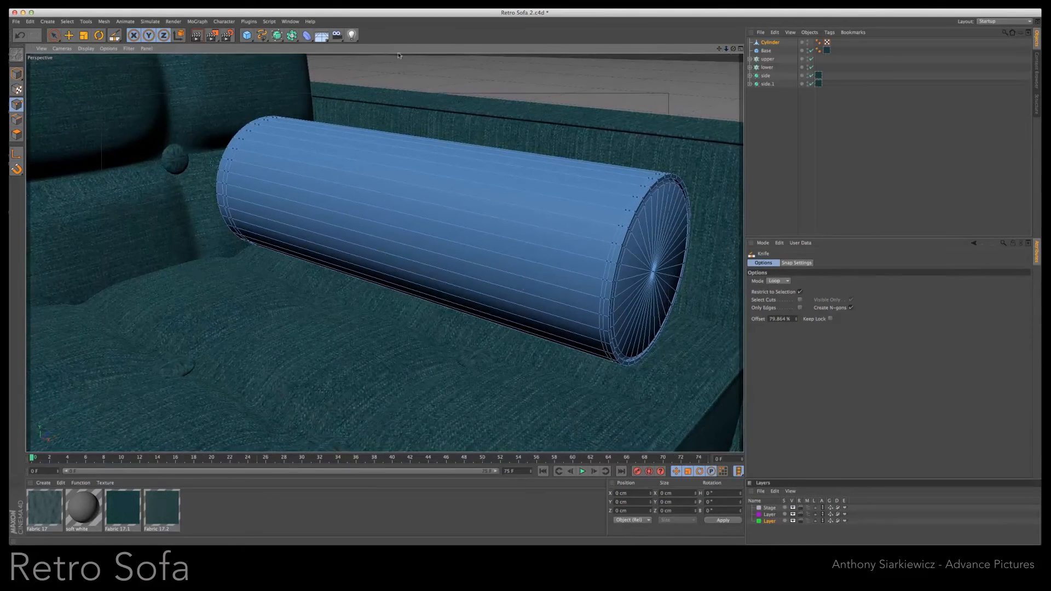
- Select the polygons all around the cylinder's long middle section, including hidden ones, and scale them up slightly
left_click(53, 37)
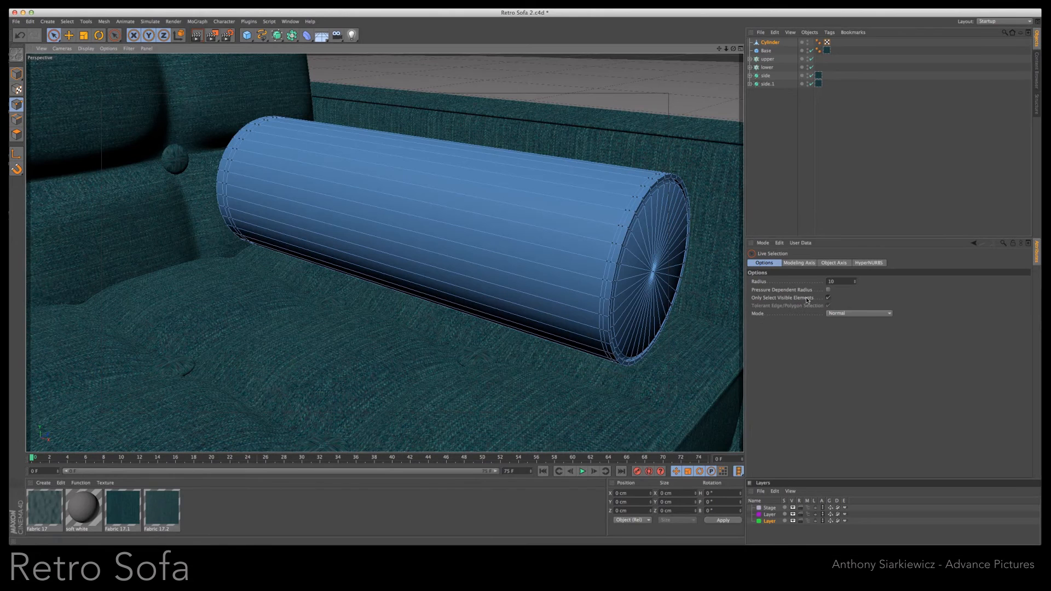
left_click(828, 298)
left_click(19, 134)
mouse_move(484, 153)
left_mouse_down()
mouse_move(536, 200)
mouse_move(523, 203)
mouse_move(513, 237)
left_mouse_up()
key("t")
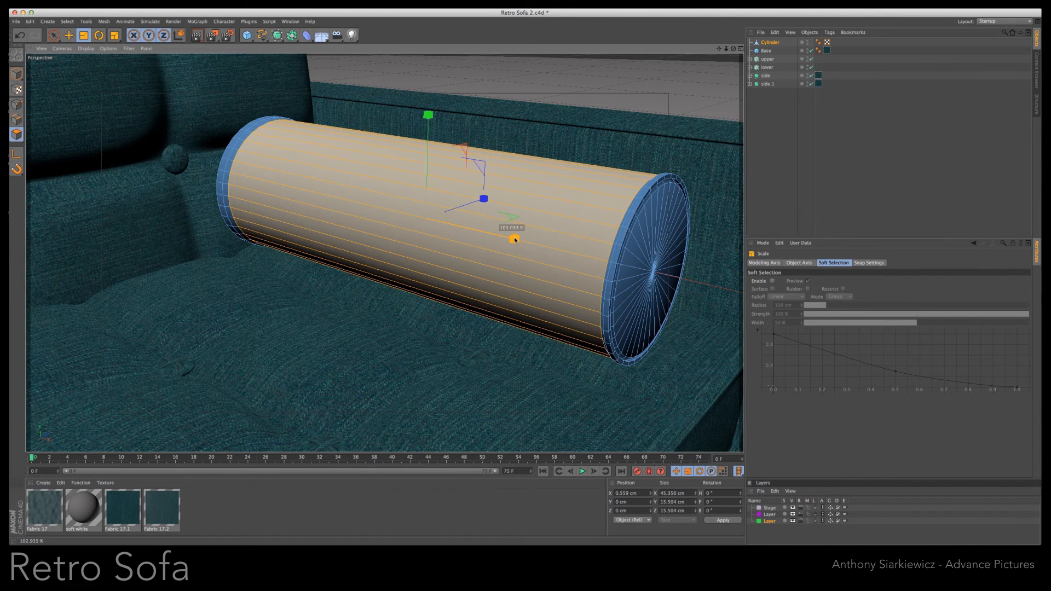
left_click_drag(514, 239, 513, 239)
- Bevel the selected middle polygons with an extrusion and inner offset of about 0.1 cm
right_click(545, 224)
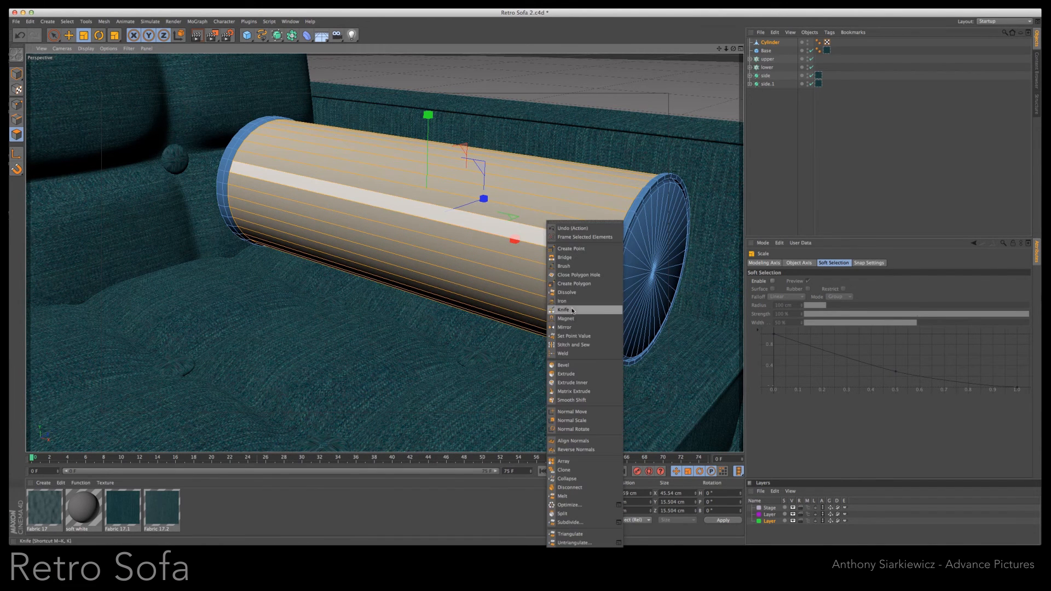
left_click(566, 363)
left_click_drag(518, 283, 518, 283)
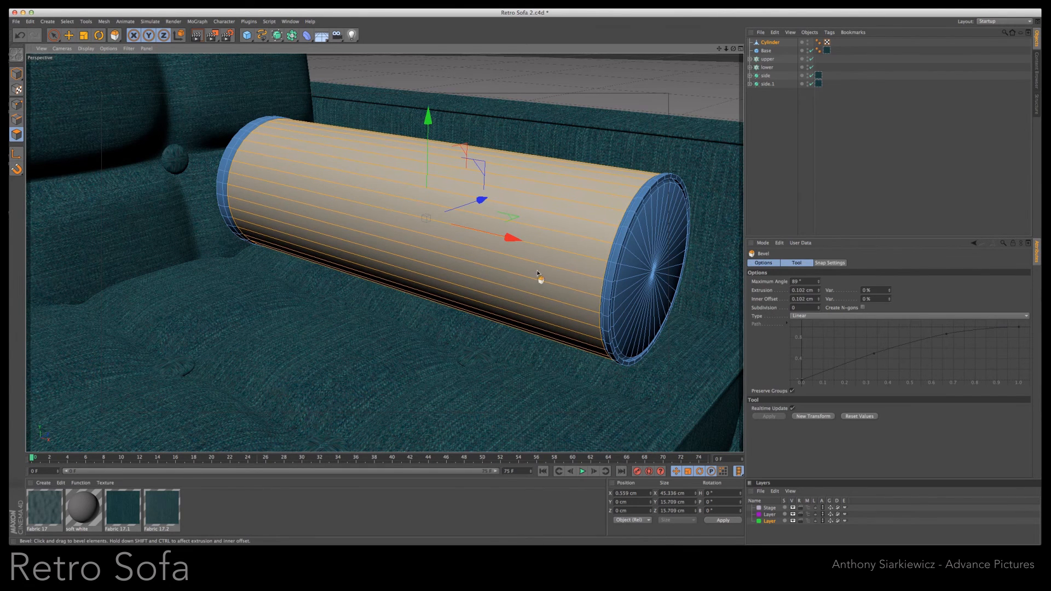
- Smooth the cylinder by nesting it in a HyperNURBS object and render the view
left_click(770, 43)
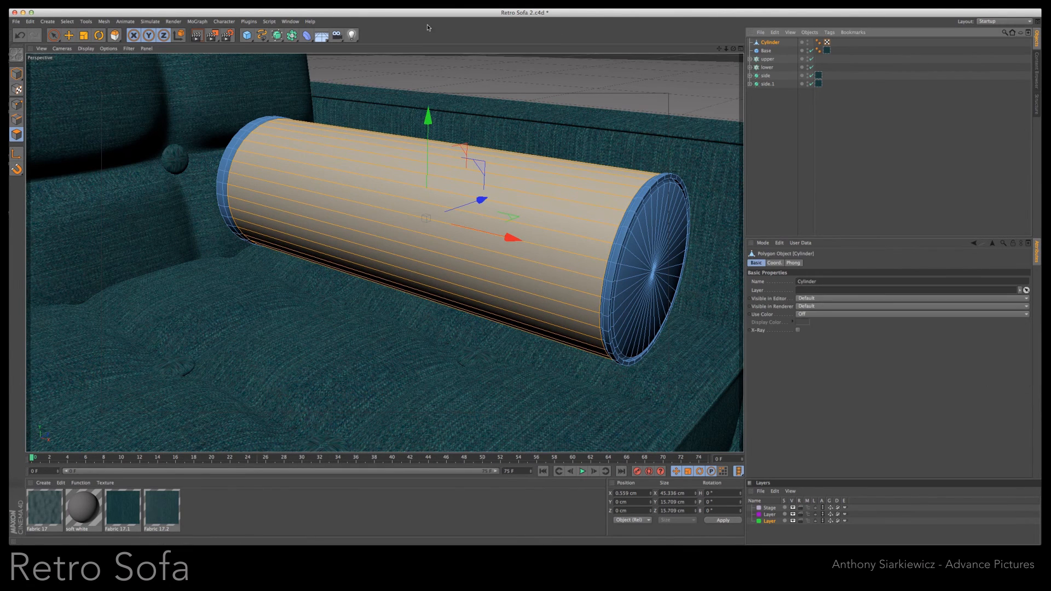
left_click(278, 37, "alt")
left_click(197, 36)
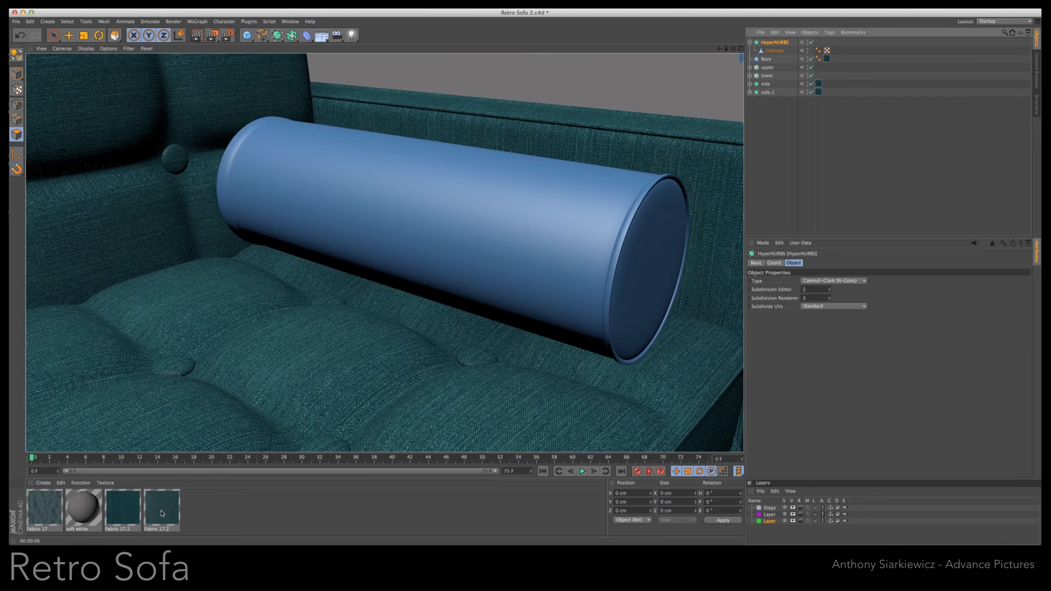
- Apply Fabric 17.1 to the bolster's HyperNURBS with cubic projection and 10% U and V length, and render the view
left_click_drag(139, 513, 812, 74)
left_click_drag(429, 497, 783, 42)
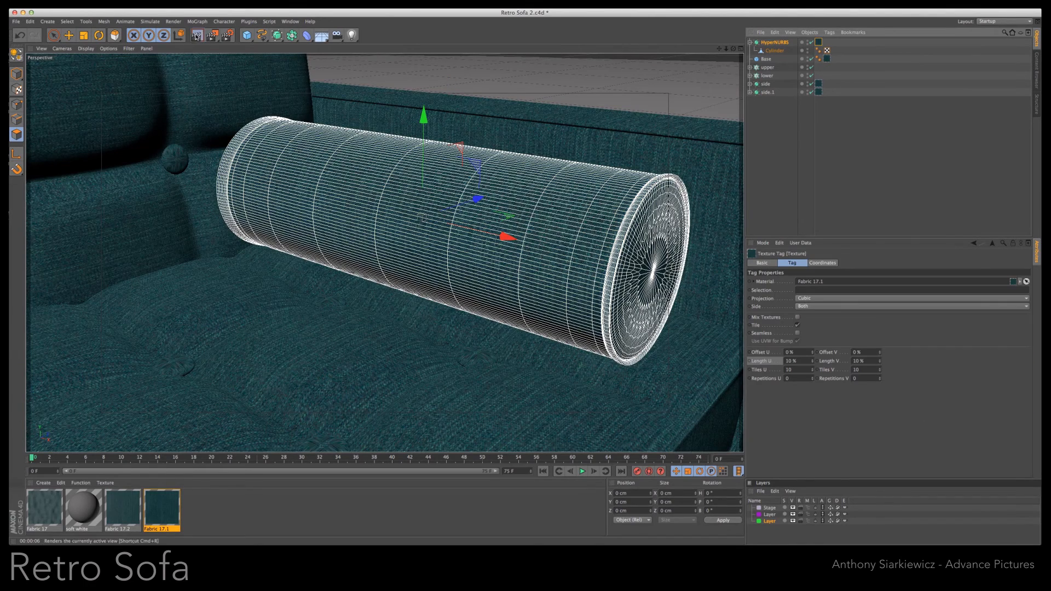
left_click(197, 36)
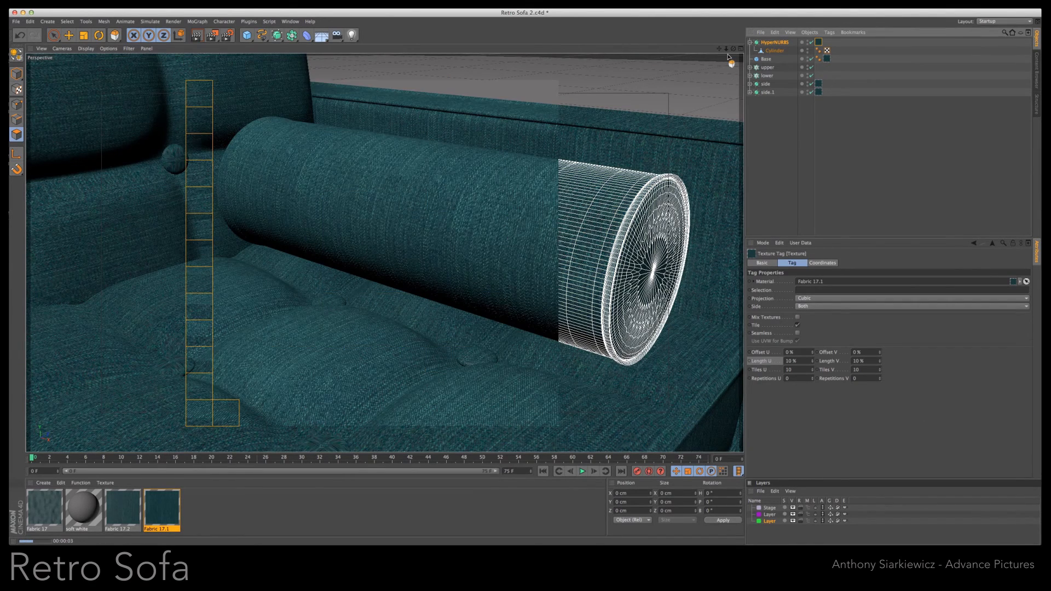
- Rename the bolster's HyperNURBS to "round" and move it to the end of the object list
left_click_drag(726, 49, 521, 285)
scroll(521, 284, "down", 10)
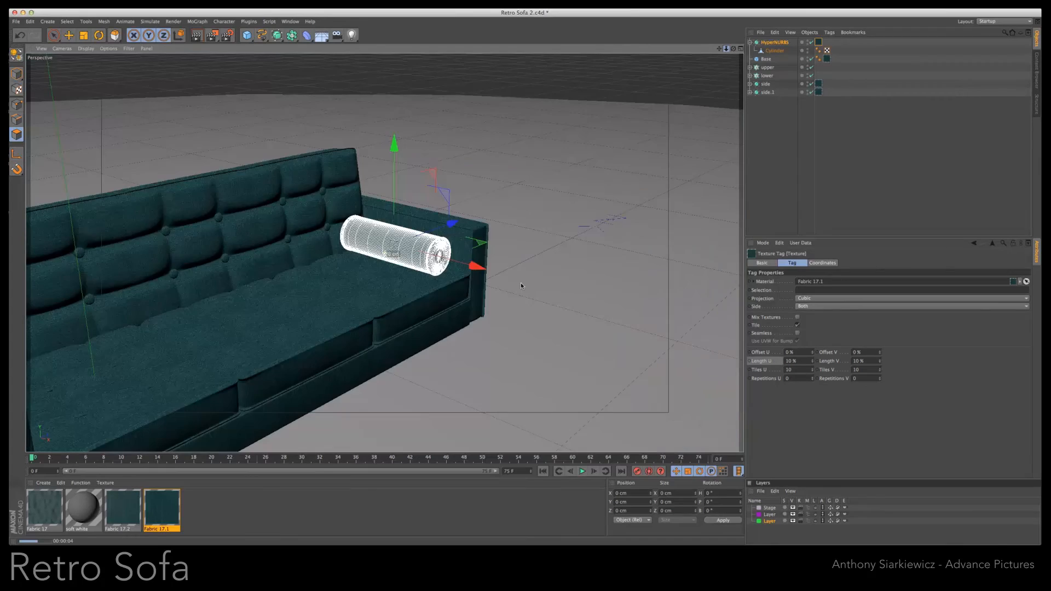
left_click_drag(531, 285, 509, 276, "alt")
middle_click_drag(521, 283, 637, 223, "alt")
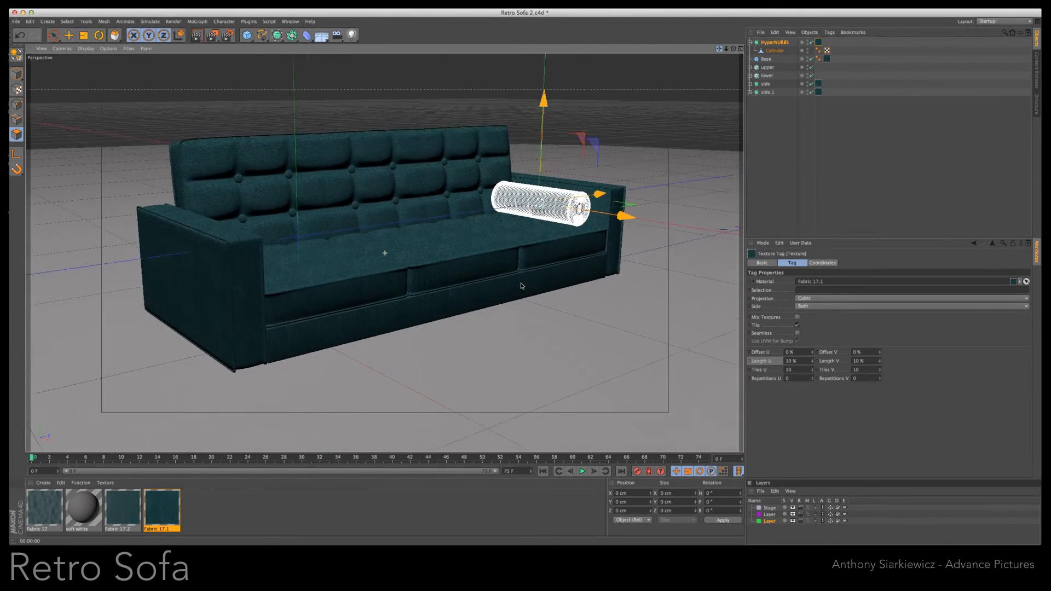
left_click(750, 42)
double_click(772, 43)
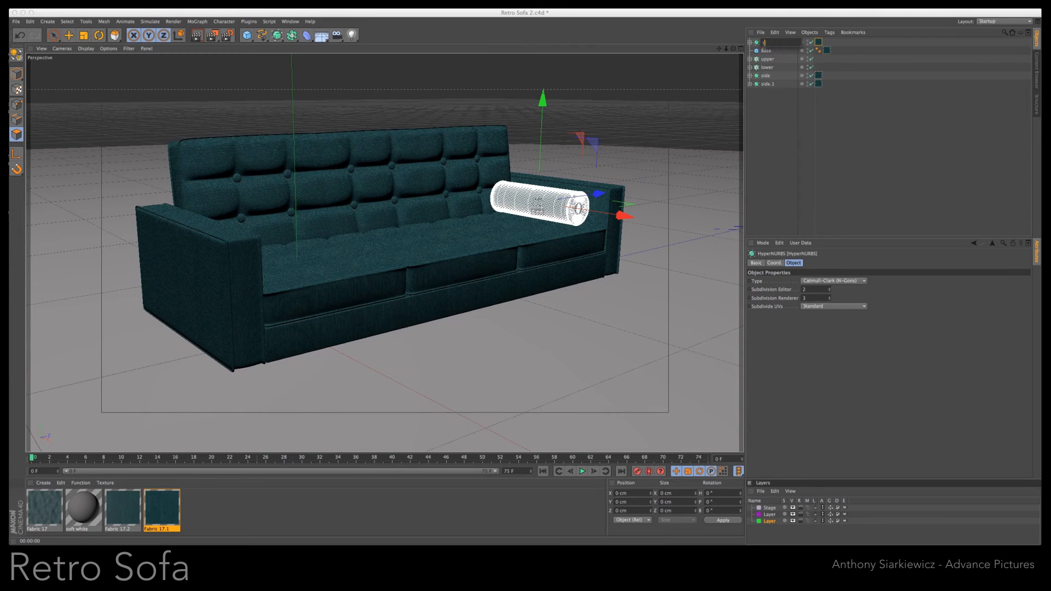
type("round")
left_click(782, 143)
mouse_move(773, 123)
left_mouse_down()
mouse_move(769, 86)
mouse_move(769, 107)
left_mouse_up()
- Duplicate the bolster along the Z axis and place the copy beside the opposite armrest
left_click_drag(600, 195, 319, 264)
left_click_drag(526, 282, 427, 293, "alt")
left_click_drag(363, 222, 372, 223)
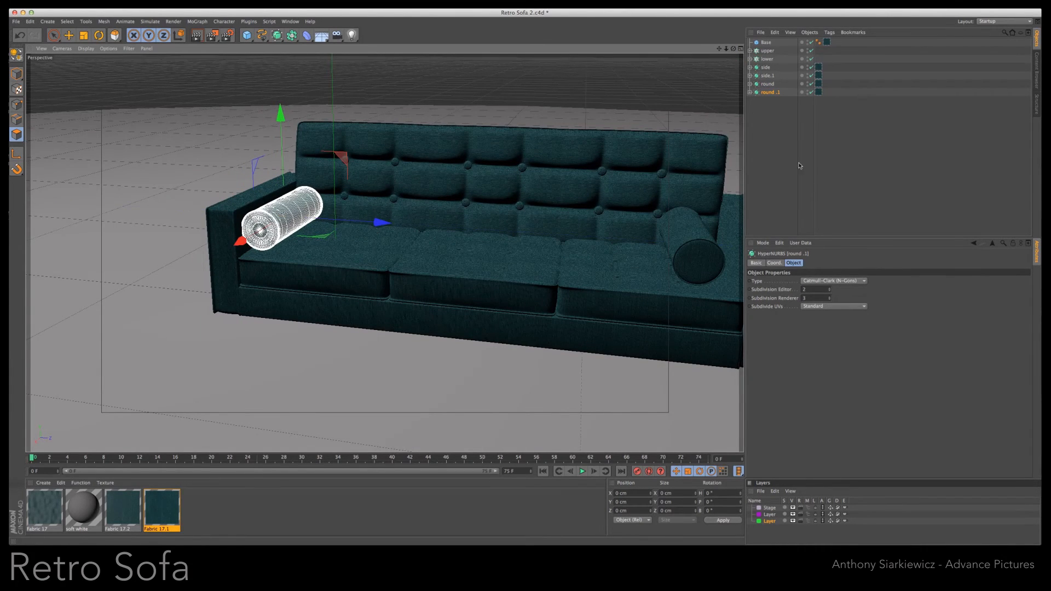
- Fine-tune the height of both bolsters so they rest on the seat
left_click_drag(733, 49, 634, 161)
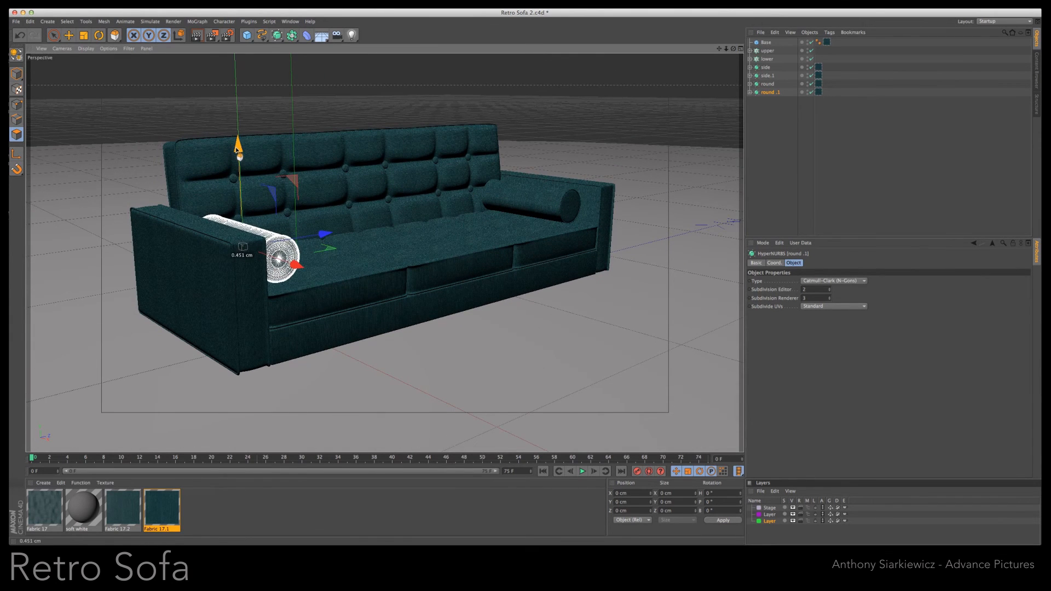
left_click(528, 202)
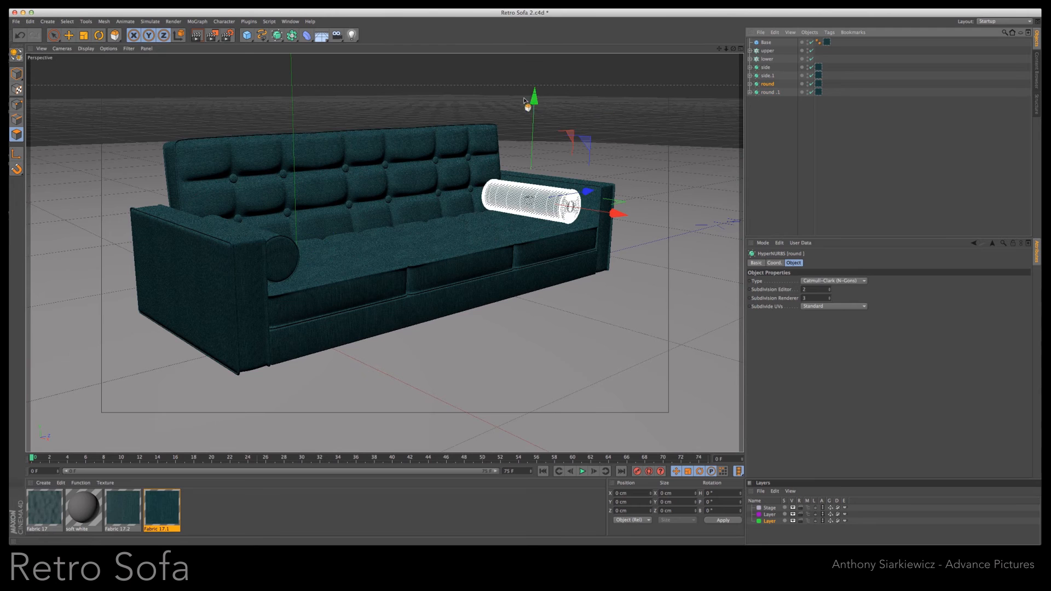
left_click_drag(535, 96, 534, 100)
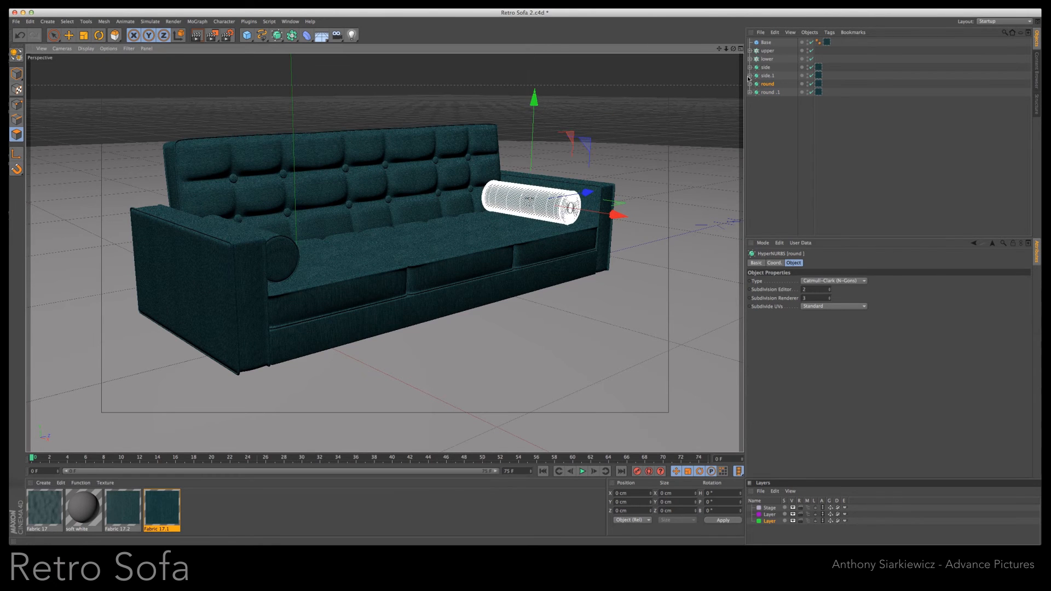
- Add a cube for a sofa leg, sized 2 cm in X, 10 cm in Y and 2 cm in Z
left_click(247, 35)
left_click_drag(792, 283, 750, 285)
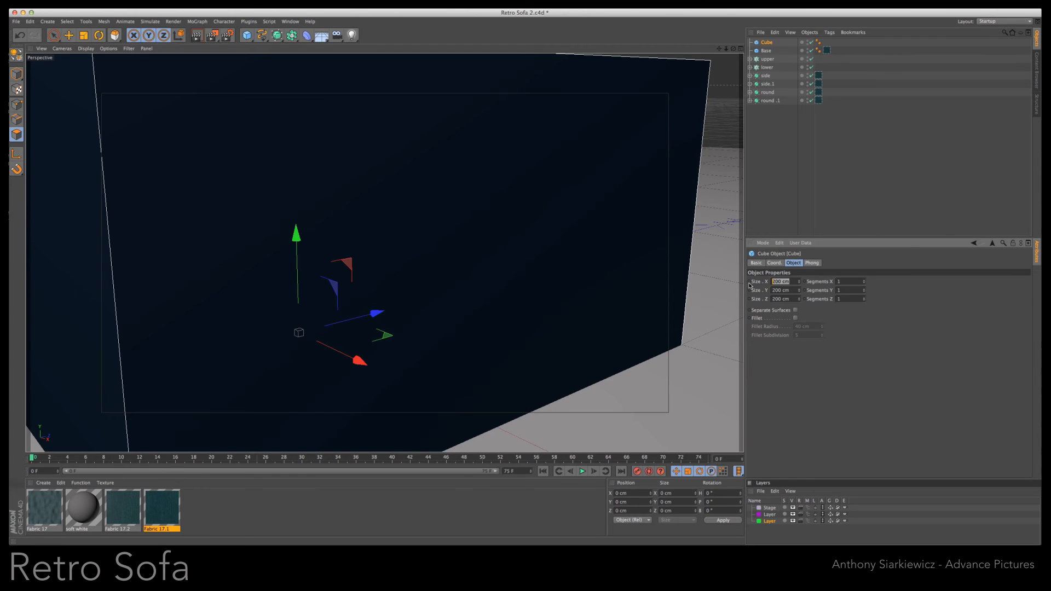
type("2")
key("Tab")
type("1")
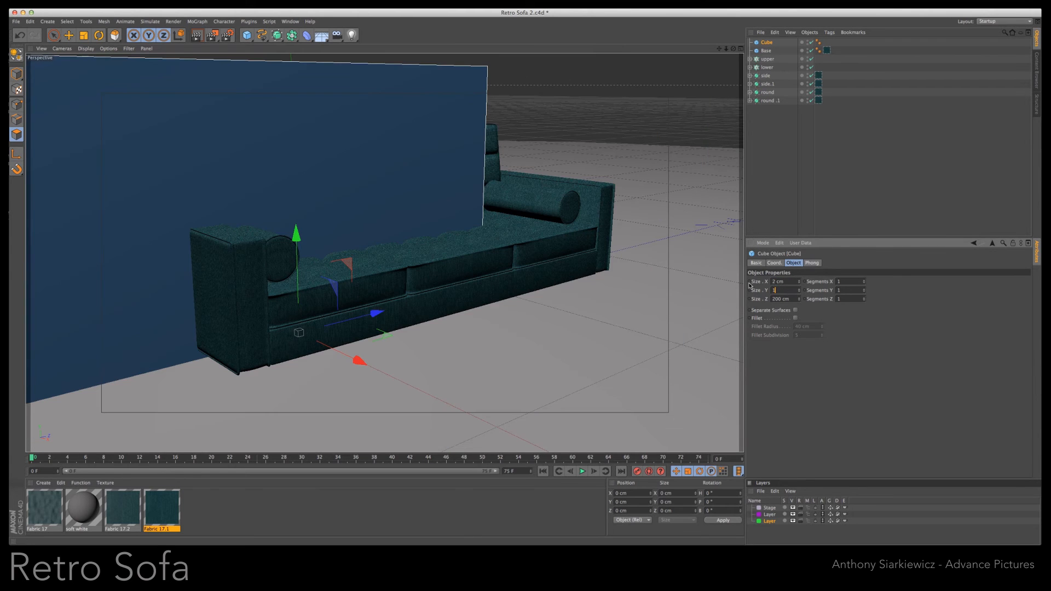
type("0")
key("Tab")
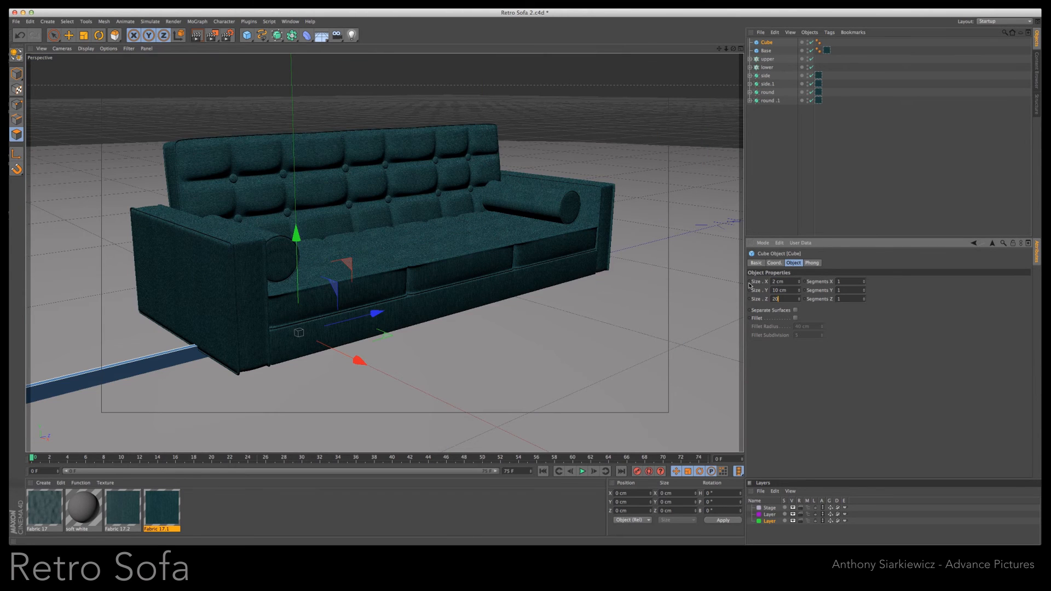
key("Return")
- Move the leg cube along X to the sofa's front edge and set its height to 12 cm
left_click_drag(345, 353, 493, 372)
left_click_drag(801, 291, 800, 289)
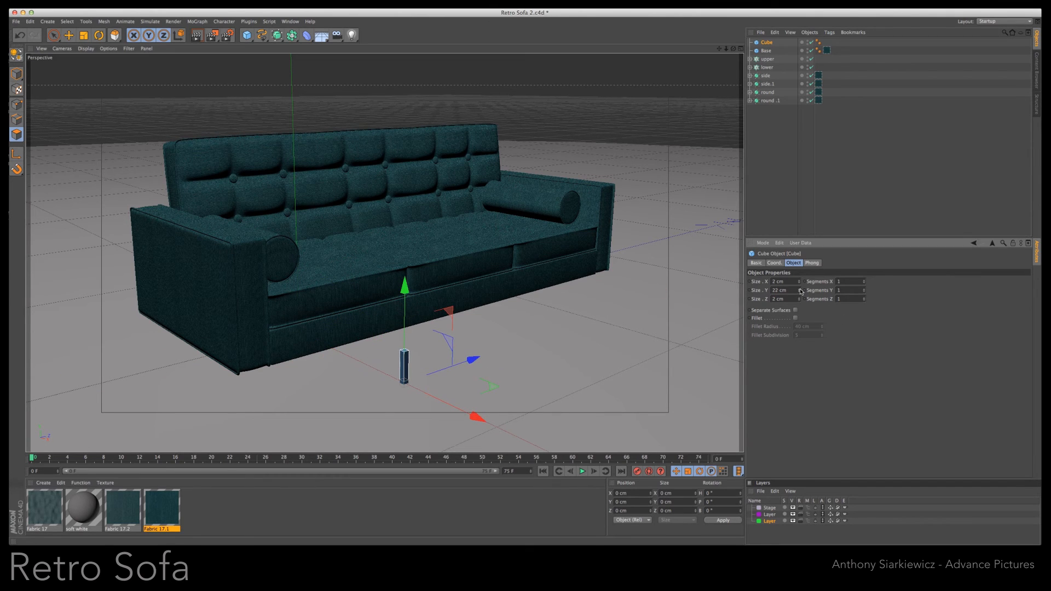
left_click(740, 50)
left_click_drag(691, 399, 621, 400)
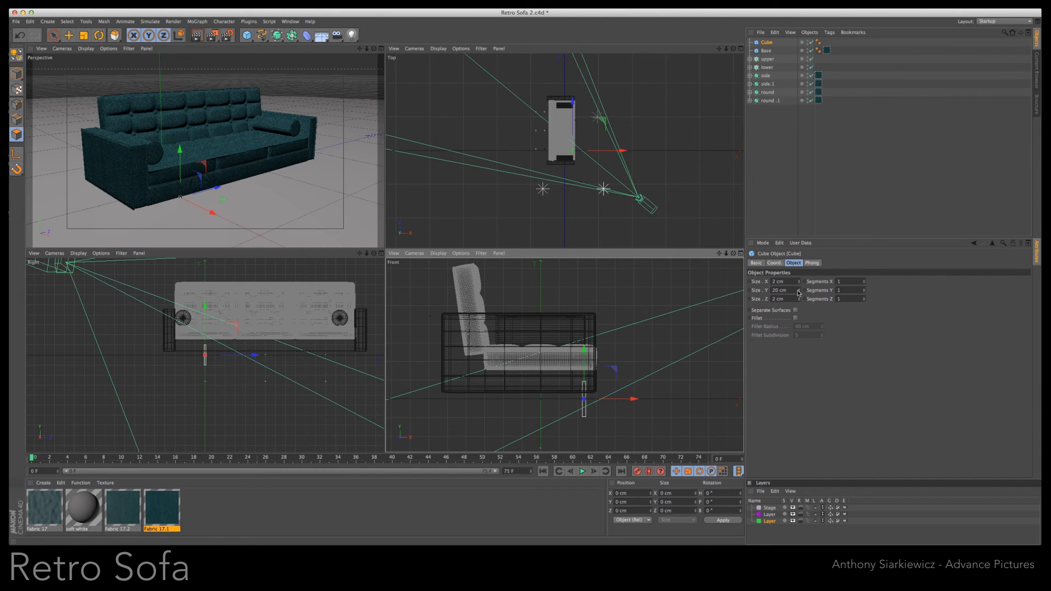
left_click_drag(799, 292, 798, 293)
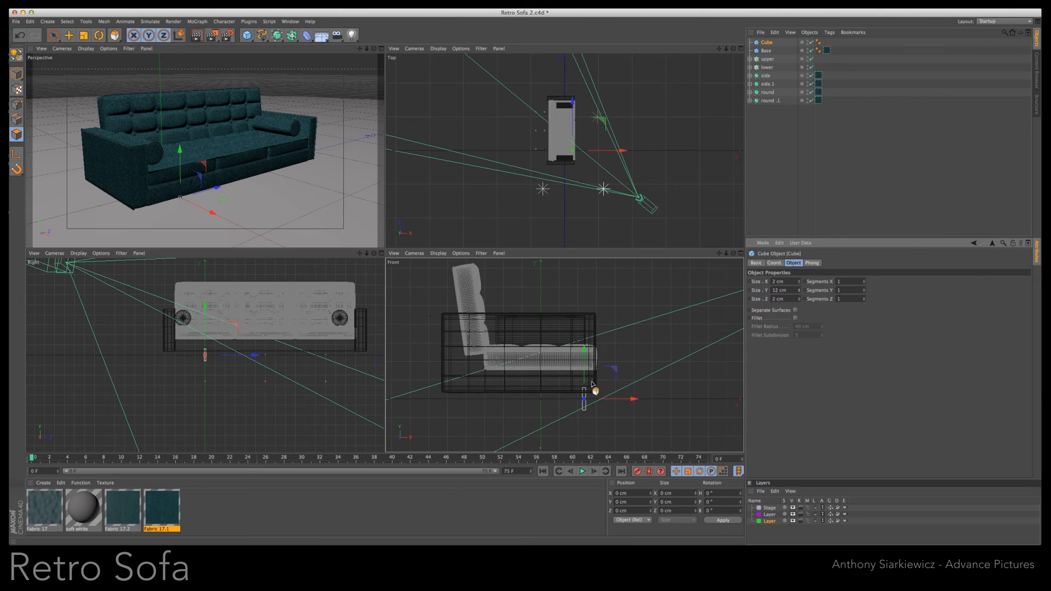
- Shift the leg cube along Z toward the armrest, pull it out in front of the sofa and raise it slightly
left_click_drag(607, 400, 610, 400)
left_click_drag(224, 355, 199, 357)
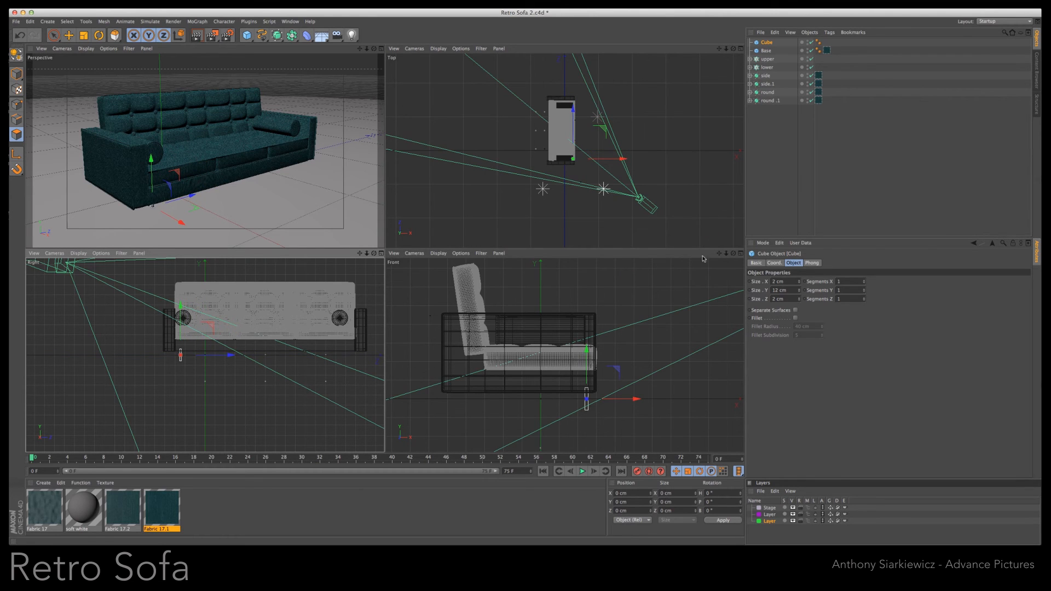
left_click_drag(180, 223, 196, 226)
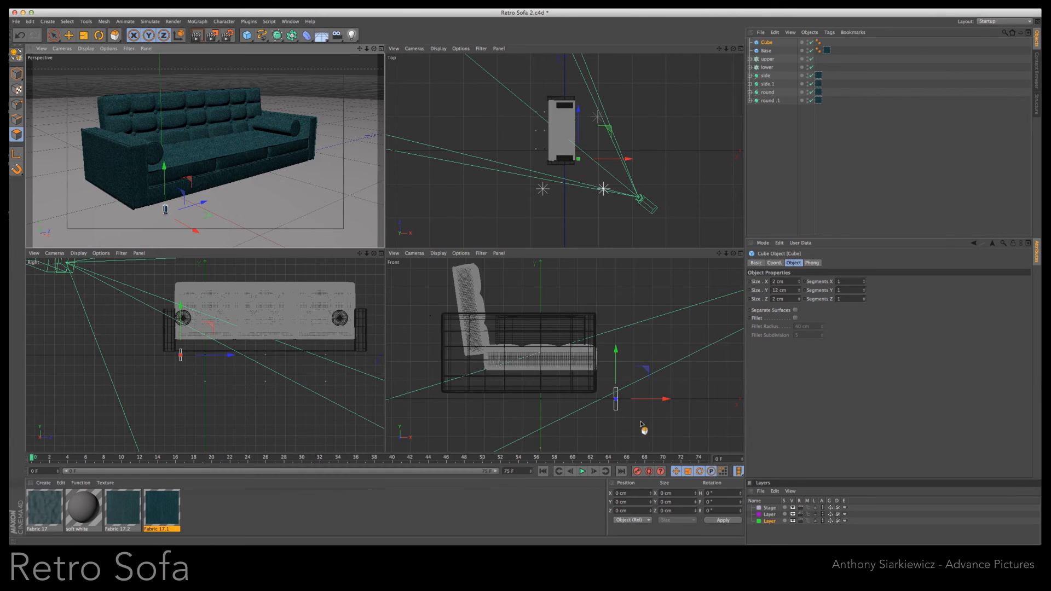
left_click(381, 50)
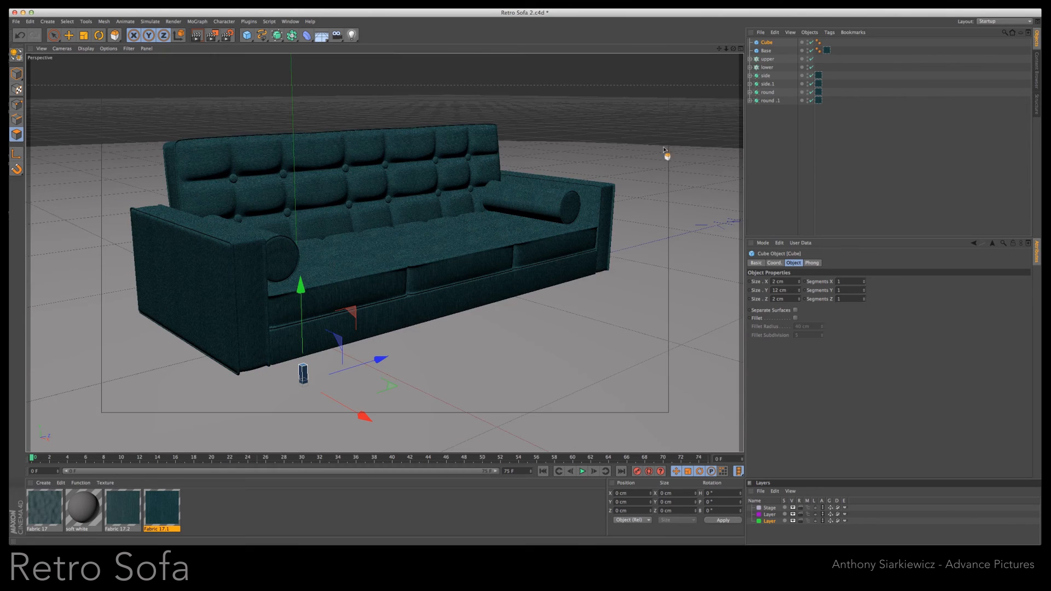
left_click_drag(727, 49, 725, 50)
left_click_drag(306, 272, 305, 251)
left_click_drag(726, 49, 720, 48)
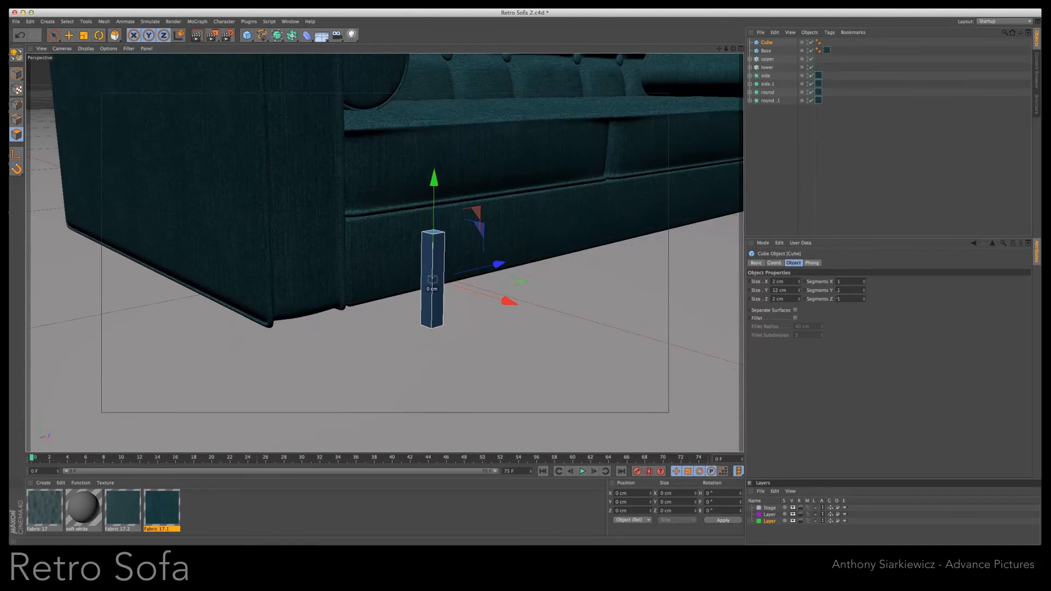
- Set the leg cube's Y segments to 2 and turn on its fillet
left_click(866, 290)
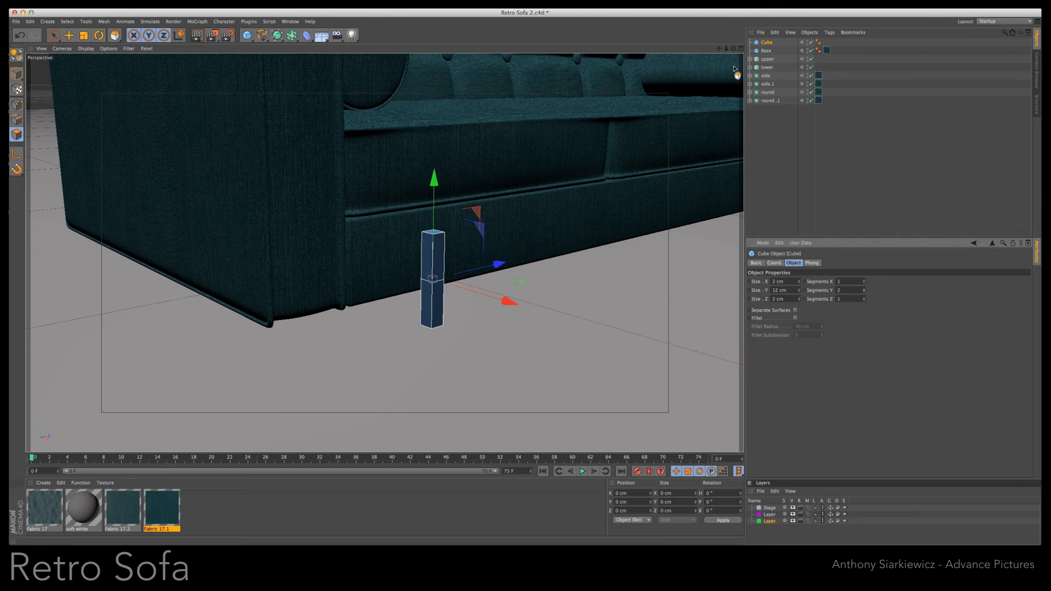
left_click(767, 45)
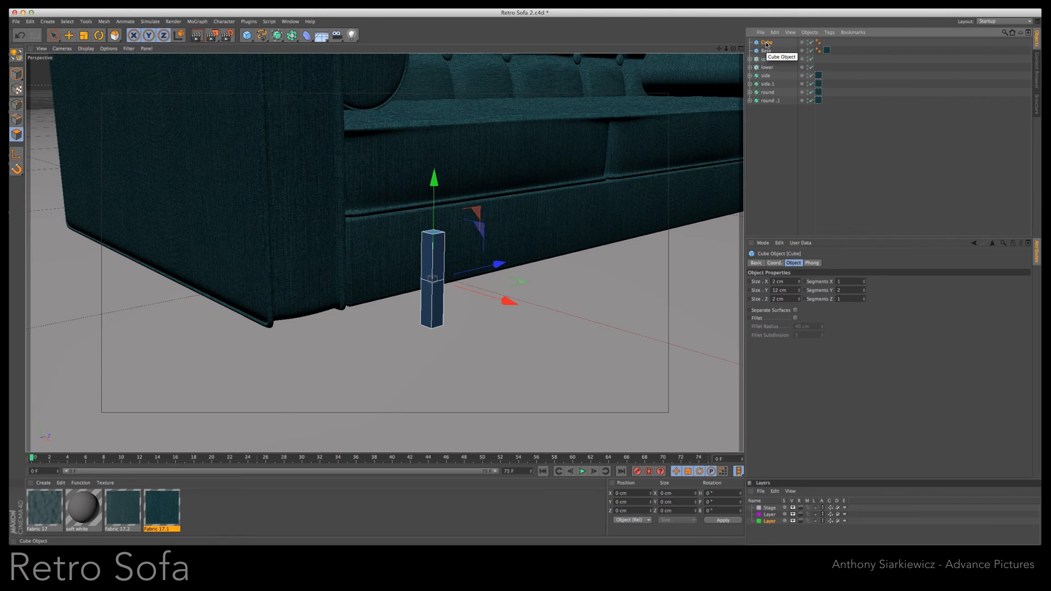
left_click(795, 318)
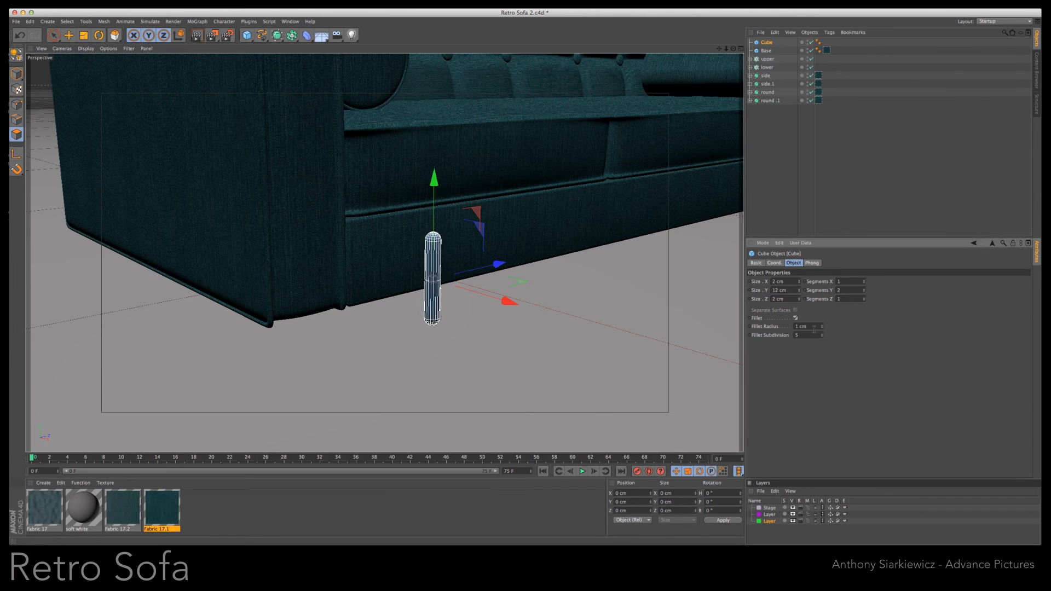
- Set the leg cube's fillet radius to 0.5 cm and convert the cube into an editable polygon object
key("Return")
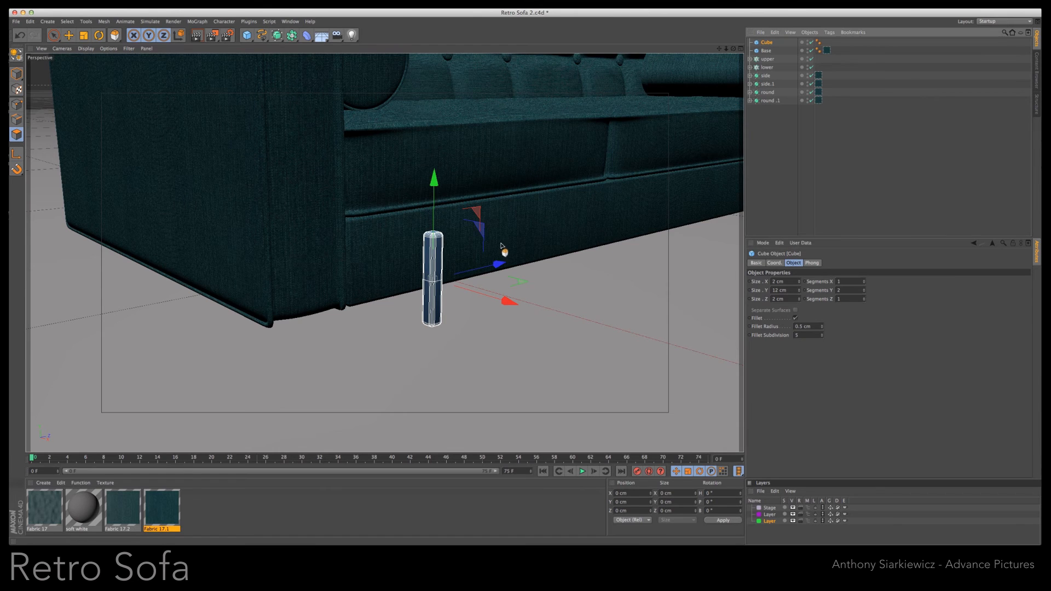
left_click_drag(53, 35, 73, 59)
left_click(767, 43)
key("c")
- Select the points of the leg's upper half, scale them up and raise them so the leg tapers downward
left_click_drag(403, 219, 463, 285)
left_click(16, 104)
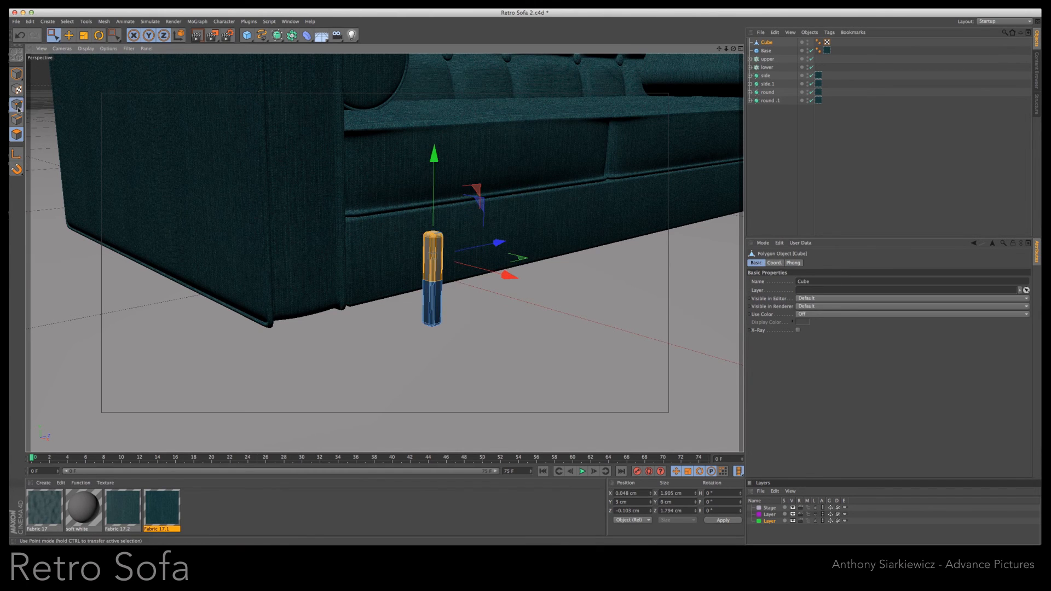
left_click_drag(411, 225, 534, 292)
key("t")
key("e")
left_click_drag(434, 207, 435, 194)
- Create a new material and load the Wood surface shader as its color texture
left_click(276, 506)
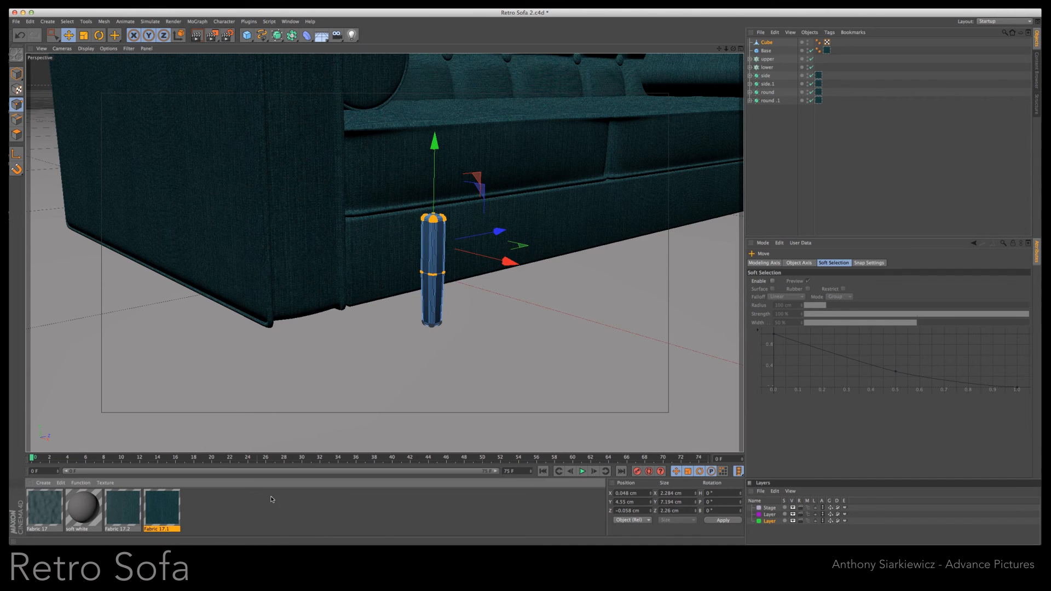
double_click(233, 510)
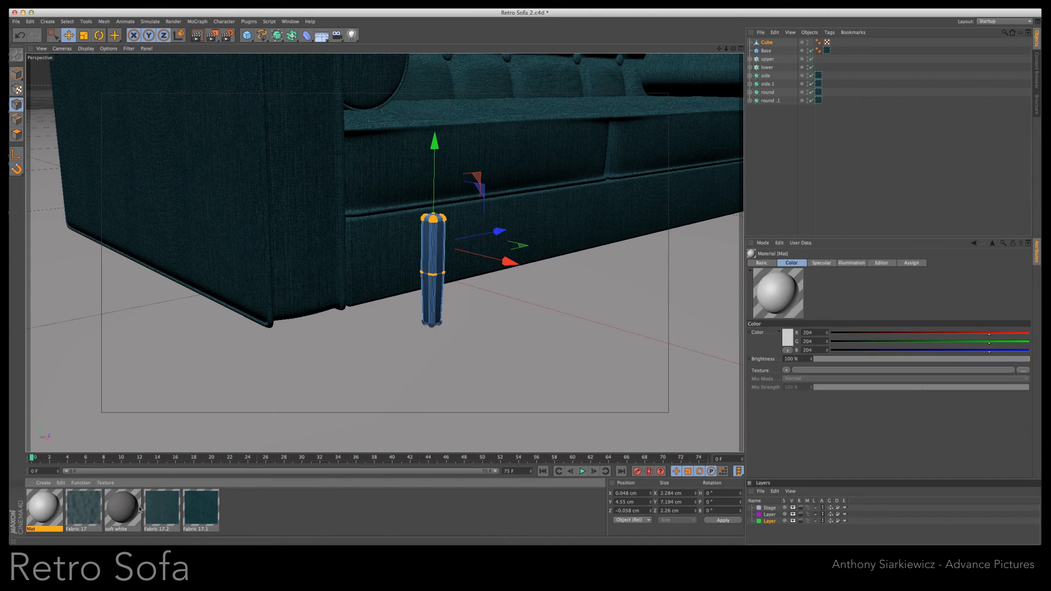
double_click(48, 506)
left_click(216, 118)
mouse_move(257, 314)
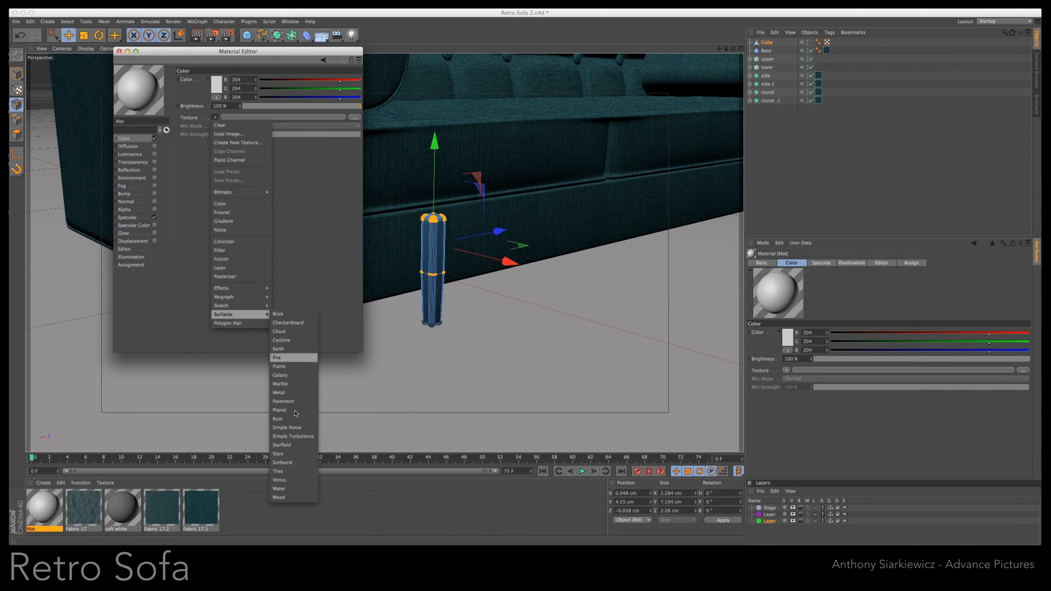
left_click(278, 497)
key("super+w")
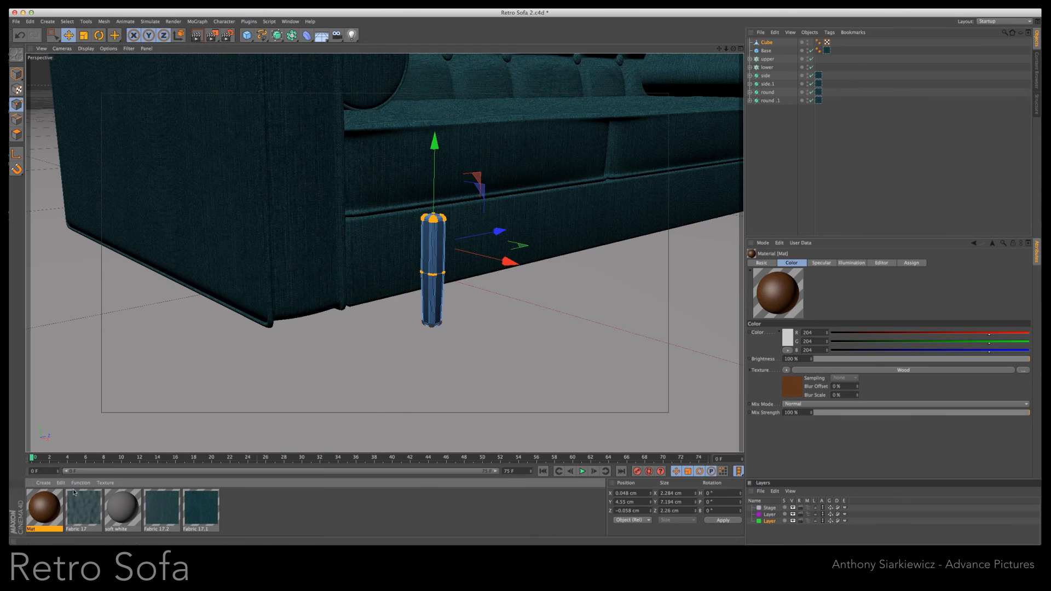
- Turn off the wood material's Specular channel and apply the material to the leg
double_click(48, 511)
left_click(154, 217)
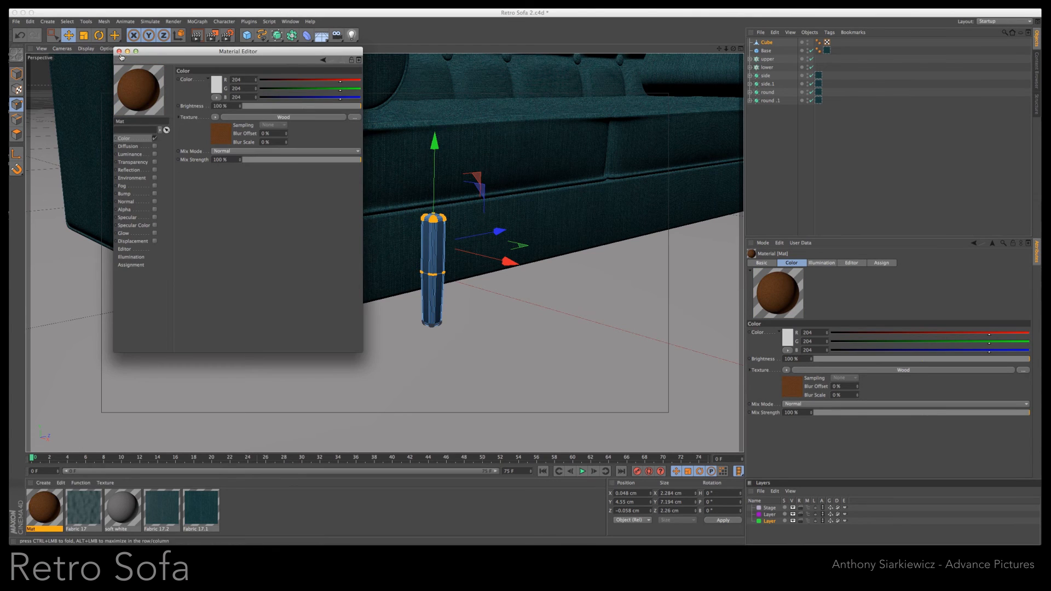
key("super+w")
left_click_drag(432, 292, 433, 293)
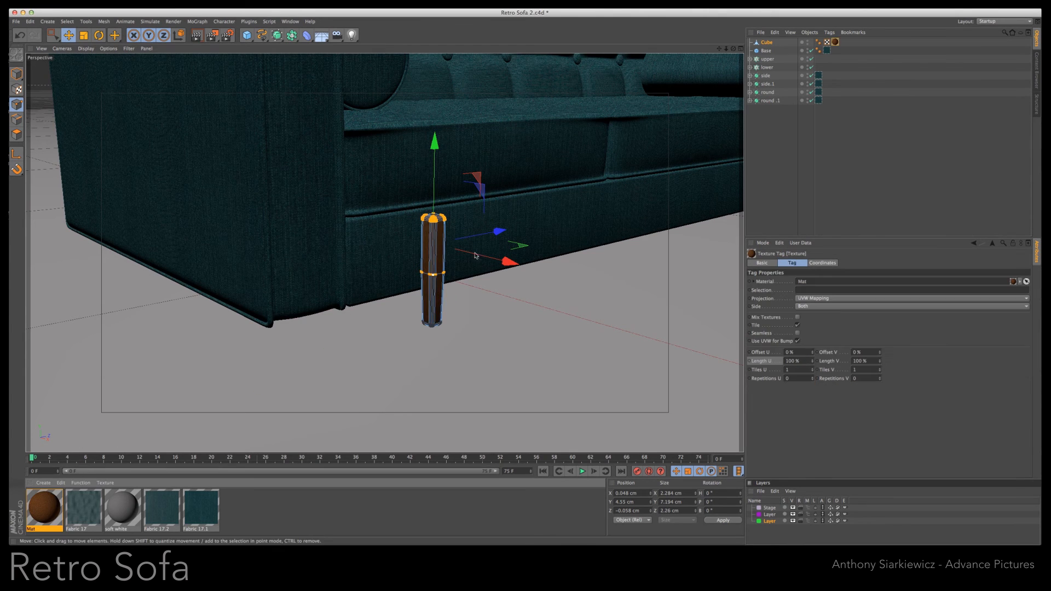
- Add a MoGraph Cloner, nest the leg cube inside it and rename the cloner legs
left_click_drag(727, 48, 522, 289)
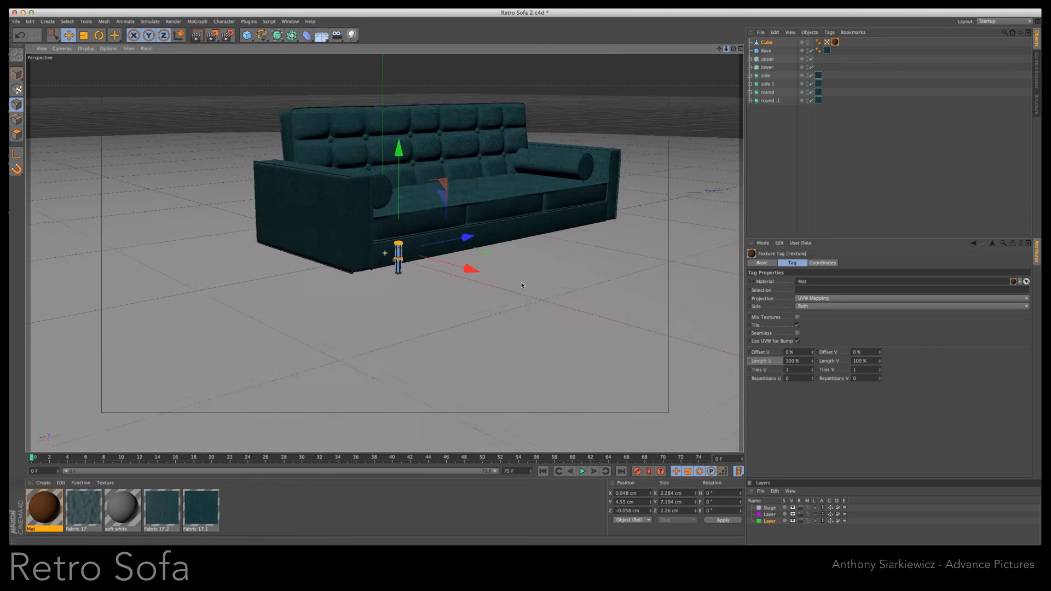
left_click(196, 22)
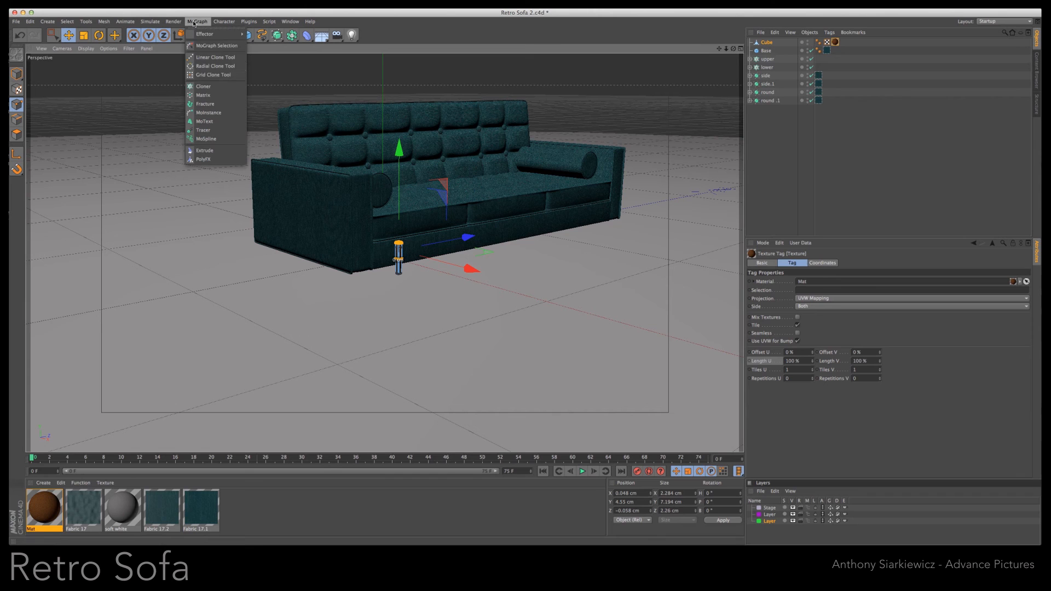
left_click(202, 87)
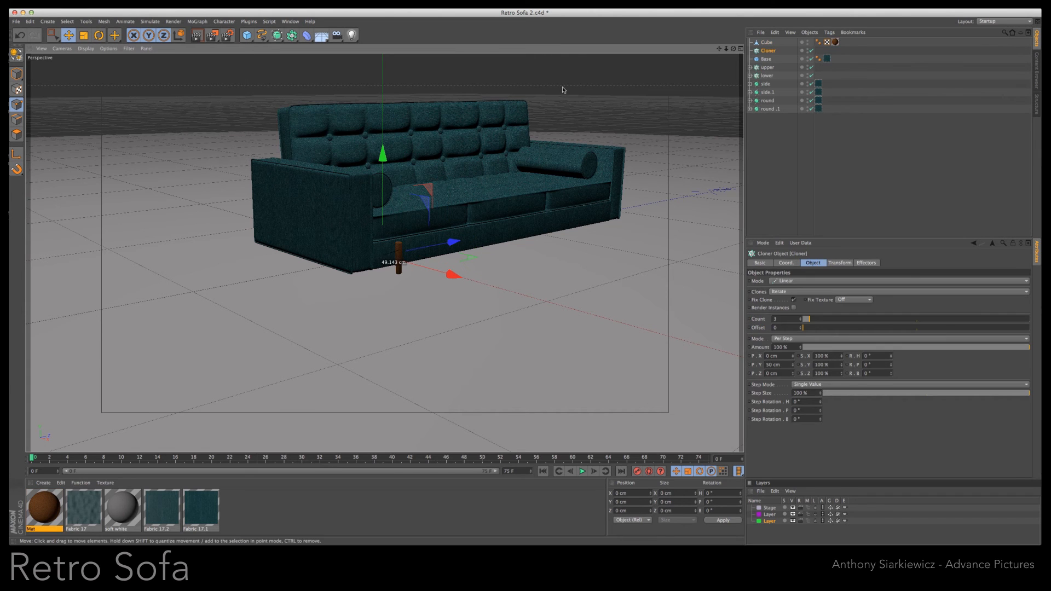
left_click_drag(766, 59, 769, 51)
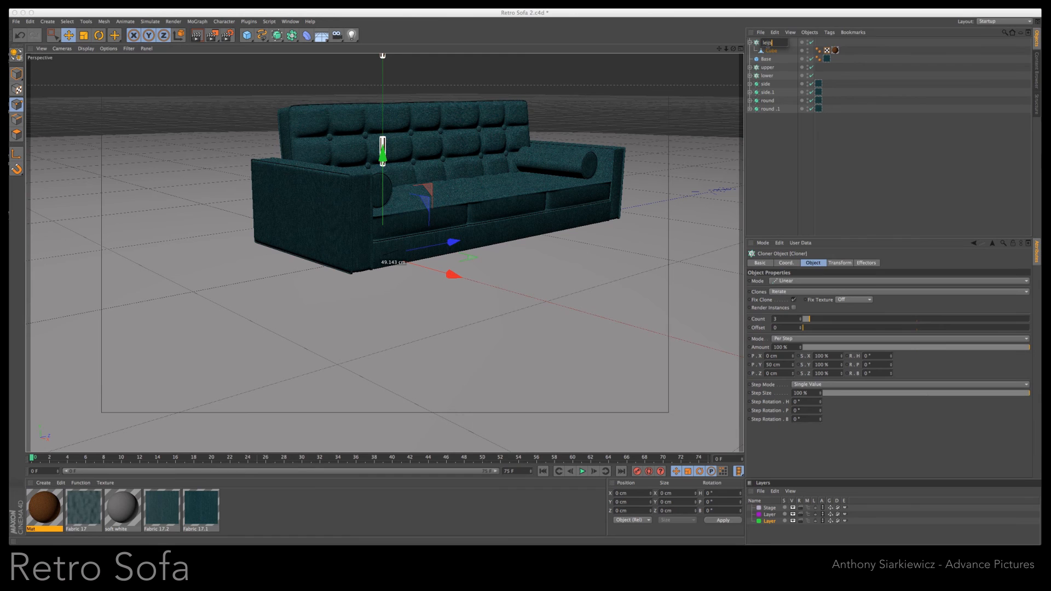
key("Return")
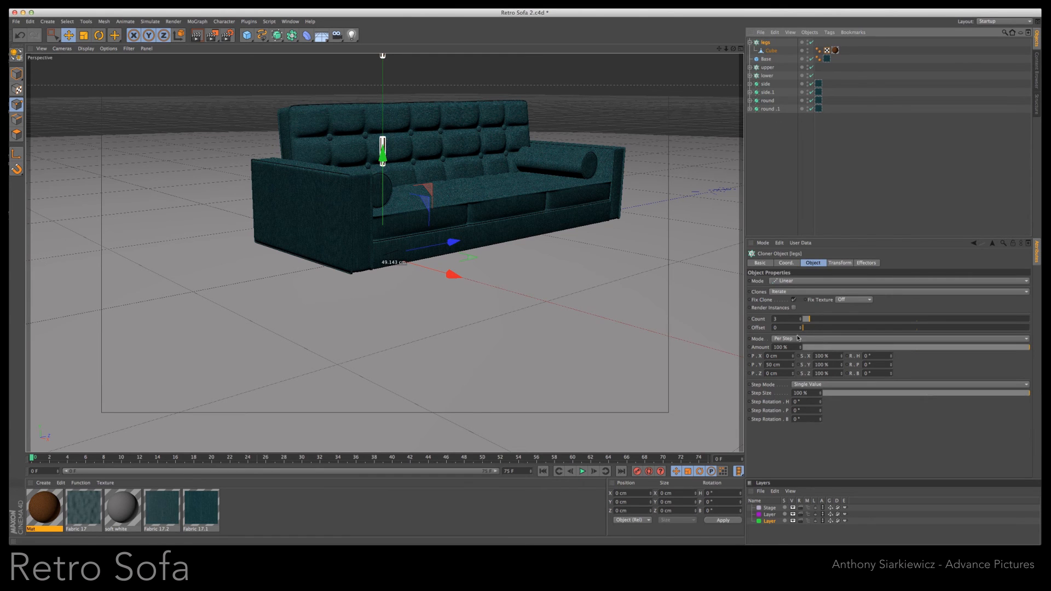
- Switch the legs cloner to Grid Array with counts of 2, 1 and 3, sized 96 cm in X and 198 cm in Z
left_click(795, 283)
left_click(794, 299)
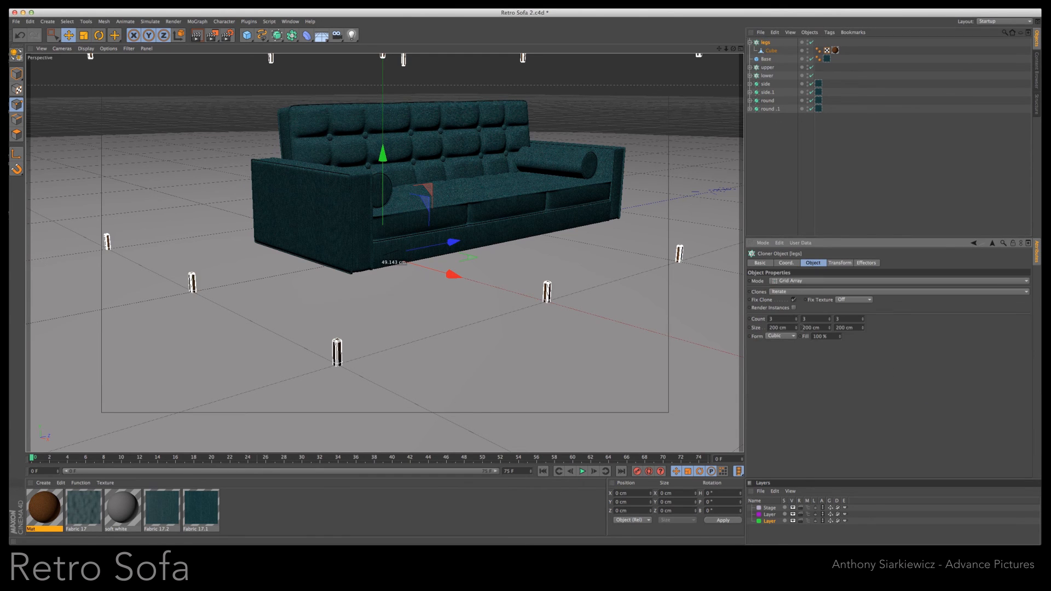
left_click(830, 320)
left_click(830, 321)
left_click_drag(797, 328, 797, 328)
left_click(863, 328)
left_click(863, 329)
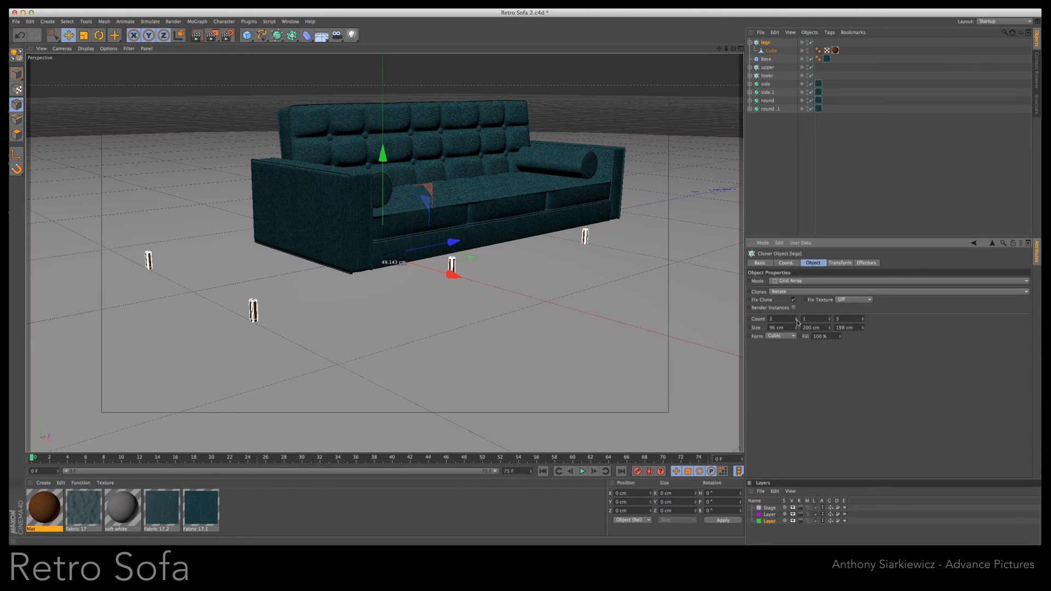
- Compare the legs with the sofa in all four views and reduce the grid to 64 cm in X and 197 cm in Z
middle_click(673, 248)
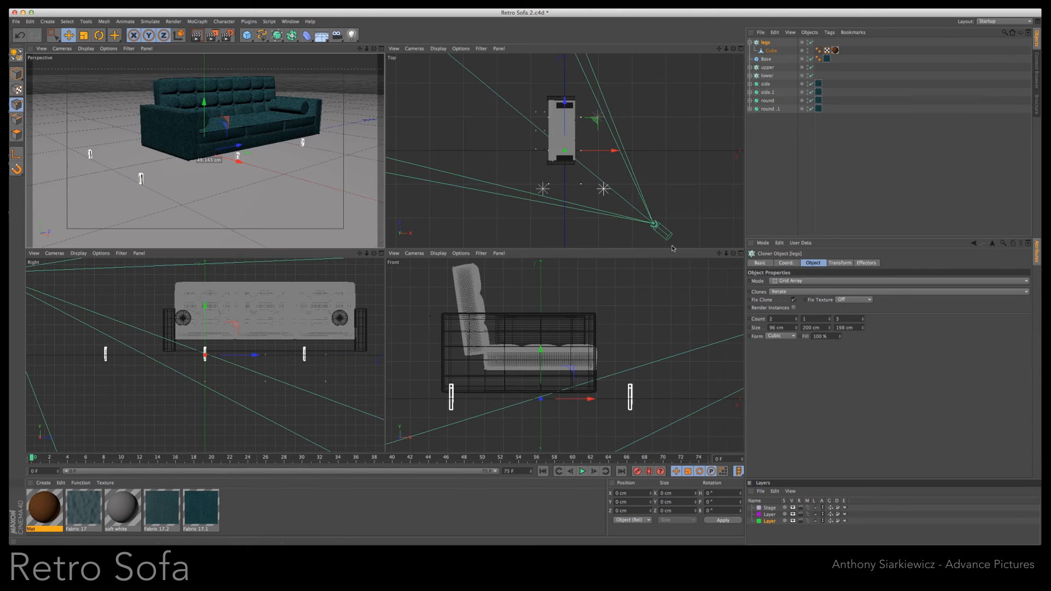
left_click_drag(727, 49, 800, 60)
left_click_drag(798, 329, 797, 330)
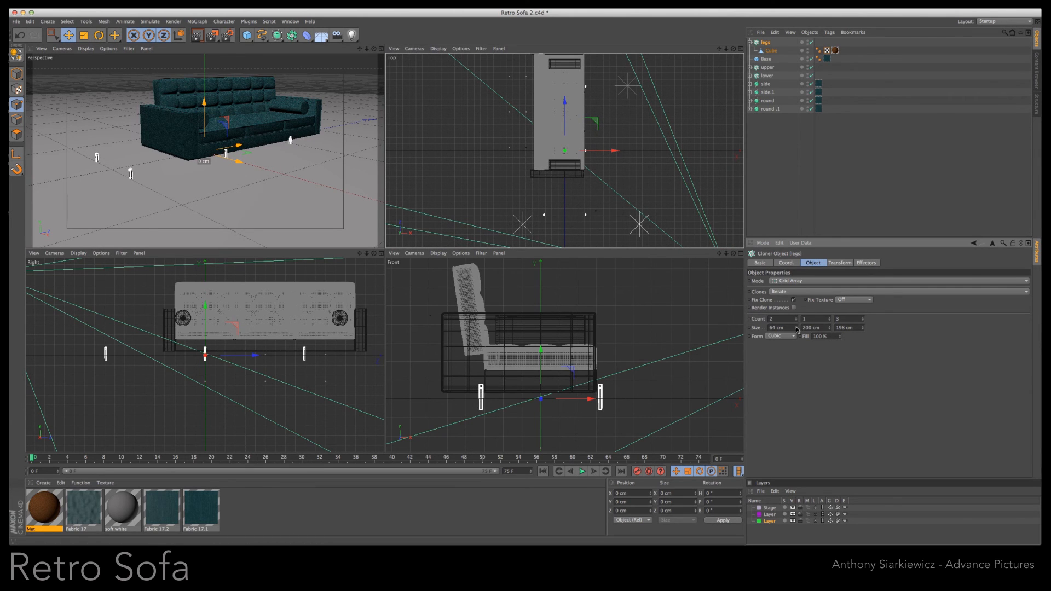
left_click_drag(864, 330, 864, 331)
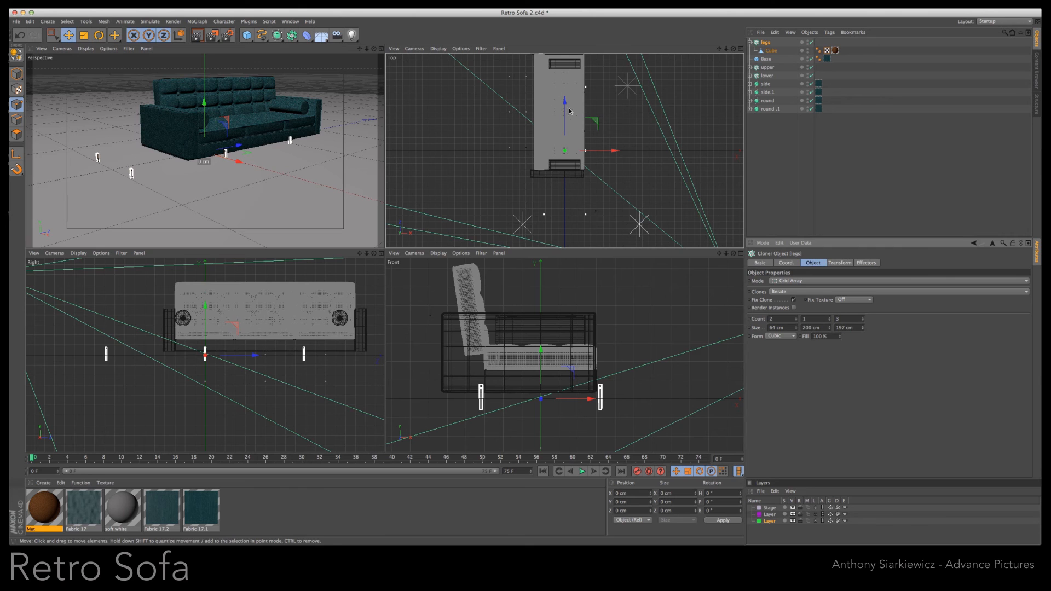
- Move the legs cloner along Z to the sofa's middle and set its Z size to 178 cm
mouse_move(726, 50)
left_mouse_down()
mouse_move(717, 87)
mouse_move(717, 62)
left_mouse_up()
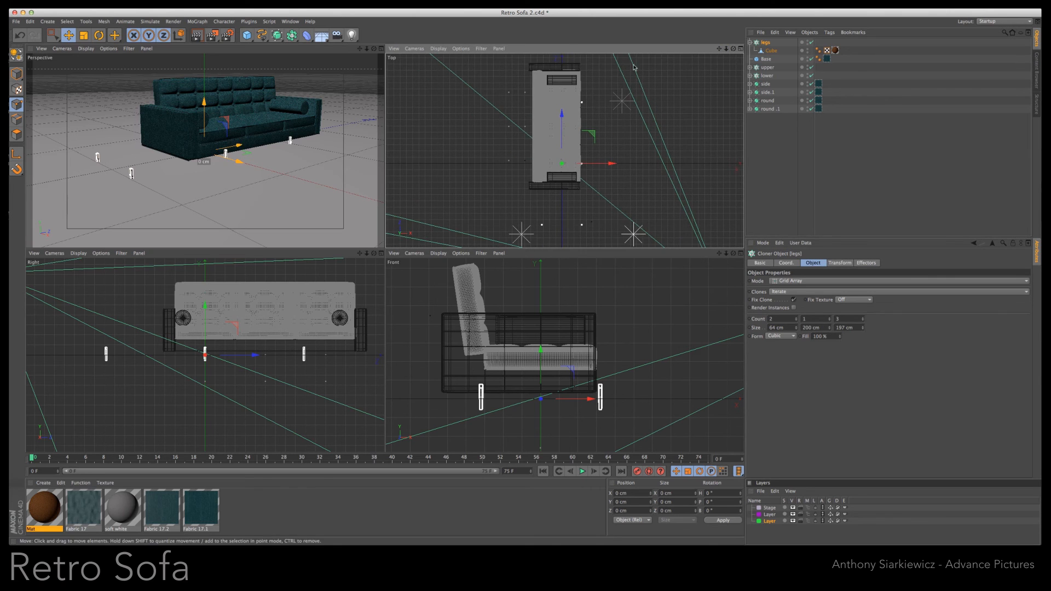
left_click_drag(561, 109, 563, 77)
left_click_drag(864, 330, 864, 331)
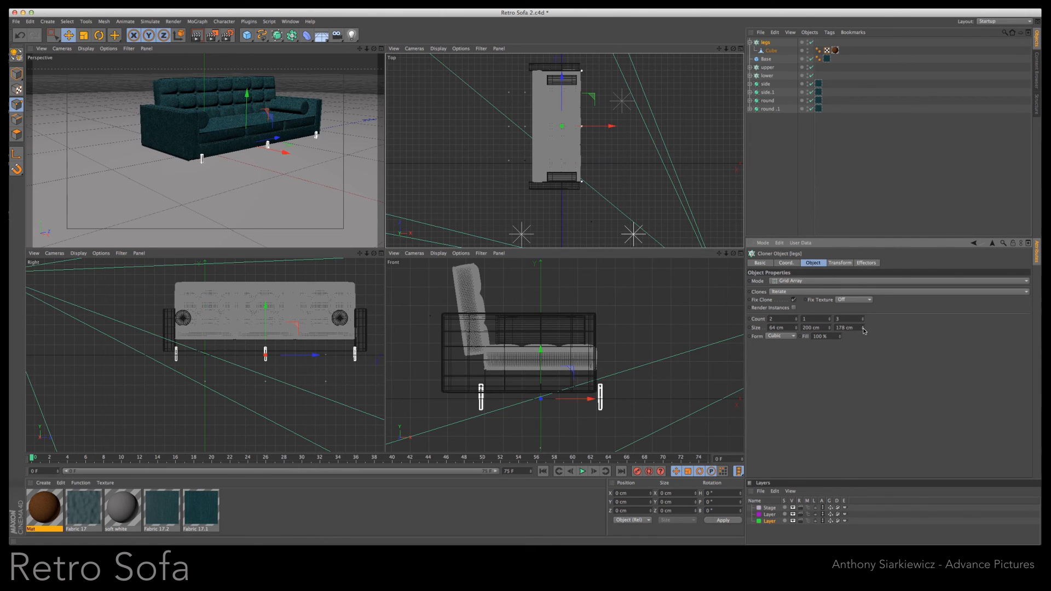
- Shift the legs along X until they sit under the base, and narrow the grid's Z size to 170 cm
left_click_drag(600, 124, 602, 127)
left_click_drag(864, 331, 864, 331)
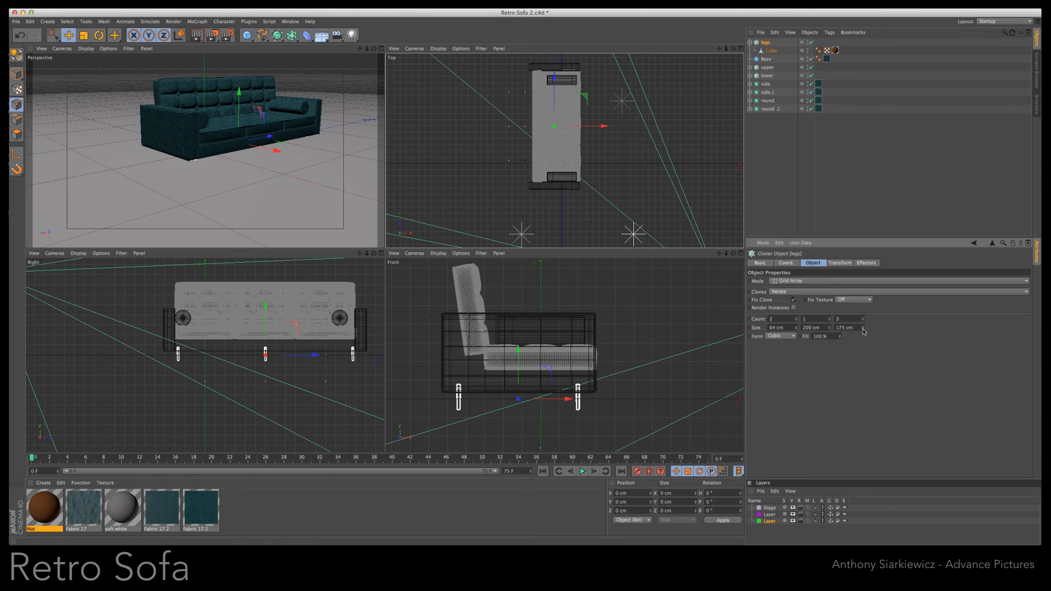
left_click(864, 331)
left_click_drag(571, 396, 571, 400)
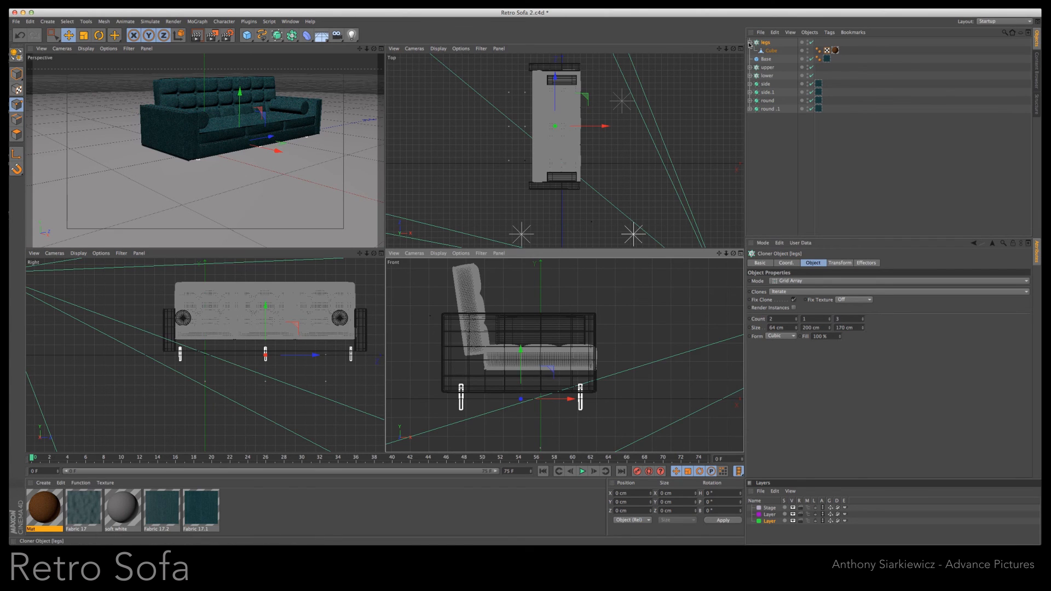
- Group all the sofa parts, including the legs, under one null named Sofa
left_click(750, 43)
left_click(772, 101, "shift")
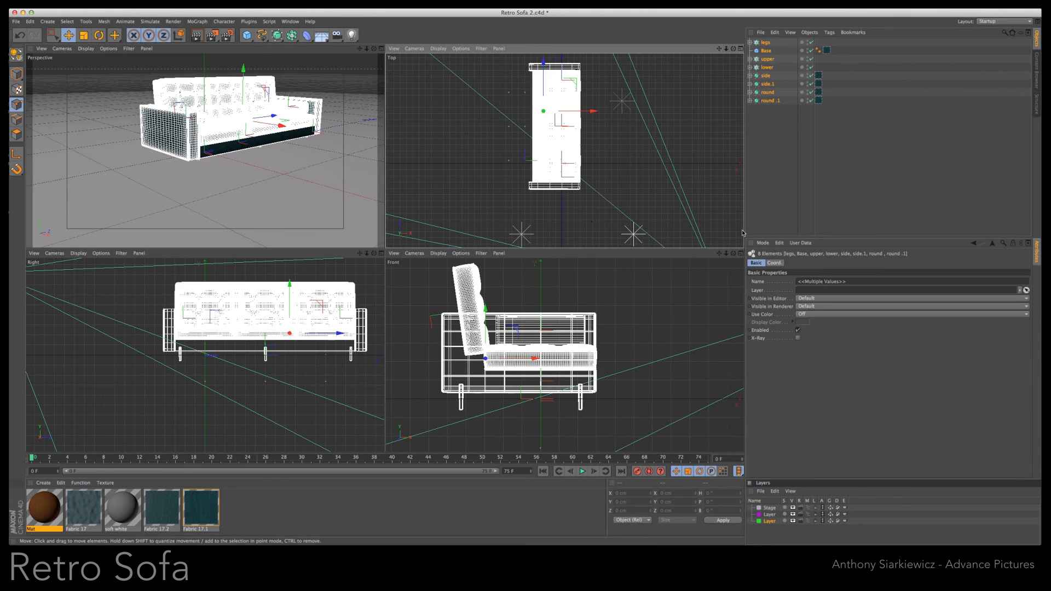
key("alt+g")
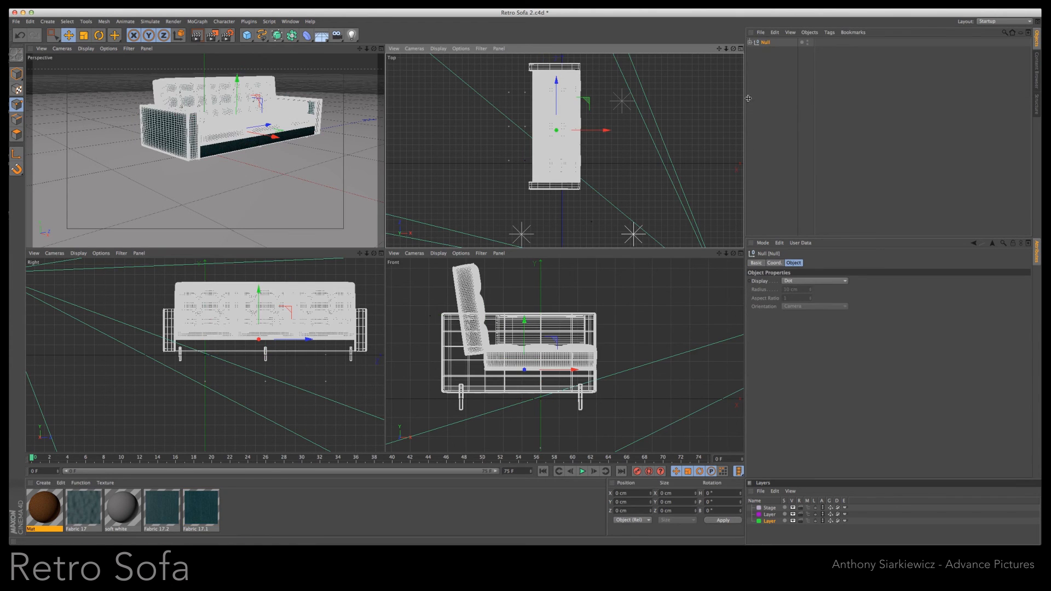
double_click(767, 42)
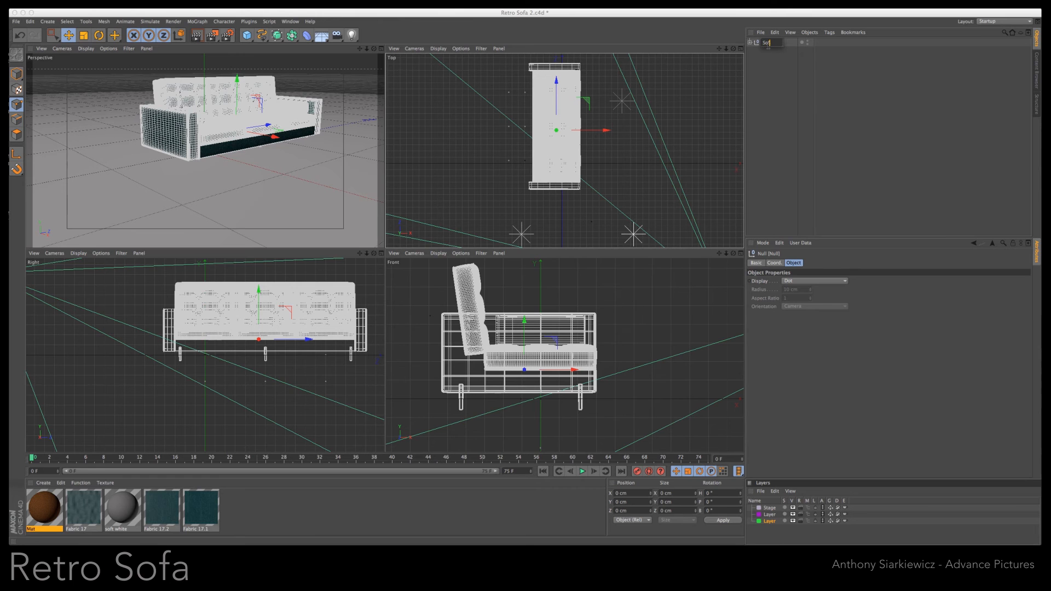
key("Return")
- Raise the Sofa group until its legs stand on the floor, and render the perspective view
left_click_drag(239, 81, 240, 72)
left_click_drag(525, 304, 524, 310)
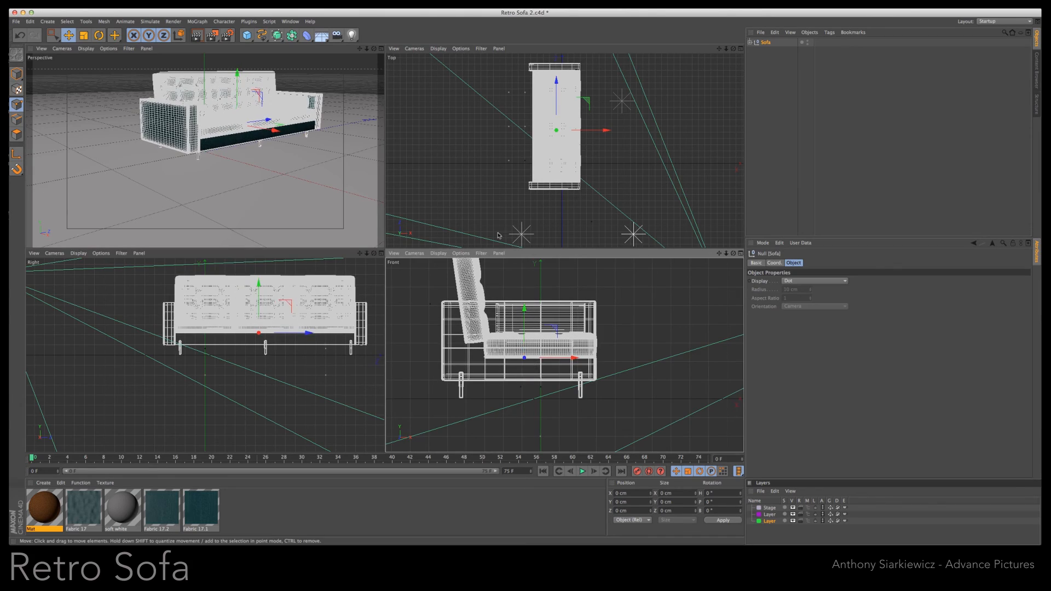
left_click(382, 49)
left_click_drag(720, 49, 521, 286)
left_click(196, 36)
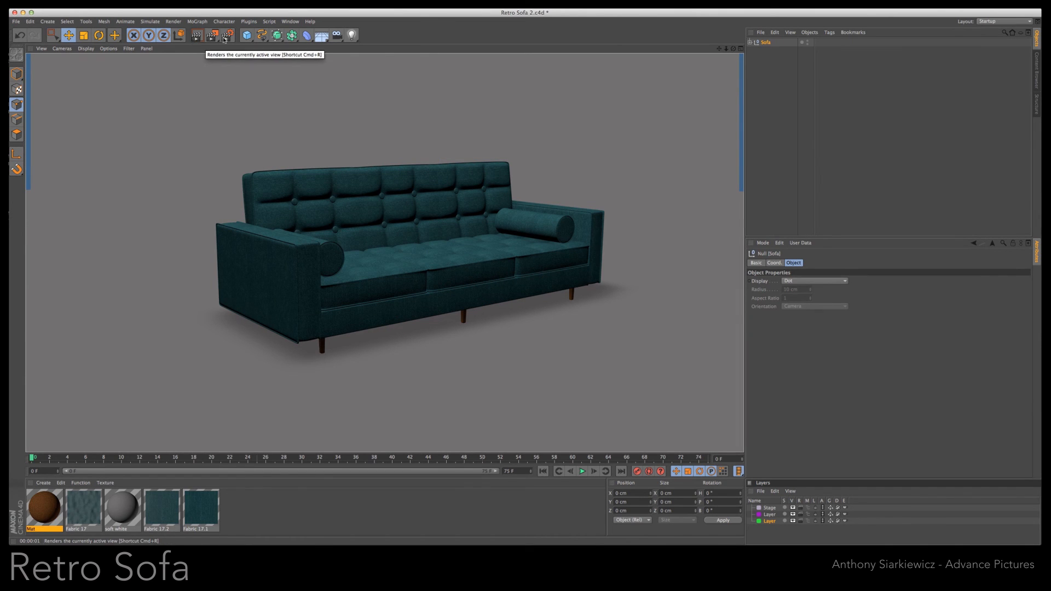
- Scale up the upper points of the cube inside the legs cloner for a stronger taper and adjust their height
left_click(750, 42)
left_click(771, 51)
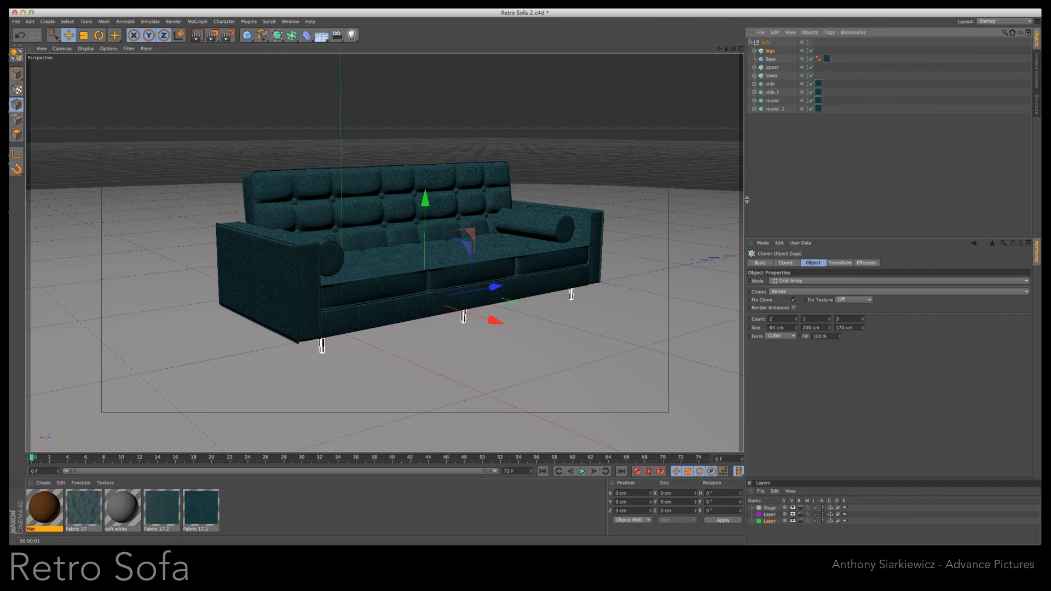
left_click(754, 51)
left_click(773, 60)
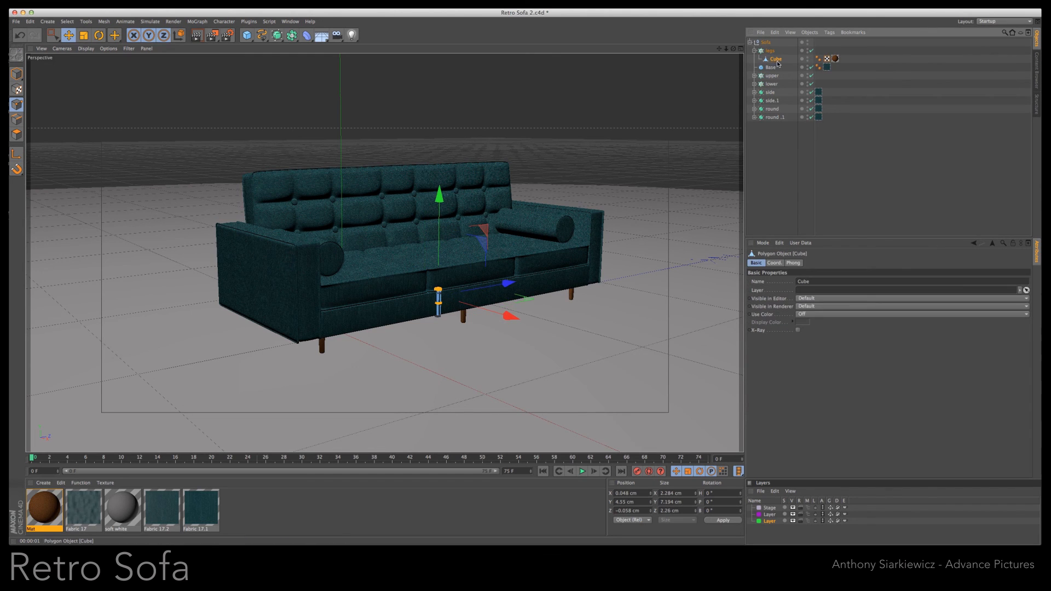
key("t")
left_click_drag(607, 296, 655, 261)
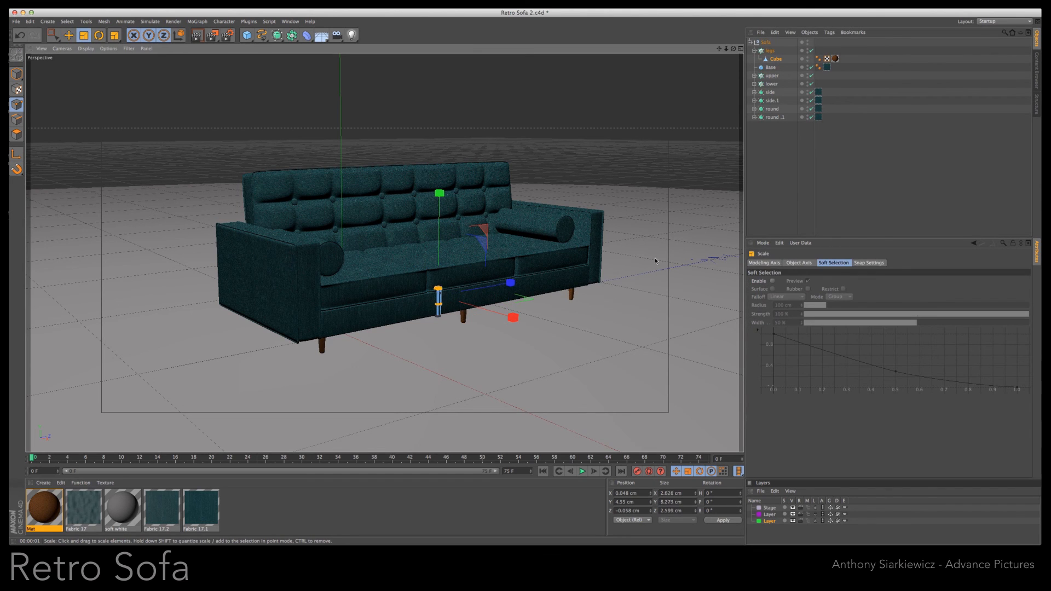
key("e")
mouse_move(439, 193)
left_mouse_down()
mouse_move(440, 202)
mouse_move(440, 194)
left_mouse_up()
left_click(17, 73)
- Adjust the legs' vertical position relative to the Sofa group so more of each leg shows, and render the view
left_click(771, 50)
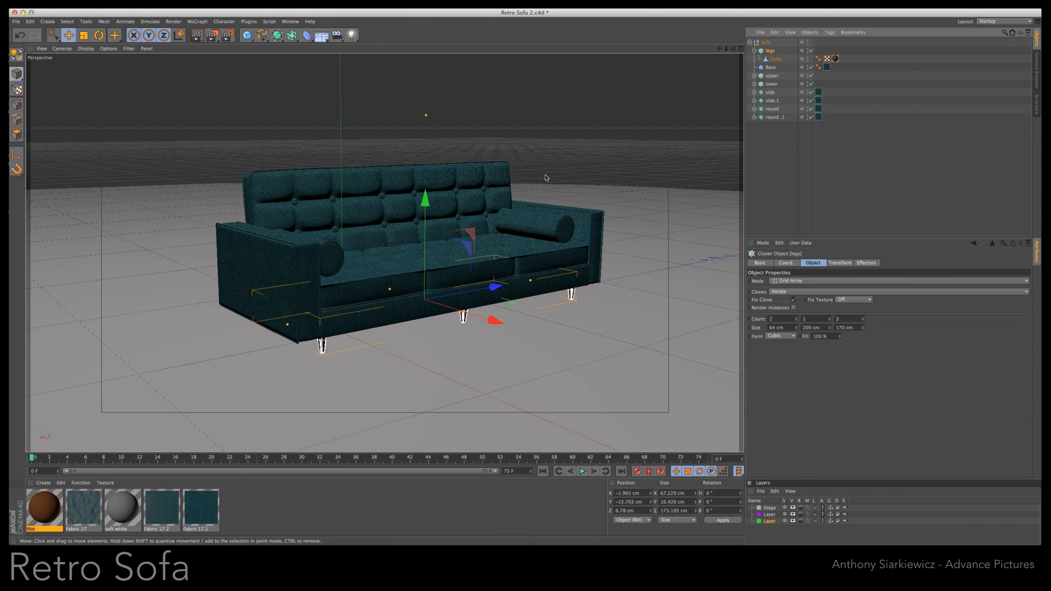
left_click_drag(425, 199, 423, 173)
left_click(765, 42)
key("ctrl+r")
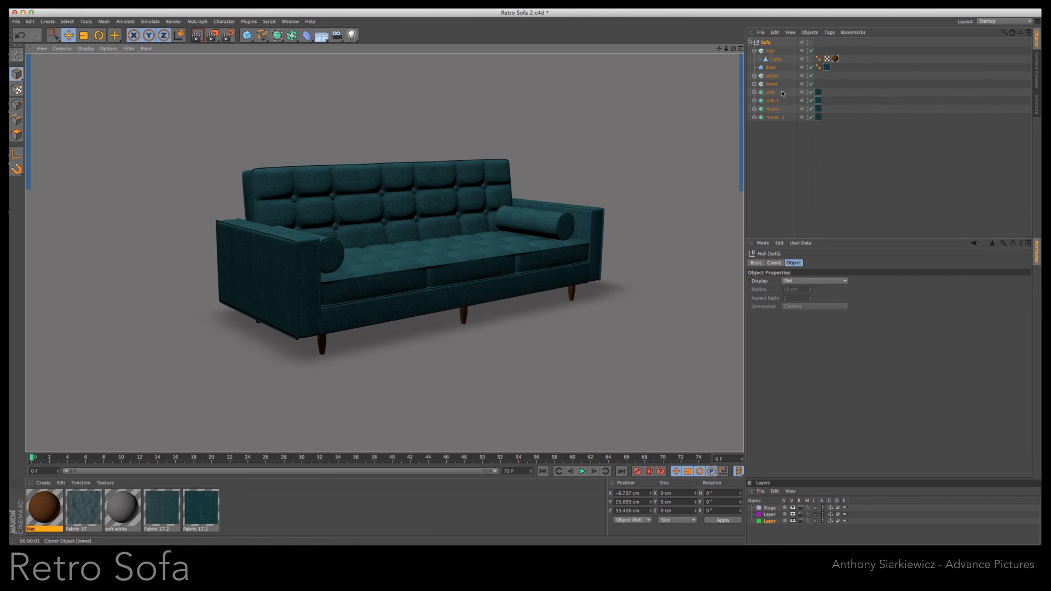
- Set the Z position per step of the upper cushions' cloner to 69.932 cm to space the back cushions apart
left_click(755, 75)
left_click(760, 83)
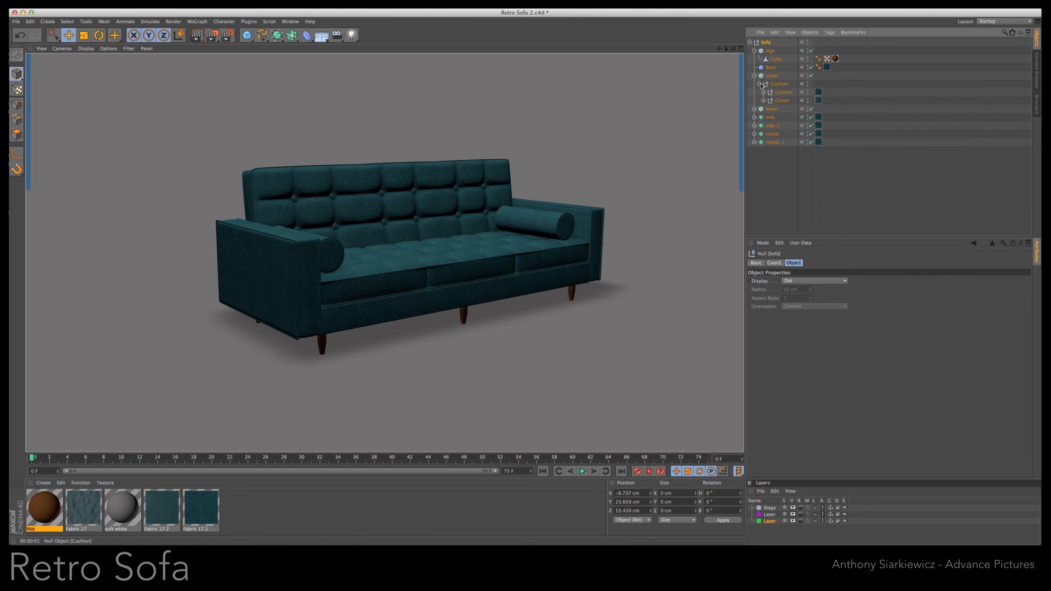
left_click(781, 85)
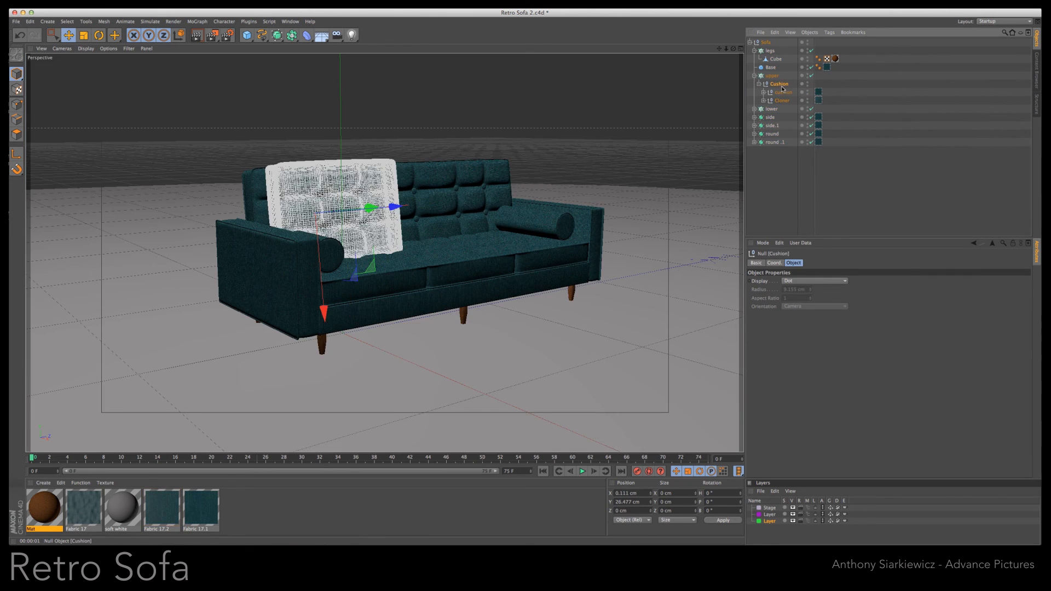
left_click(770, 77)
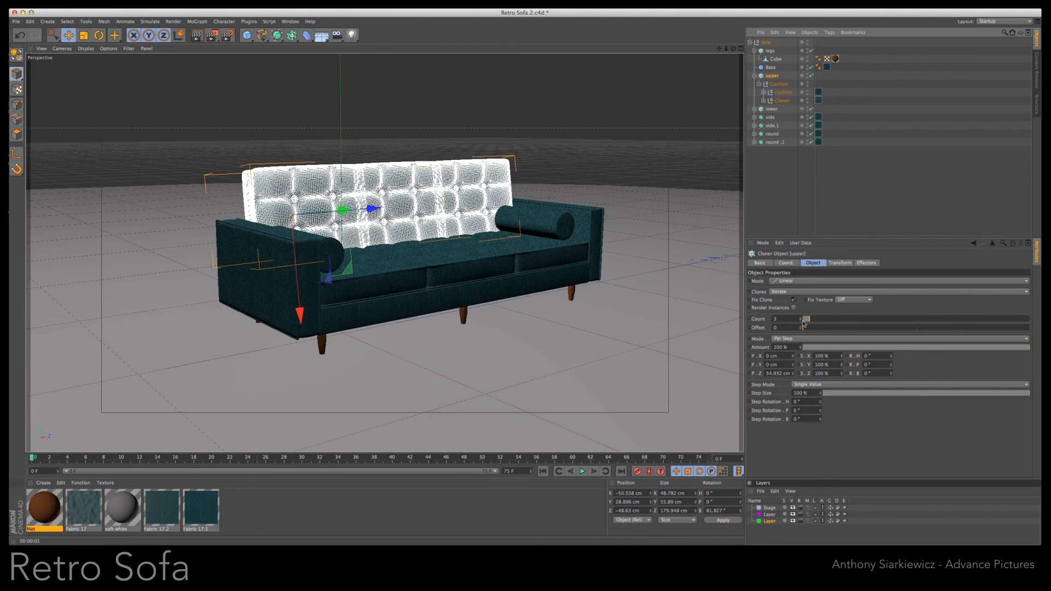
left_click_drag(794, 373, 794, 375)
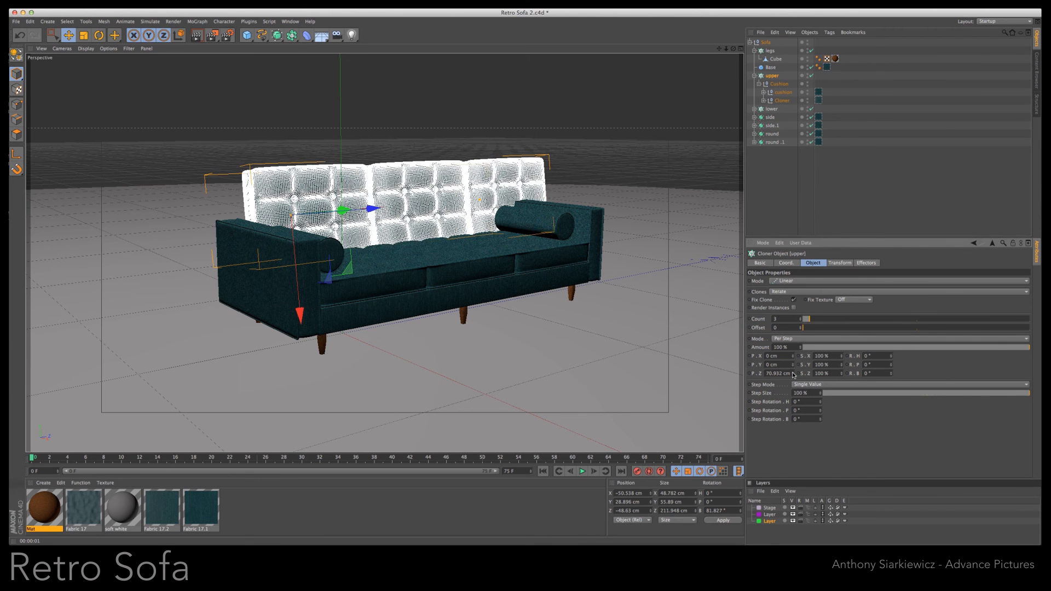
left_click(793, 375)
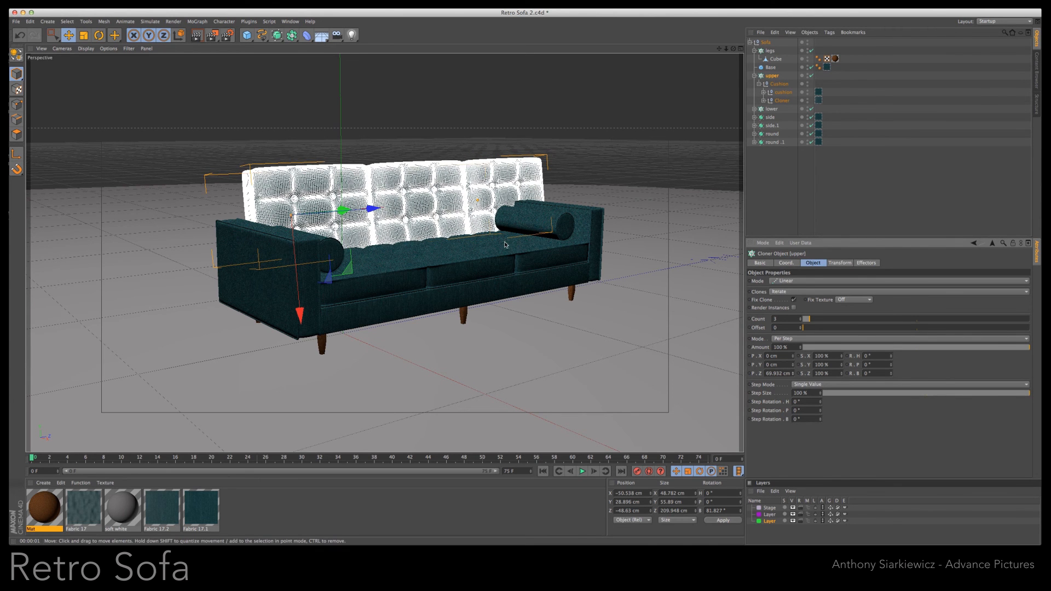
- Scale the upper cushions' cloner down to about 178 cm along Z and shift it along the backrest between the armrests
key("t")
mouse_move(376, 208)
left_mouse_down()
mouse_move(363, 211)
mouse_move(372, 204)
left_mouse_up()
key("e")
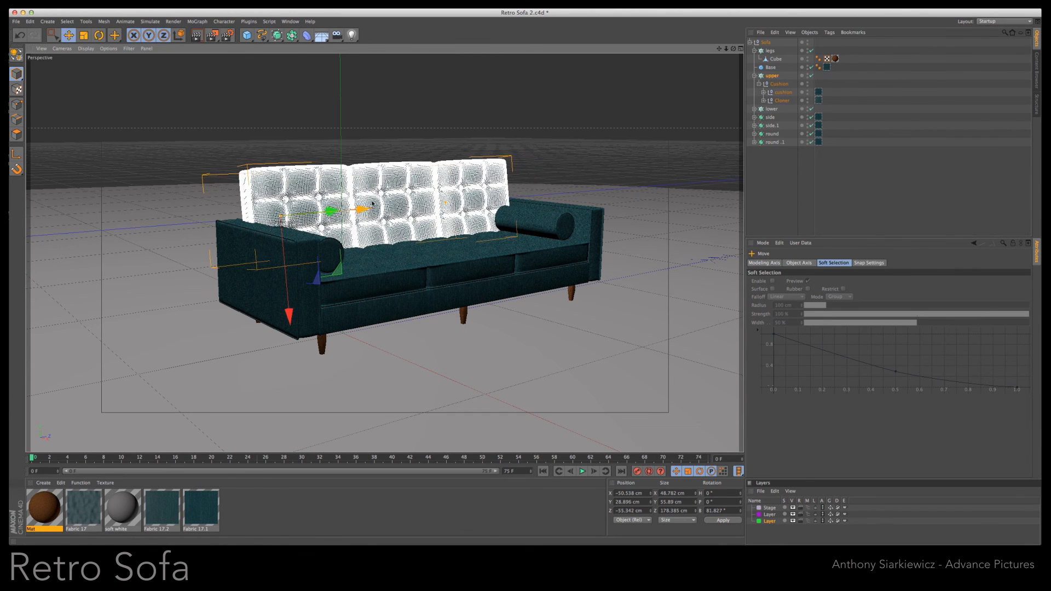
- Centre the back cushions between the armrests and lower them slightly, and render the perspective view
left_click(741, 48)
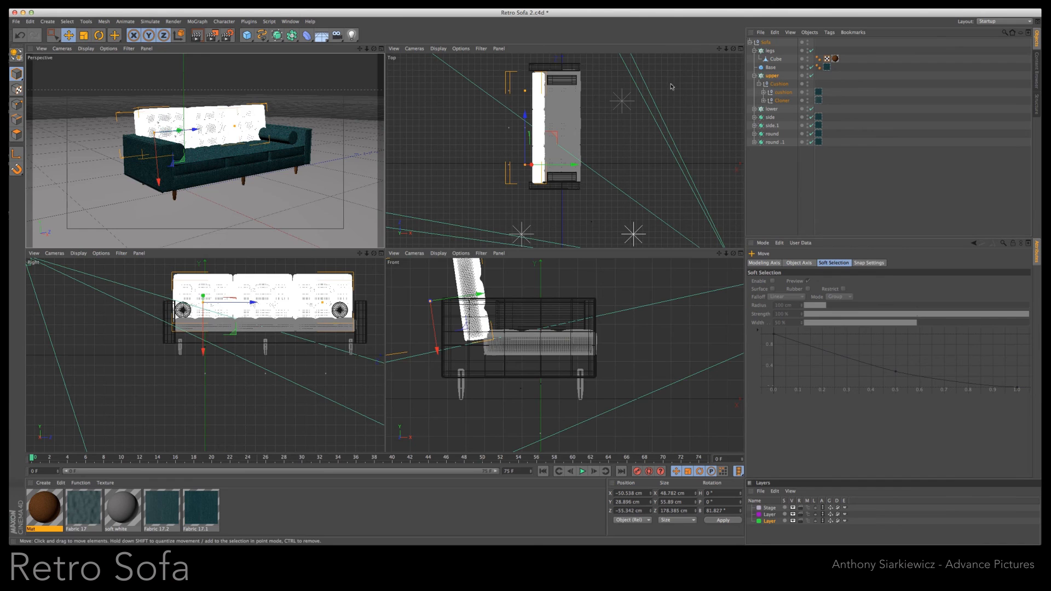
left_click_drag(525, 117, 526, 116)
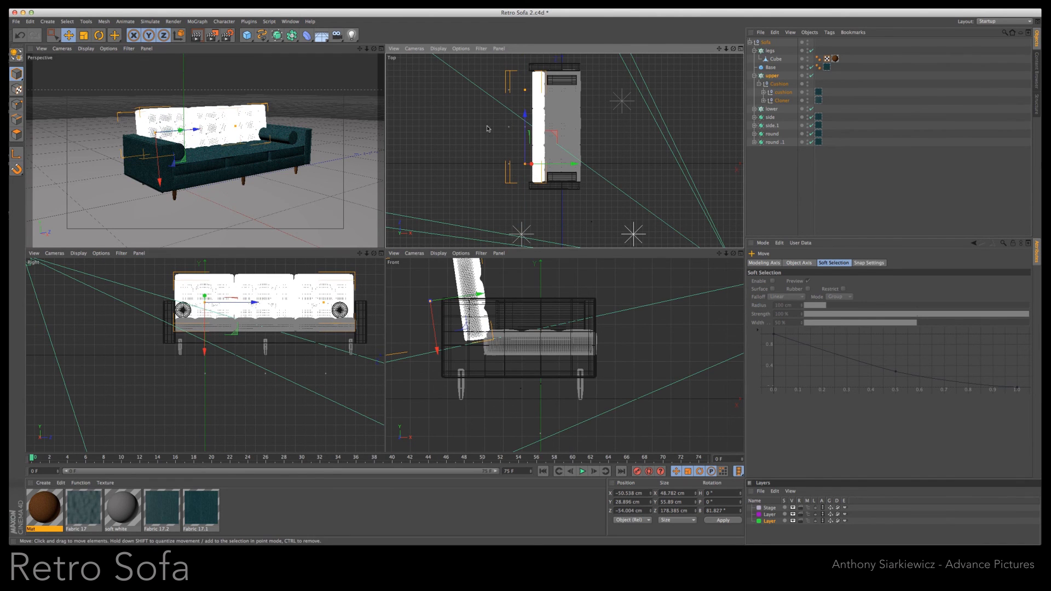
left_click_drag(205, 351, 204, 352)
left_click(381, 48)
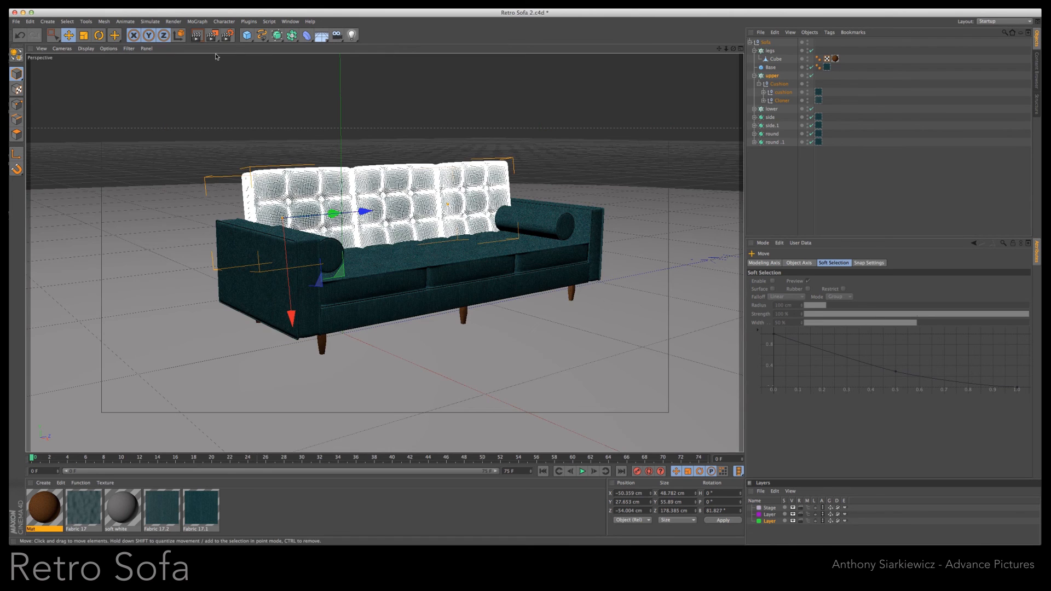
key("ctrl+r")
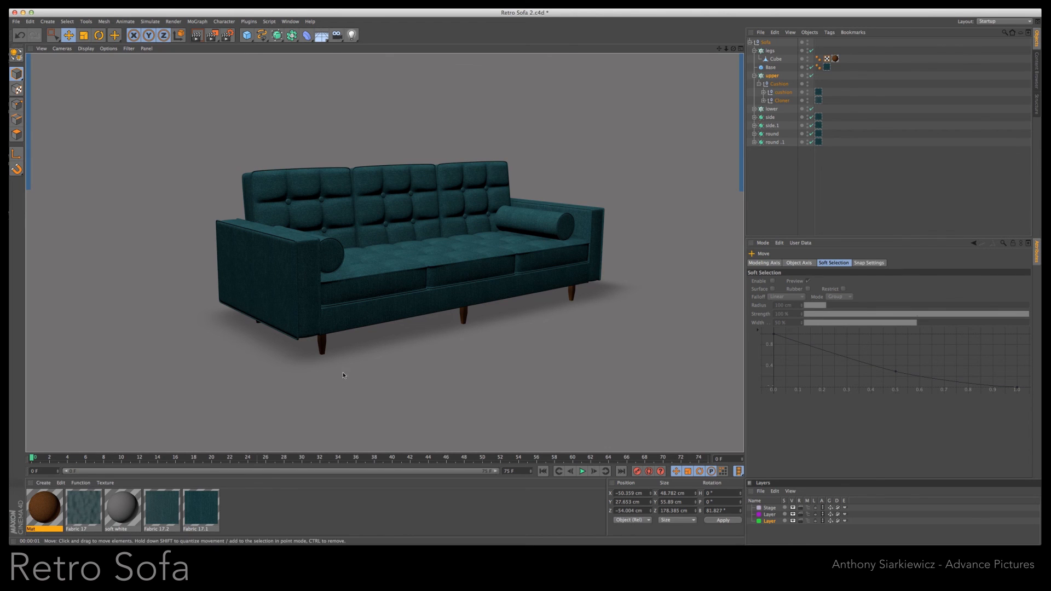
- Collapse the Sofa group, show the Stage layer's objects in the object list and expand the Basic prelight 1 group
left_click(770, 510)
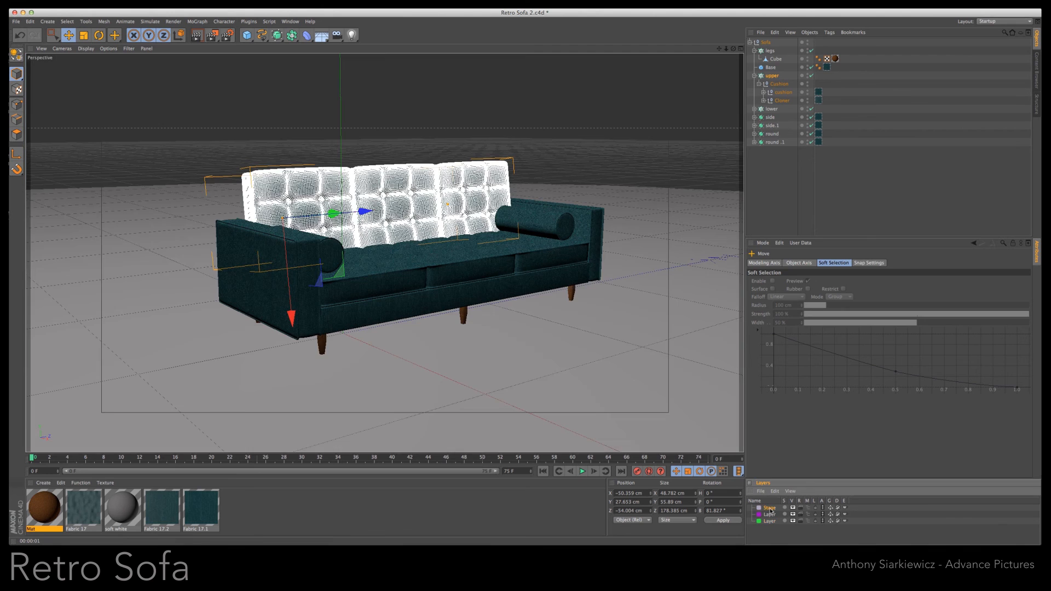
left_click(781, 193)
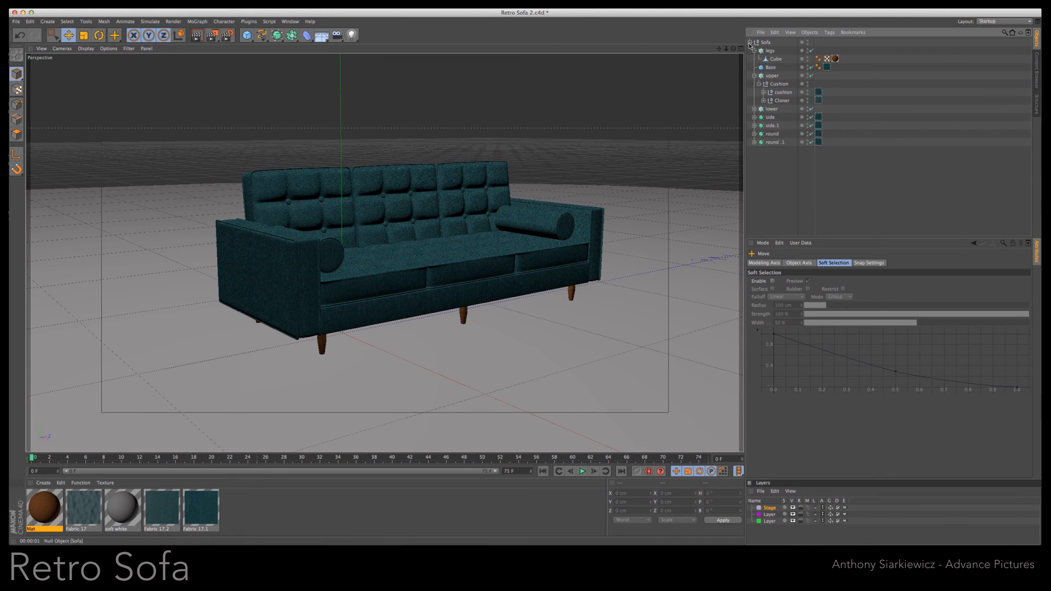
left_click(750, 43)
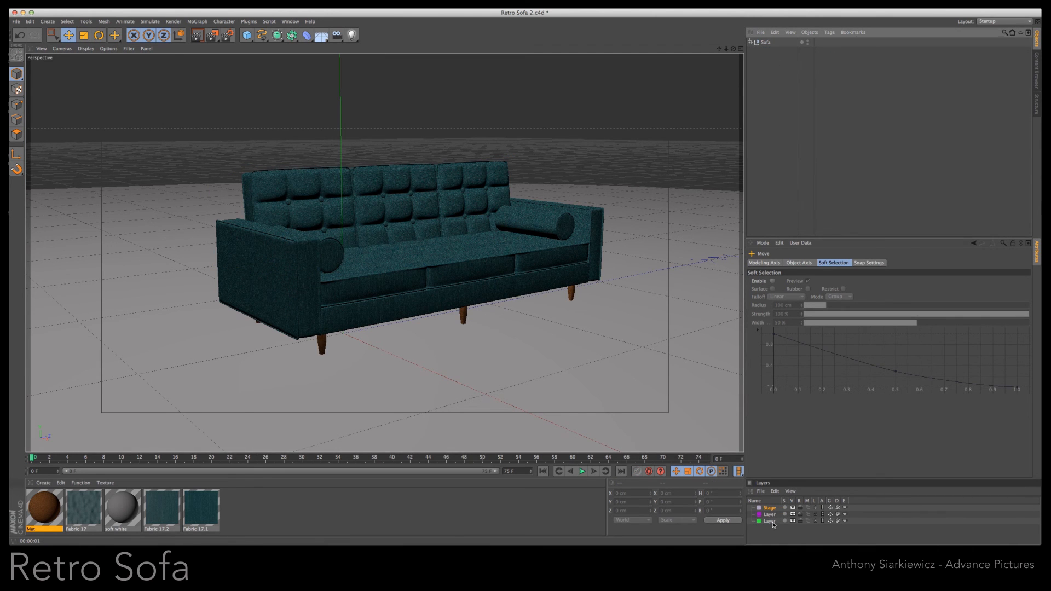
left_click(809, 508)
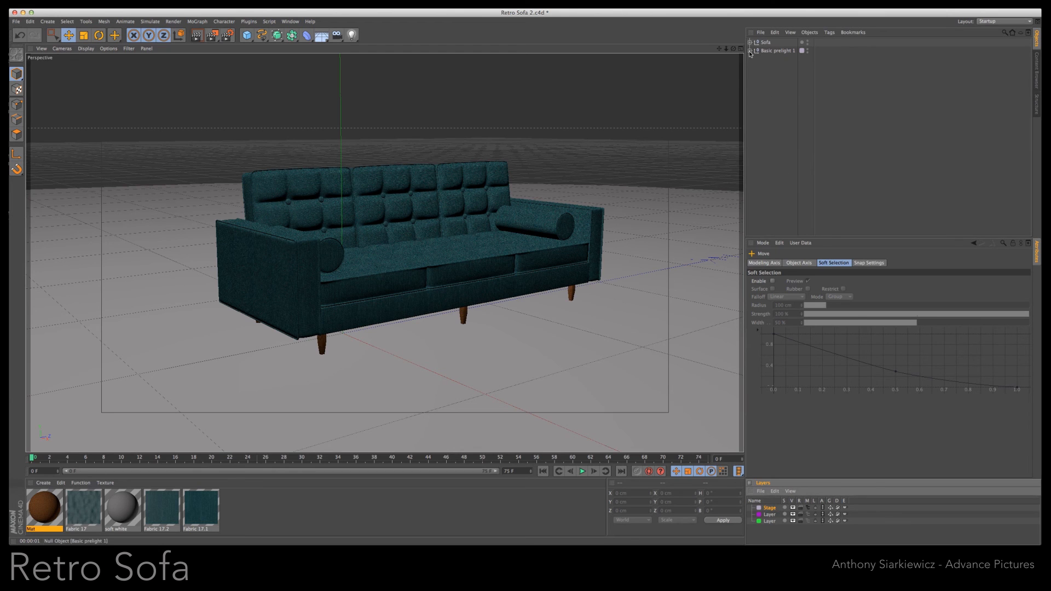
left_click(750, 51)
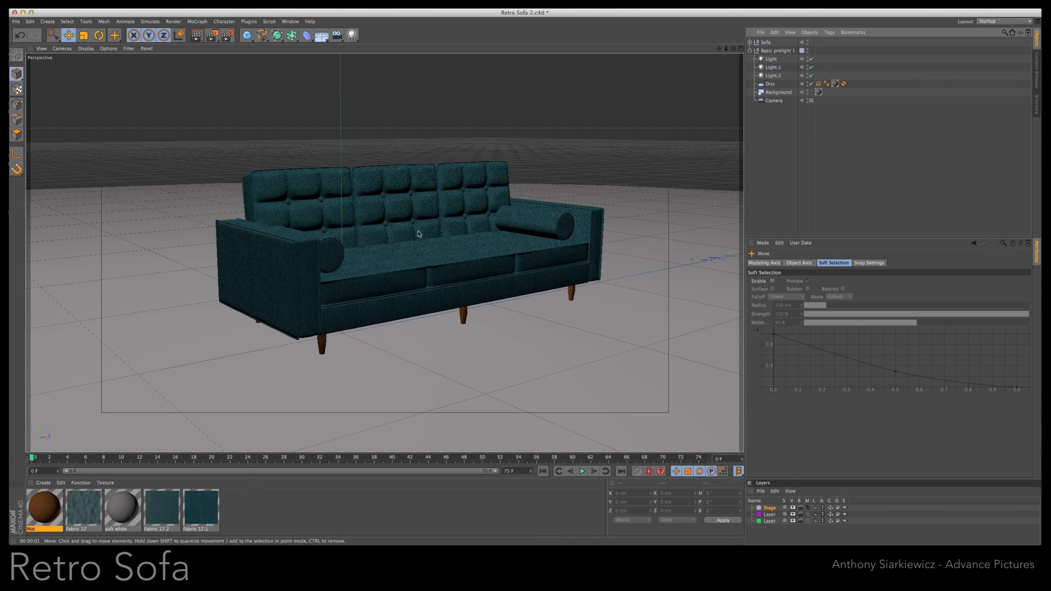
- Lighten the soft white material's colour to RGB 212, 211, 211
double_click(128, 508)
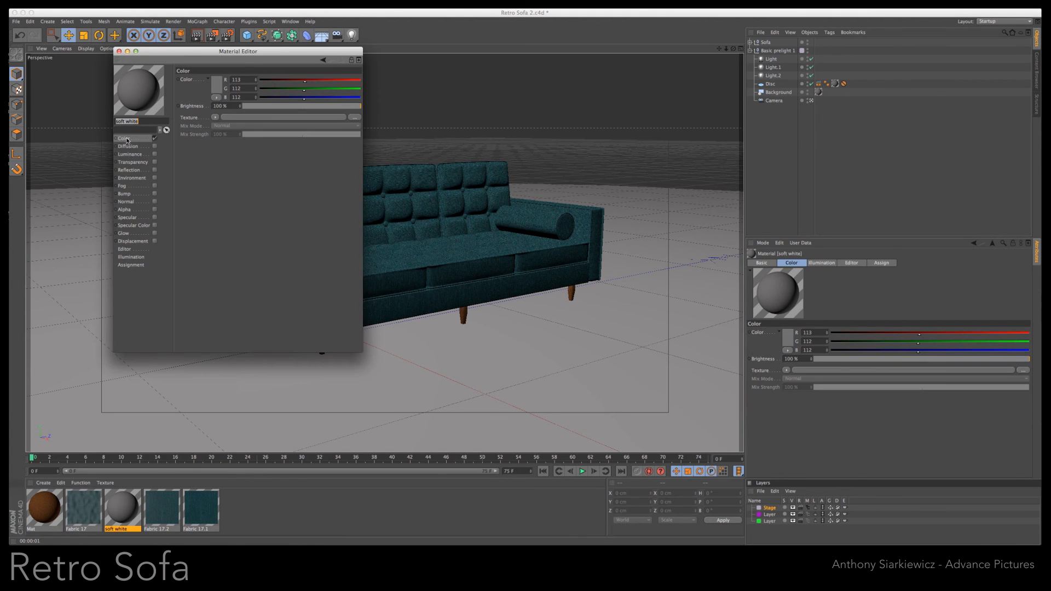
left_click(216, 87)
left_click_drag(168, 79, 169, 73)
left_click(224, 120)
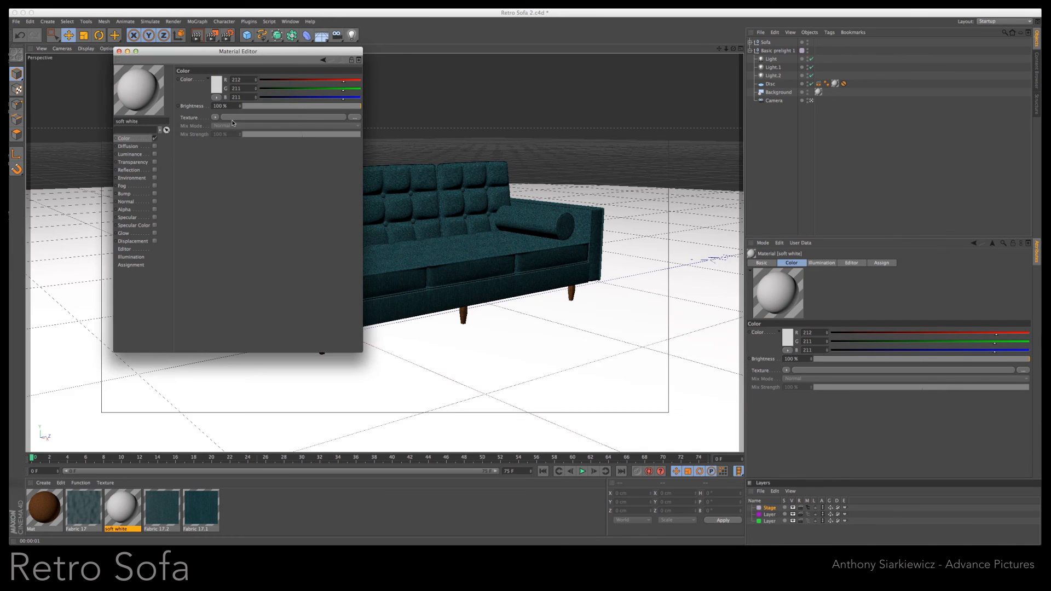
left_click(119, 51)
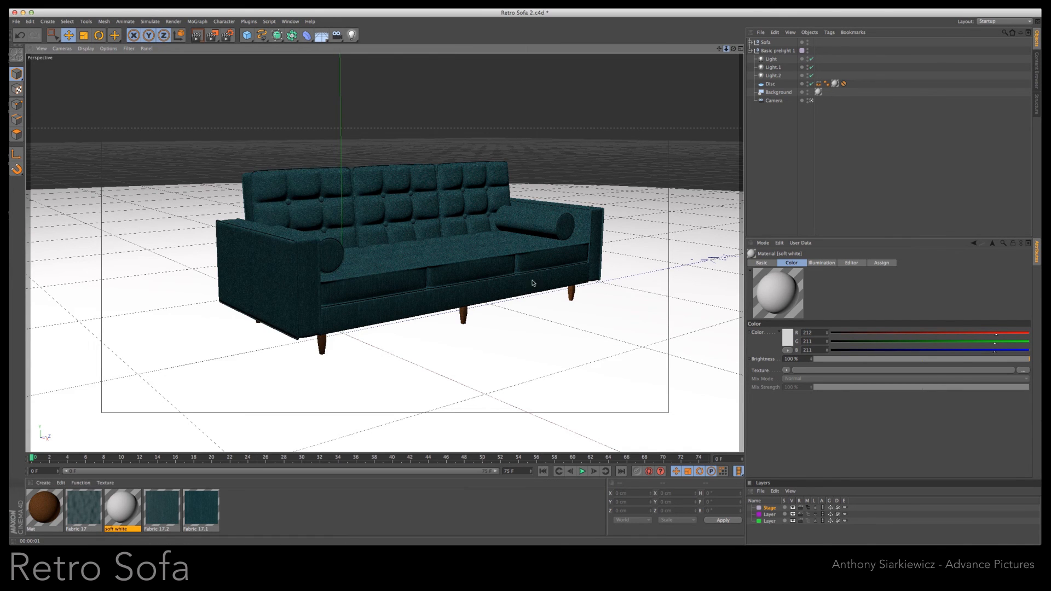
- Render the sofa from a closer, higher angle to check the lighter backdrop
scroll(522, 285, "up", 3)
scroll(522, 286, "up", 5)
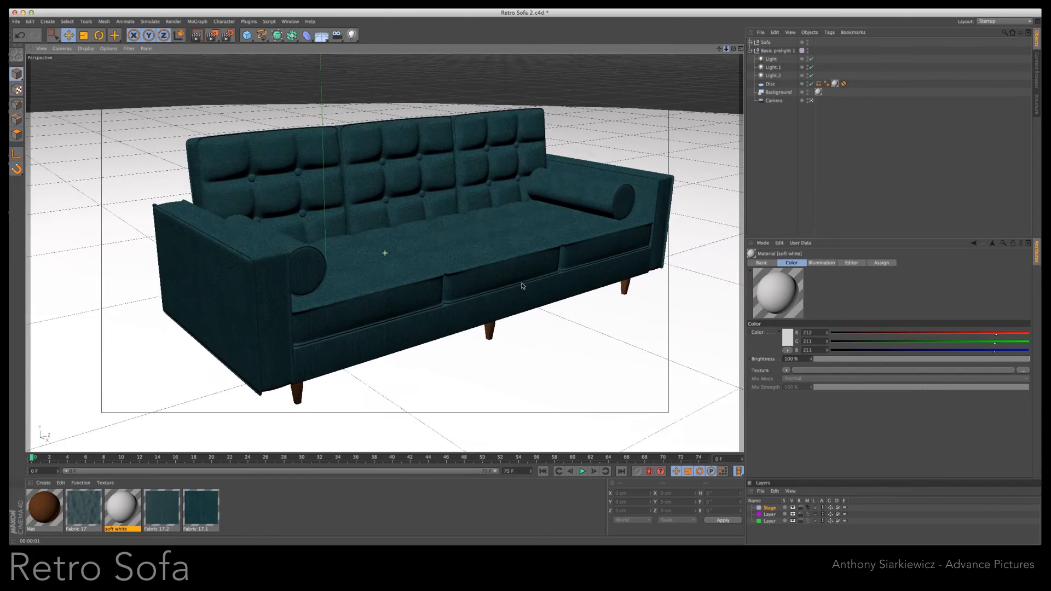
left_click_drag(720, 50, 722, 50)
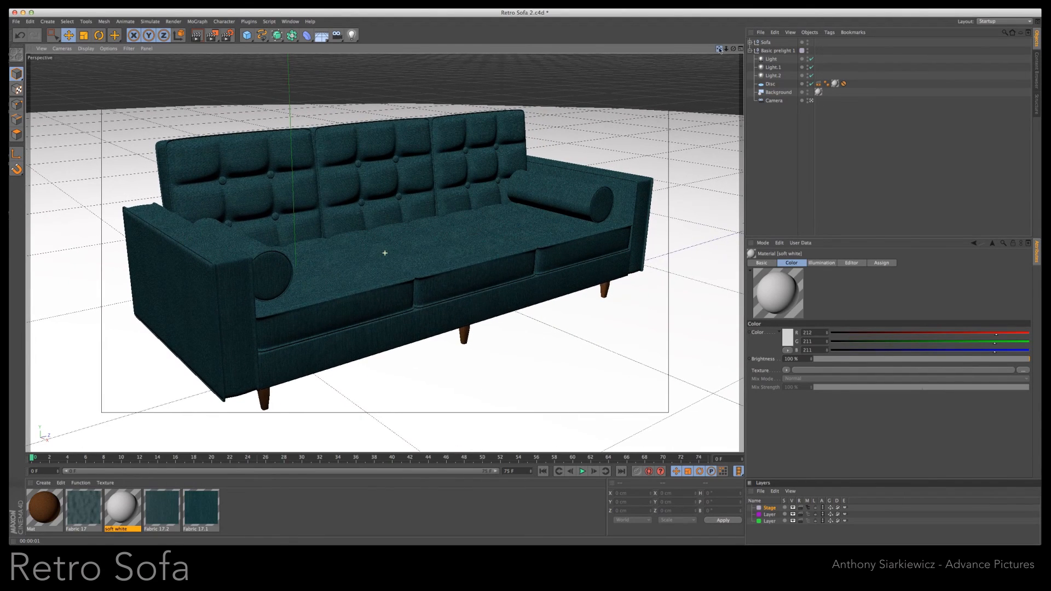
left_click(199, 38)
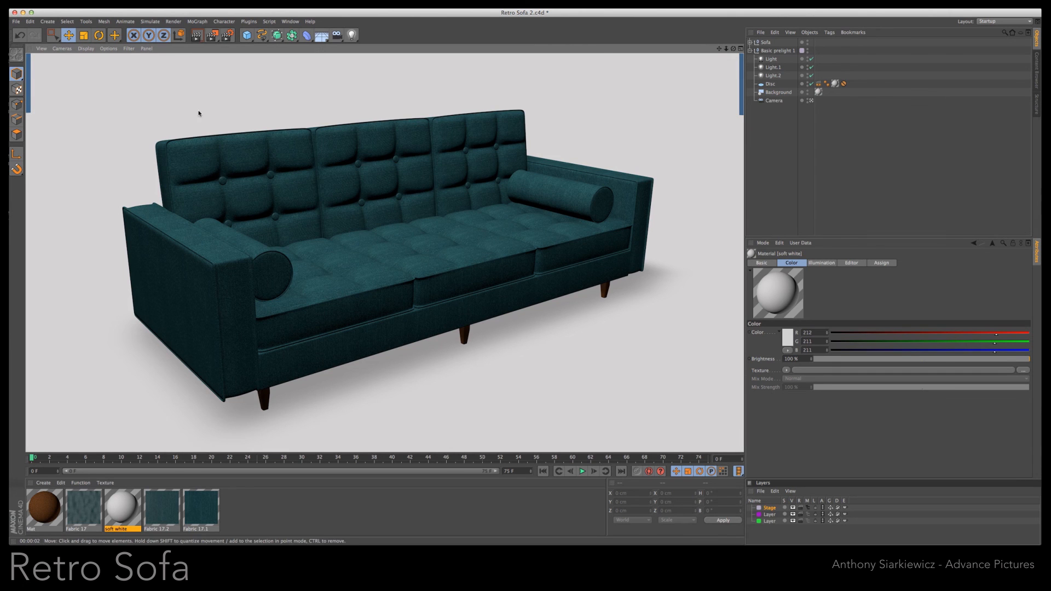
- Change the soft white material's colour to a warm grey of RGB 153, 150, 146 and render the view
double_click(121, 508)
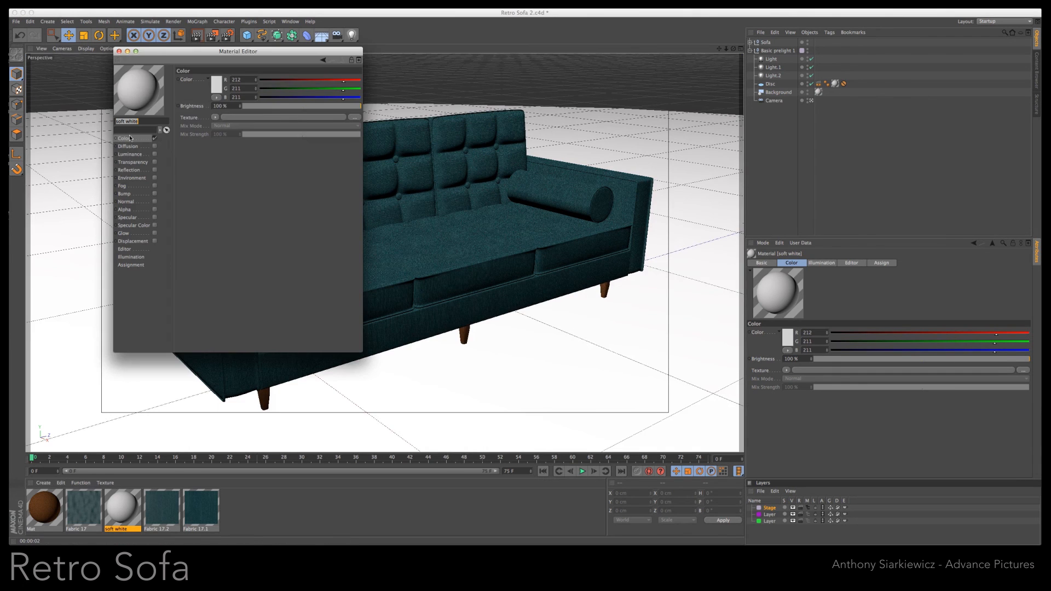
left_click(216, 87)
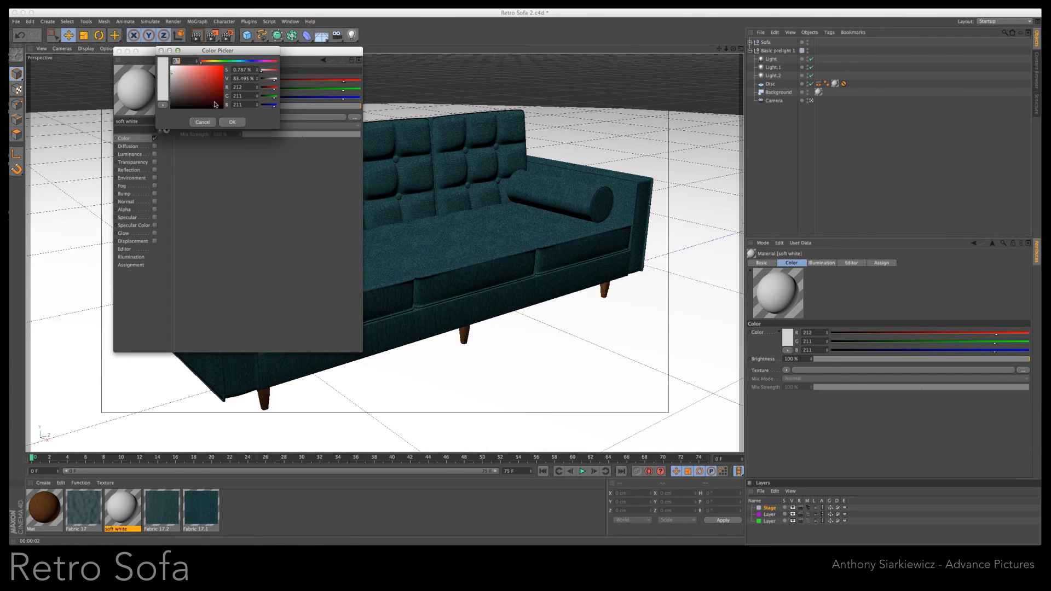
left_click(209, 62)
left_click(173, 82)
left_click(232, 121)
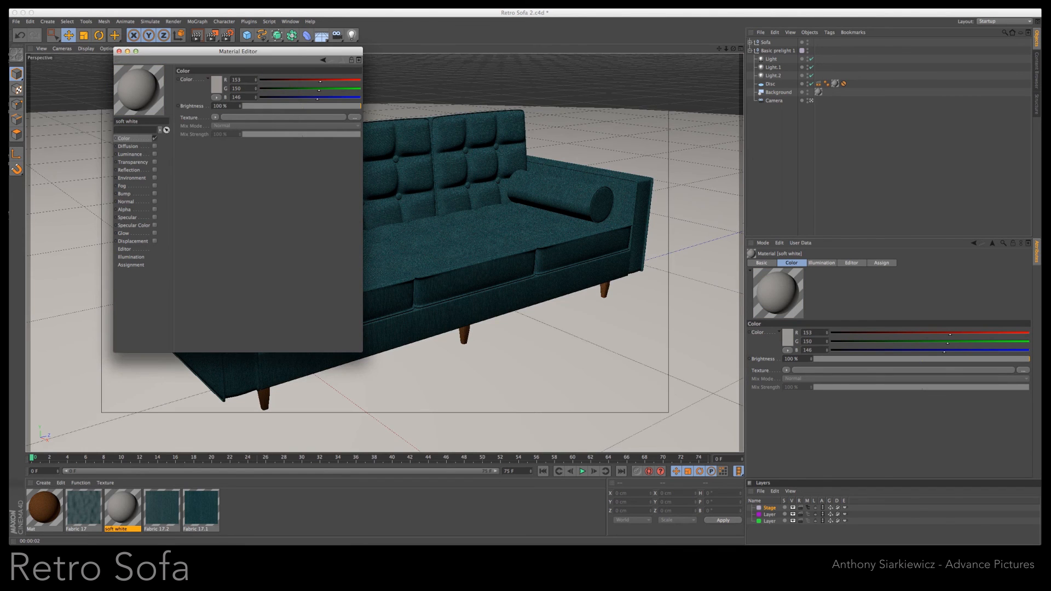
left_click(119, 51)
left_click(196, 37)
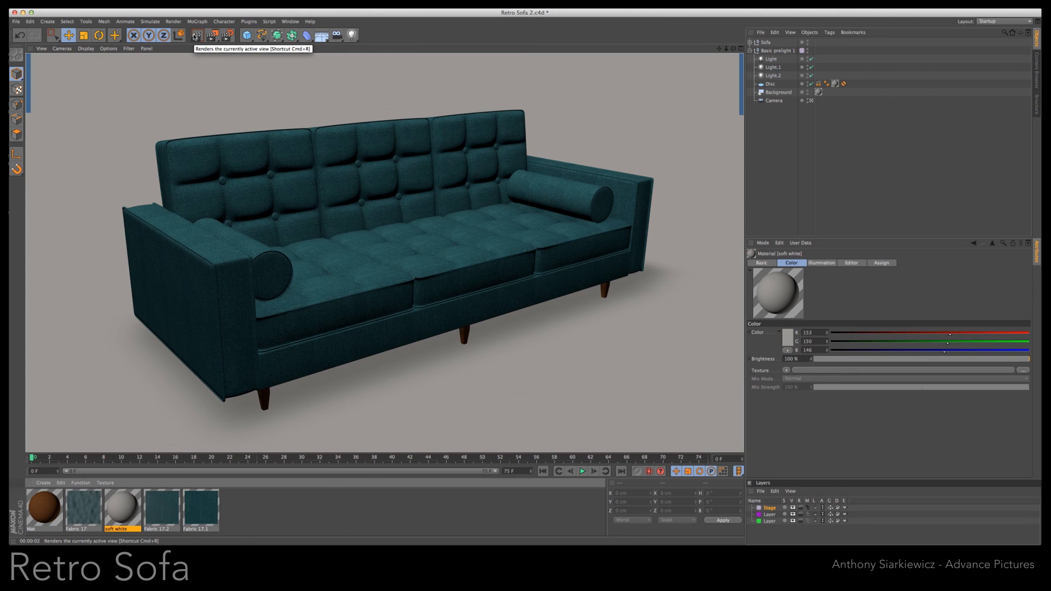
- Switch to the Retro Sofa 1 document and render its perspective view for comparison
left_click(290, 22)
left_click(307, 198)
key("super+r")
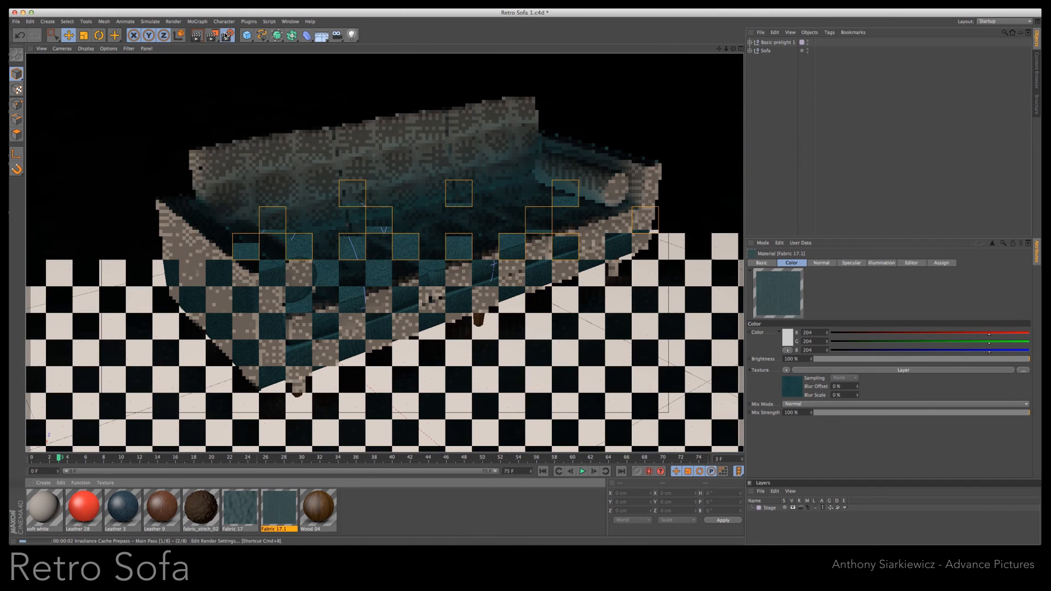
- Turn off Ambient Occlusion and Global Illumination in the Retro Sofa 1 render settings and render the view again
key("super+b")
left_click(53, 81)
left_click(53, 89)
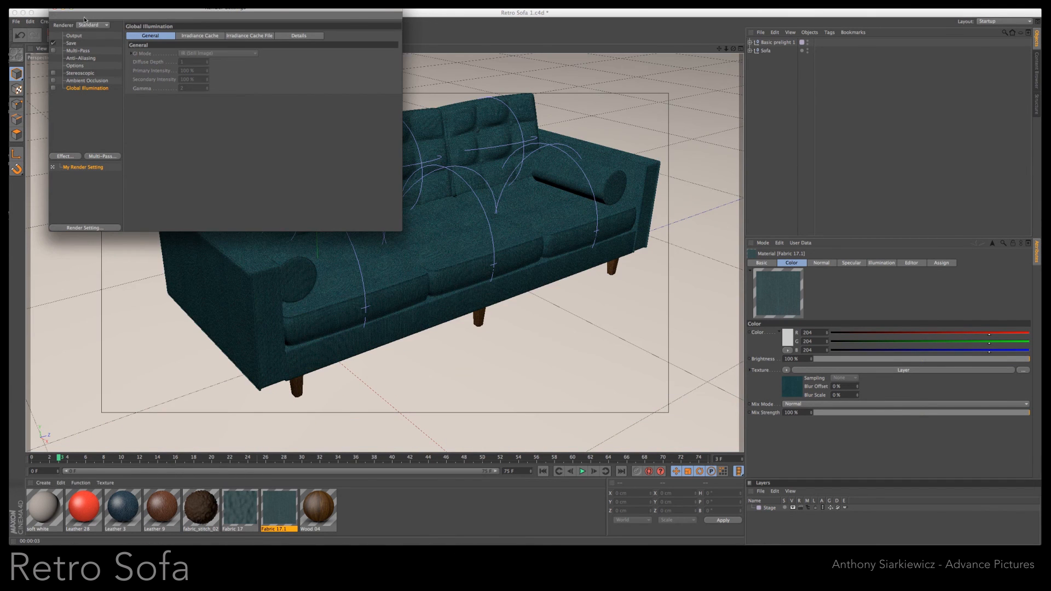
left_click(427, 33)
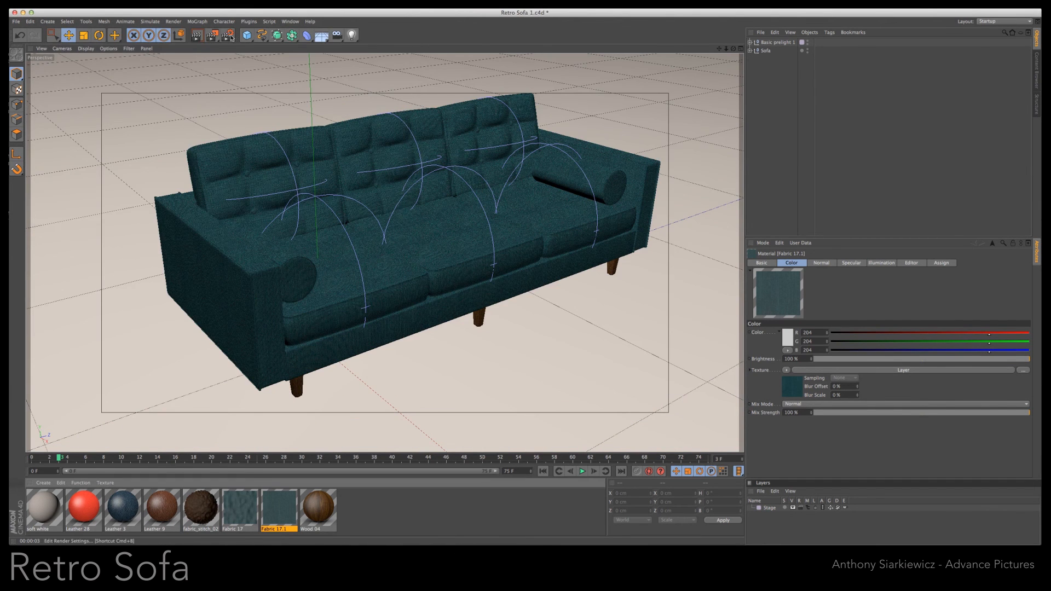
left_click(196, 36)
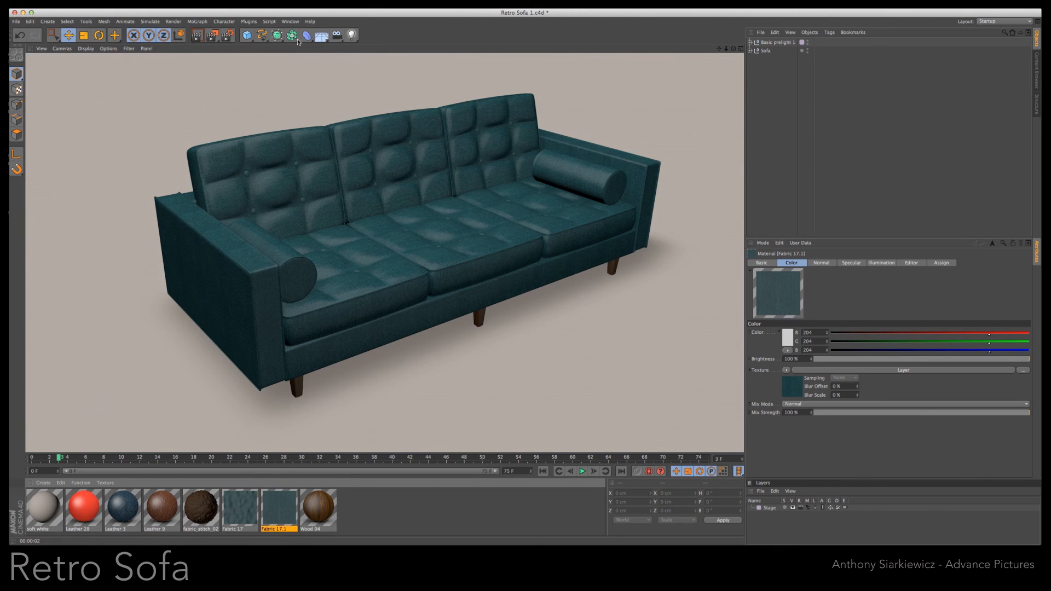
- Return to the Retro Sofa 2 document and render the sofa, examining it from higher and lower angles
left_click(289, 21)
left_click(307, 191)
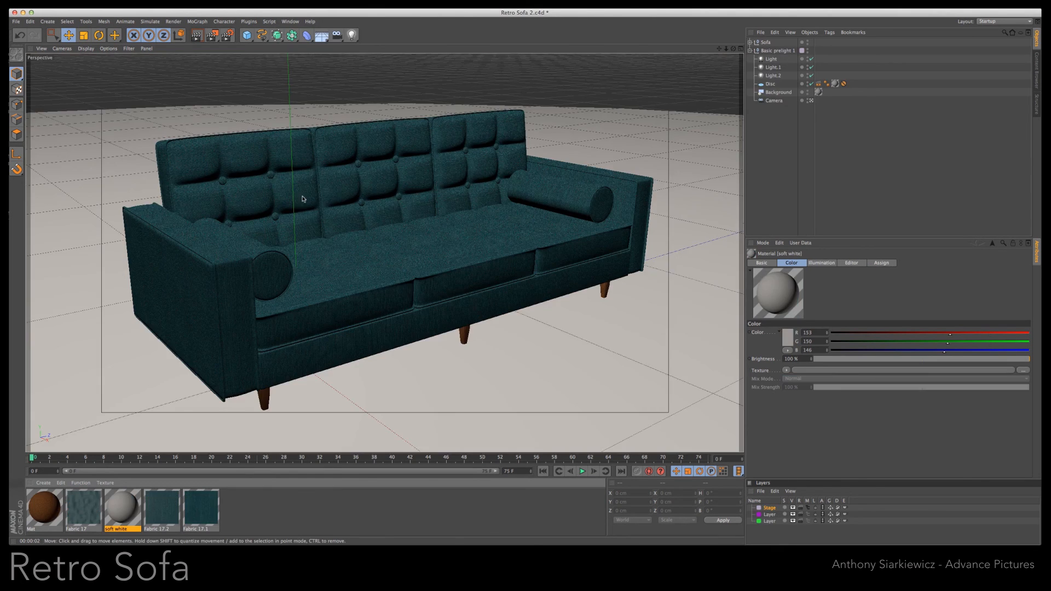
left_click(197, 37)
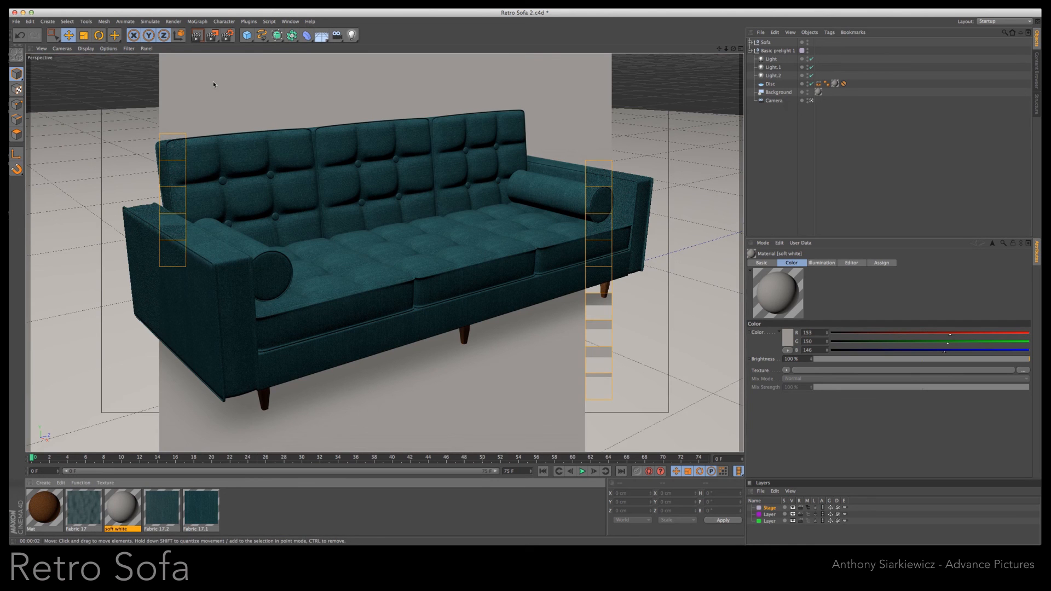
left_click_drag(520, 283, 523, 332, "alt")
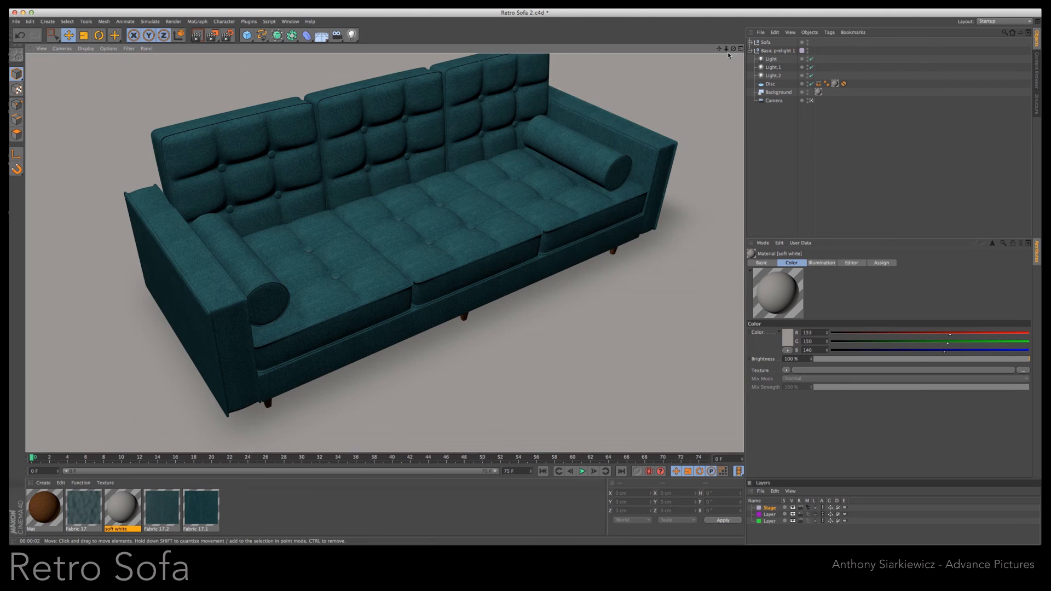
mouse_move(726, 49)
left_mouse_down()
mouse_move(694, 52)
mouse_move(736, 39)
mouse_move(735, 15)
left_mouse_up()
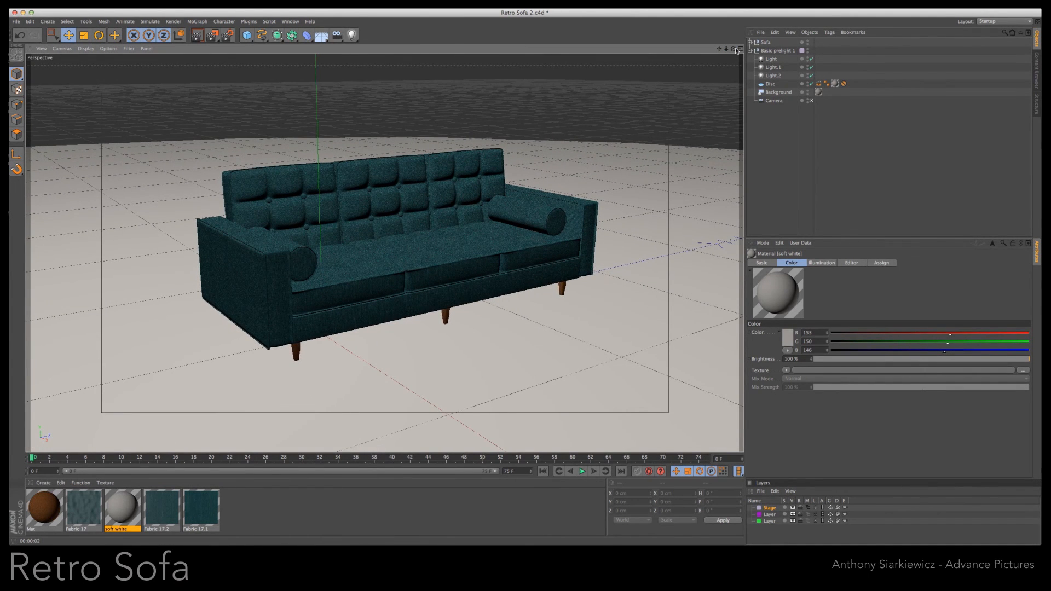